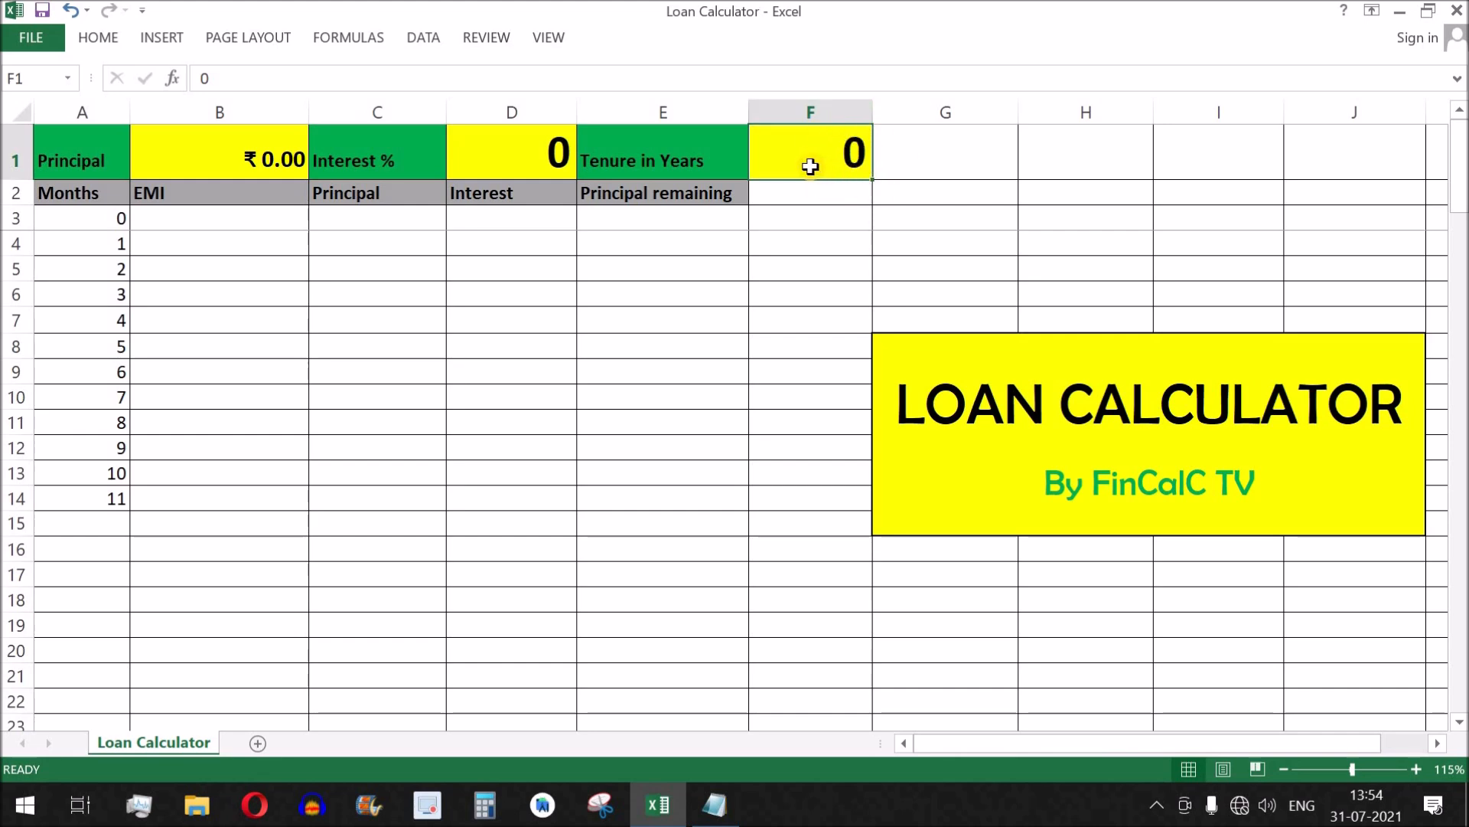
Examine the Months, EMI, Principal, Interest and Principal remaining columns of the loan table for months 0 to 11.
drag(92, 197, 99, 502)
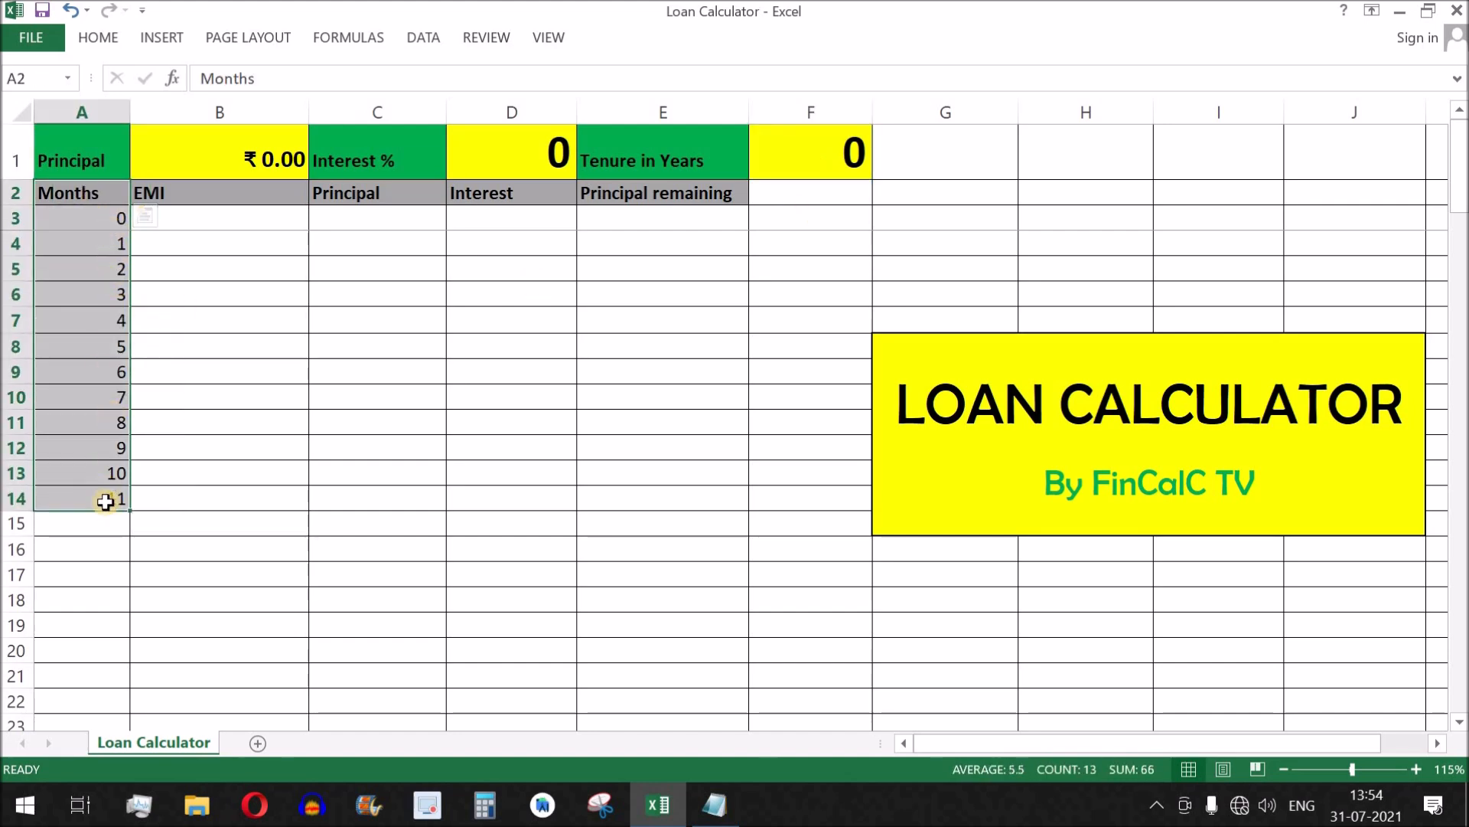
click(262, 215)
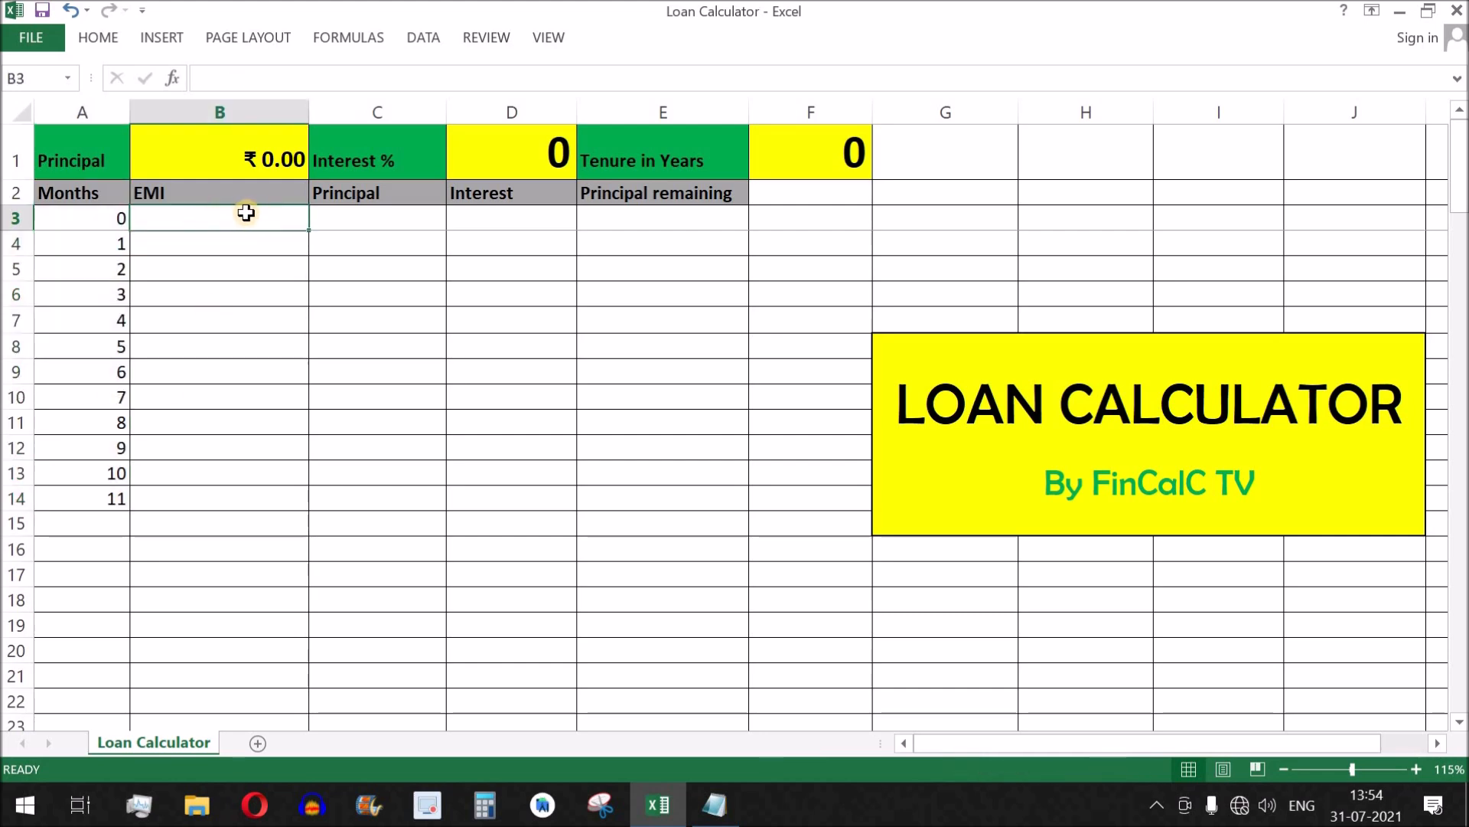
drag(366, 221, 524, 495)
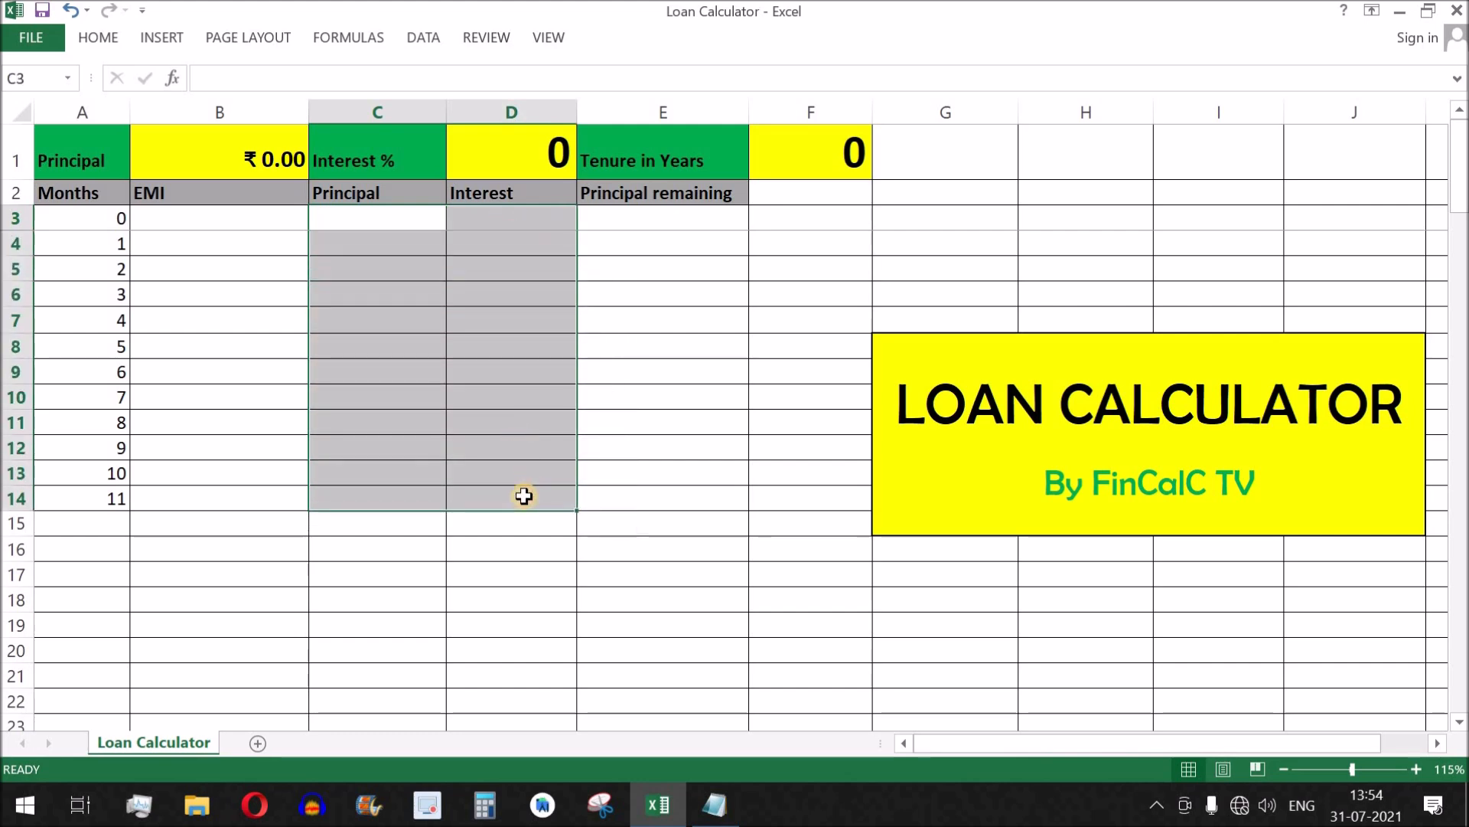
click(399, 221)
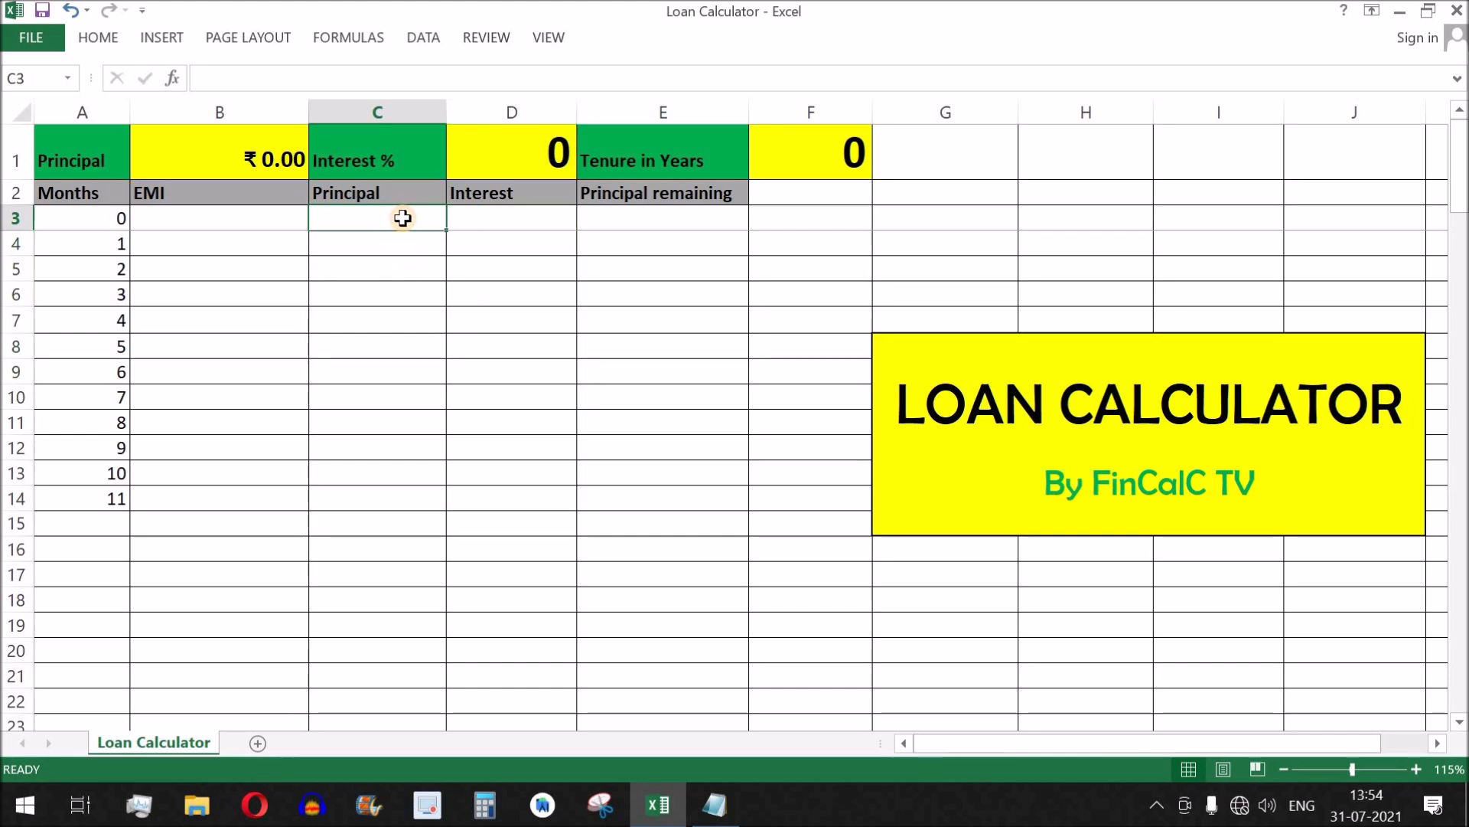
drag(402, 218, 404, 500)
click(544, 215)
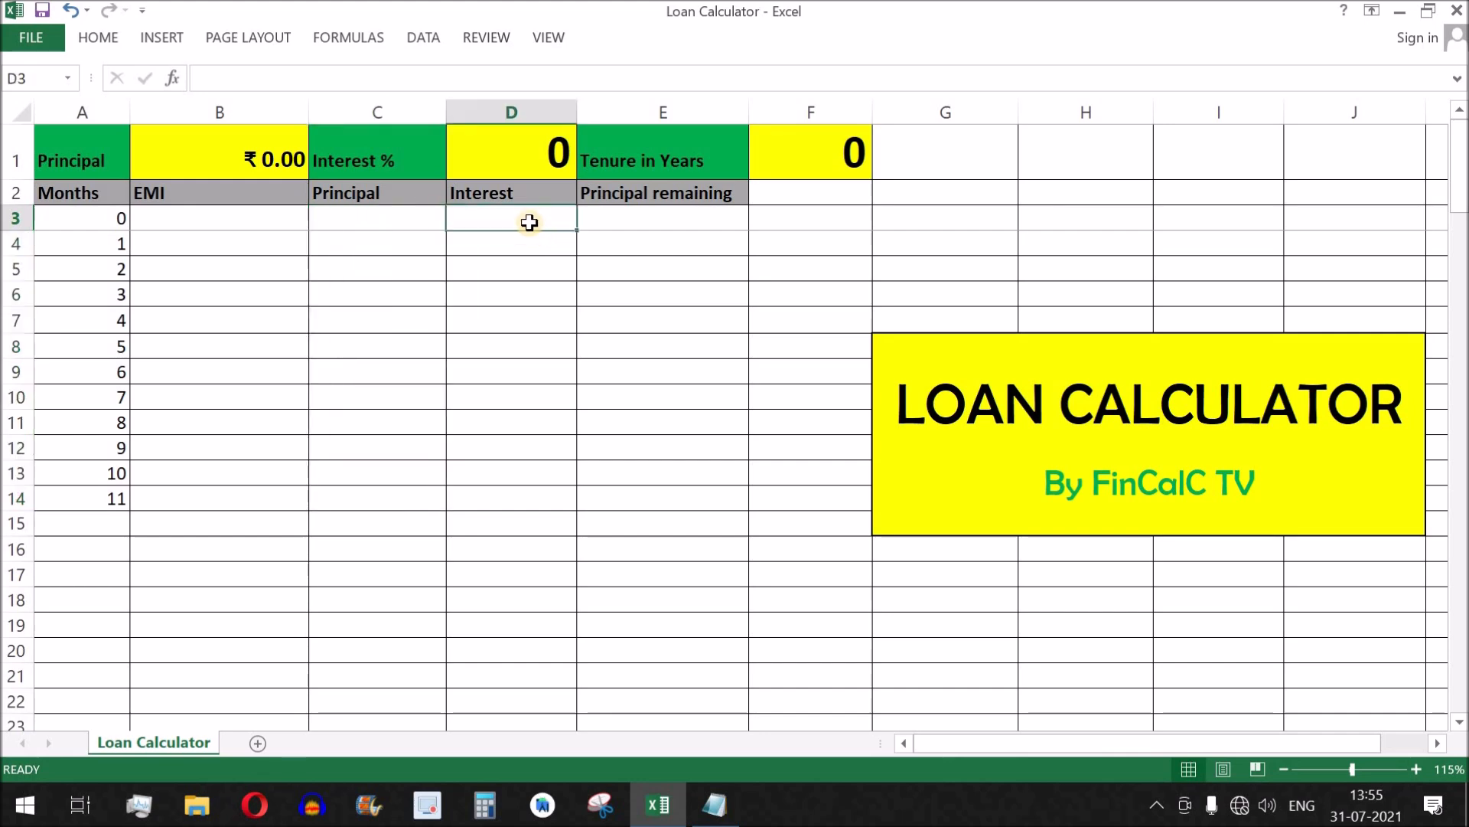
drag(544, 216, 521, 496)
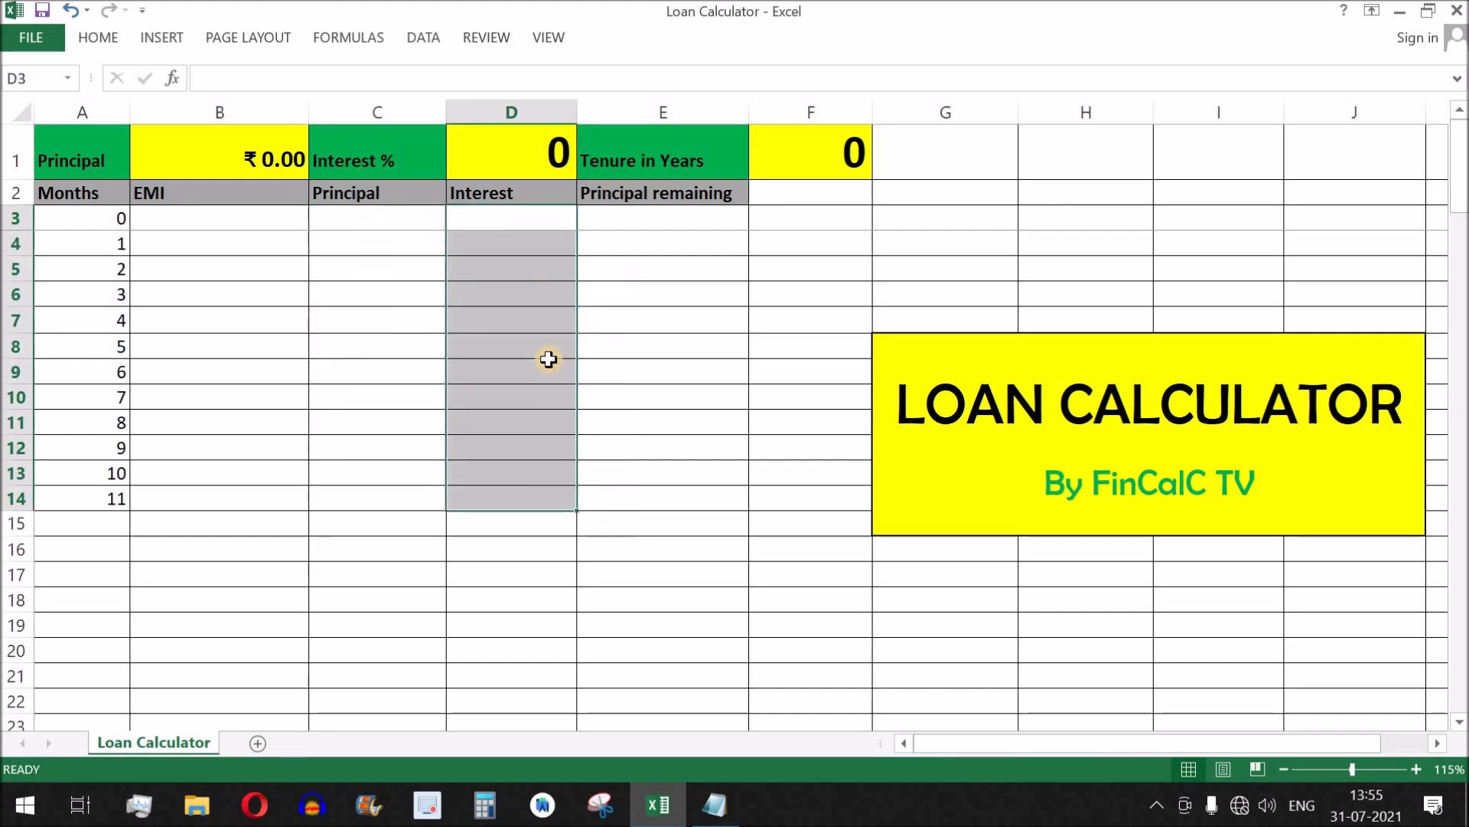
drag(679, 223, 683, 503)
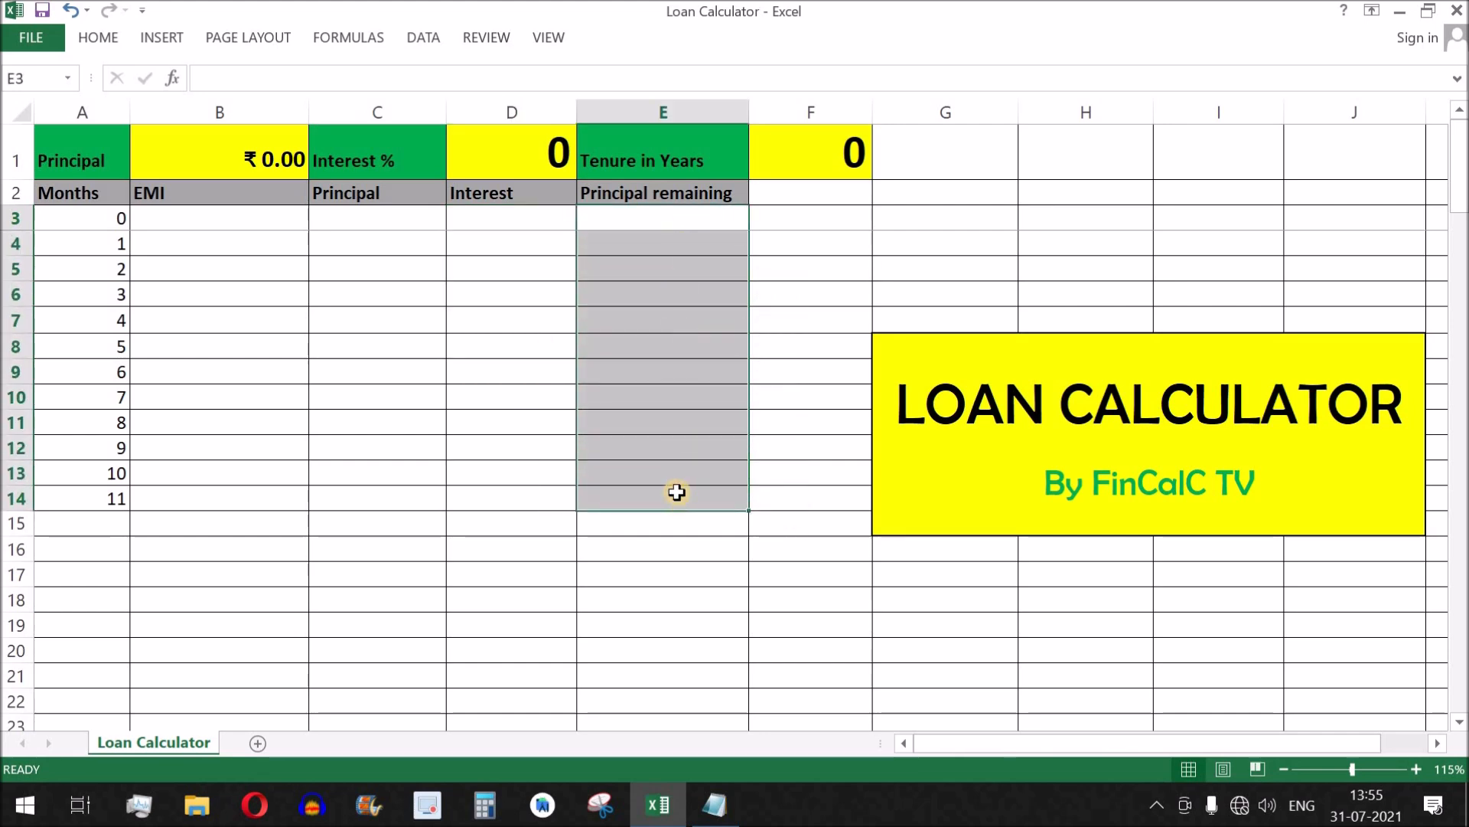
Switch to the Notepad notes and review the home, car and bike loan examples and the interest calculation formula.
click(714, 804)
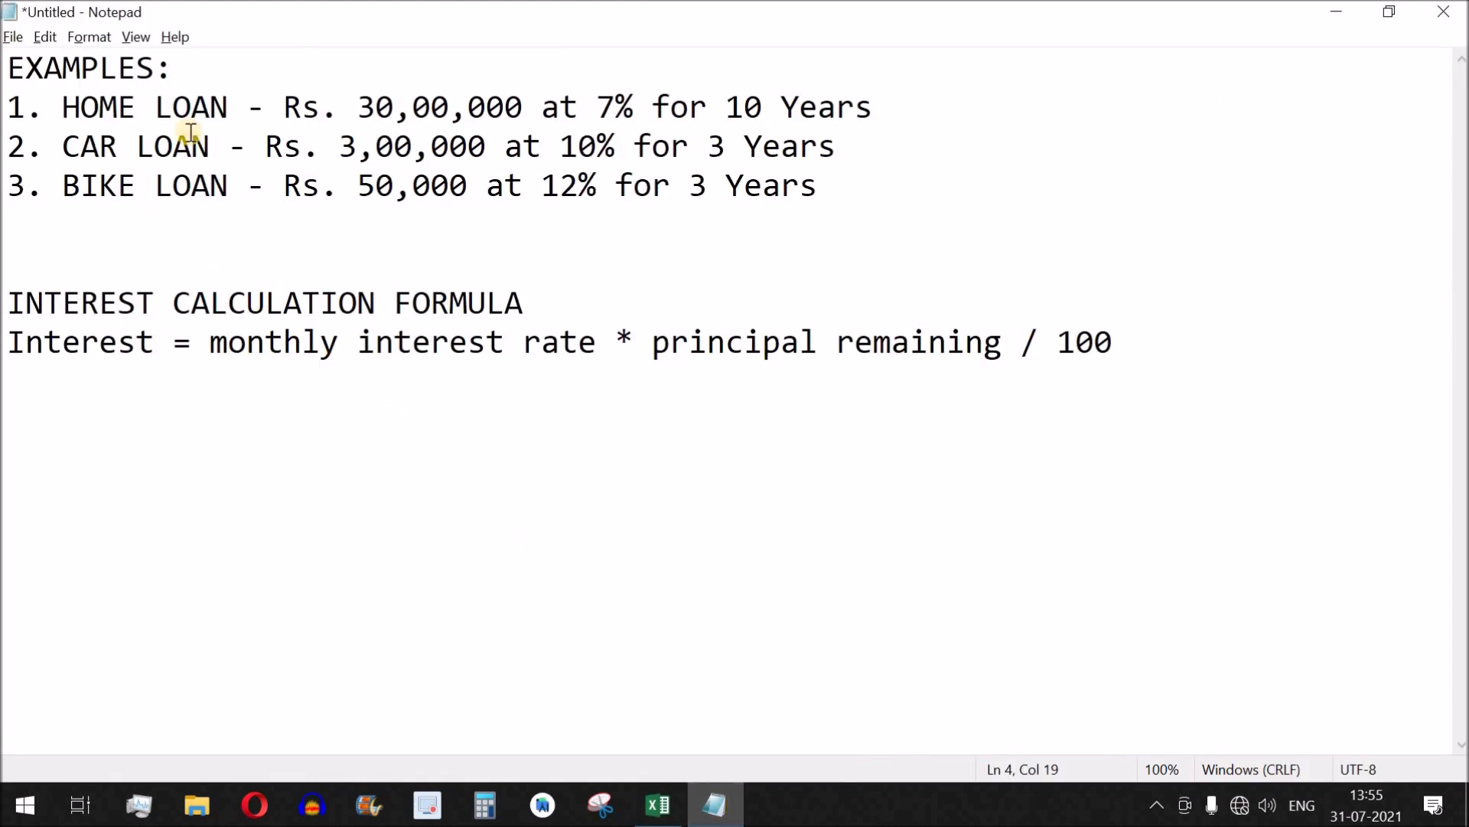
drag(64, 106, 619, 103)
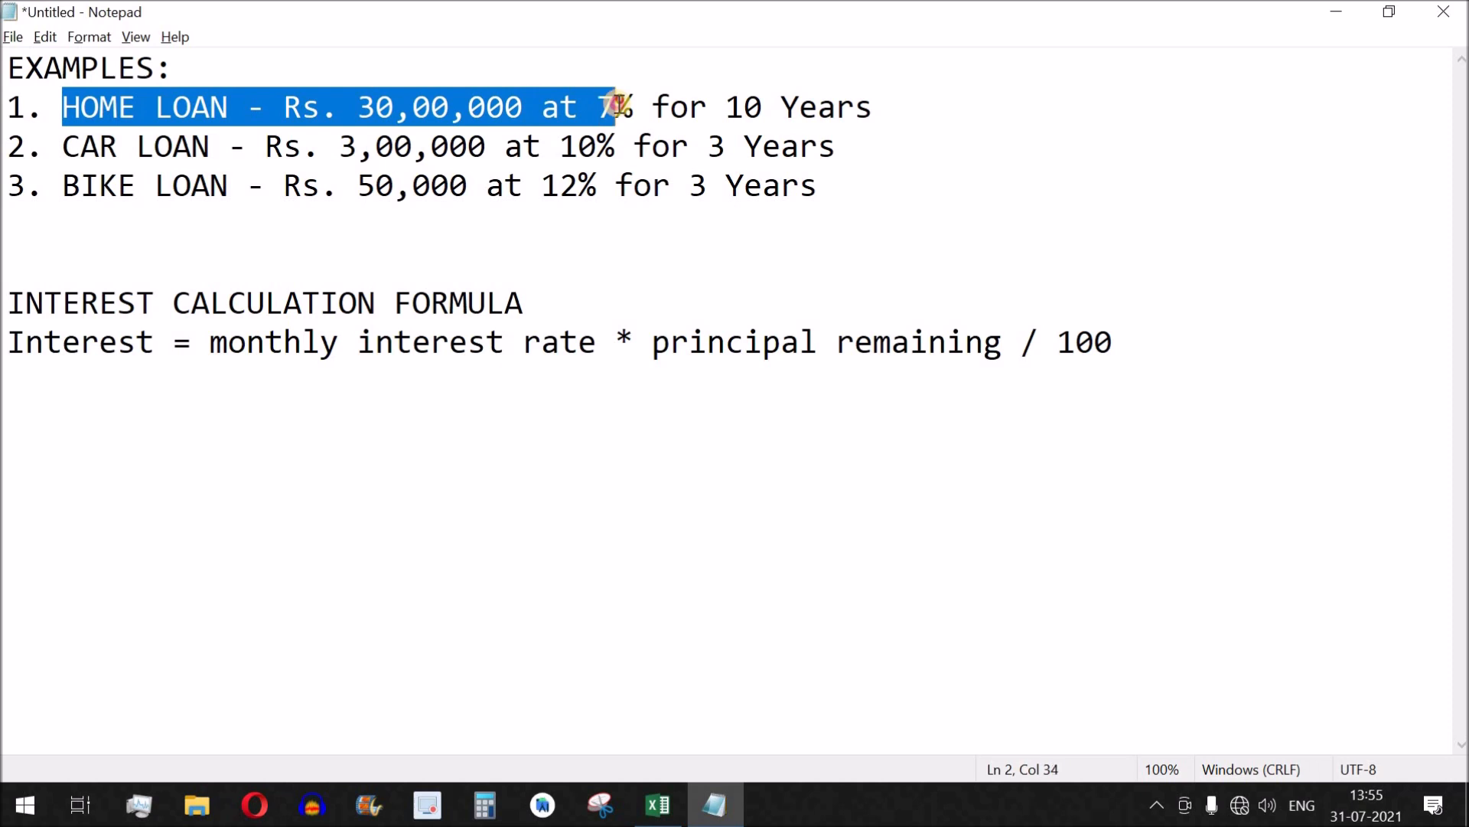
drag(62, 145, 486, 144)
drag(65, 186, 465, 184)
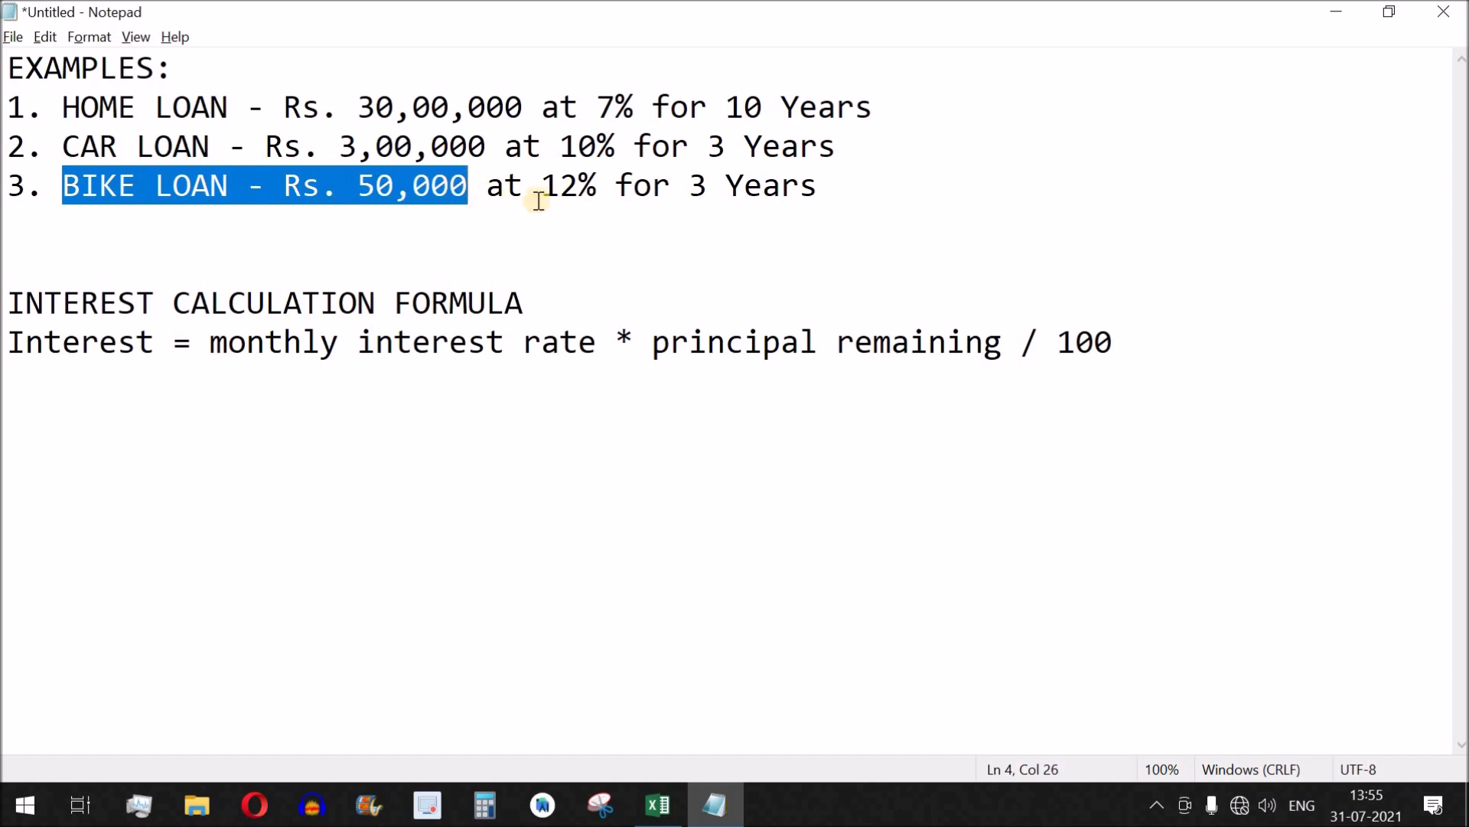
drag(1138, 341, 2, 348)
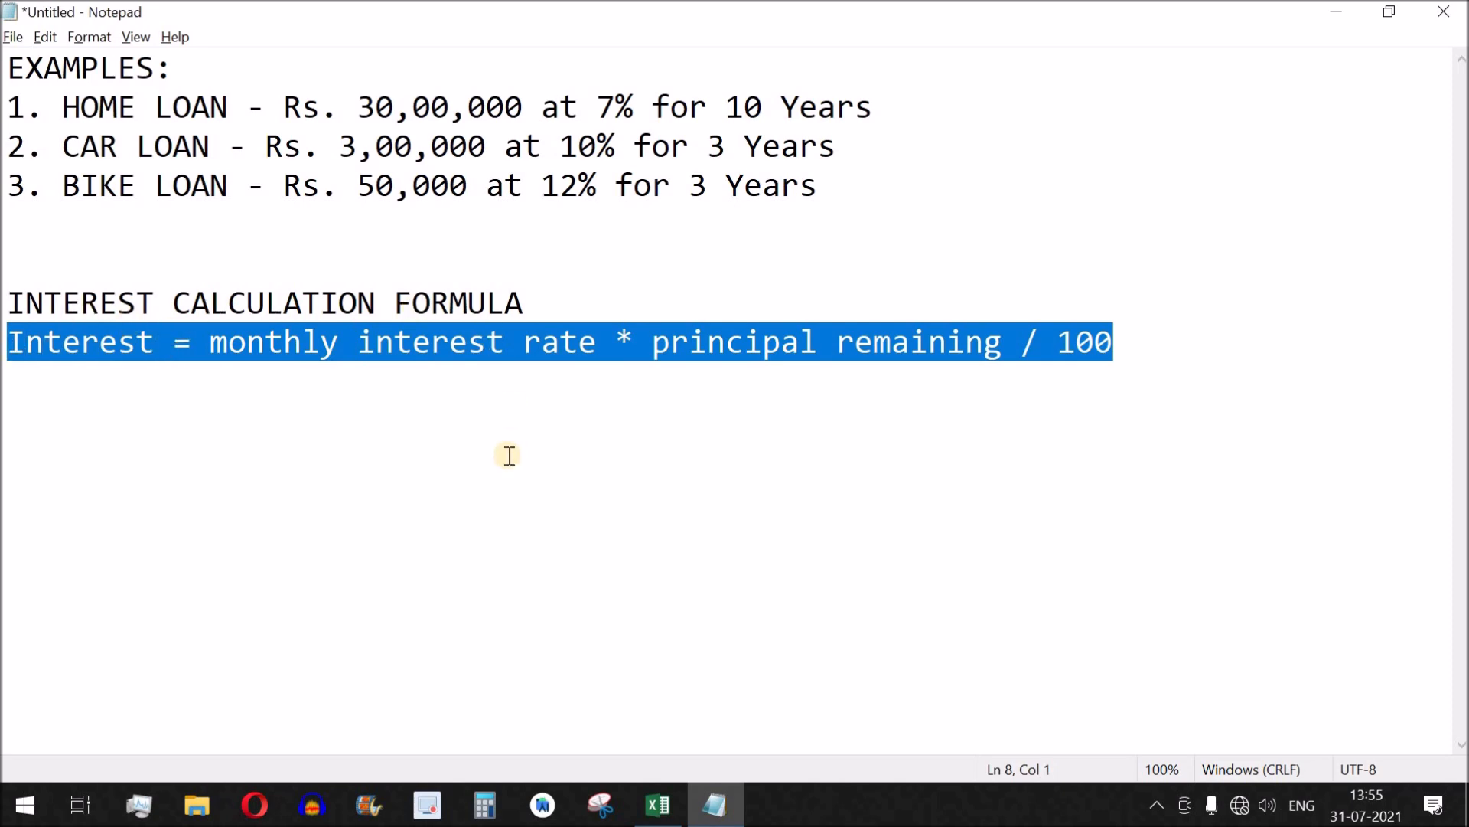
Check the home loan example in the Notepad notes and enter its principal of 3000000 in cell B1 of the Excel loan calculator.
key(alt+Tab)
click(260, 145)
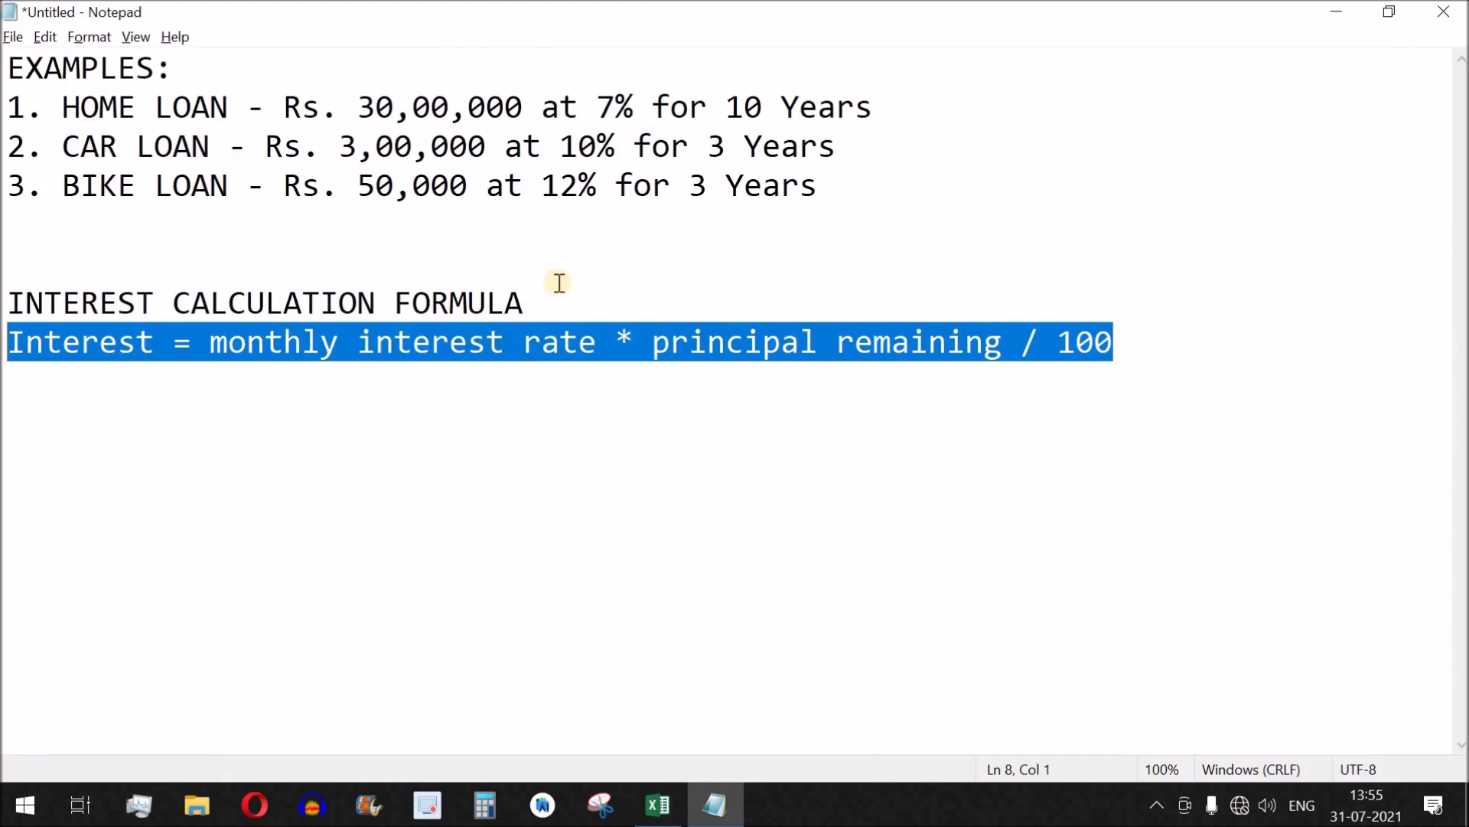
key(alt+Tab)
drag(359, 107, 635, 107)
drag(733, 106, 762, 107)
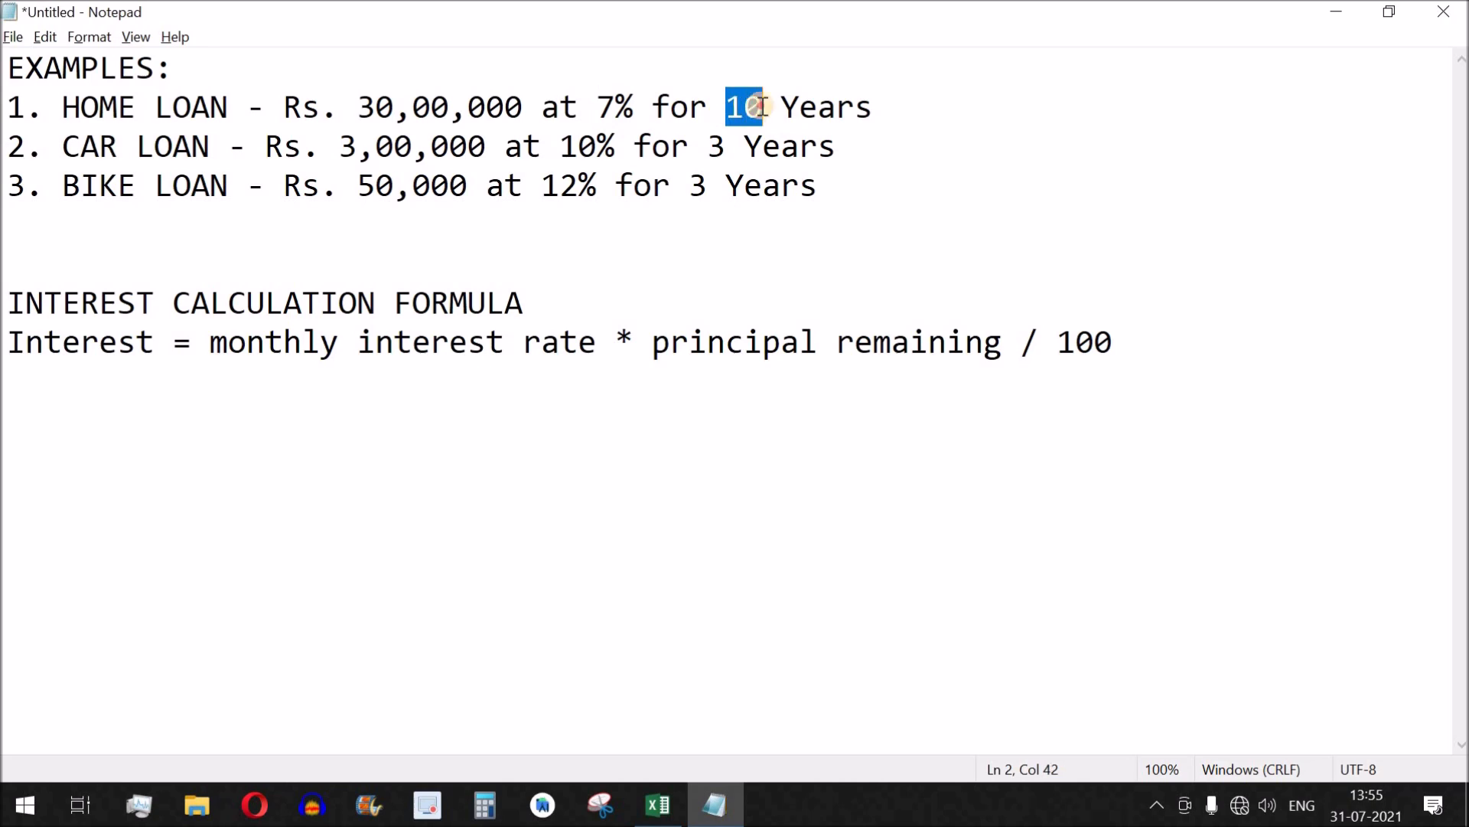
key(alt+Tab)
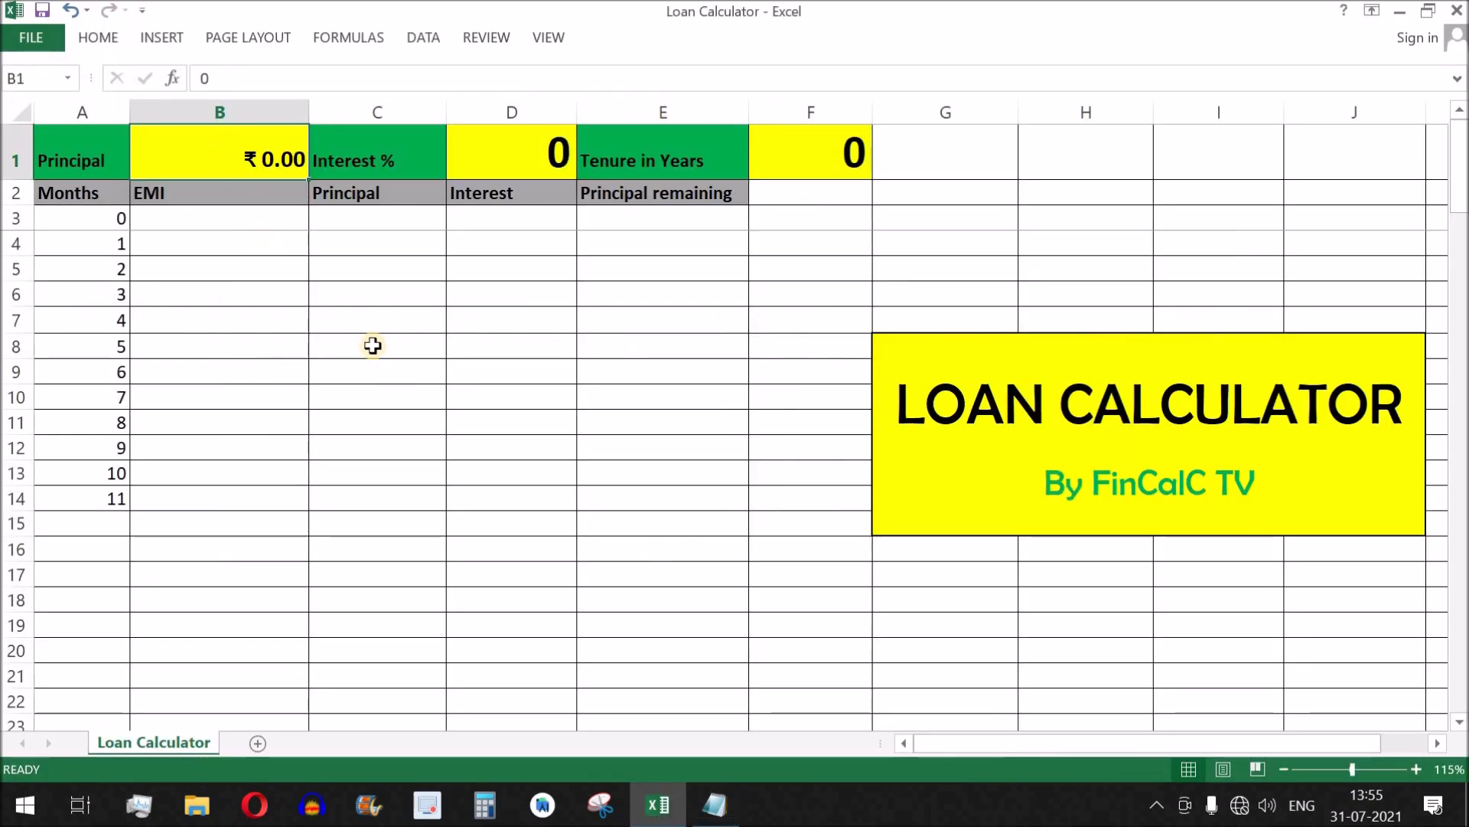
text(30000)
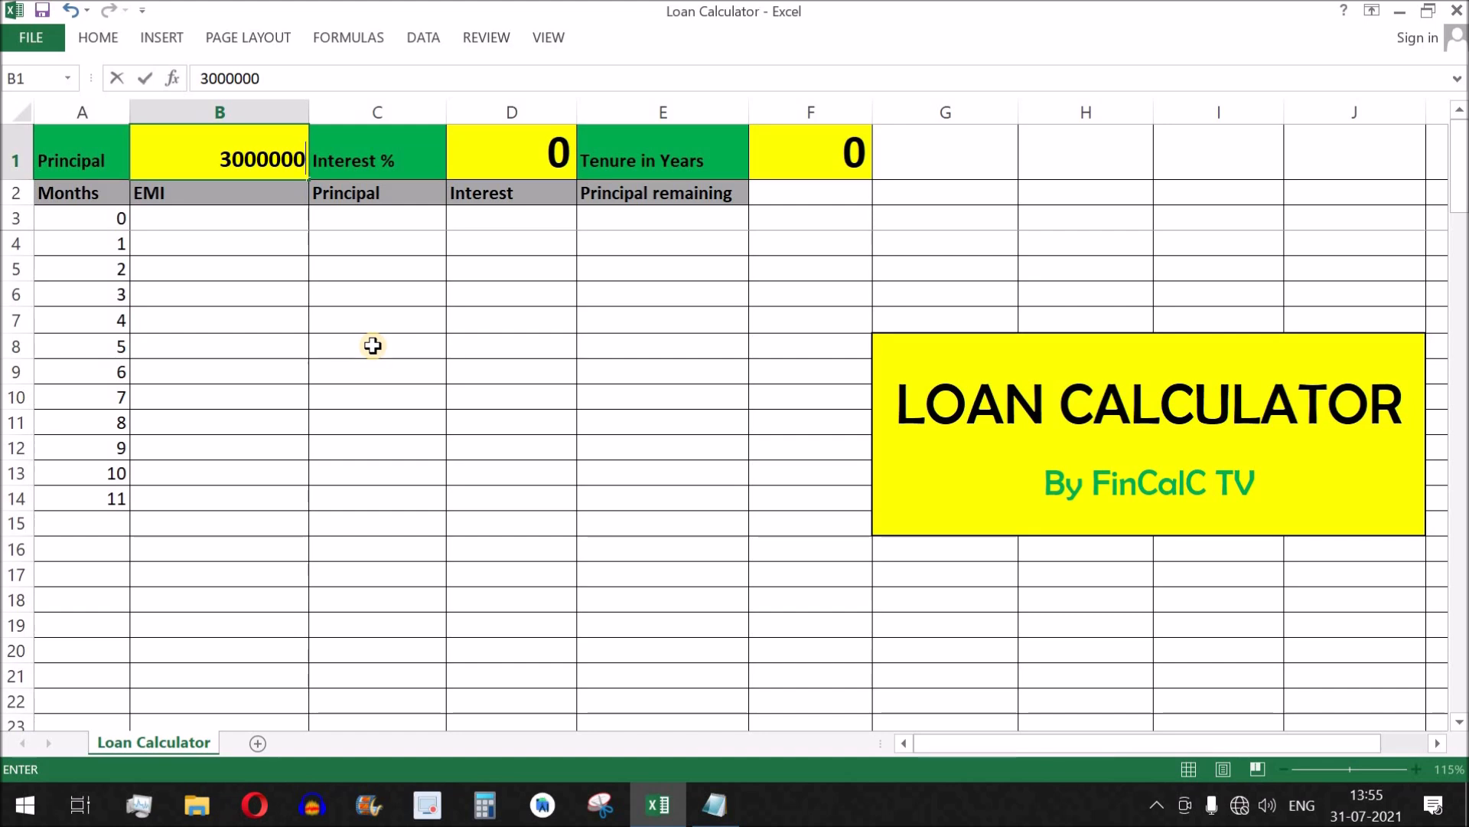
key(Tab)
key(Tab)
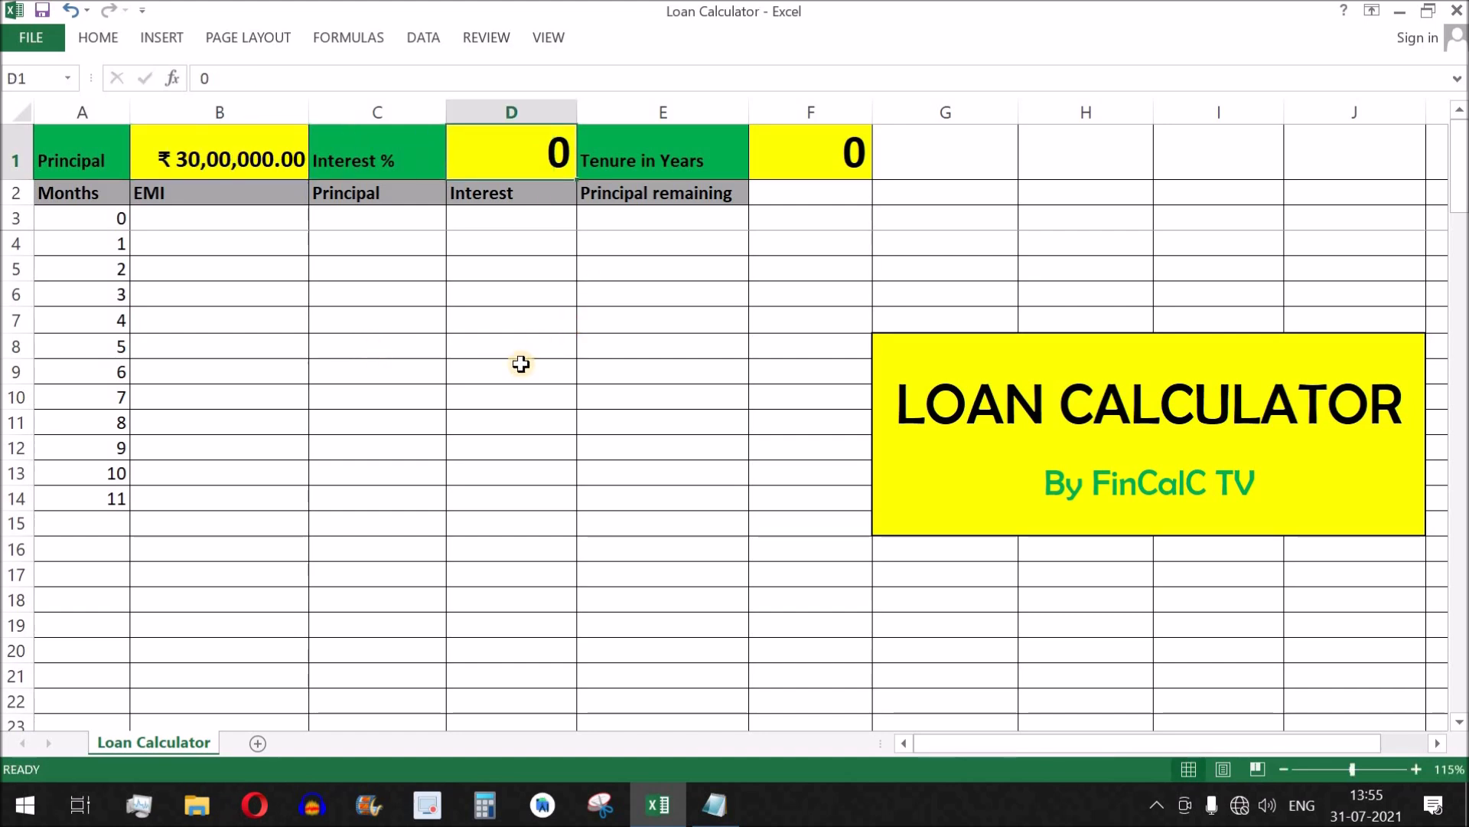
Set the interest rate in D1 to 7 and the tenure in years in F1 to 10.
text(7)
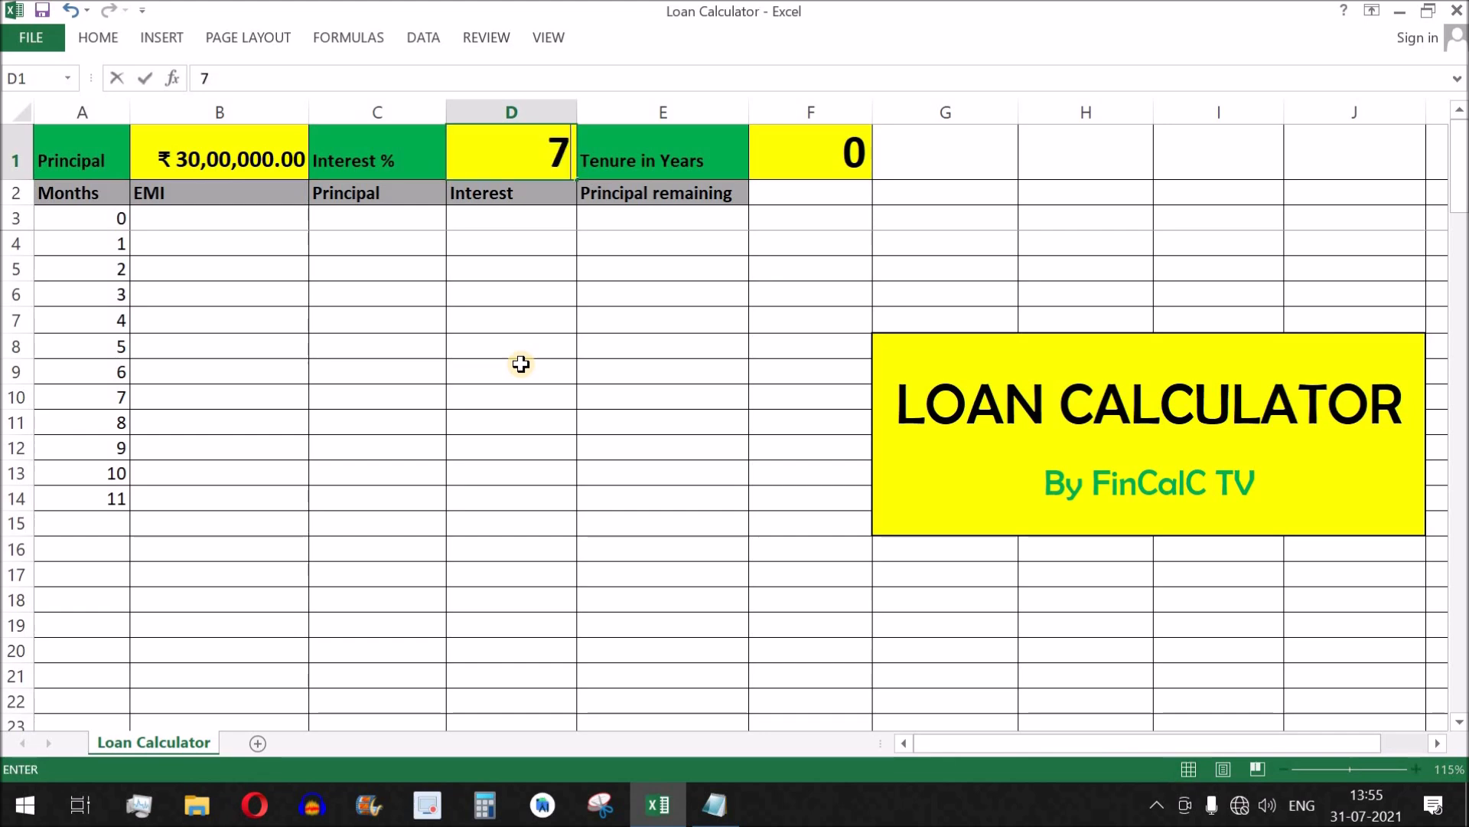
click(808, 156)
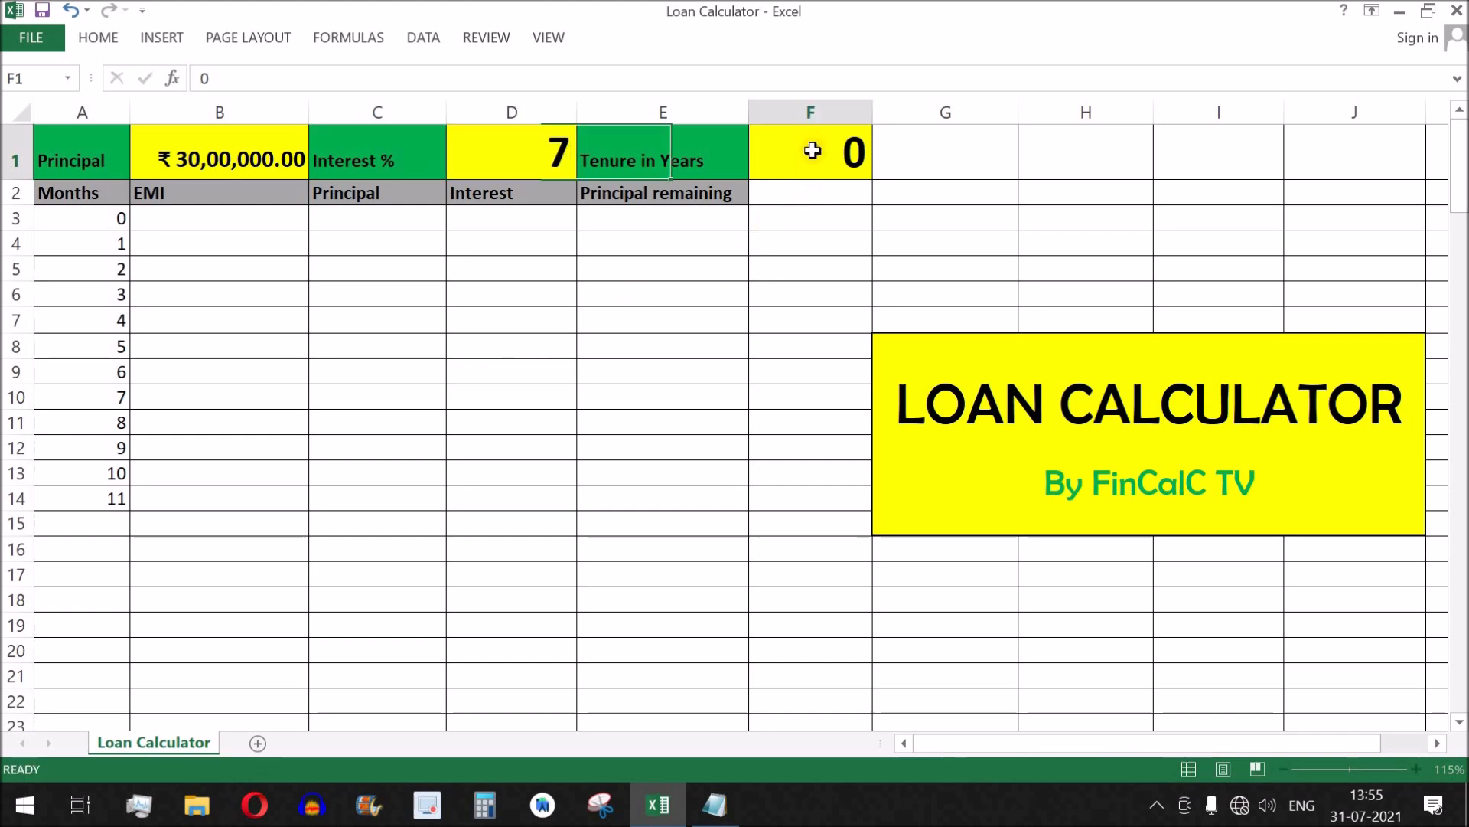
text(10)
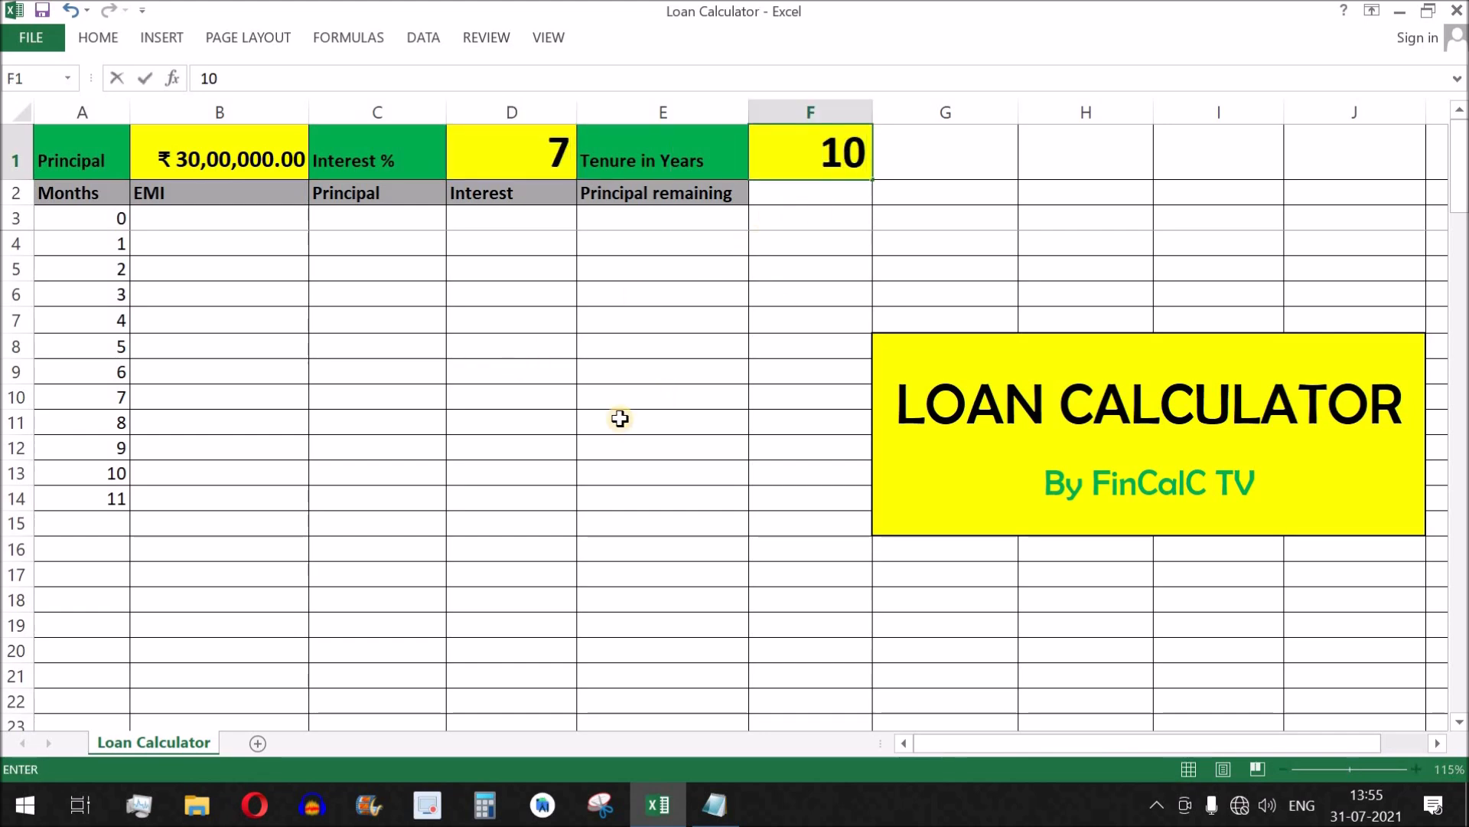
key(Return)
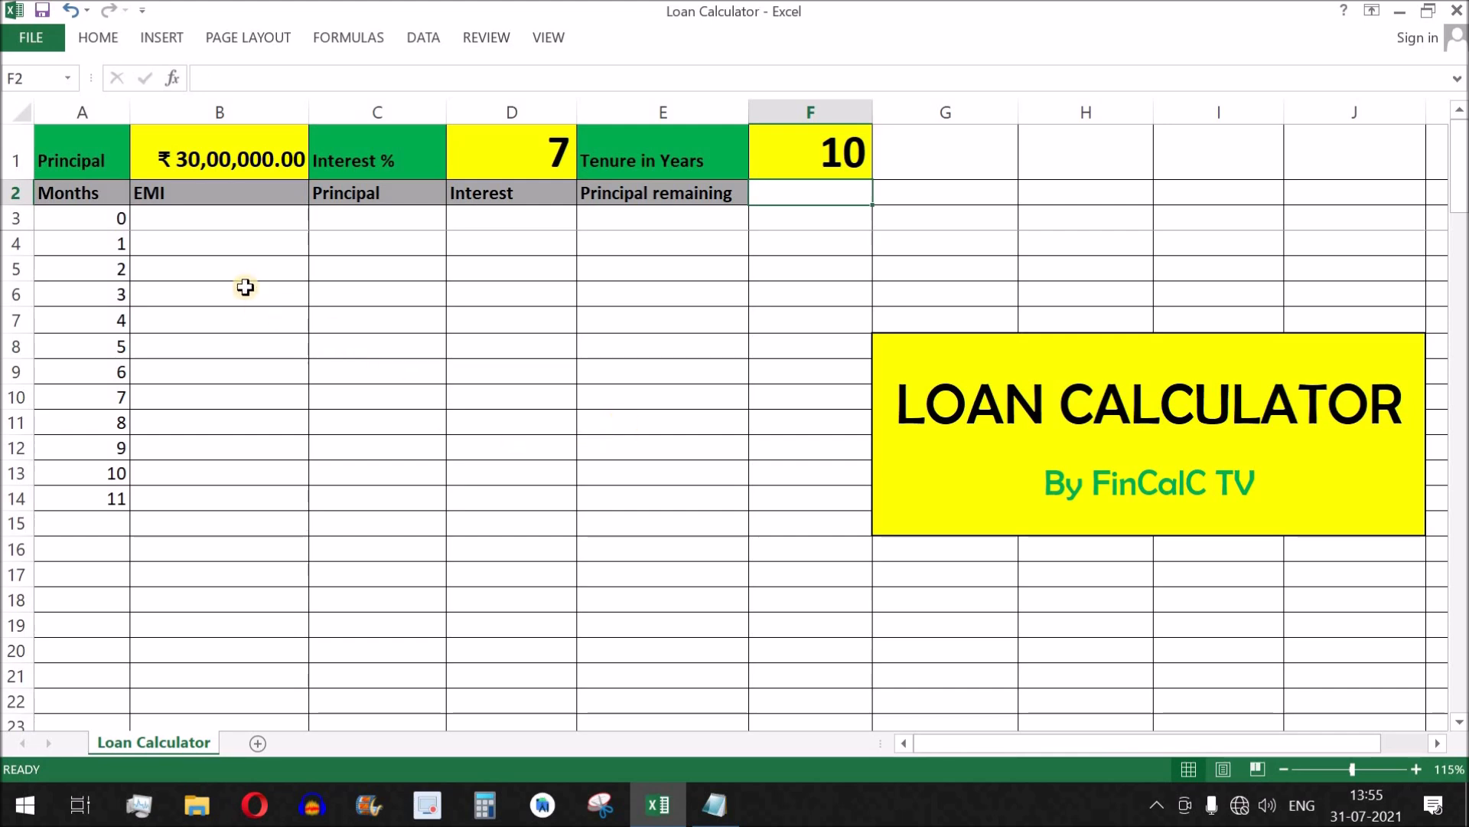
Start a PMT formula in the EMI cell B3 with the absolute monthly rate $D$1/12/100 as its first argument.
click(249, 216)
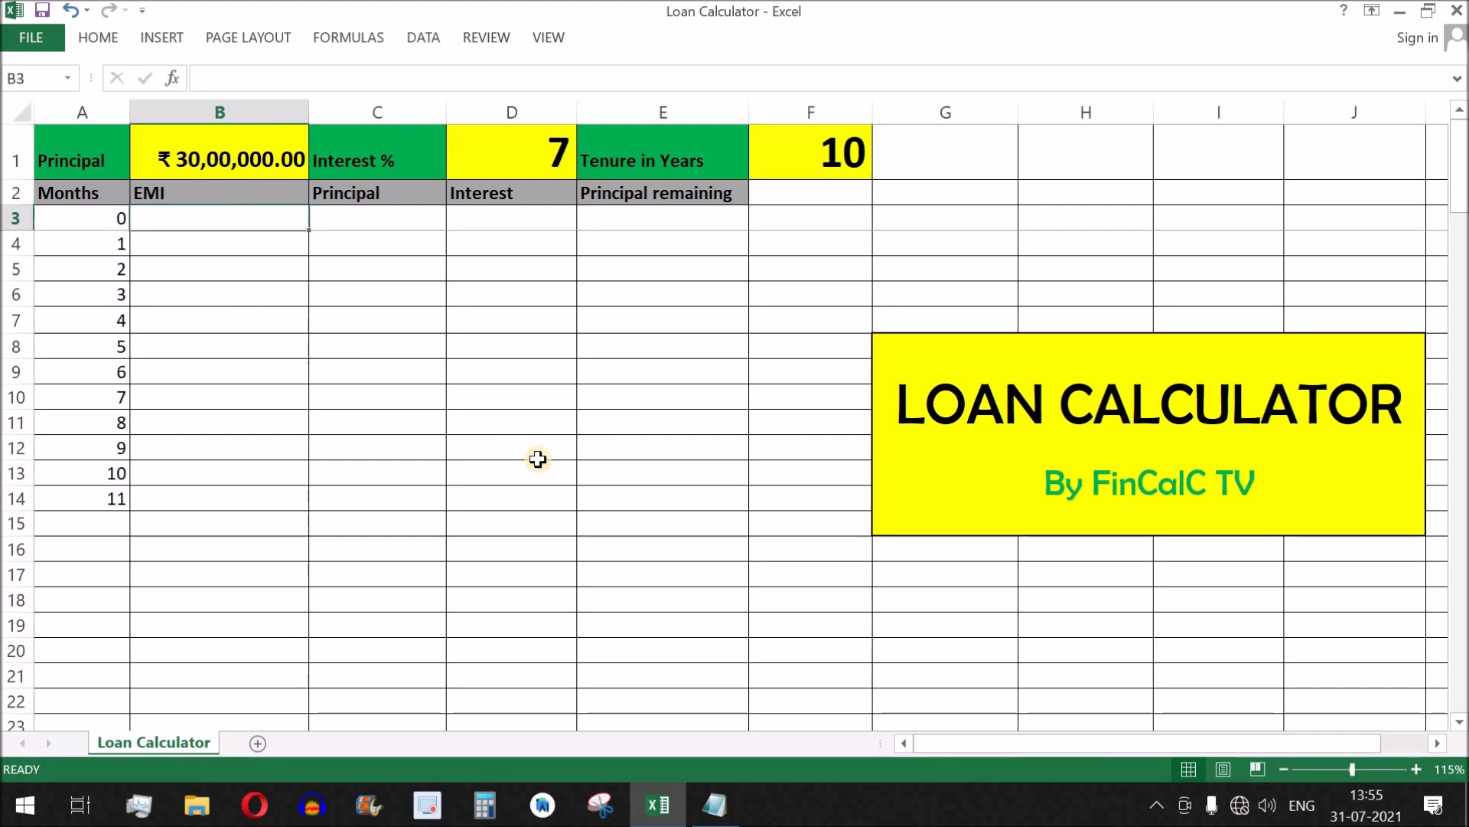
text(=)
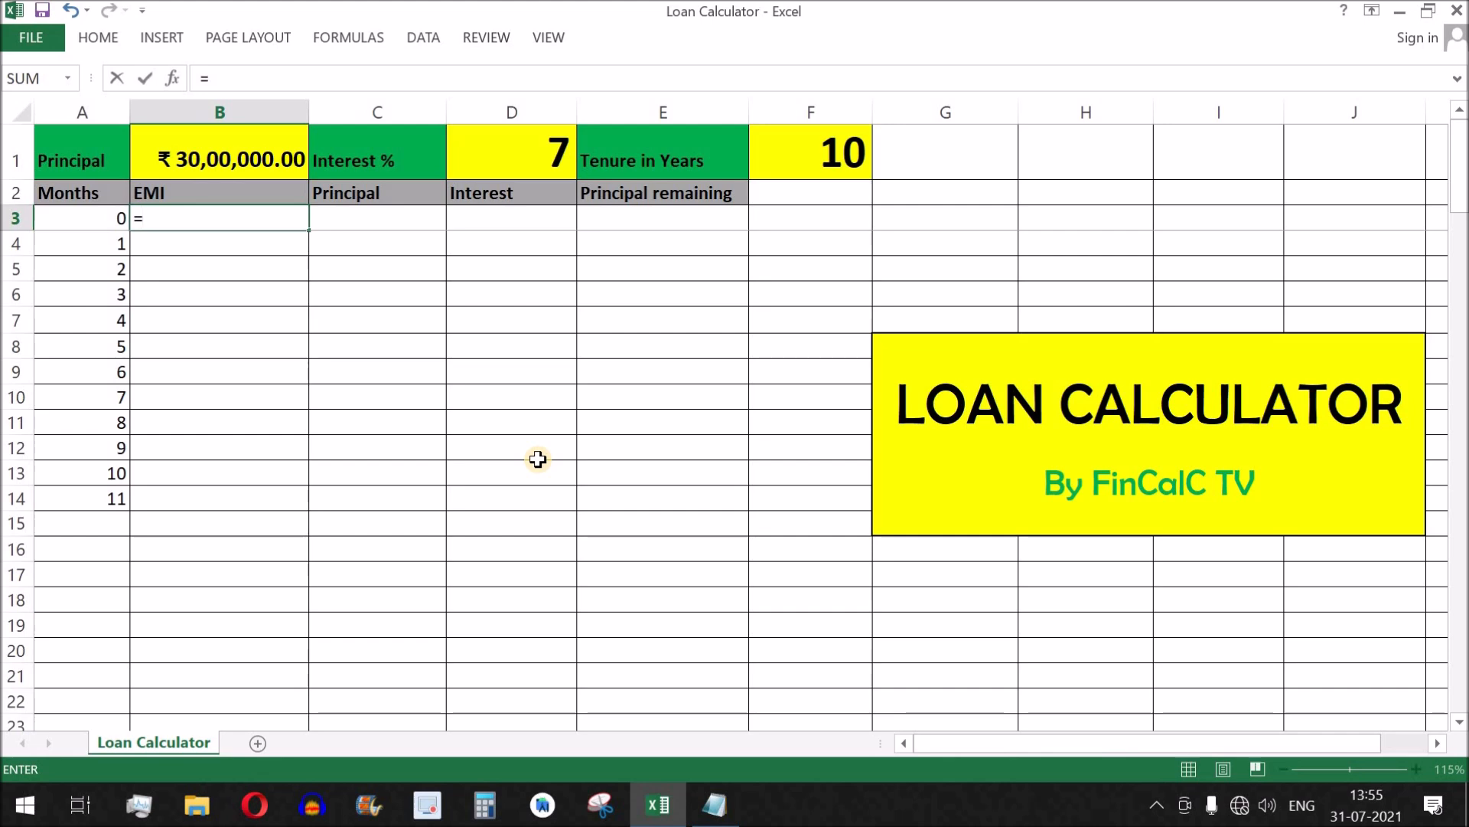
text(pmt)
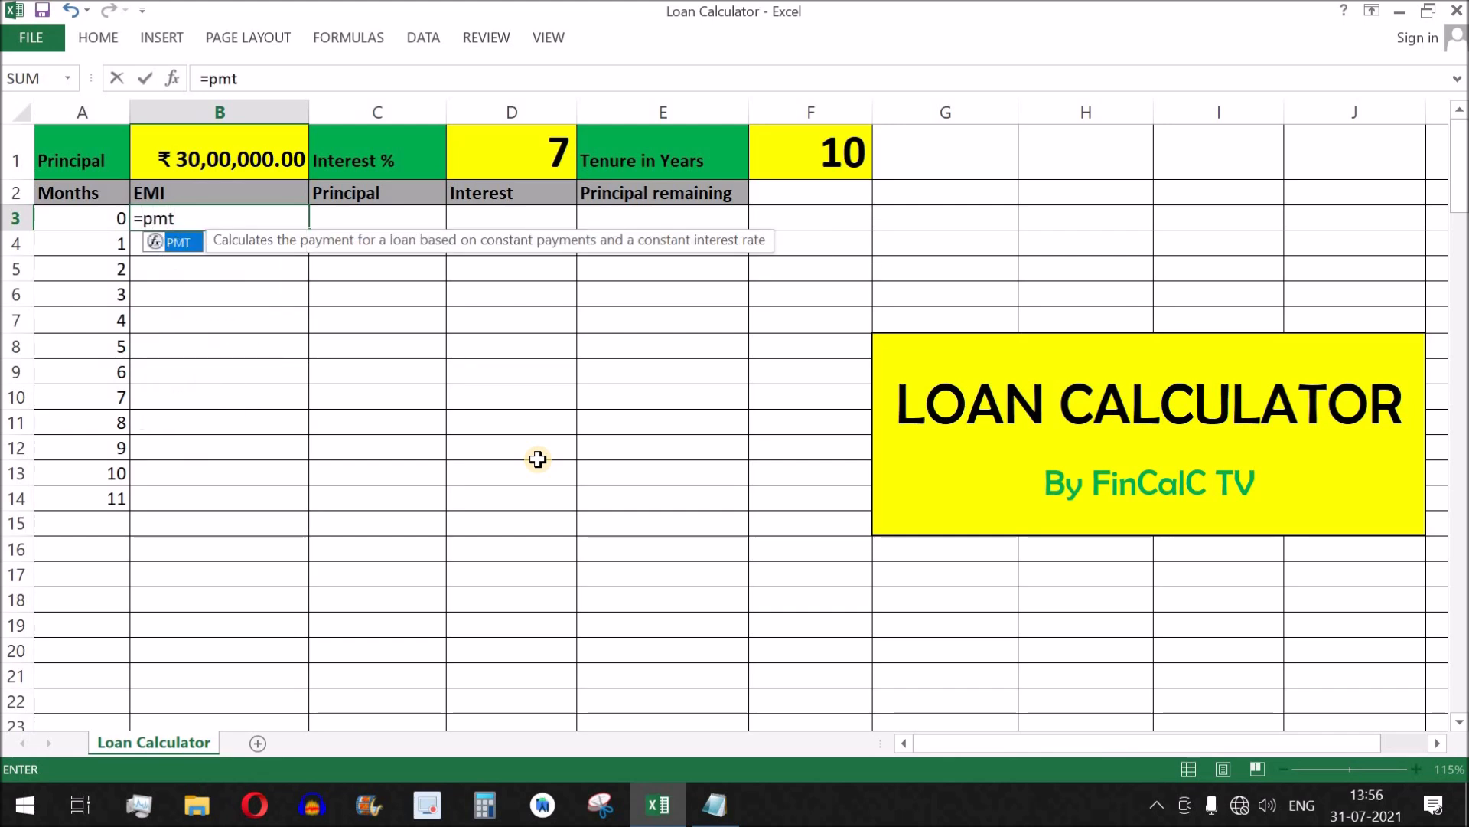
text(()
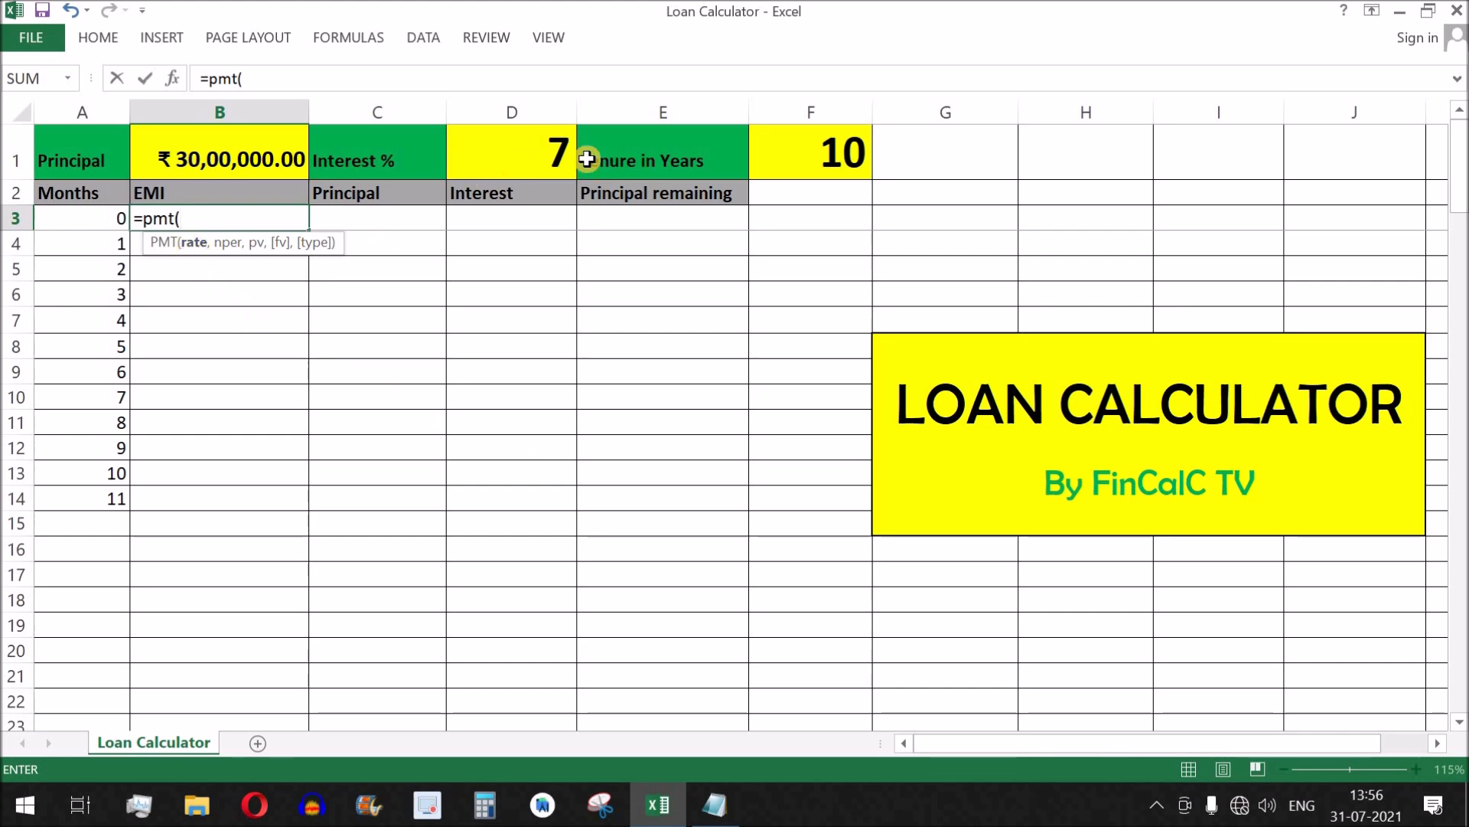
click(534, 149)
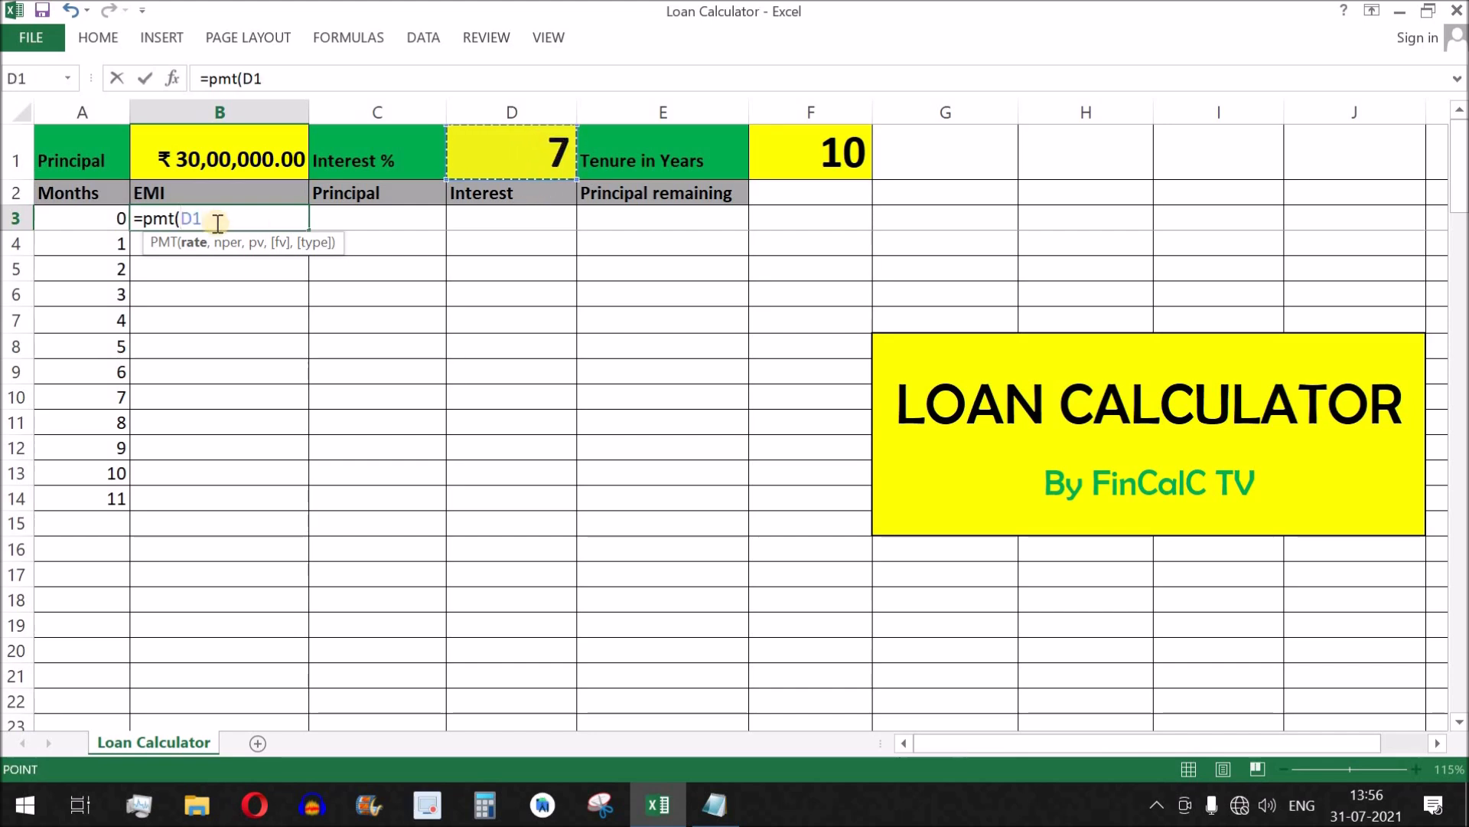
click(182, 217)
key(F4)
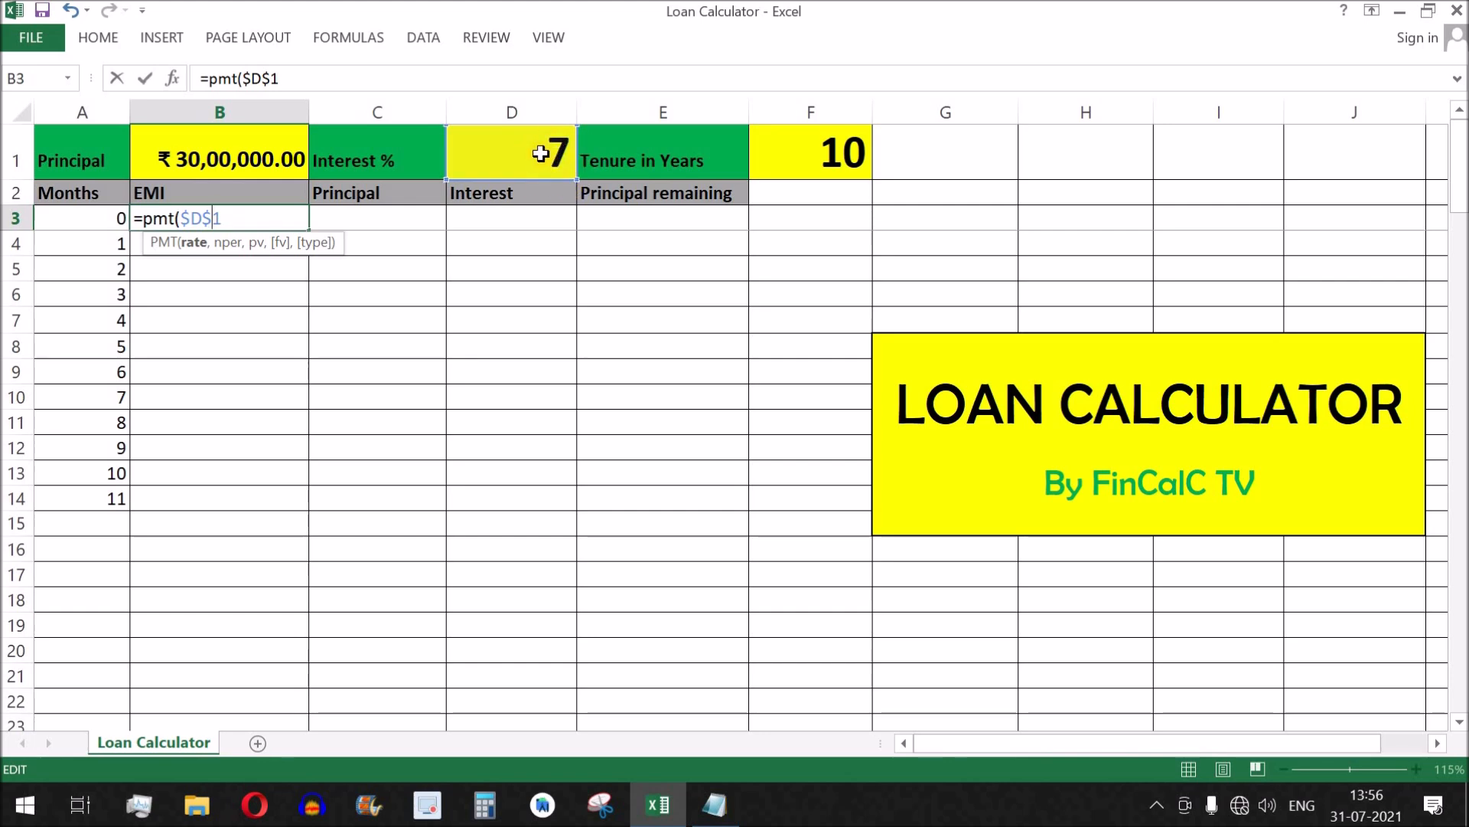
click(235, 218)
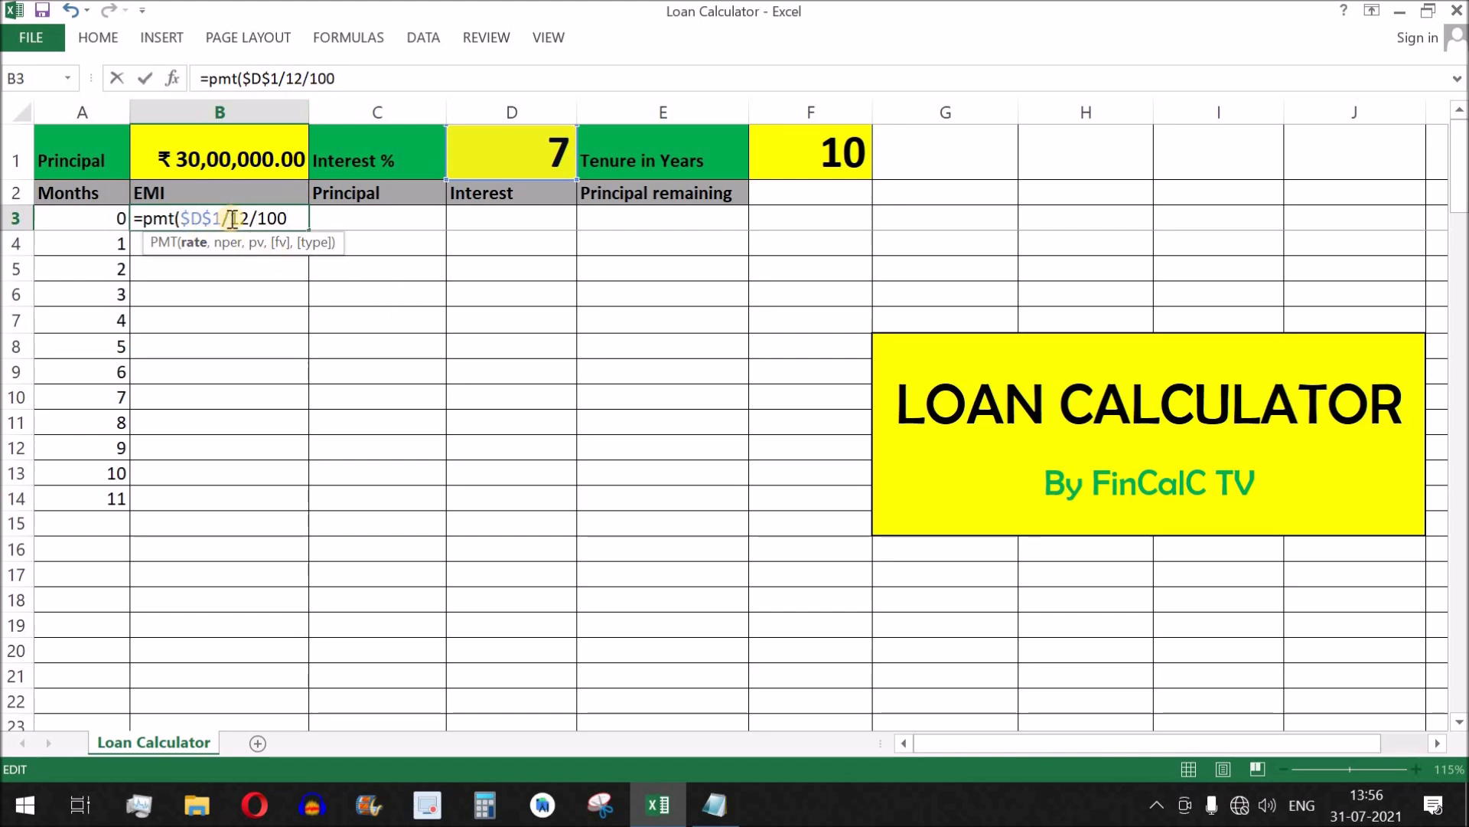
text(,)
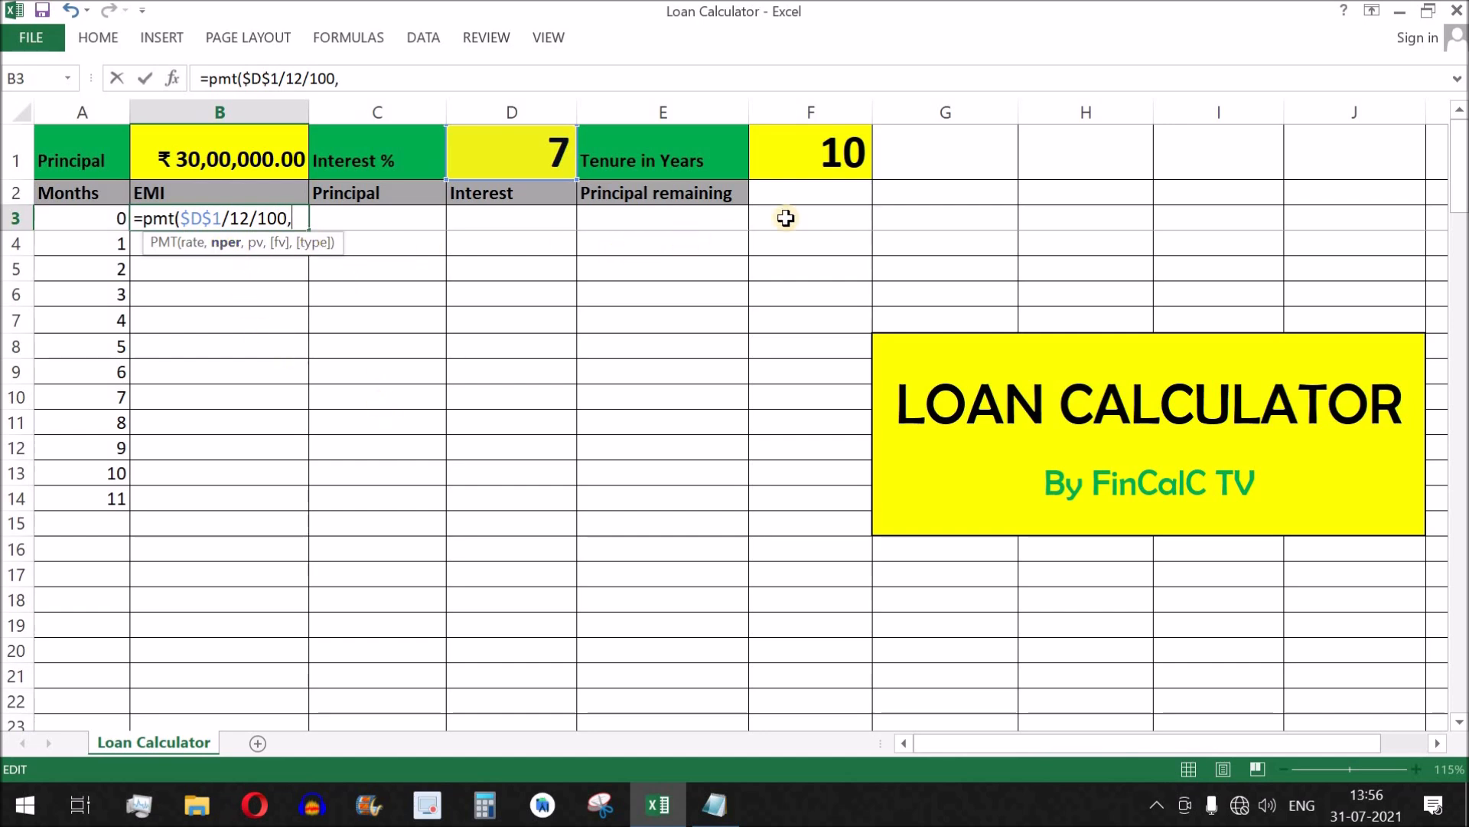
Add $F$1*12-A3 as the number-of-periods argument of the PMT formula in B3.
click(832, 154)
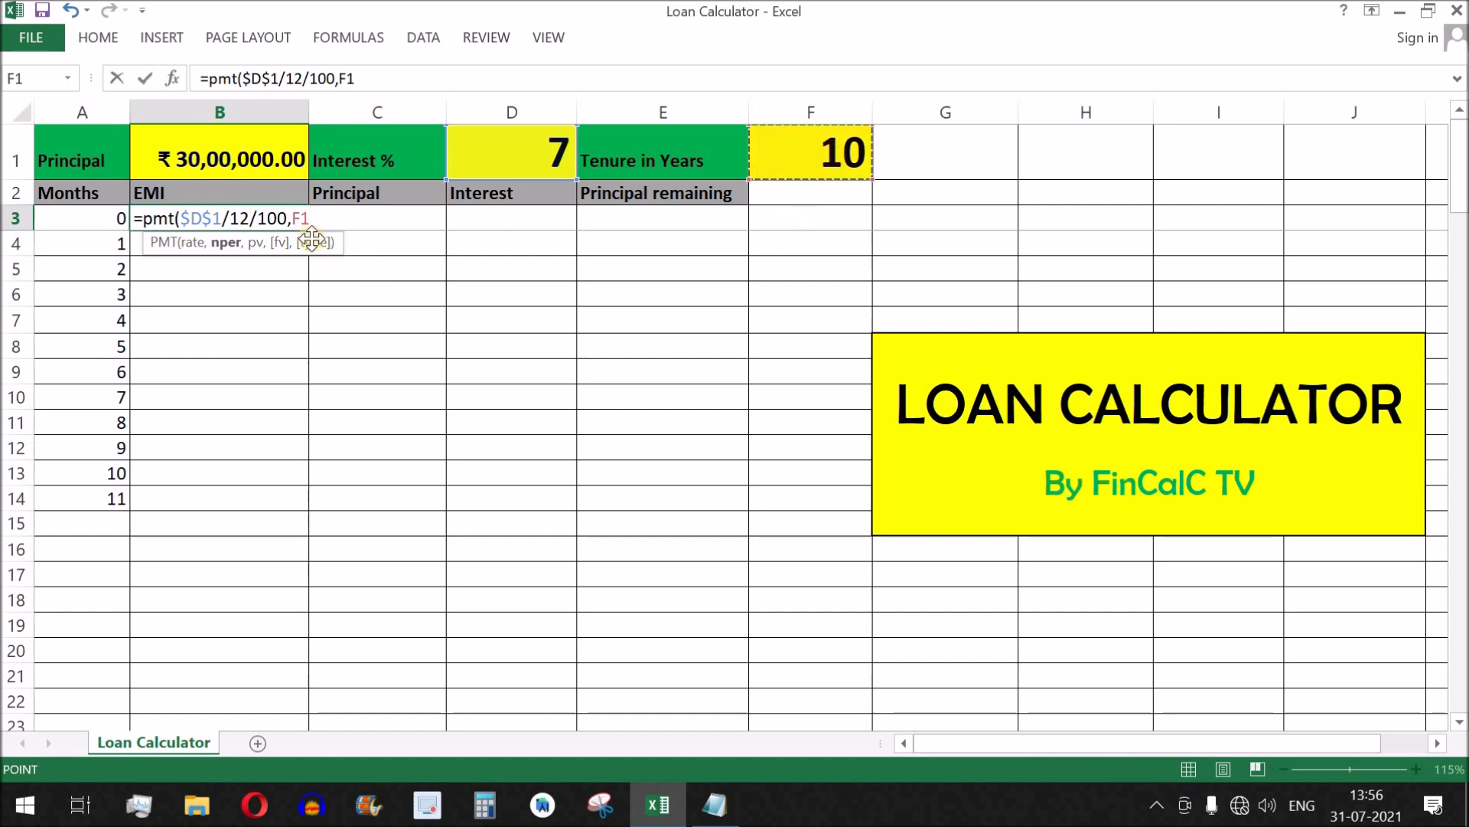
key(F4)
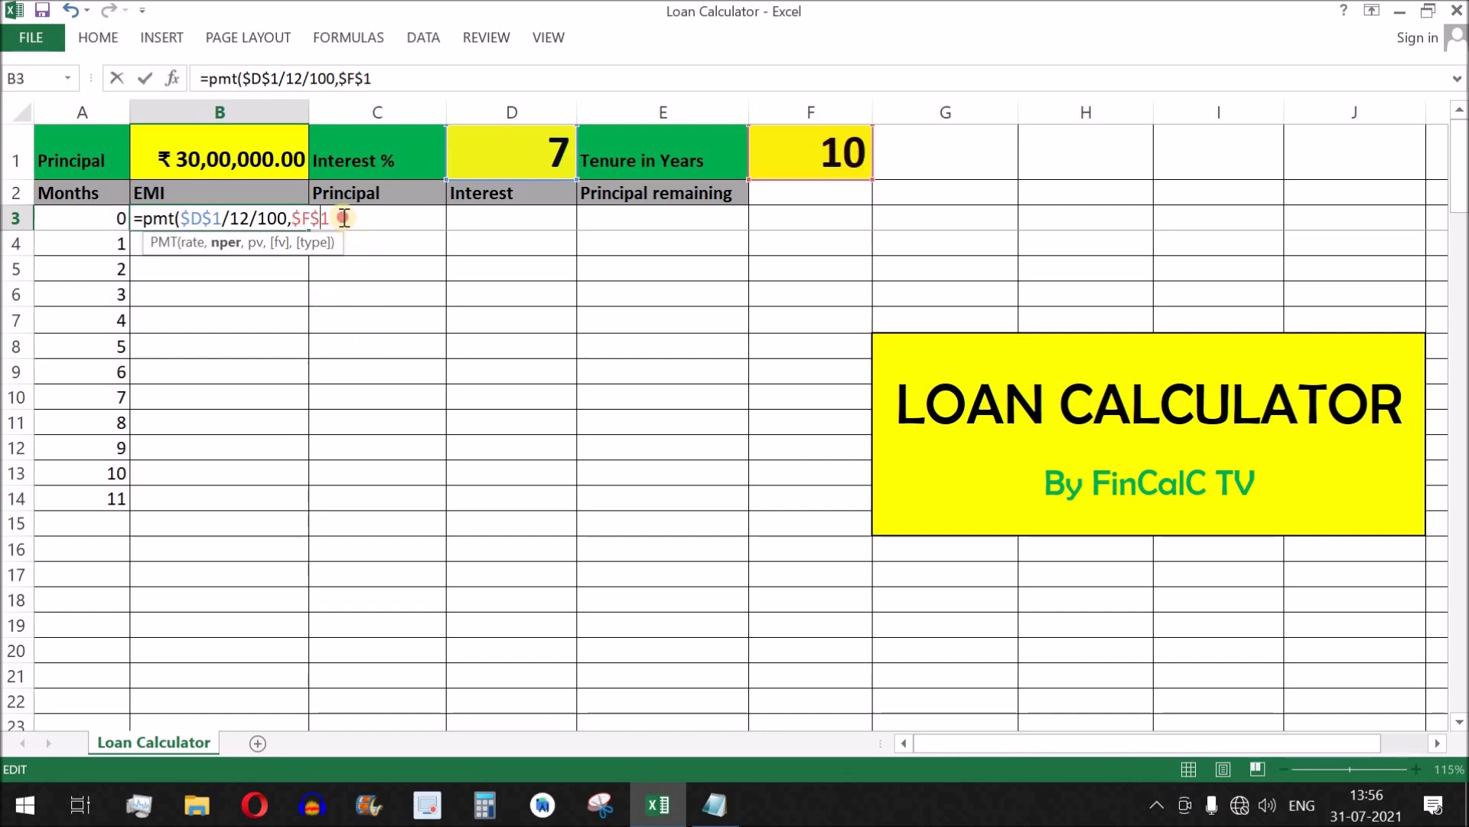
text(12)
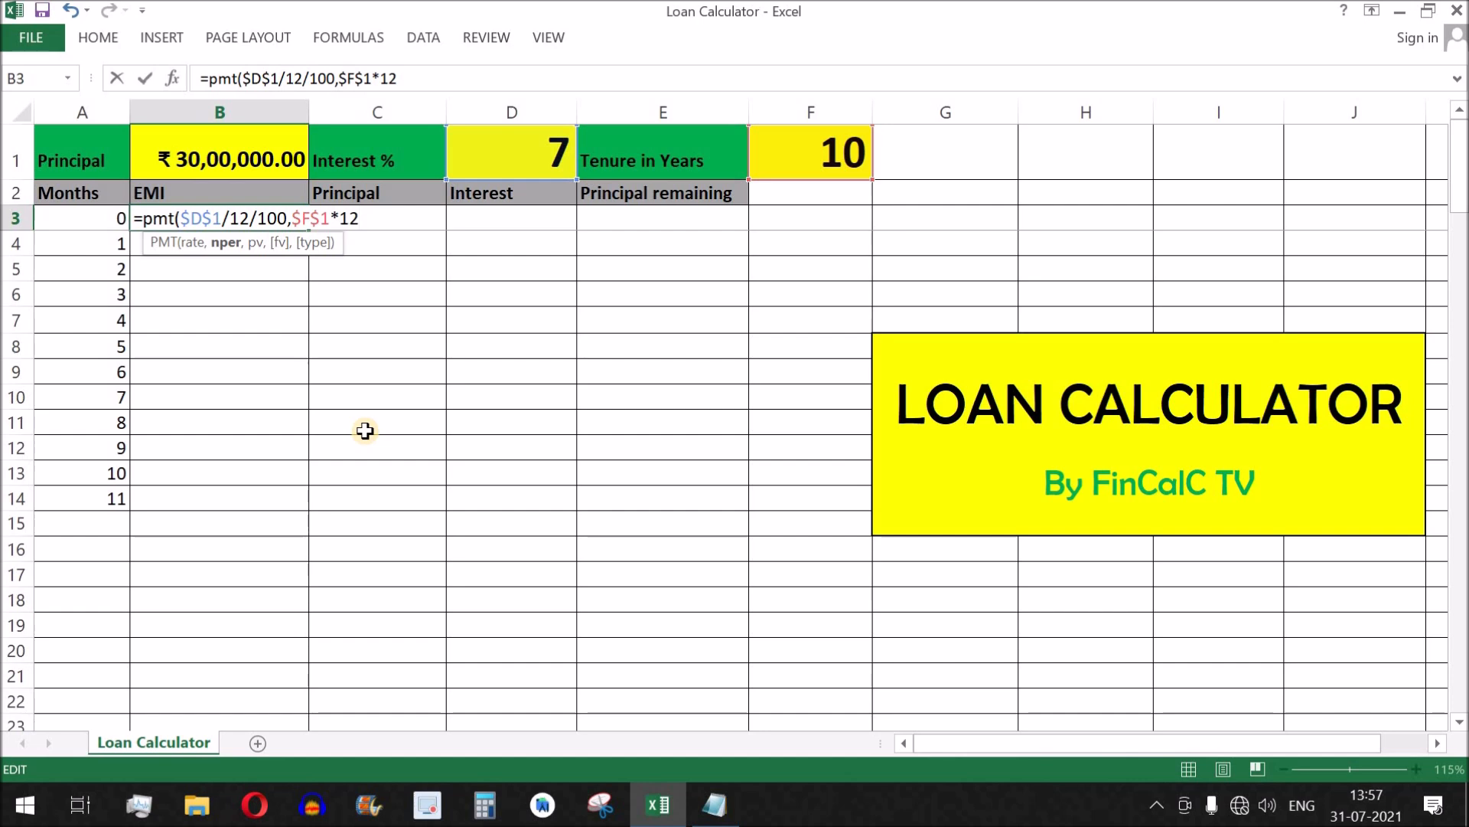
text(-)
click(98, 218)
text(,)
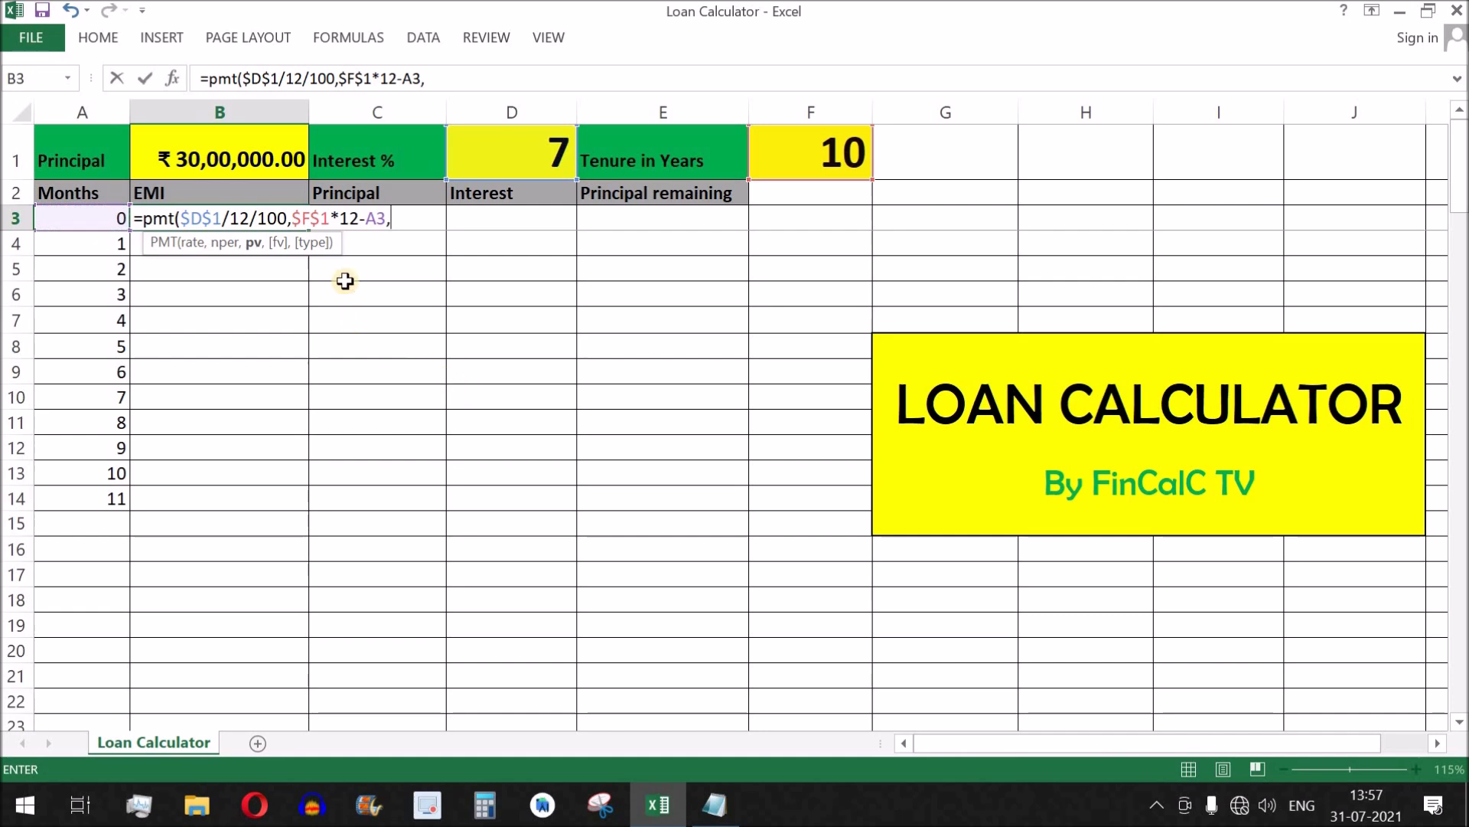
Complete the PMT formula in B3 with E3 as present value and 0 for both future value and type.
click(677, 220)
text(,)
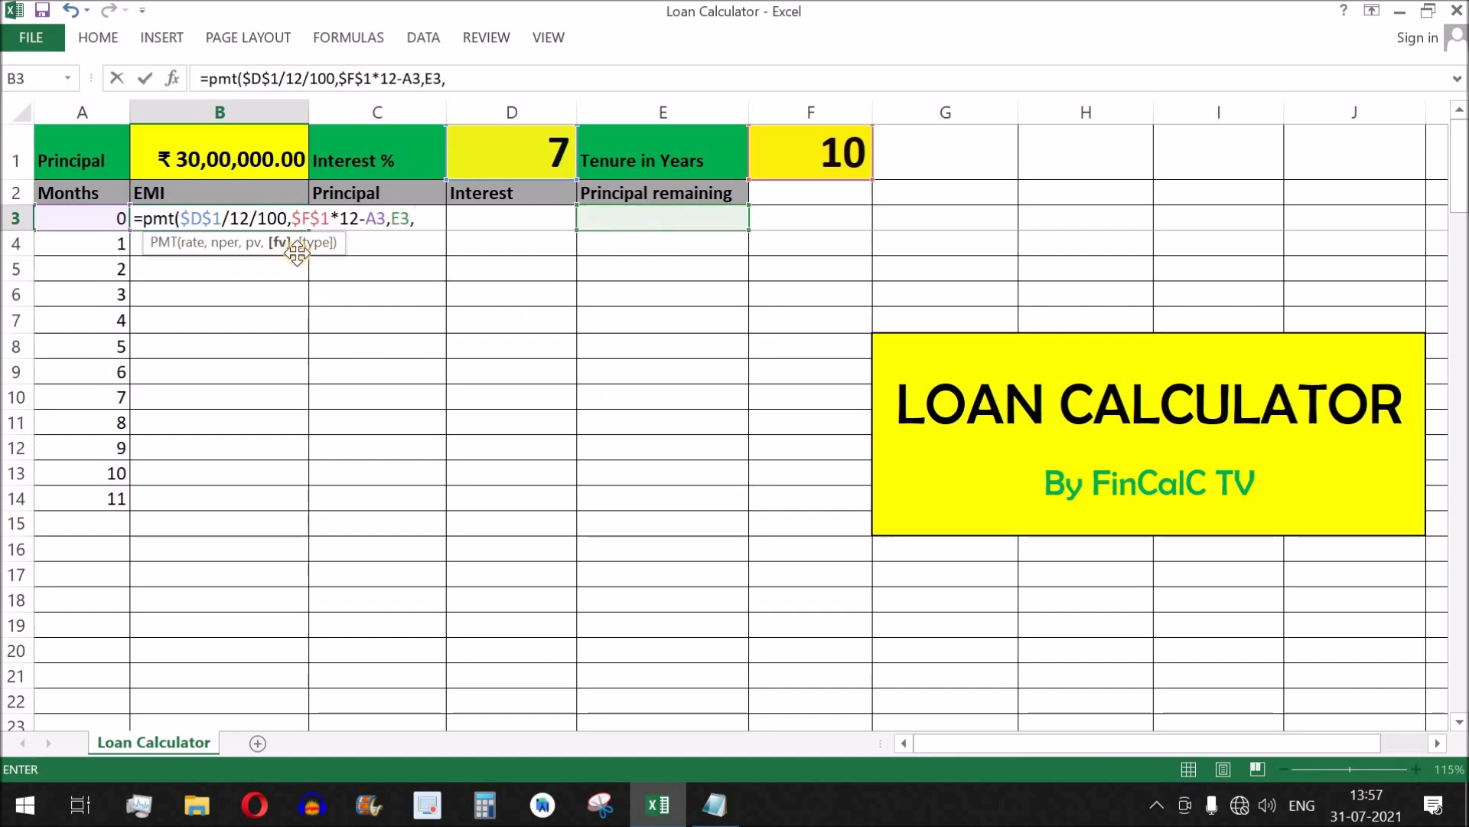
text(0)
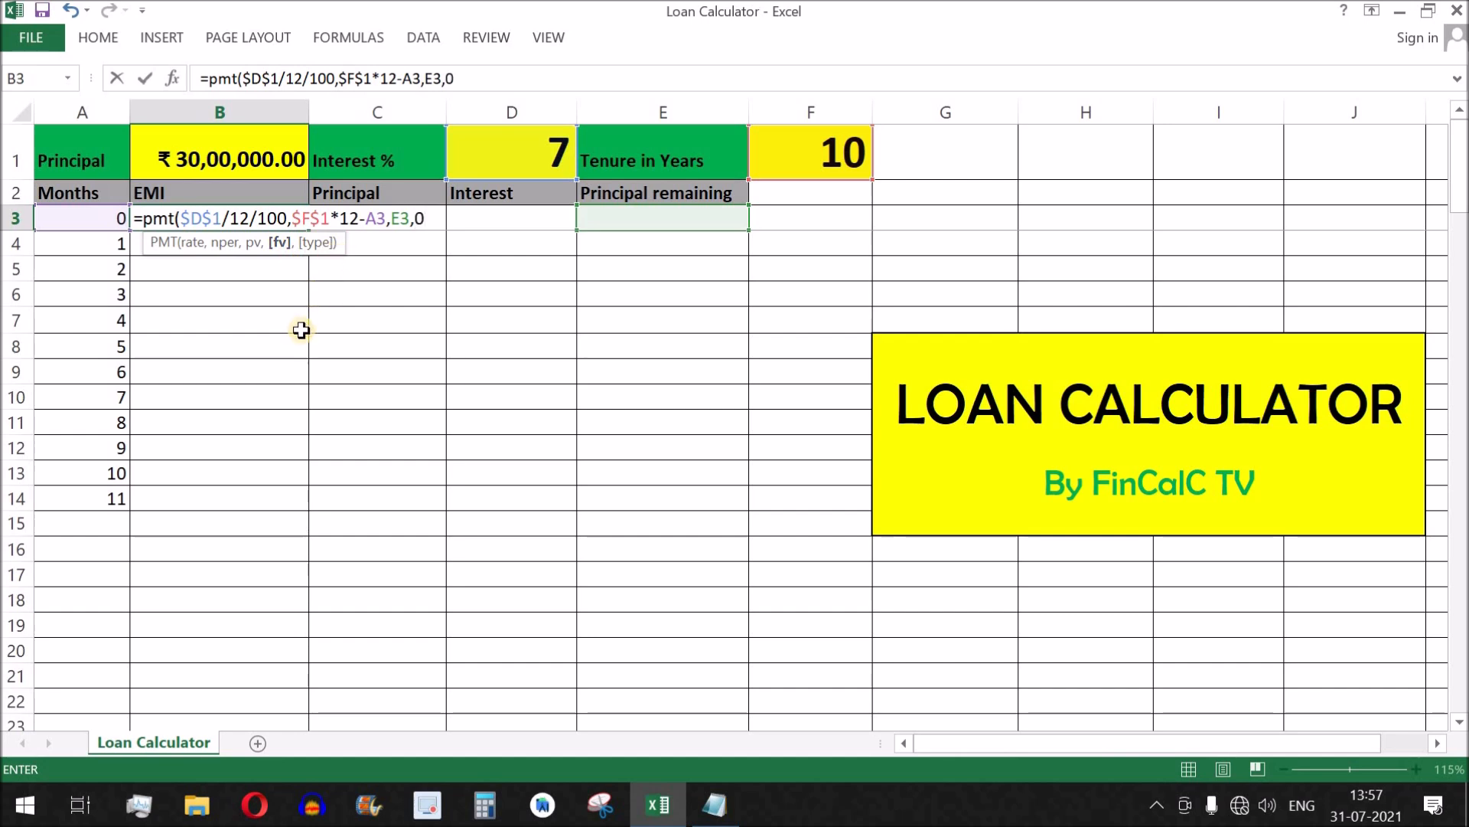
text(,0))
key(Return)
click(276, 219)
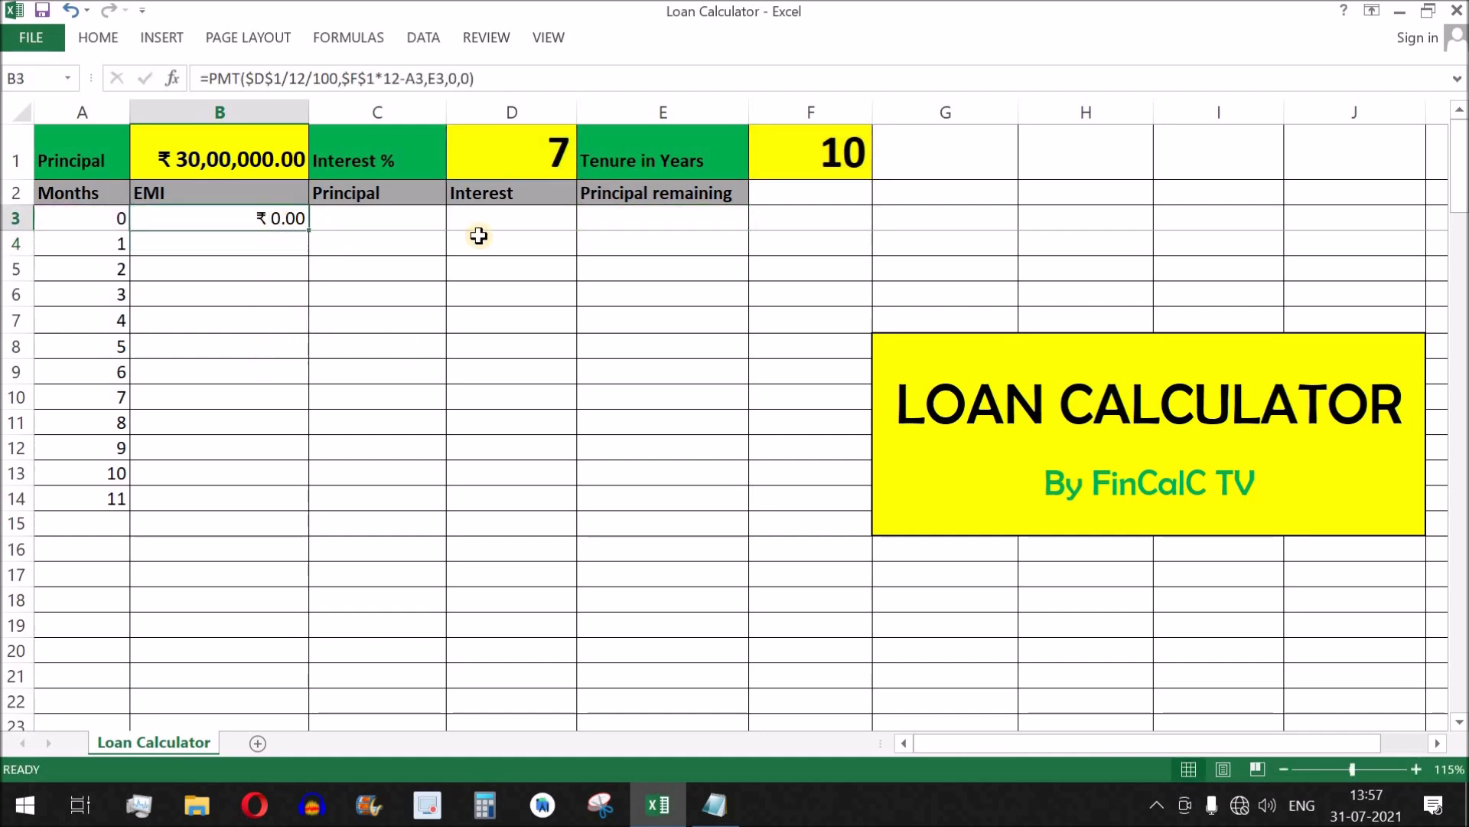
Link the first Principal remaining cell E3 to the loan principal with the formula =B1.
click(670, 222)
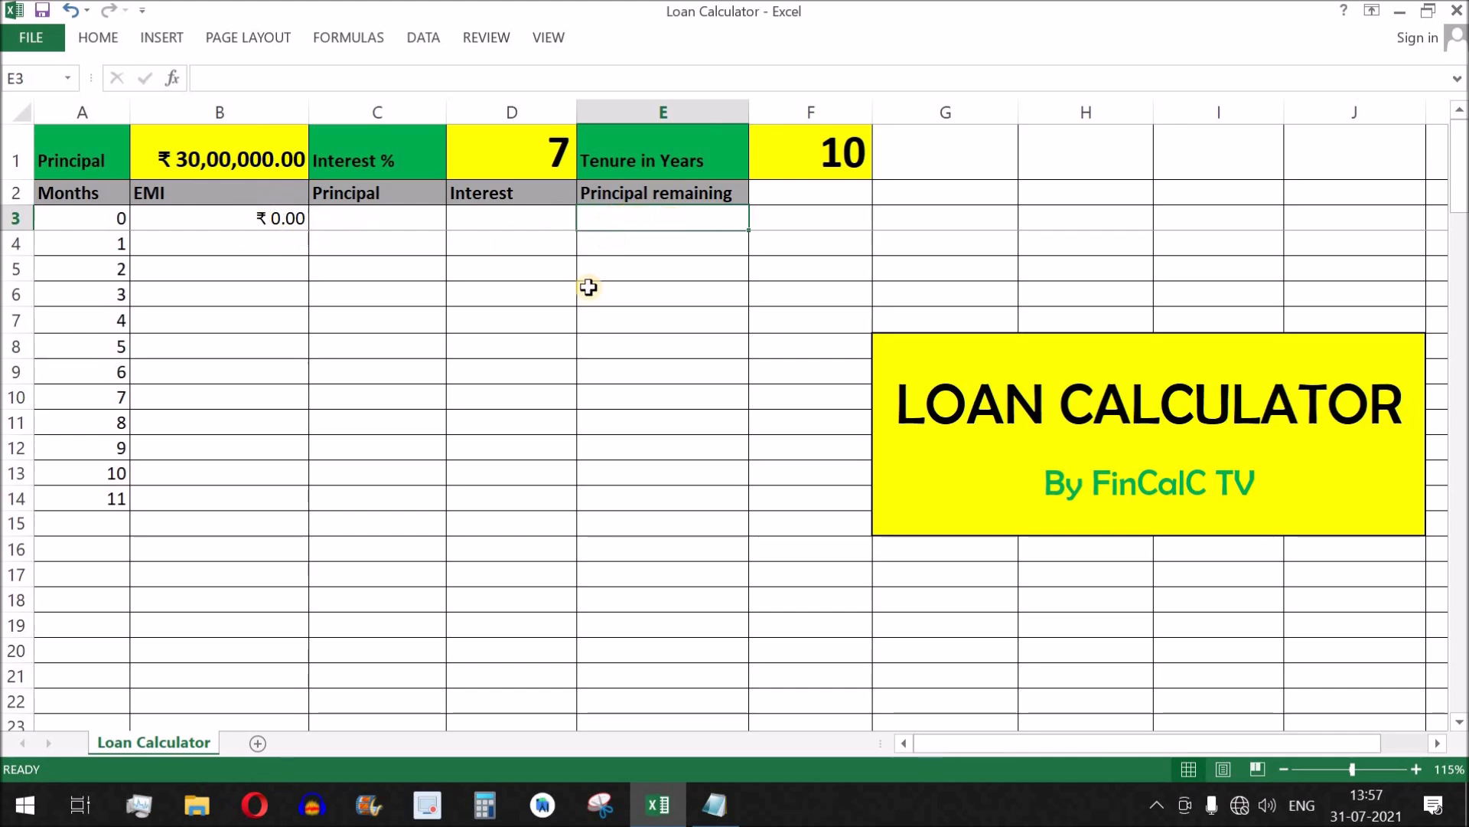
text(=)
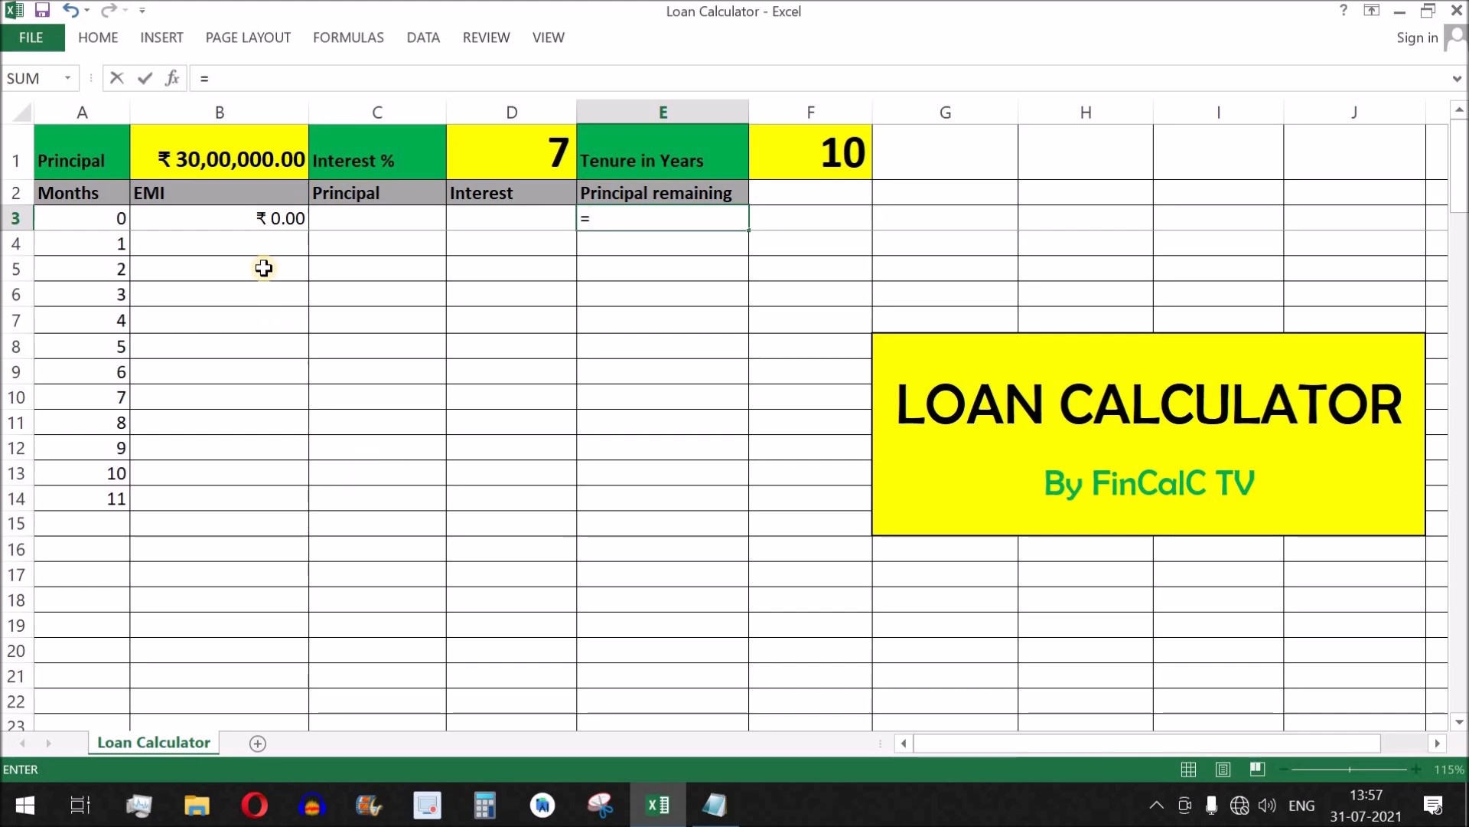
click(220, 153)
key(Return)
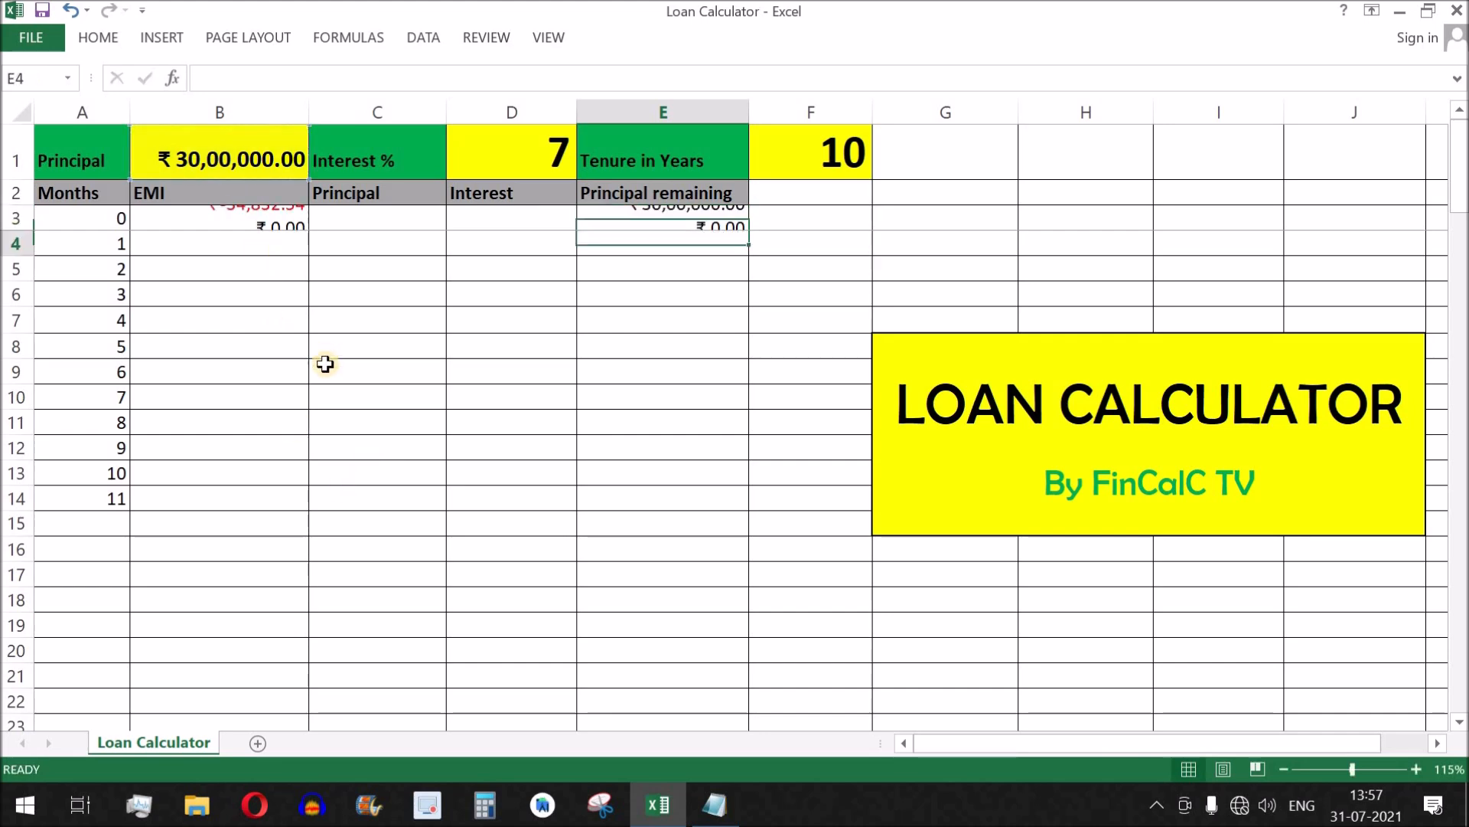
Wrap the PMT formula in the EMI cell B3 in an ABS function.
click(267, 224)
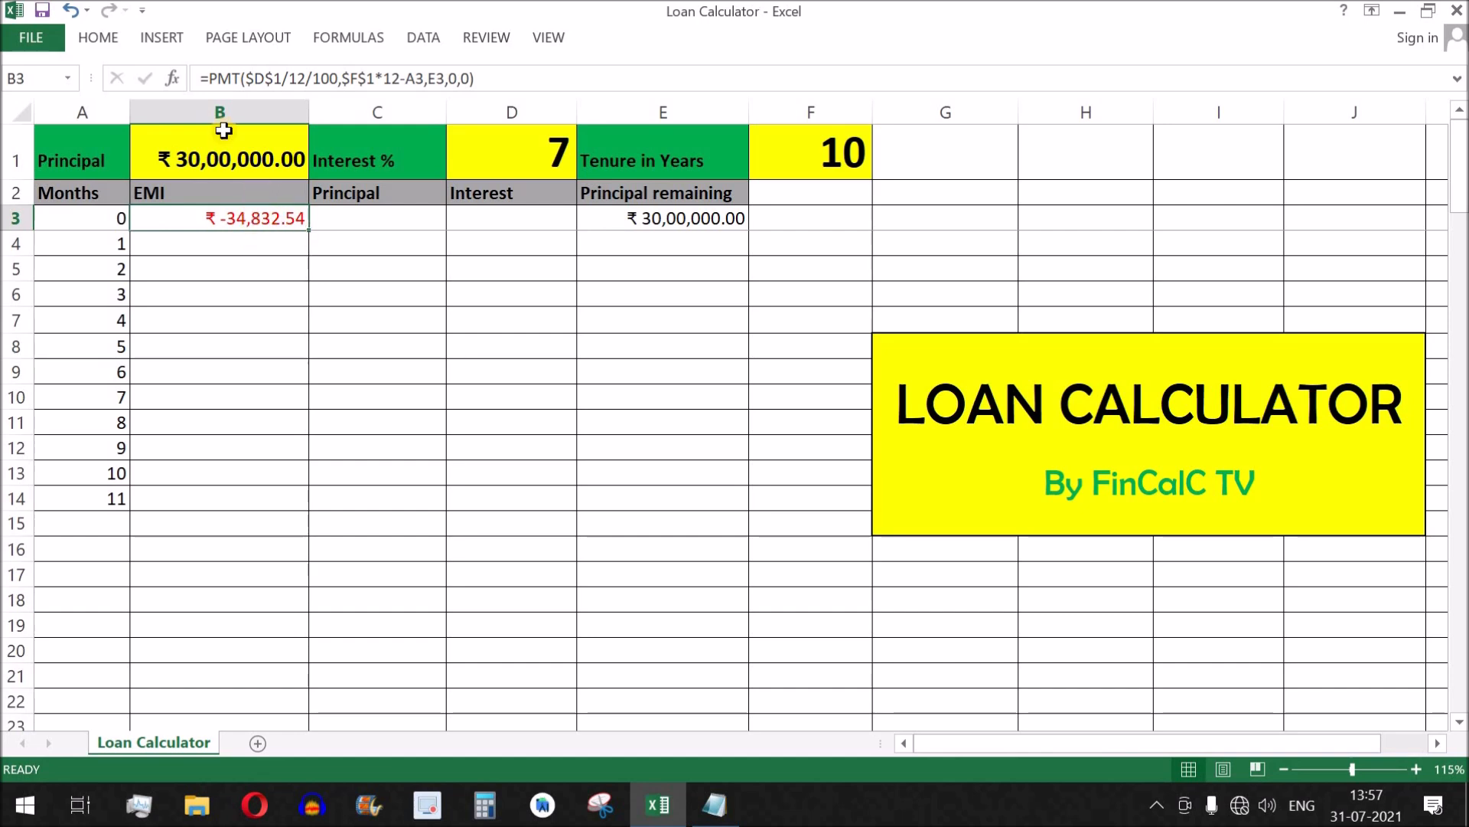
click(210, 78)
text(abs()
key(End)
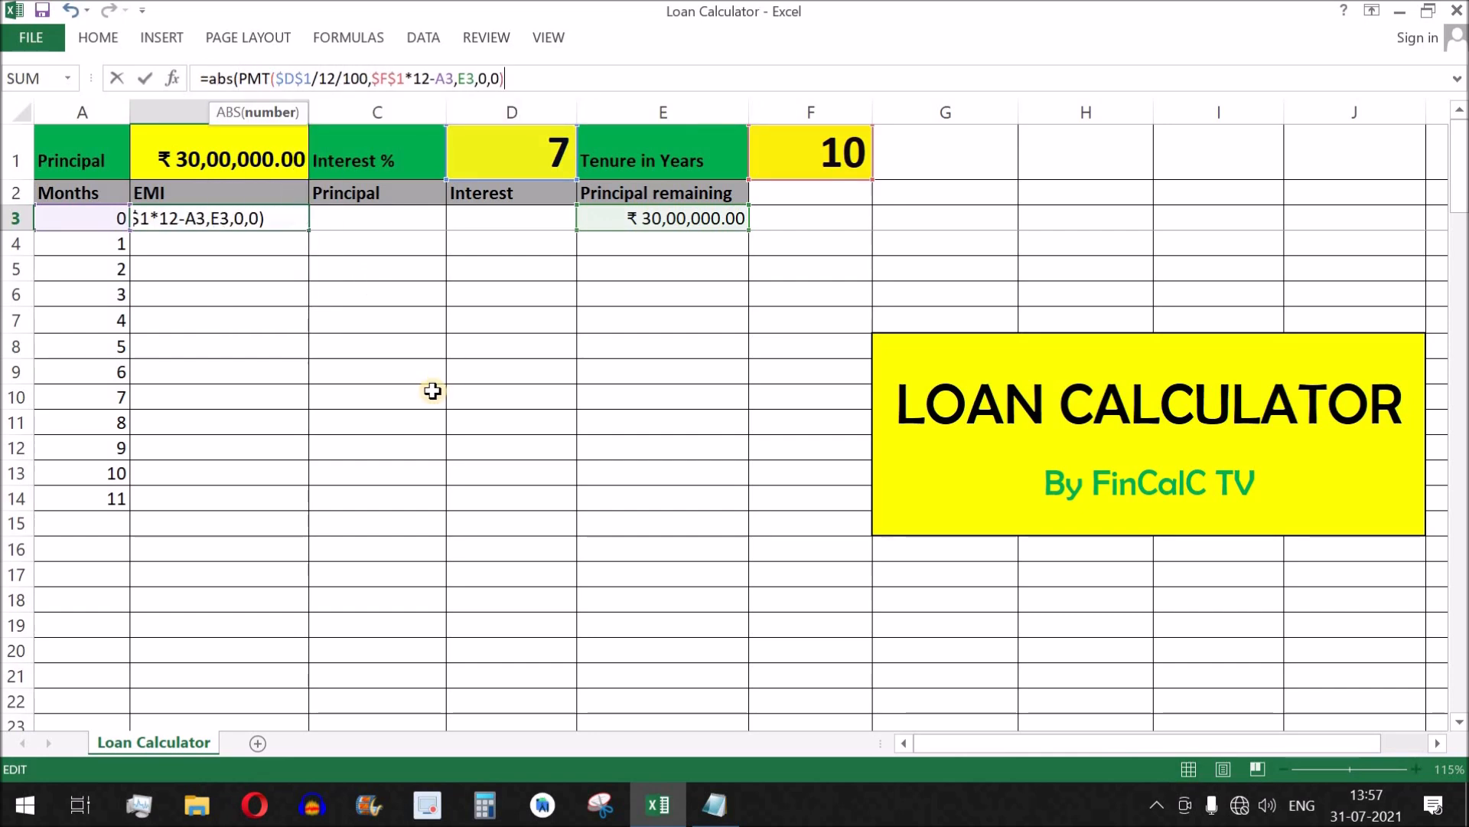
text())
key(Return)
click(236, 226)
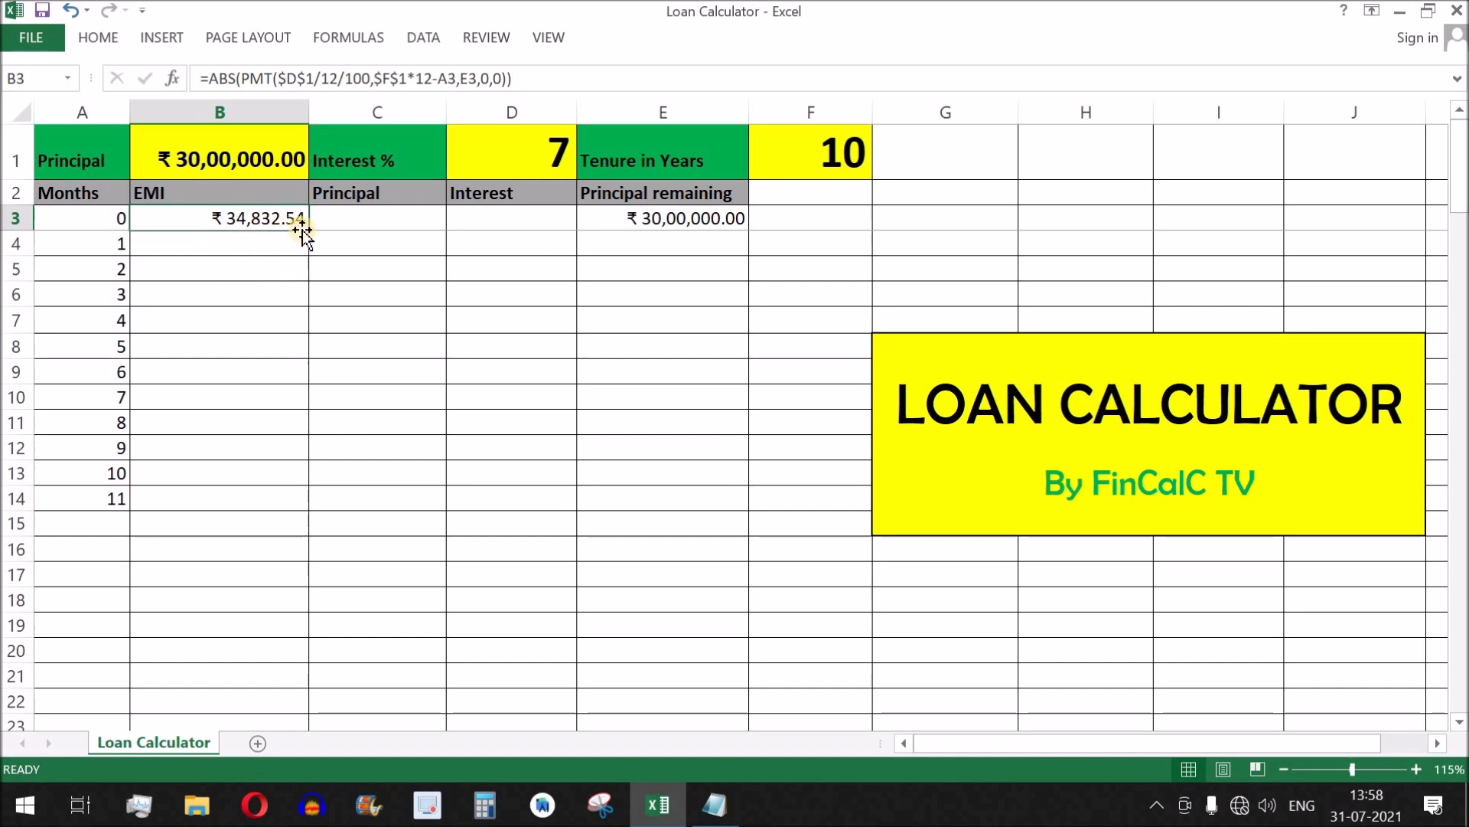
drag(240, 153, 834, 154)
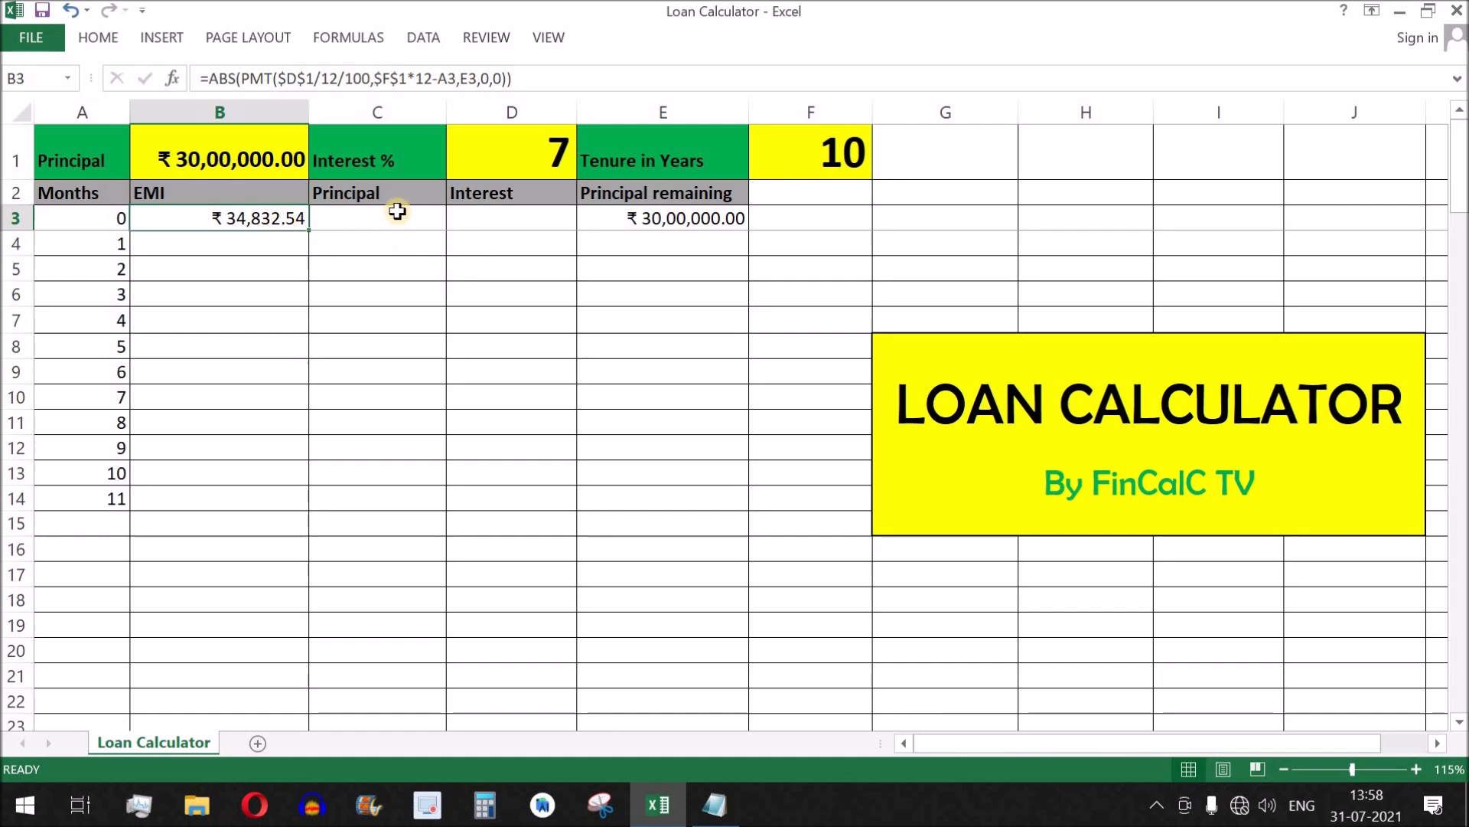
Switch to Notepad to review the interest calculation formula, and return to the Excel loan sheet.
click(381, 195)
click(510, 195)
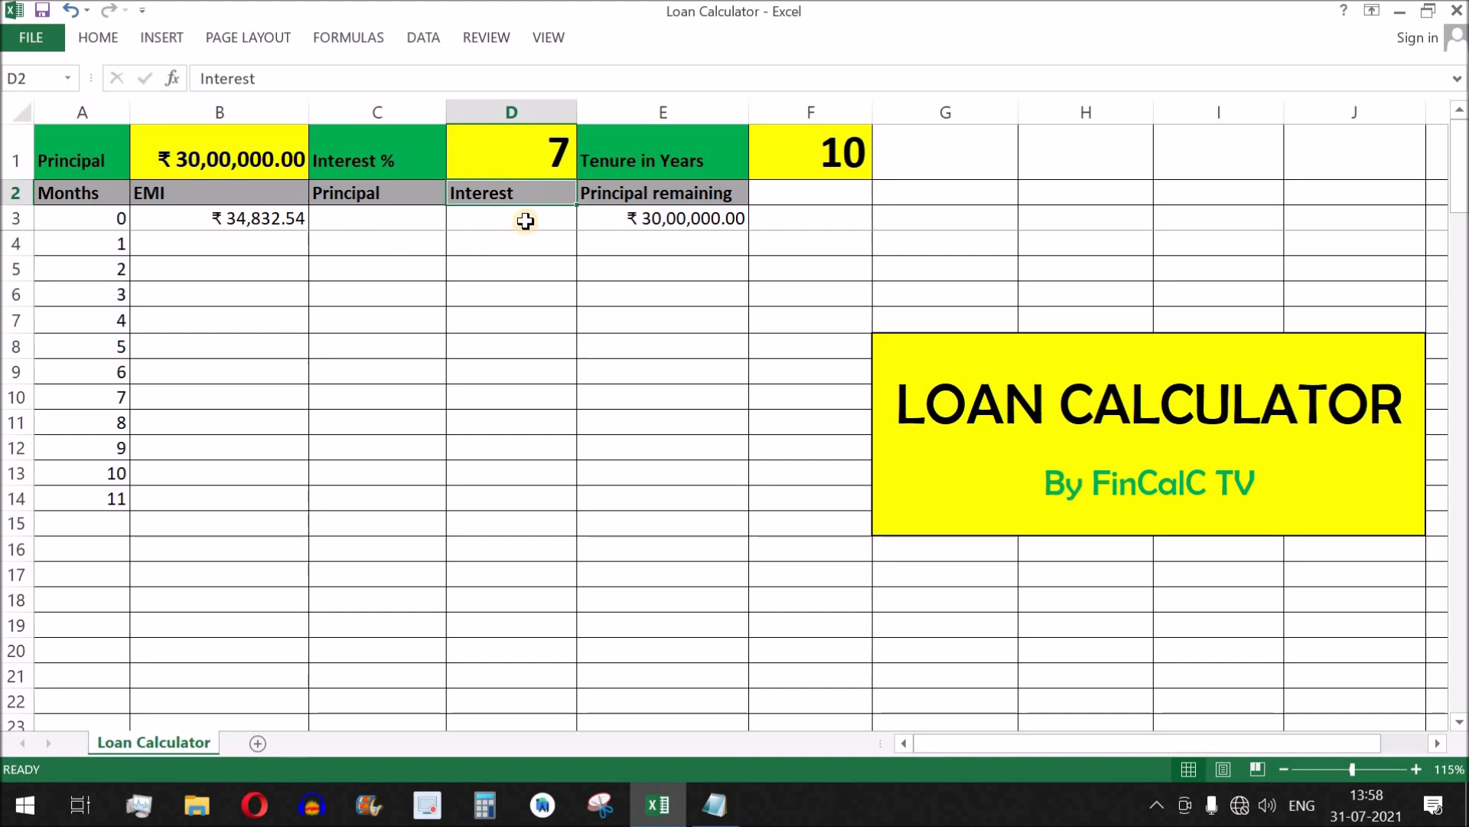
click(525, 221)
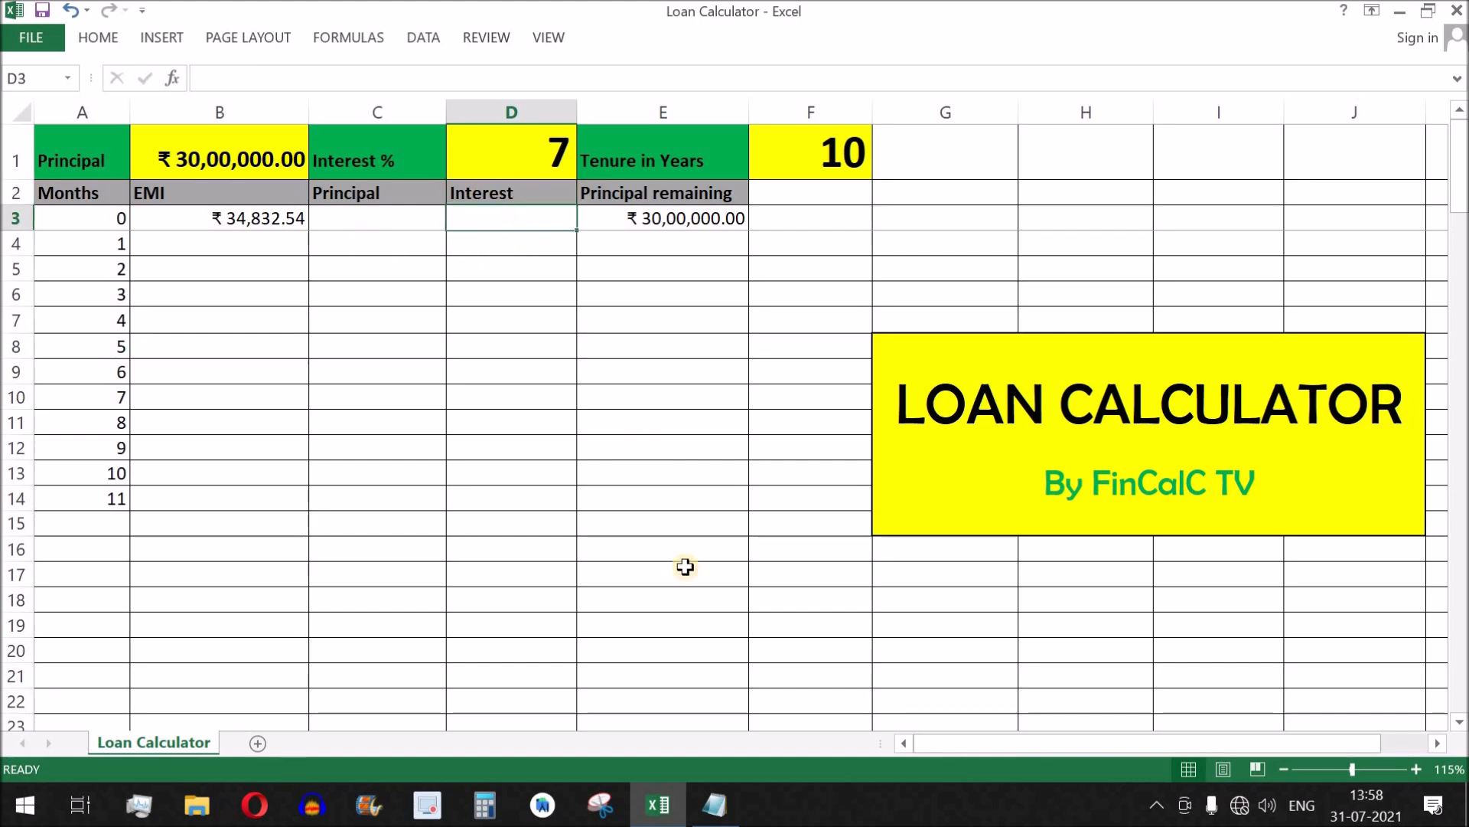
click(714, 804)
drag(215, 345, 1002, 342)
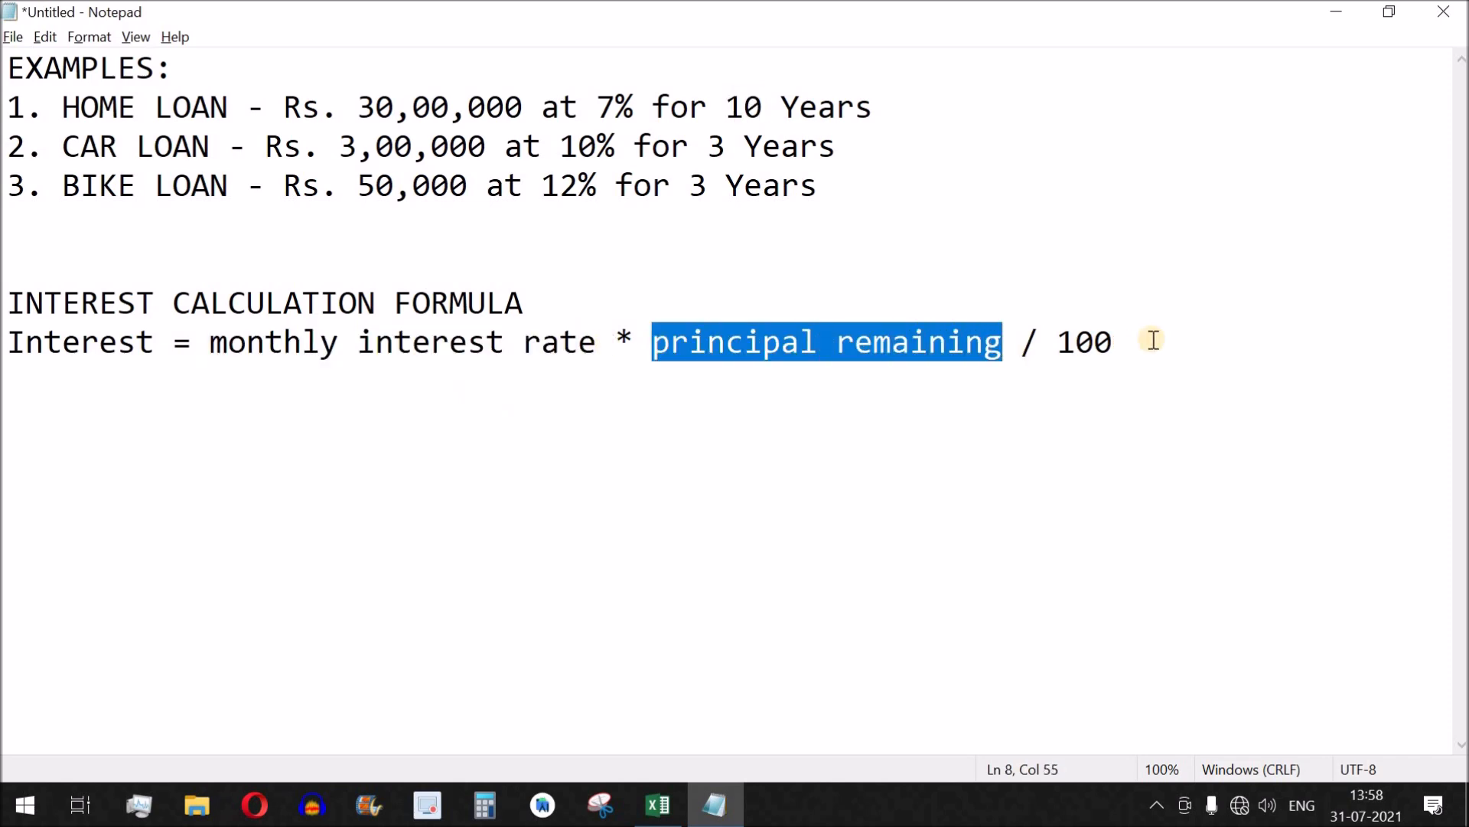
key(alt+Tab)
Enter the monthly interest formula =$D$1/12*E3/100 in the Interest cell D3.
click(523, 224)
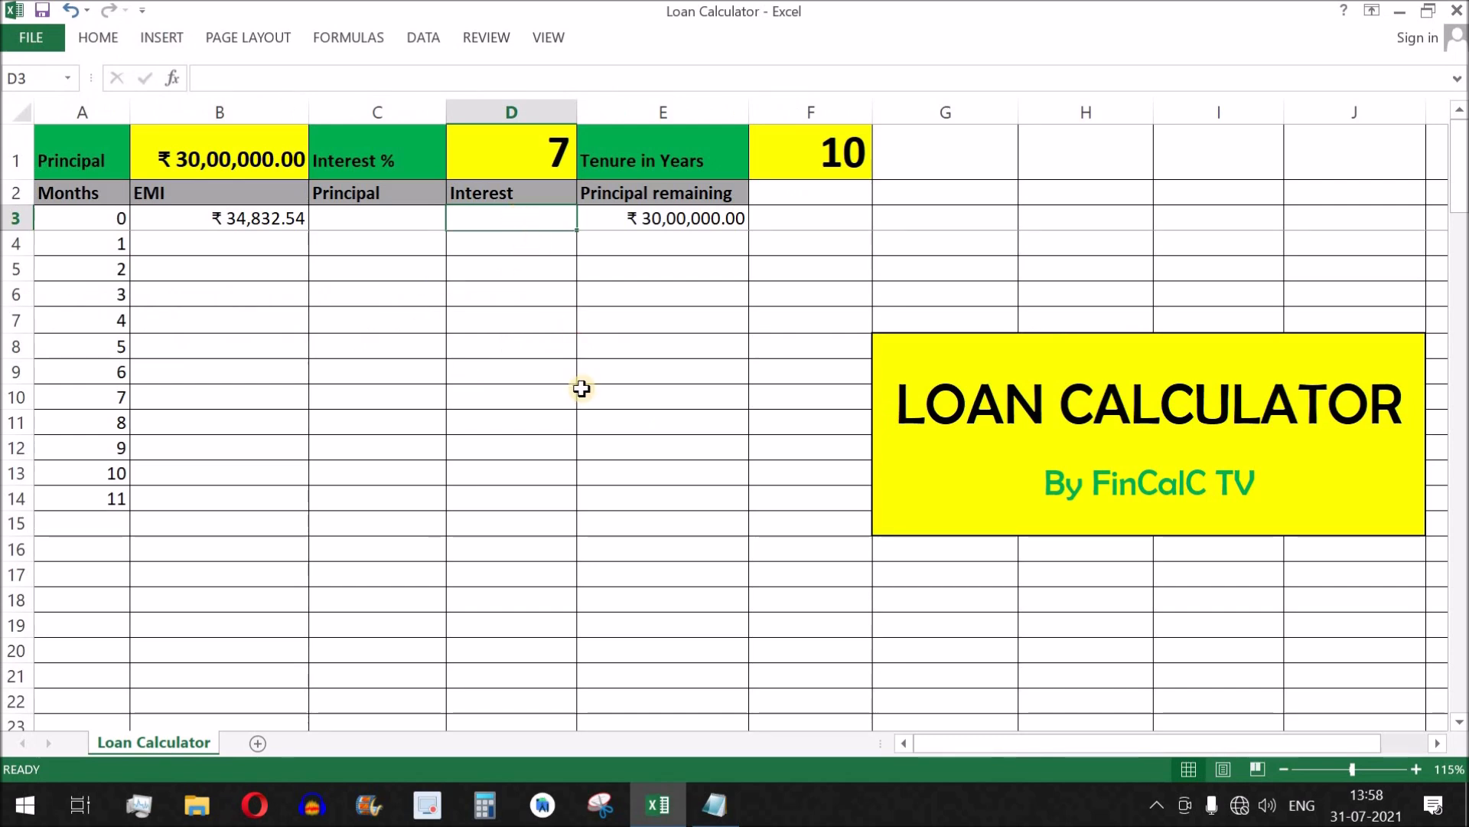
text(=)
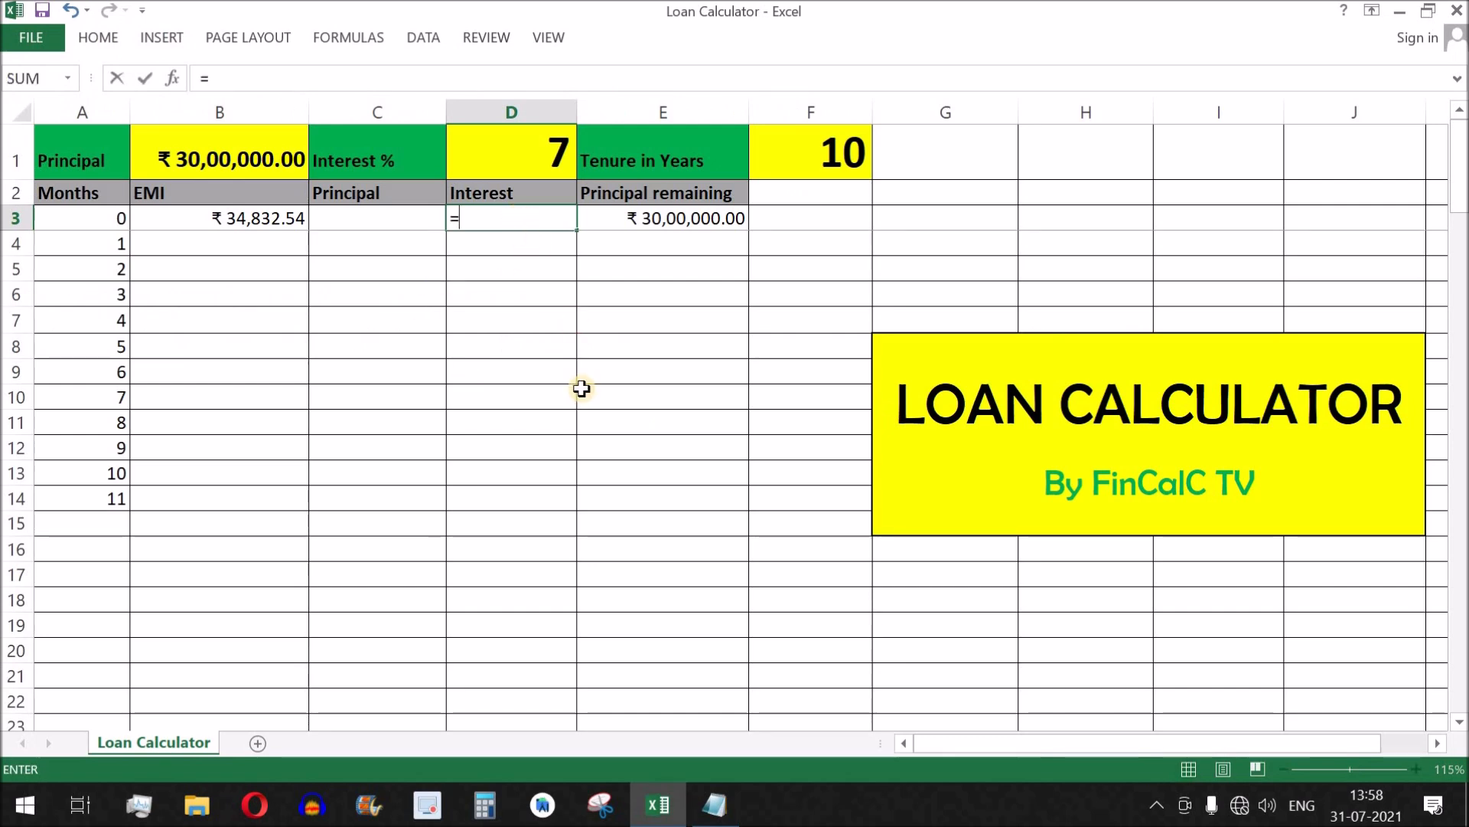
click(549, 147)
key(F4)
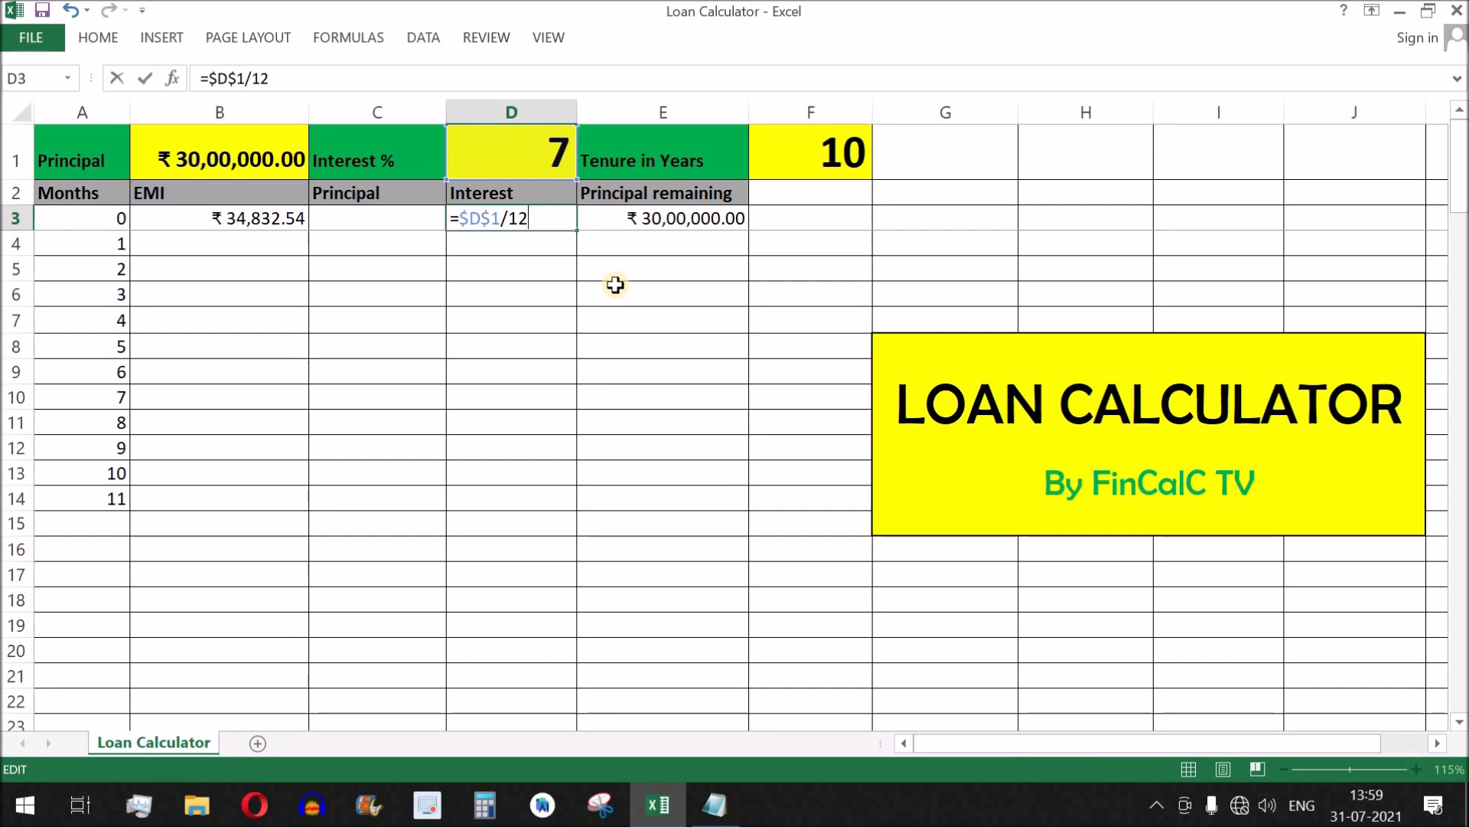
click(683, 219)
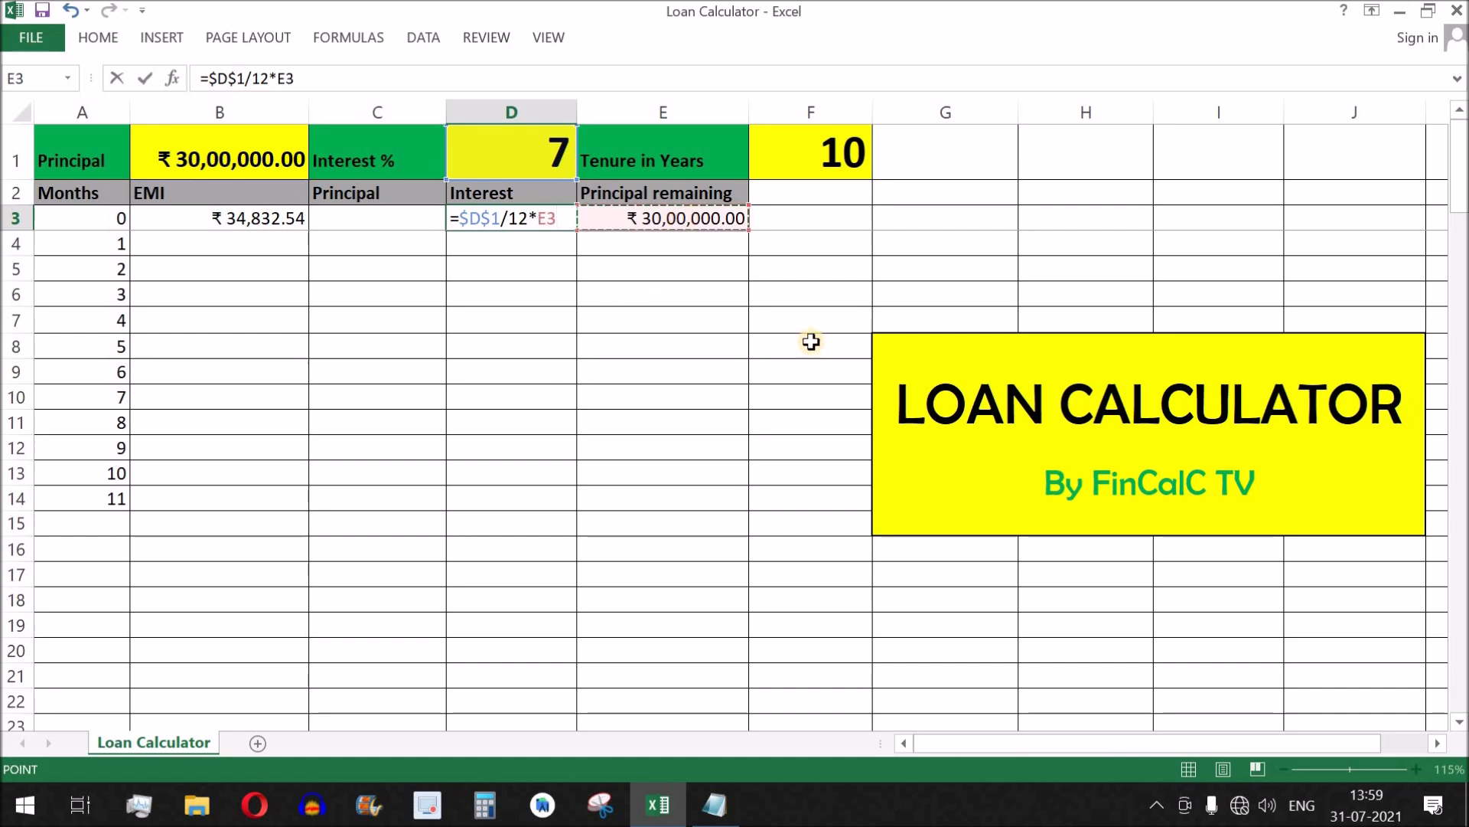
text(/100)
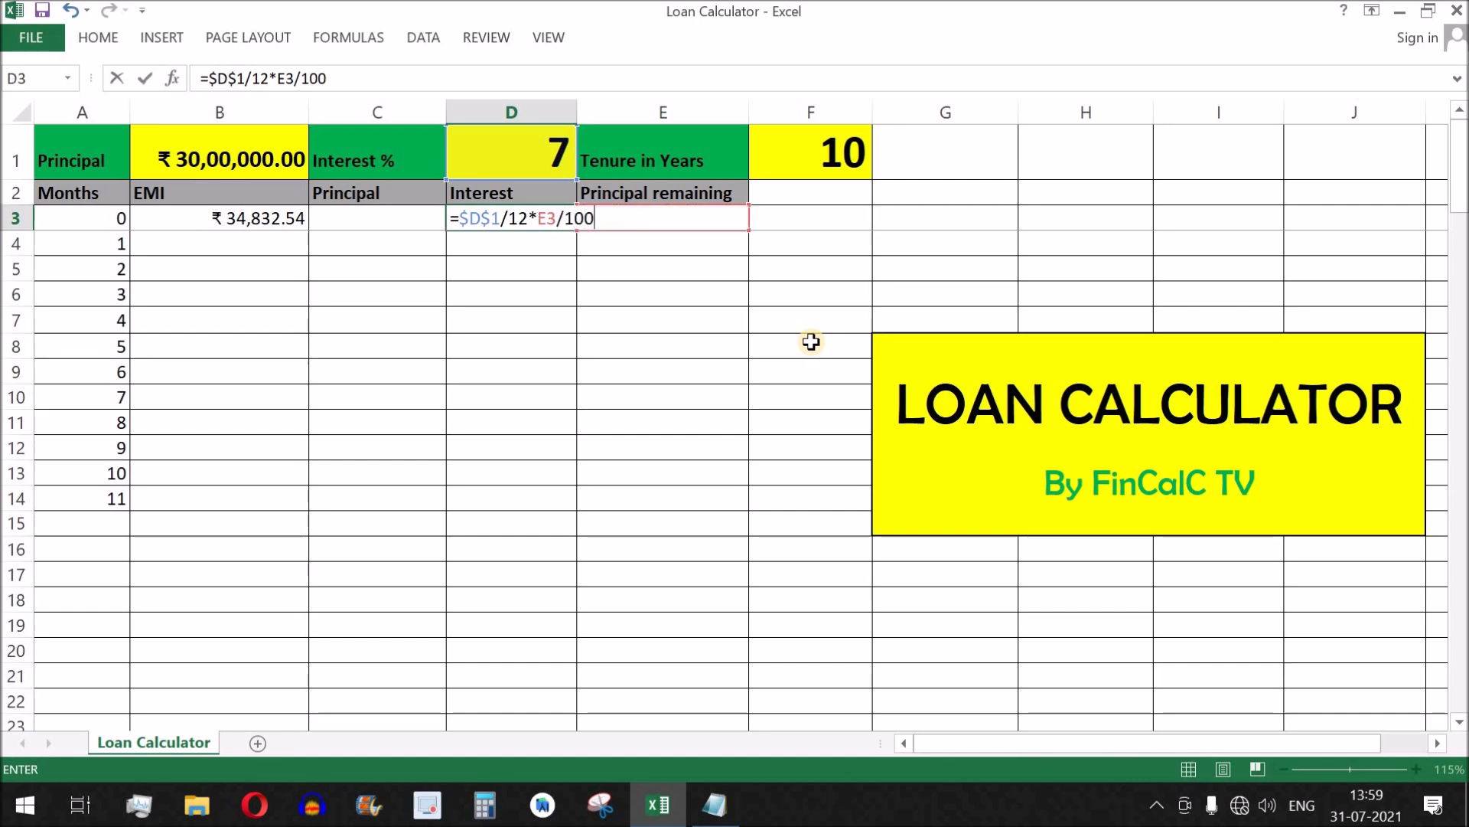
key(Return)
click(535, 218)
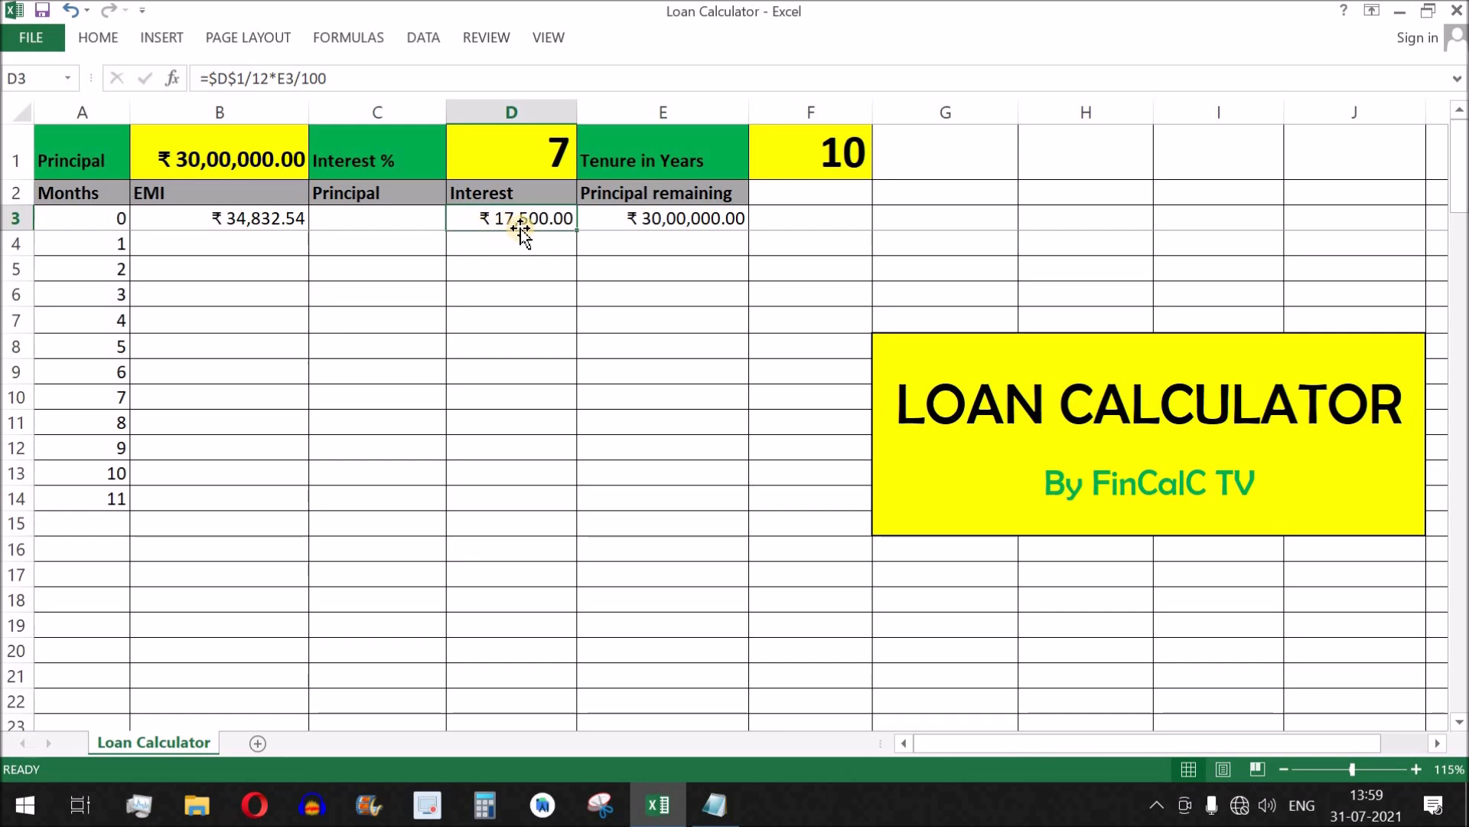
Enter the formula =B3-D3 in the Principal cell C3 to subtract the interest from the EMI.
click(397, 222)
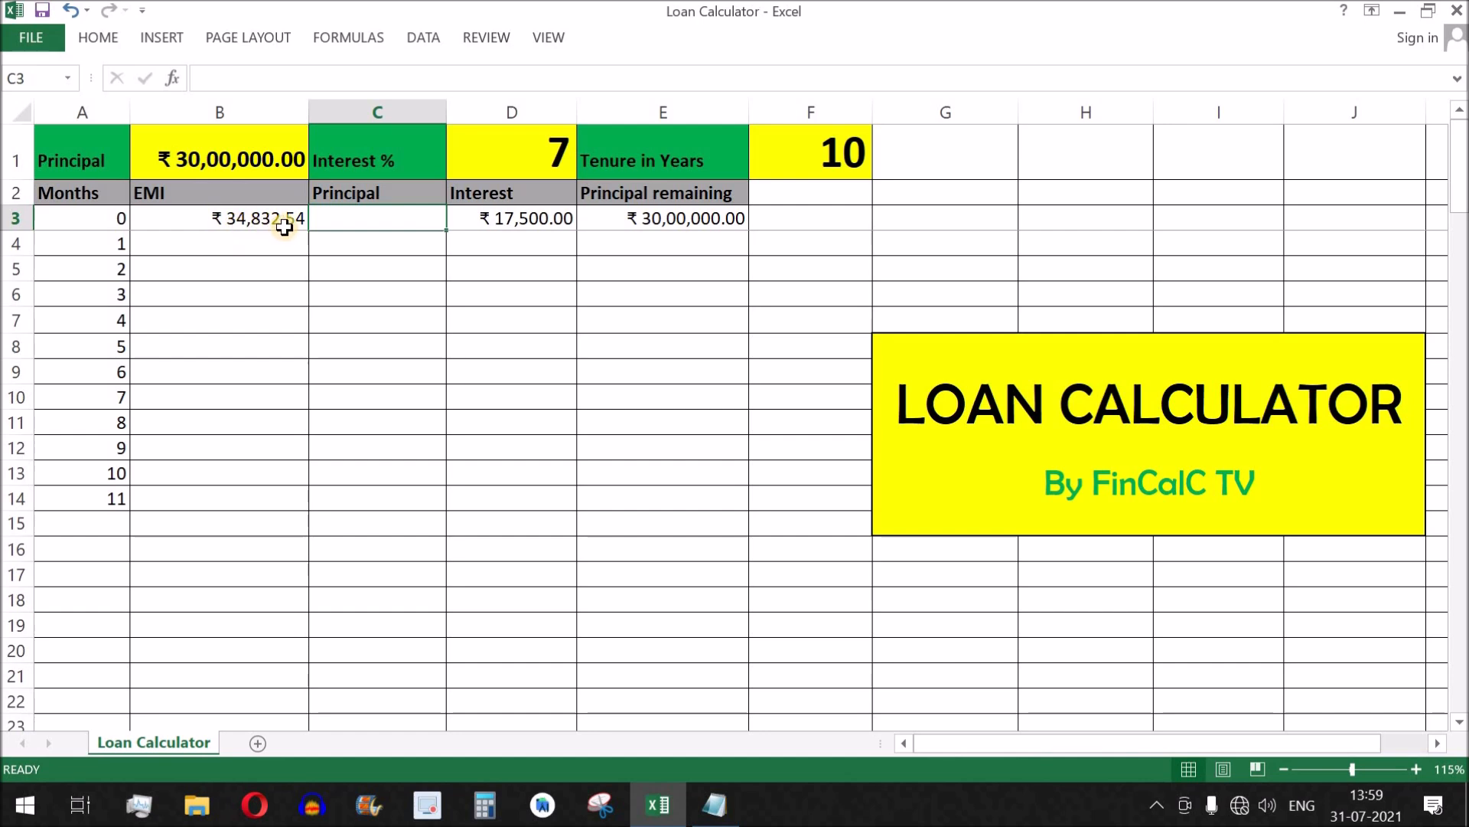
click(549, 218)
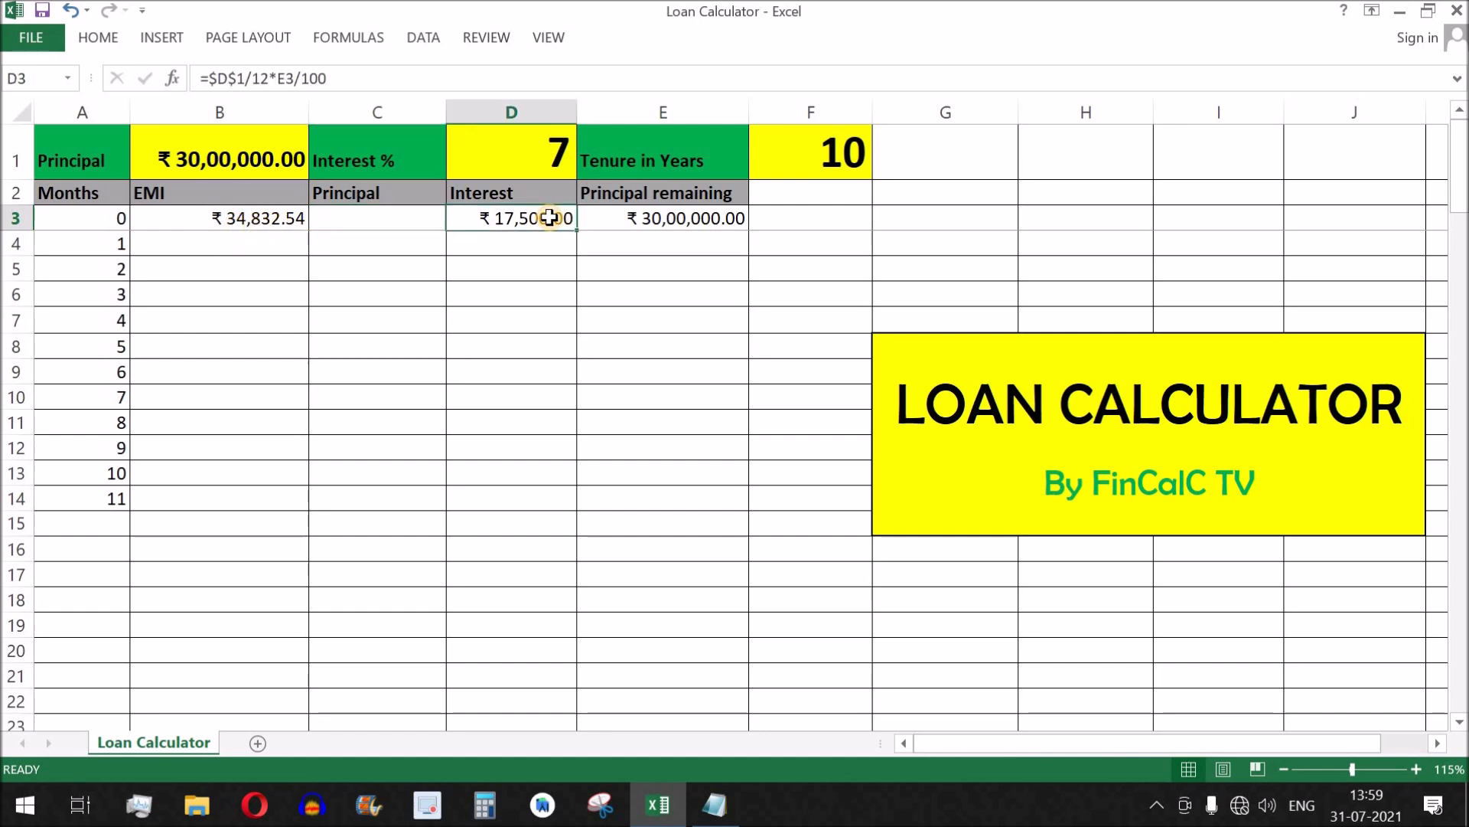
click(381, 219)
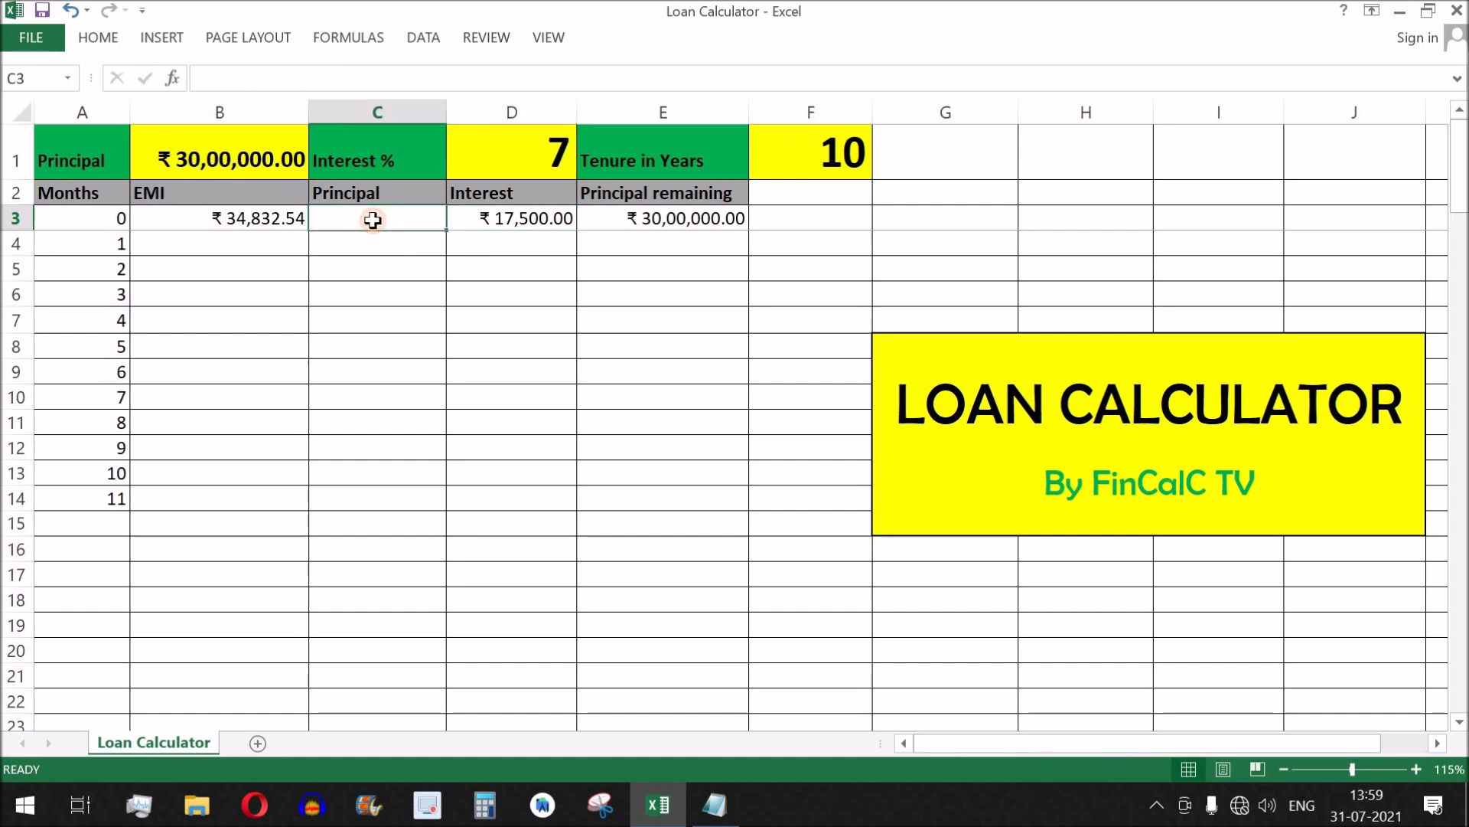
text(=)
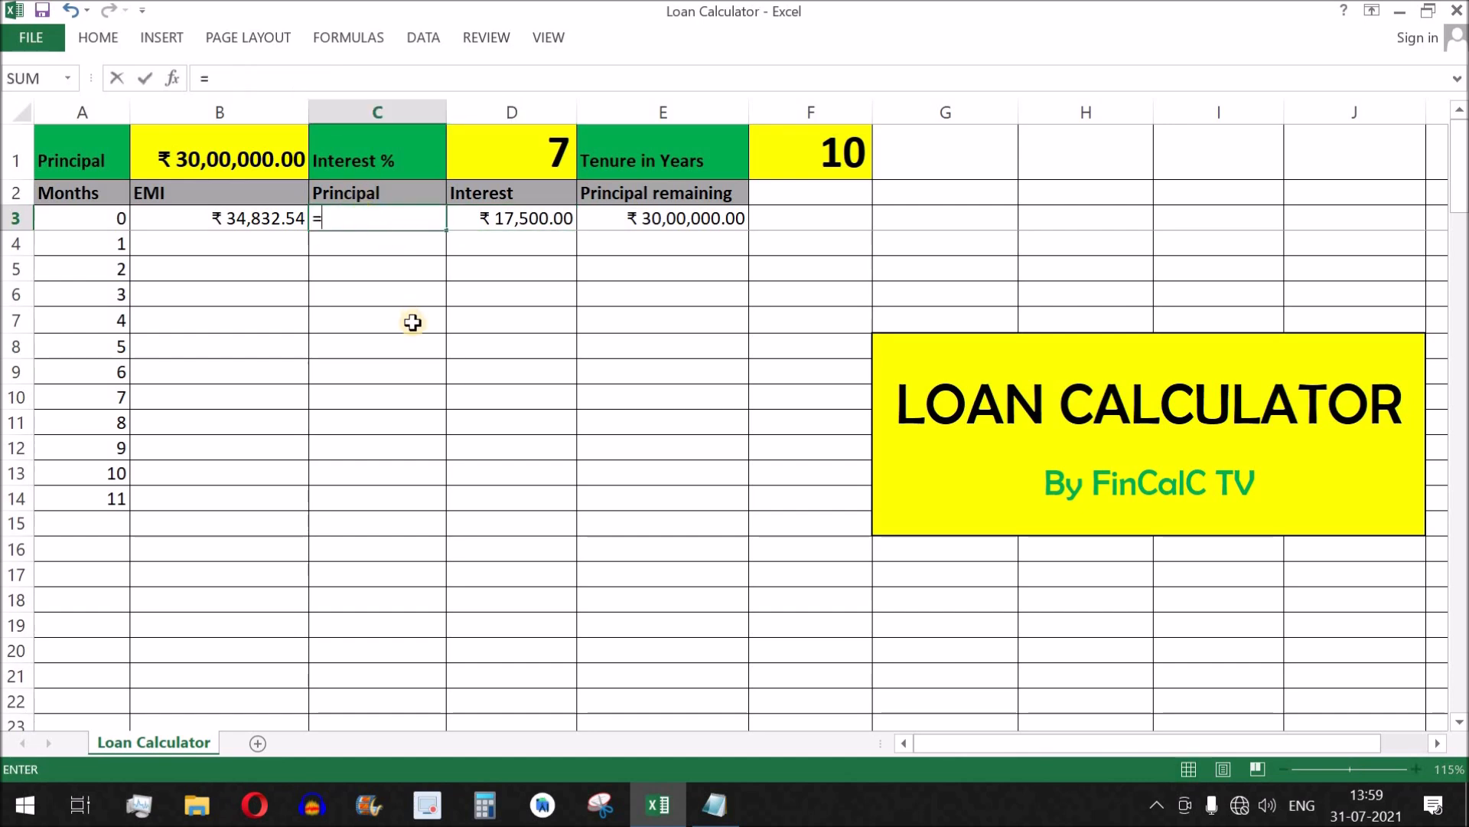
click(276, 220)
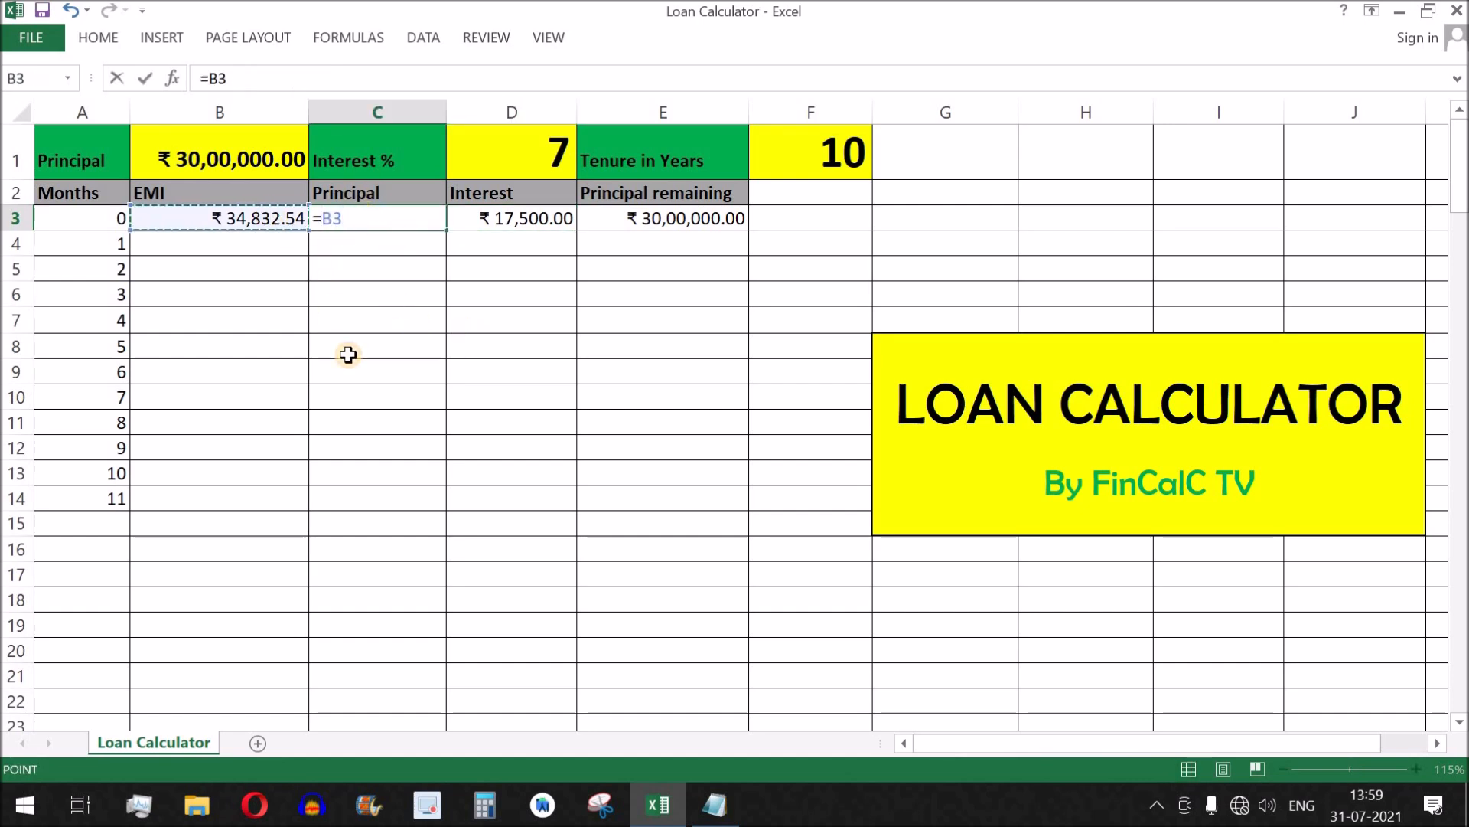
text(-)
click(501, 218)
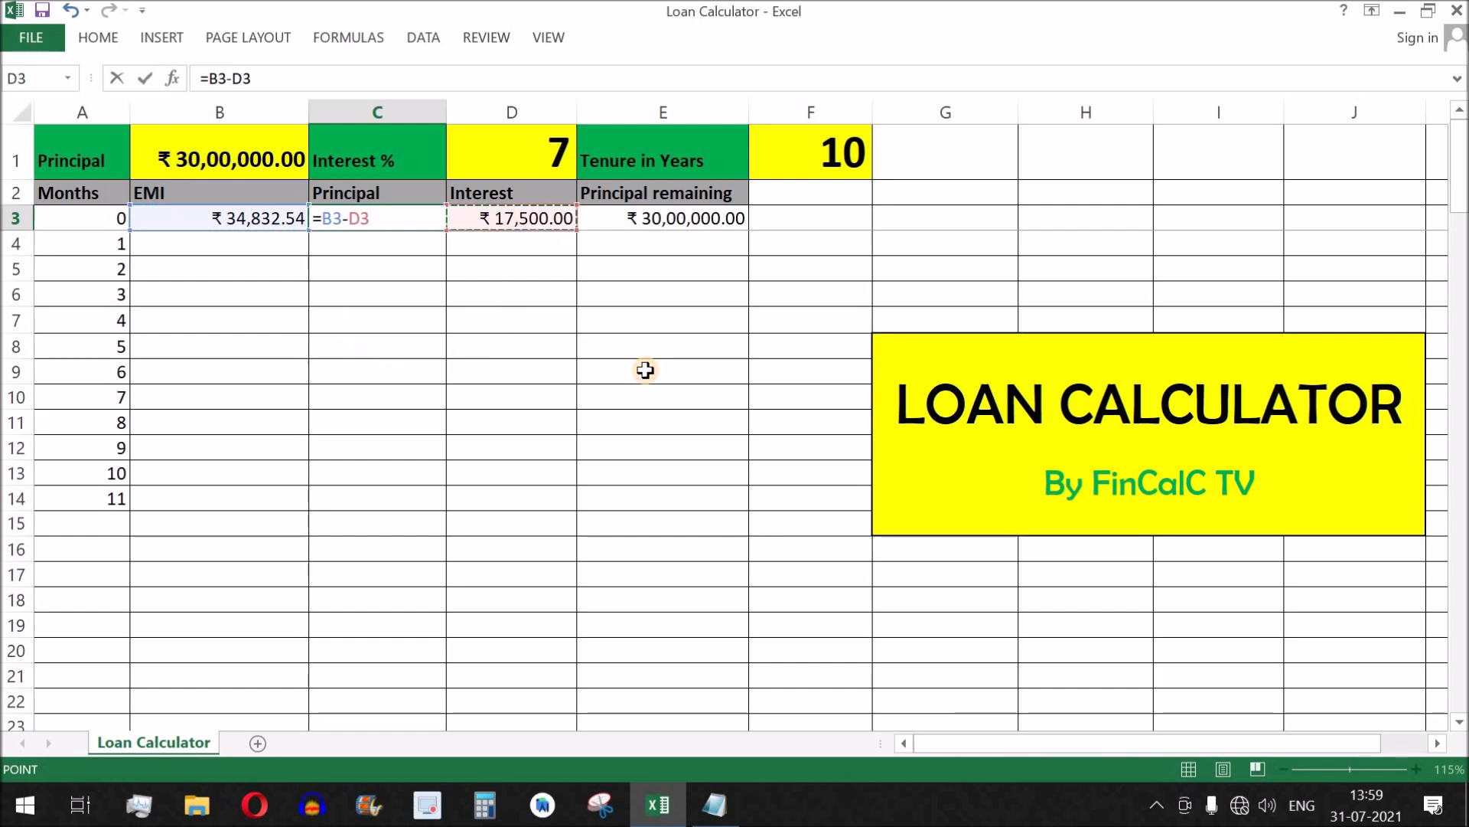
key(Return)
click(246, 221)
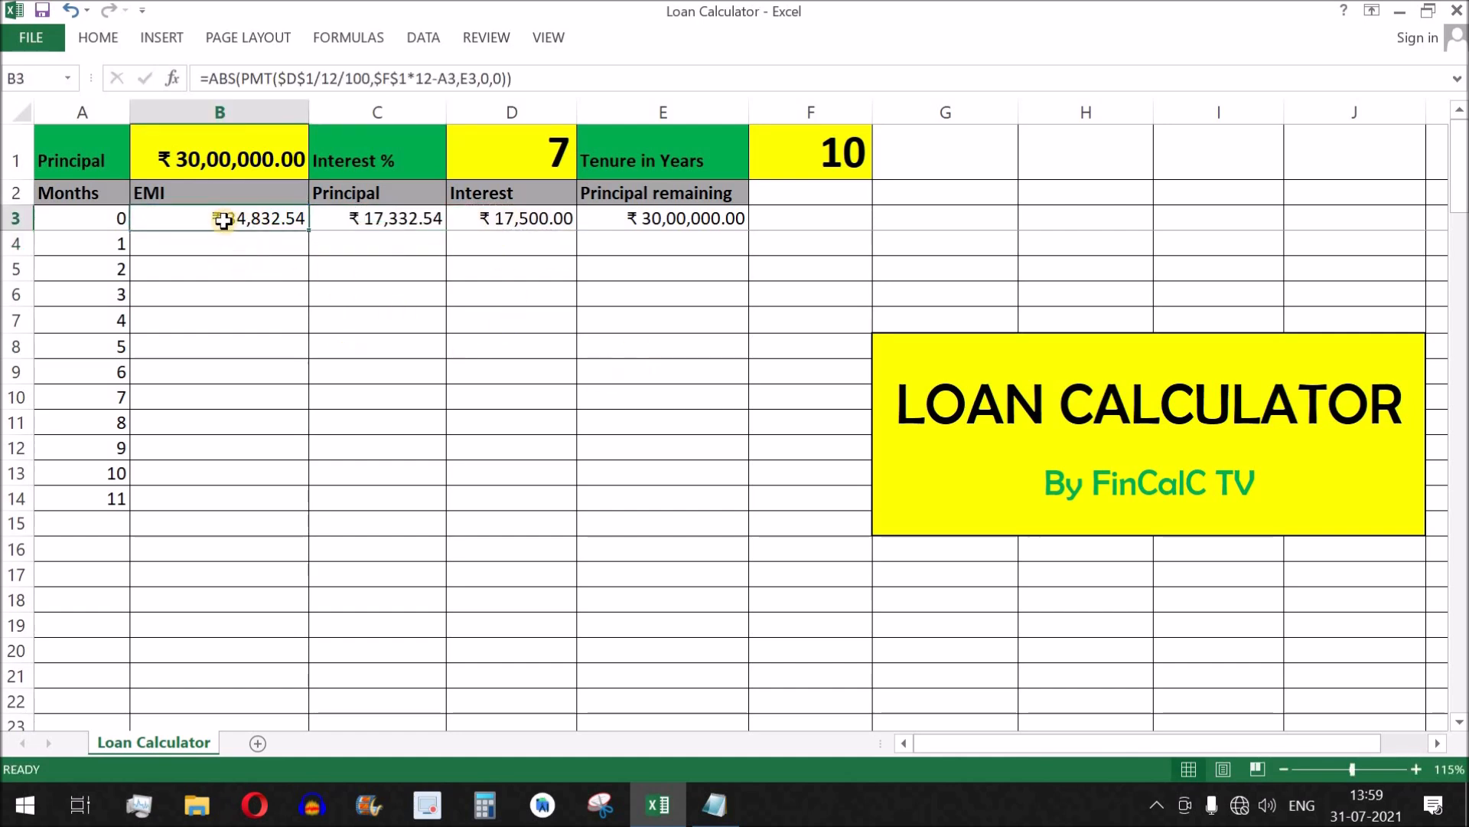
click(375, 228)
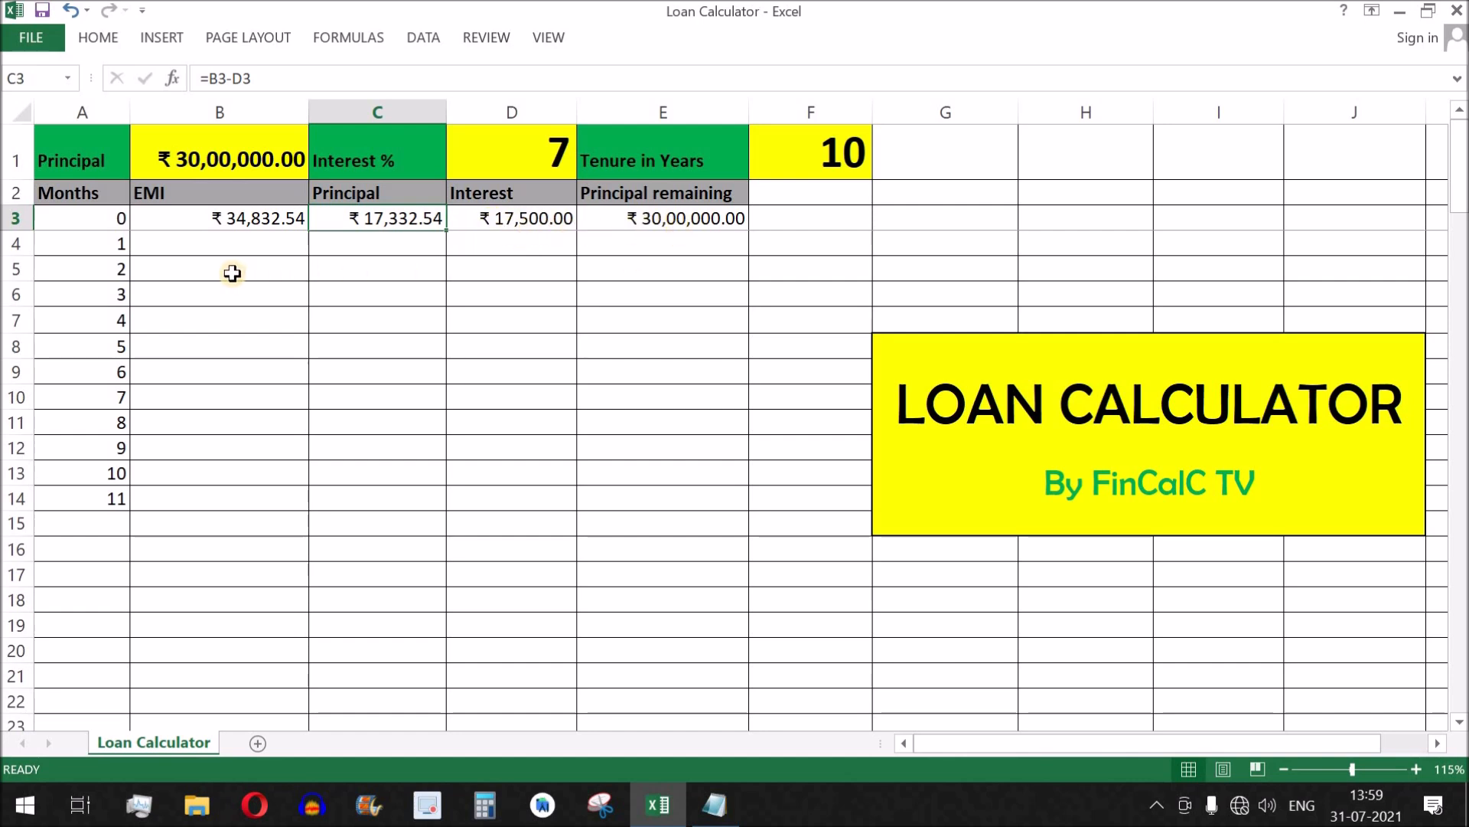
Enter the formula =E3-C3 in E4 to compute the principal remaining for month 1.
click(659, 247)
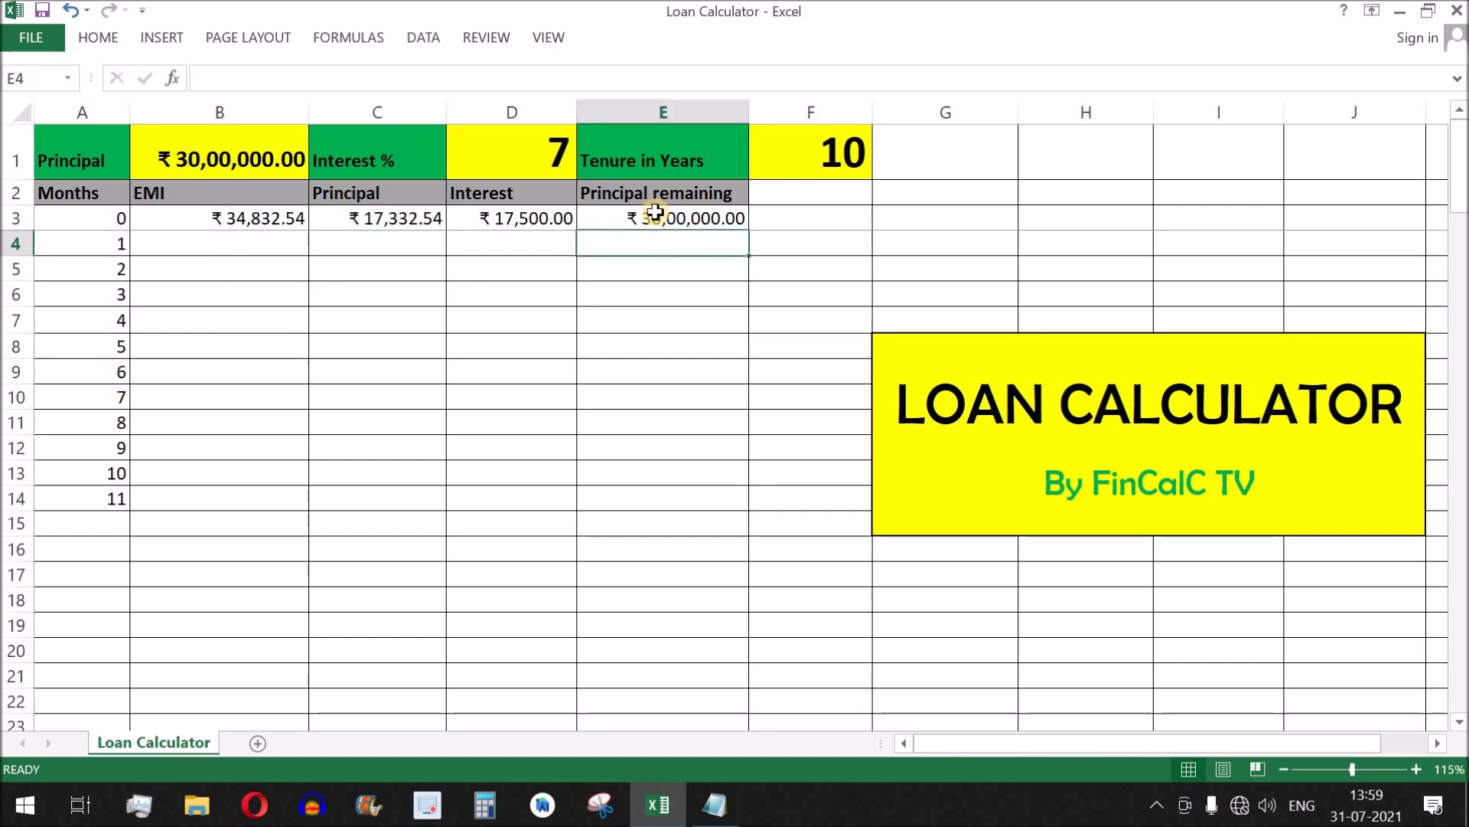
click(683, 220)
key(Down)
text(=)
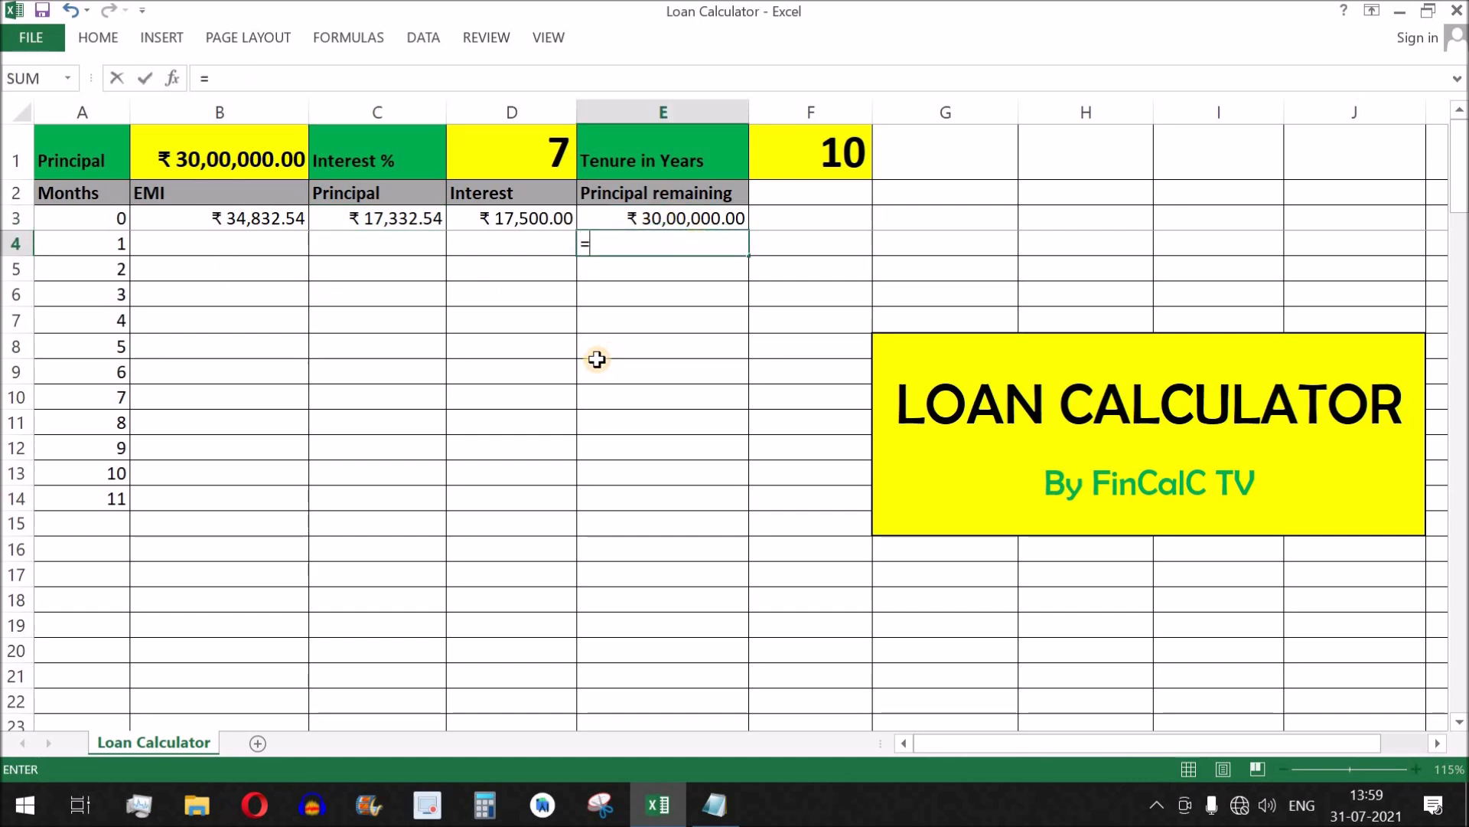
click(697, 220)
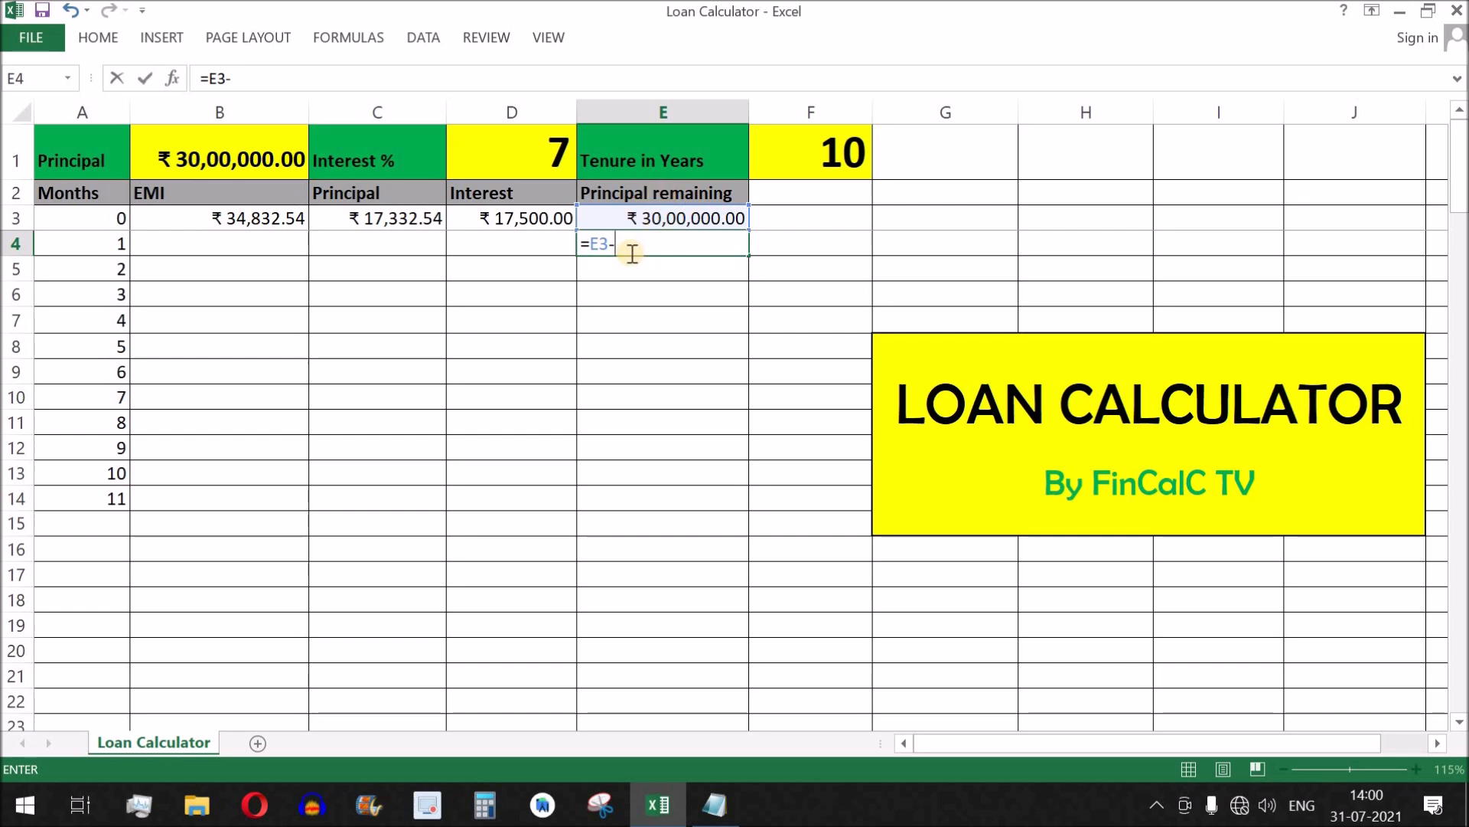
click(401, 220)
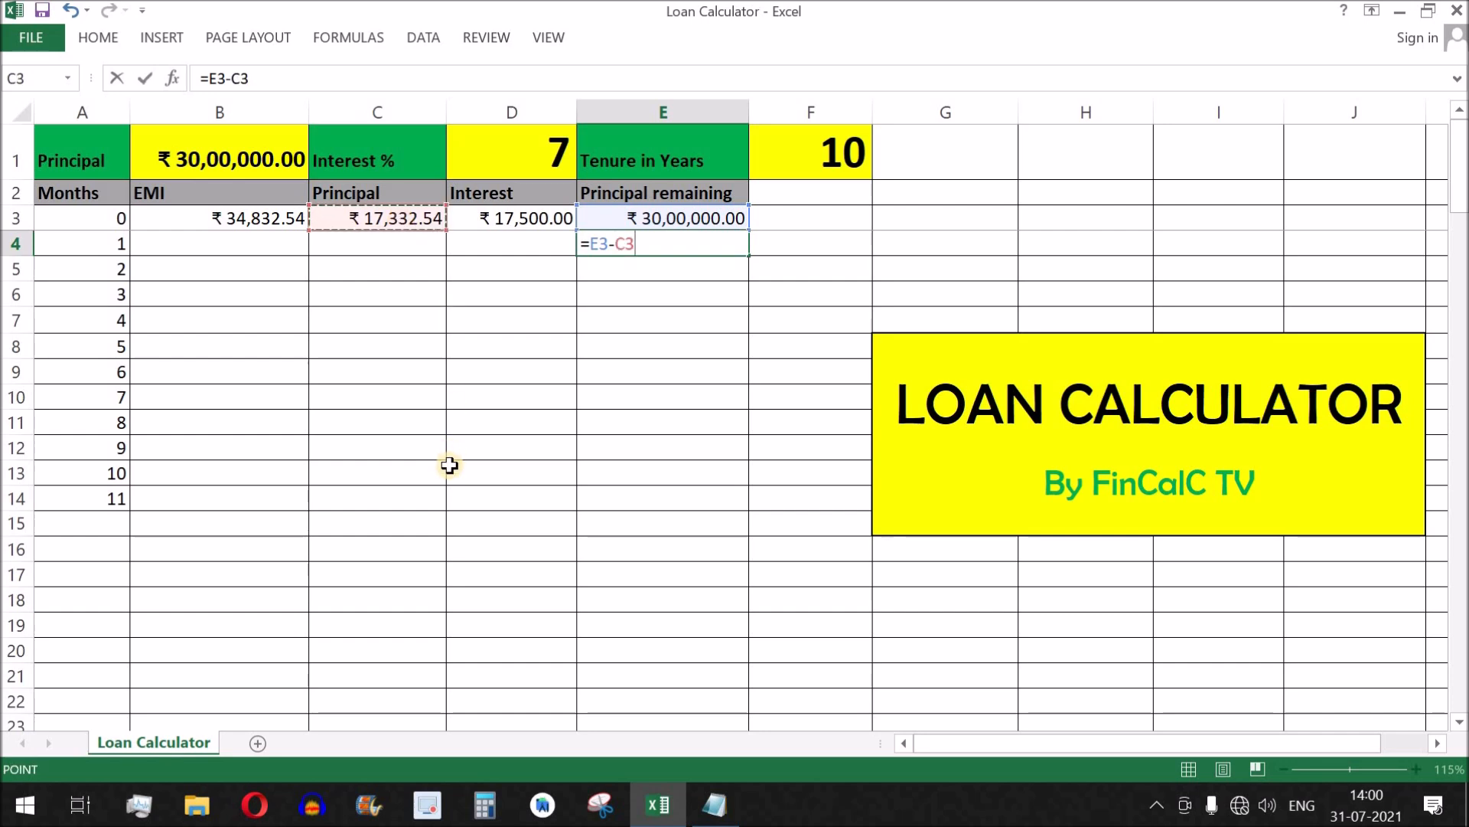
key(ctrl+Return)
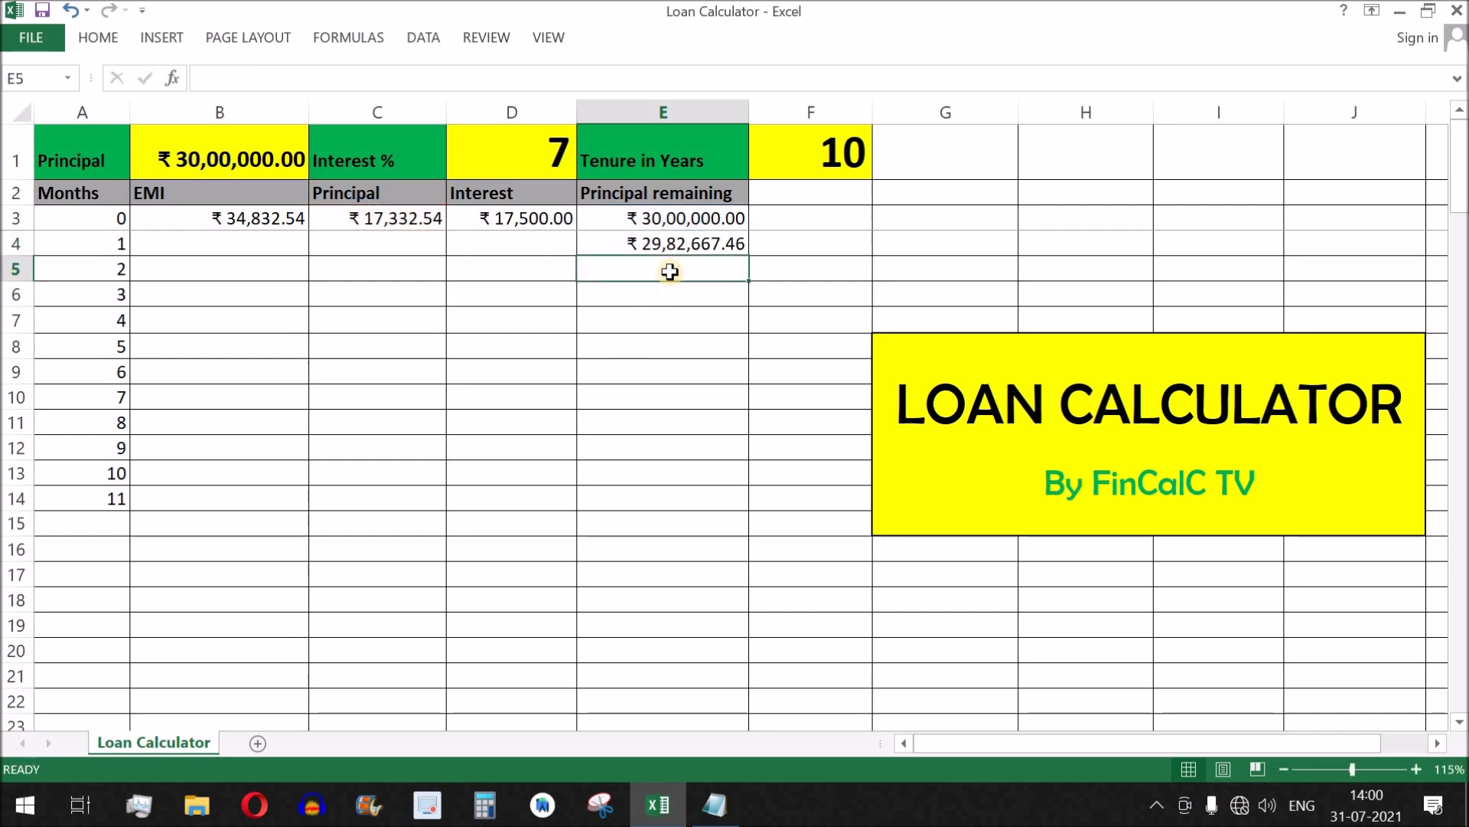
click(682, 216)
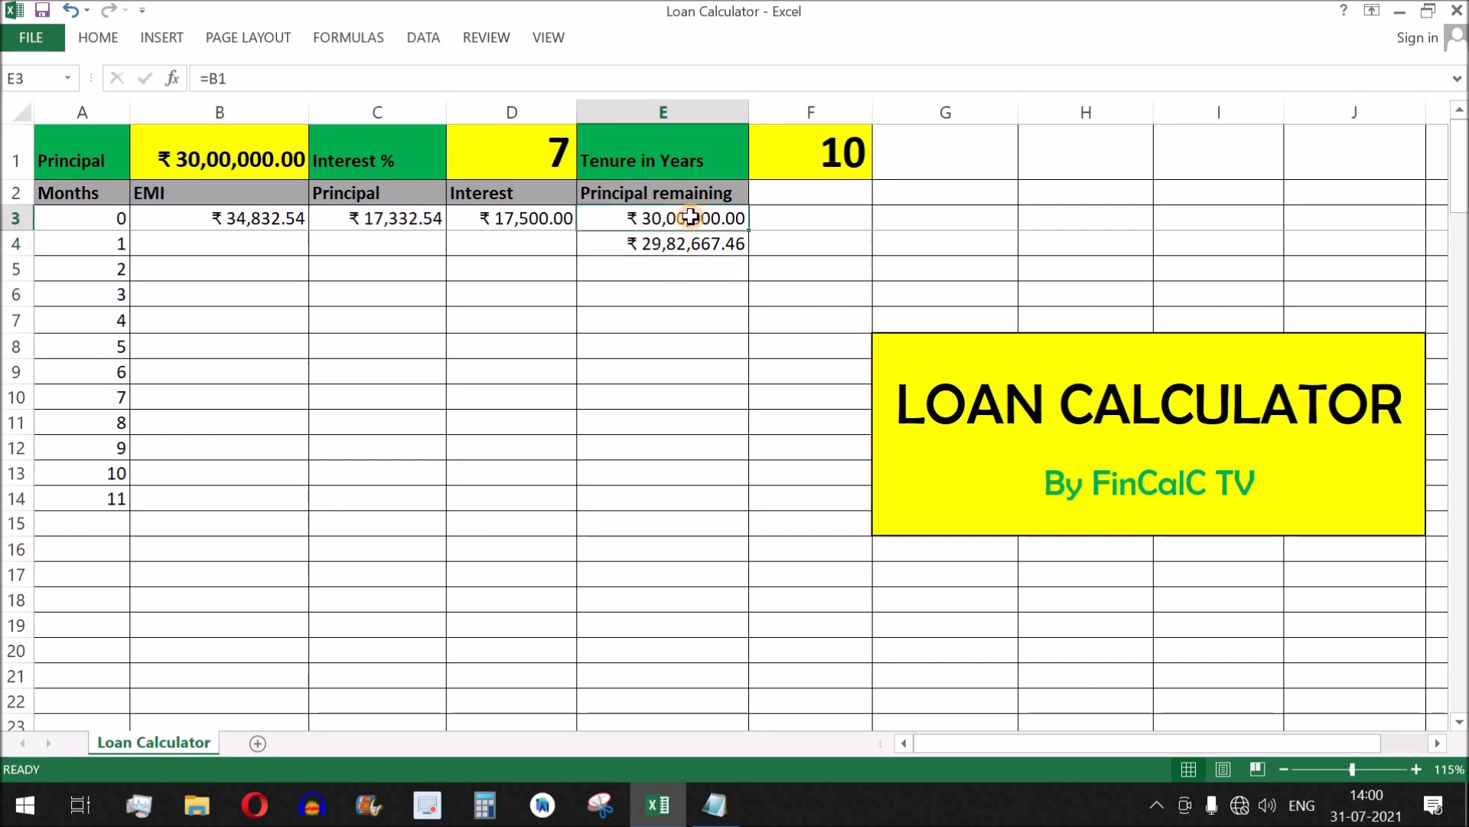
click(407, 219)
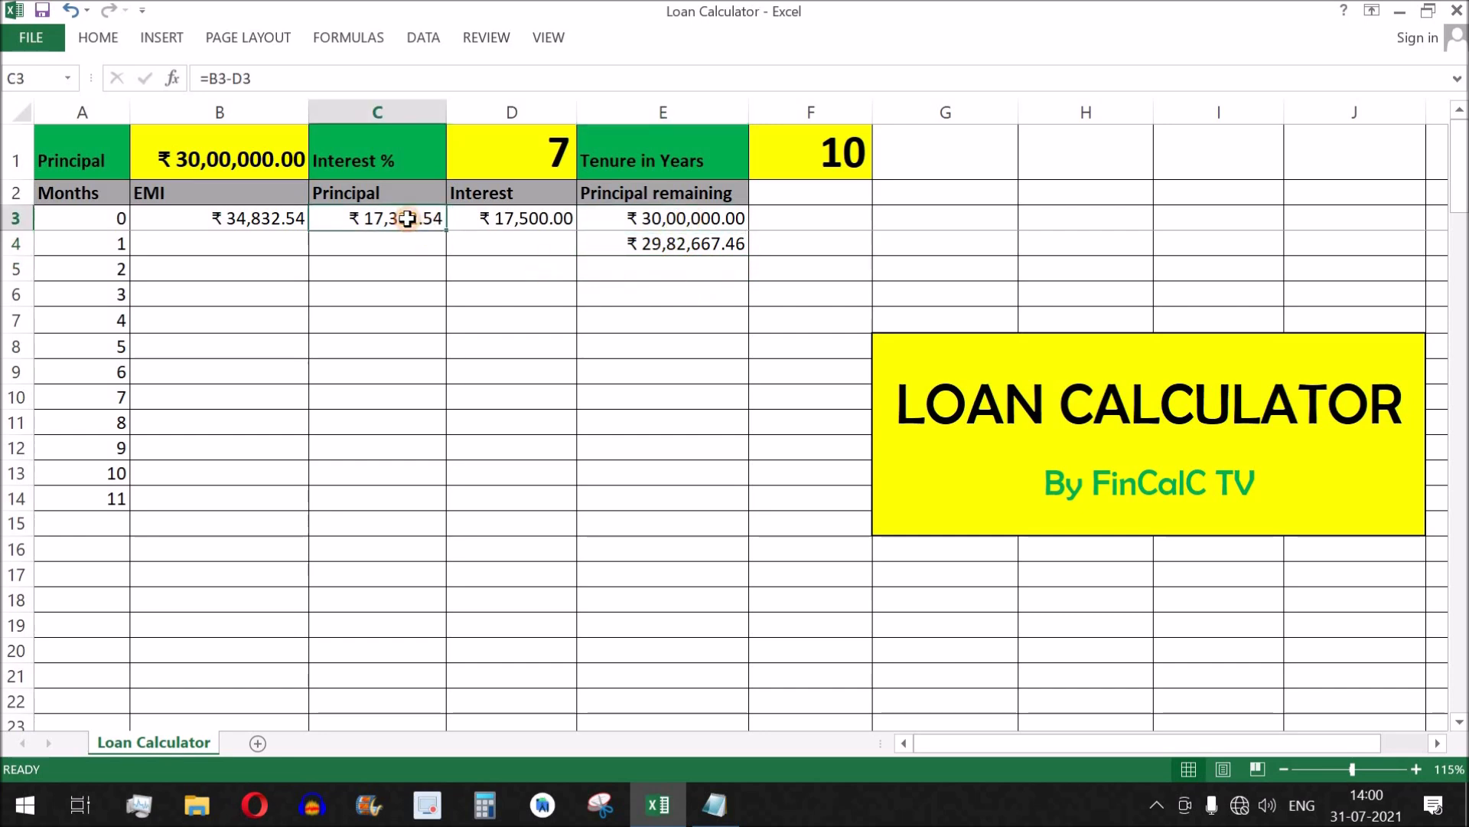
click(704, 244)
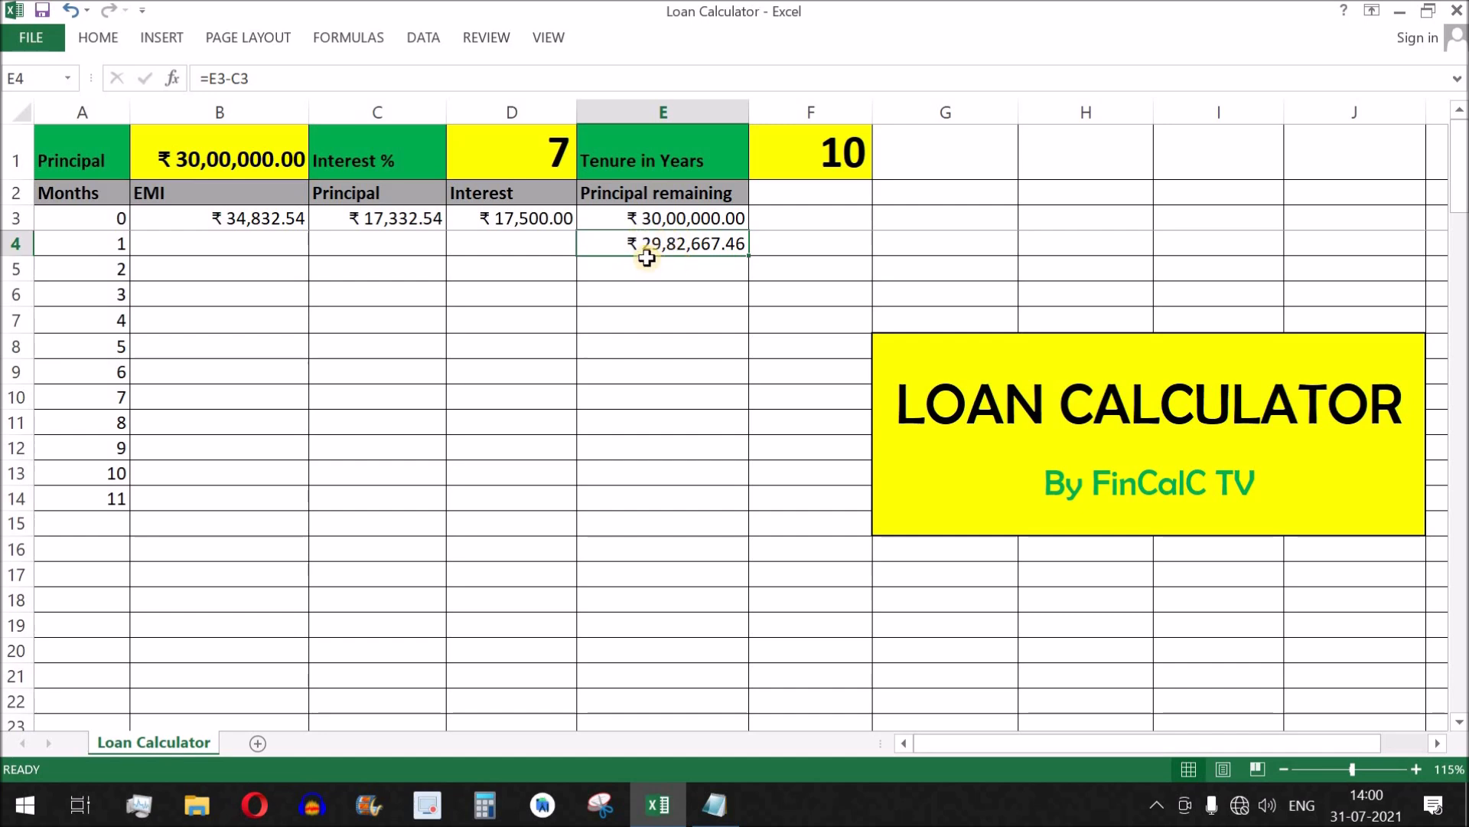
Set the month 1 EMI cell B4 to the absolute reference =$B$3.
click(281, 223)
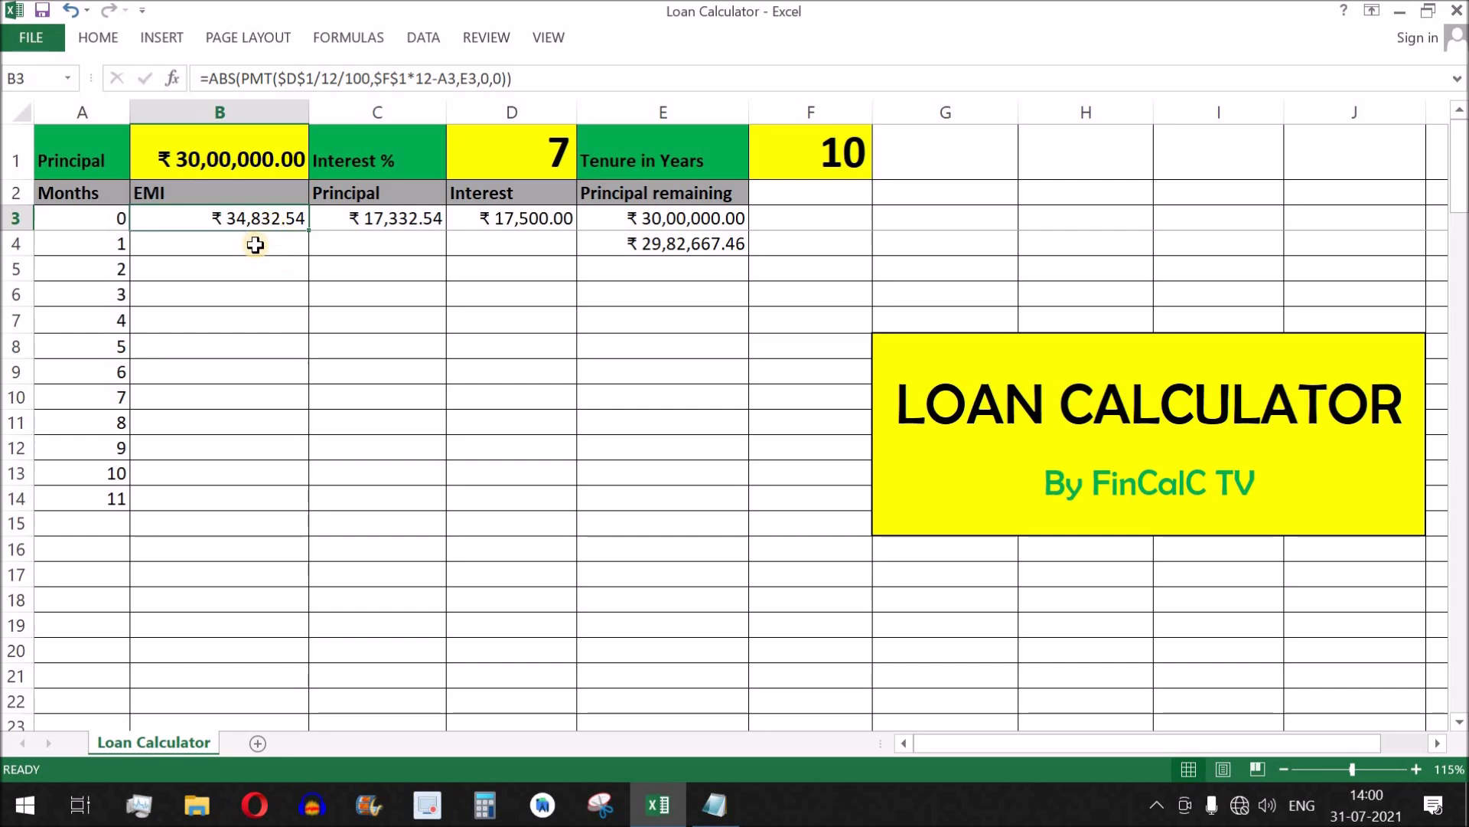
click(255, 244)
text(=)
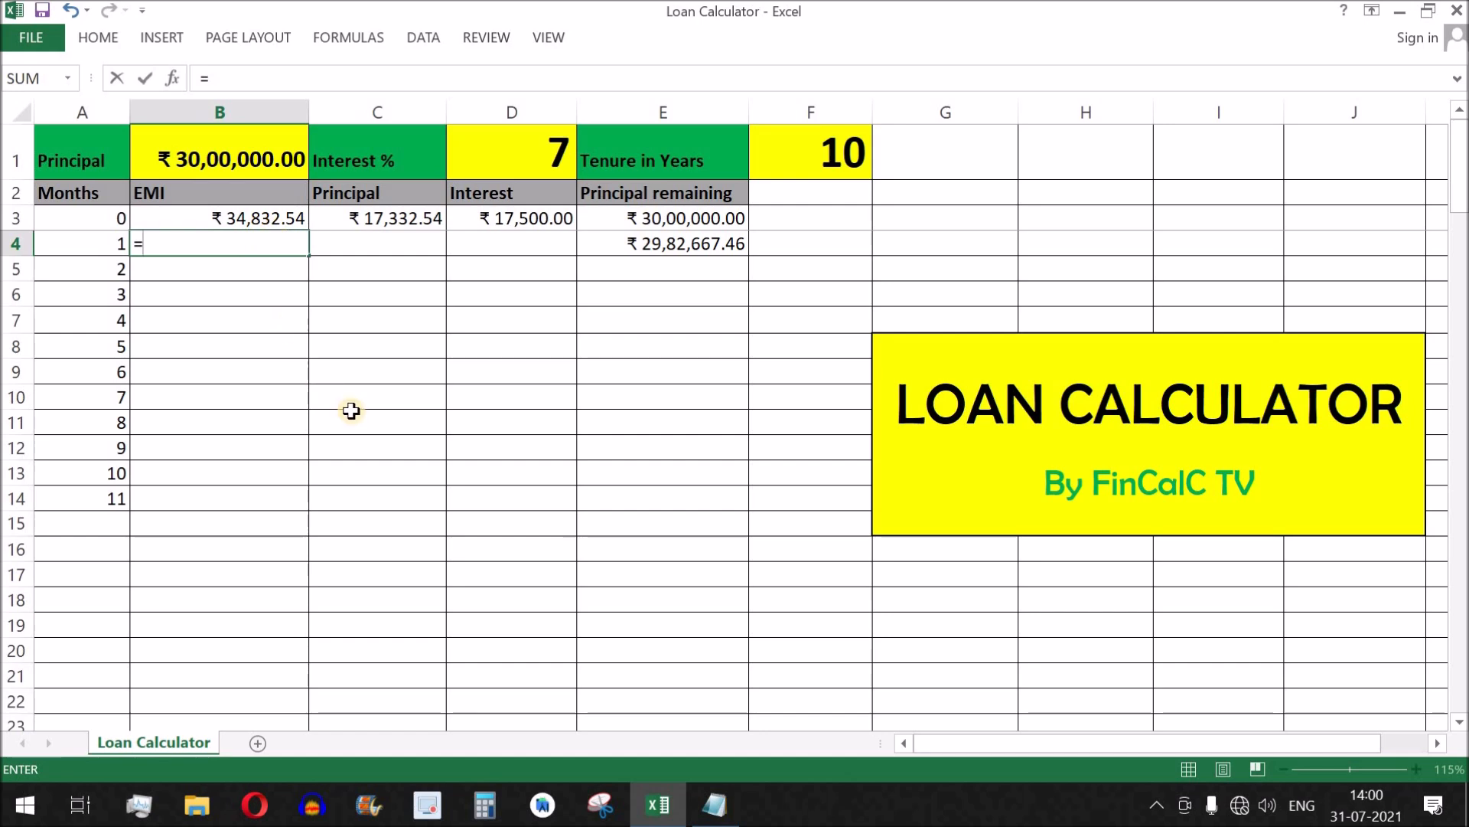
click(268, 222)
click(145, 243)
key(F4)
key(Return)
click(265, 256)
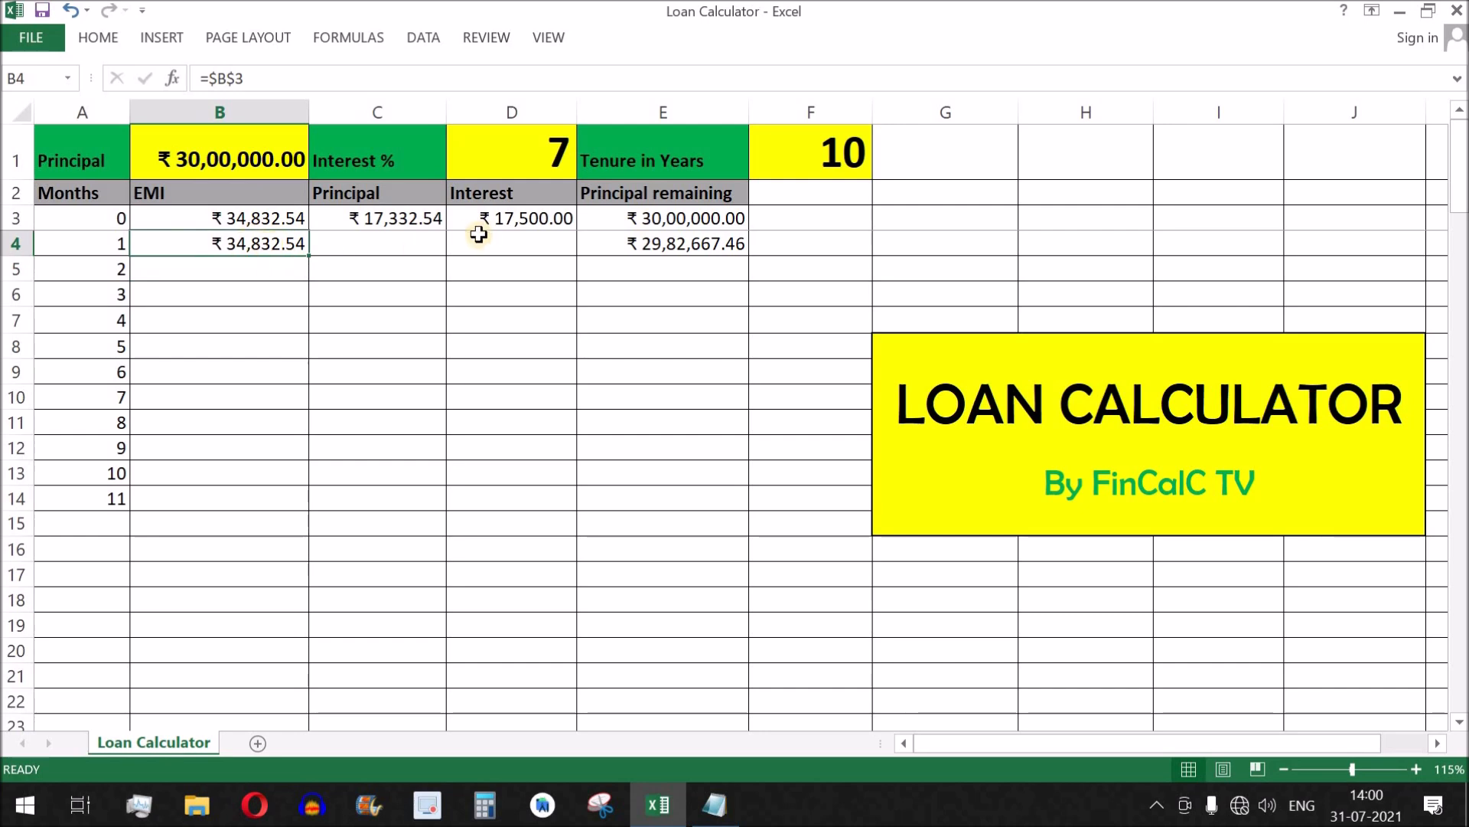
Copy the Interest formula in D3 and the Principal formula in C3 down to row 4 for month 1.
click(522, 219)
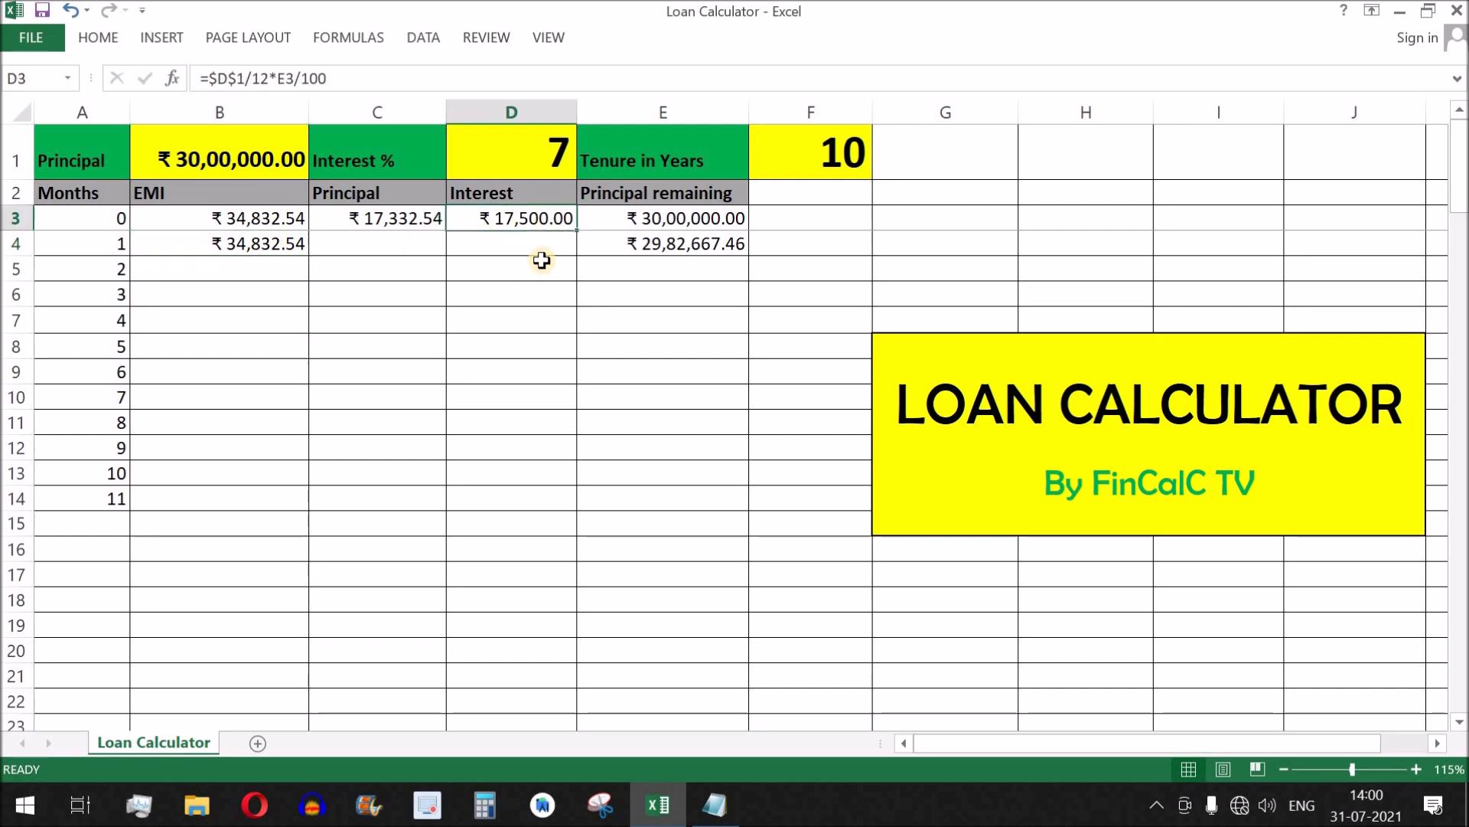
click(689, 243)
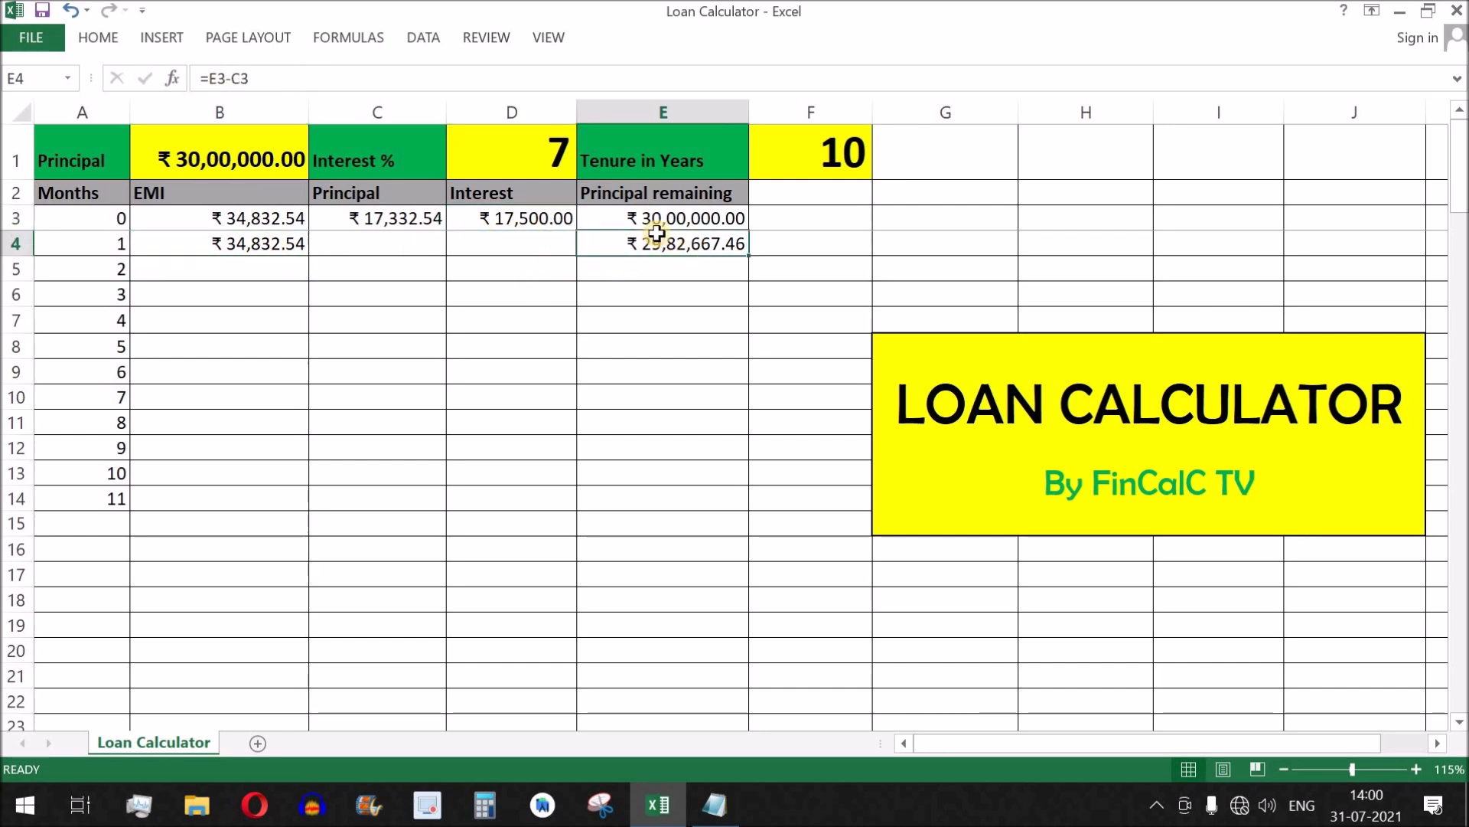
click(532, 219)
drag(576, 230, 575, 256)
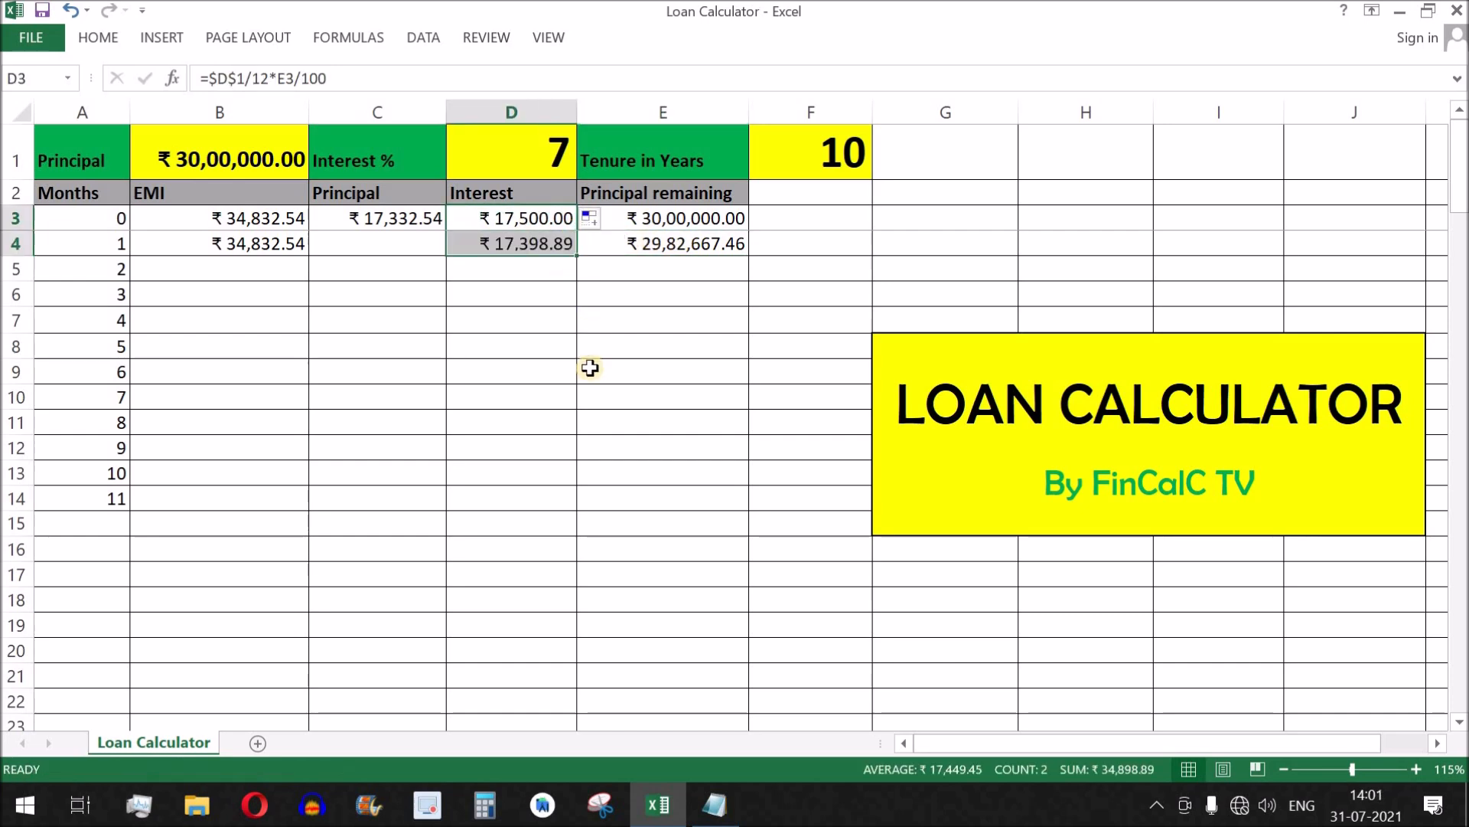
click(409, 222)
drag(445, 230, 448, 250)
Compare the Interest, Principal and Principal remaining formulas of month 0 and month 1 in rows 3 and 4.
click(527, 221)
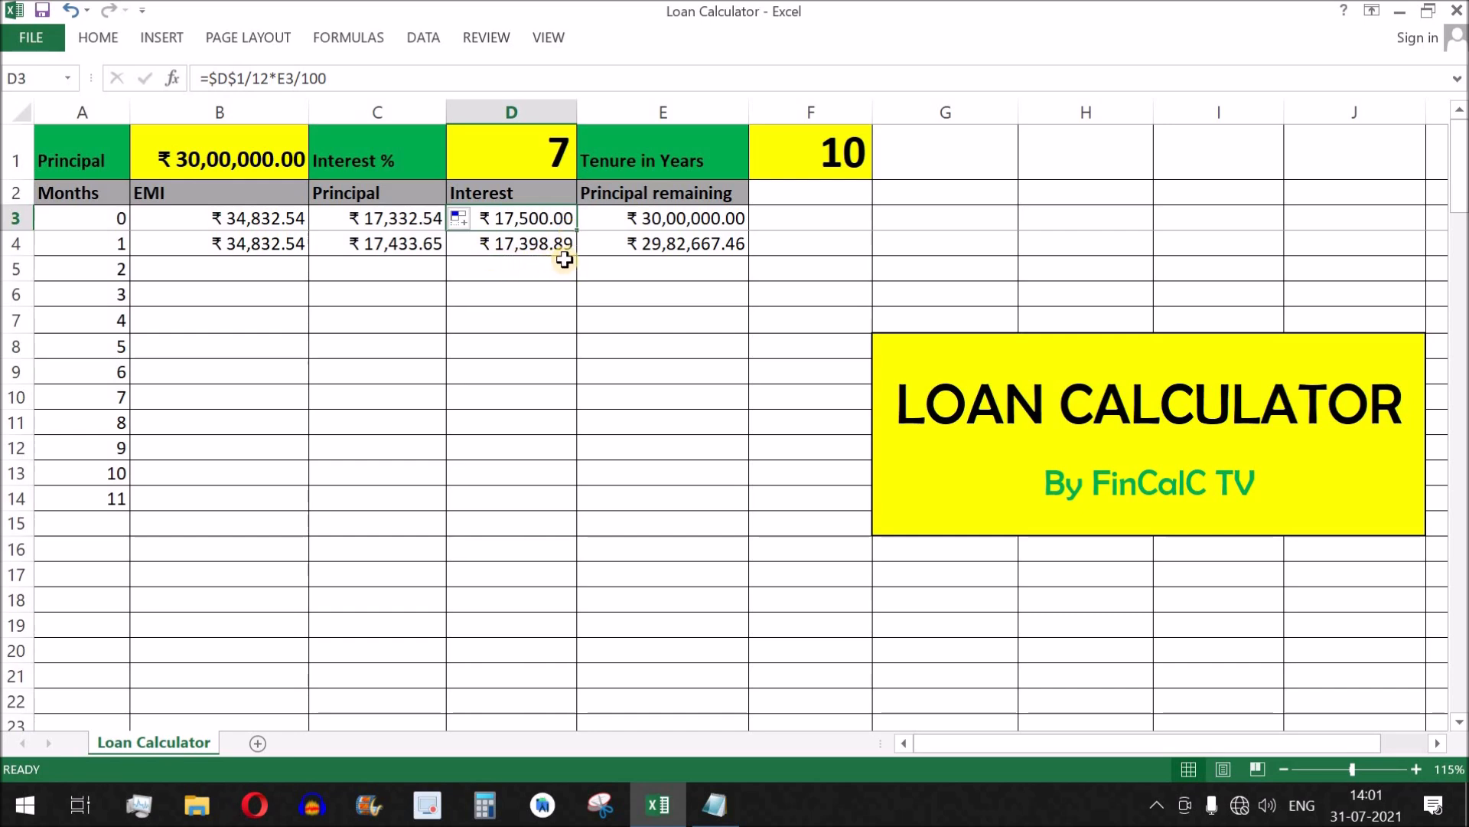
click(528, 245)
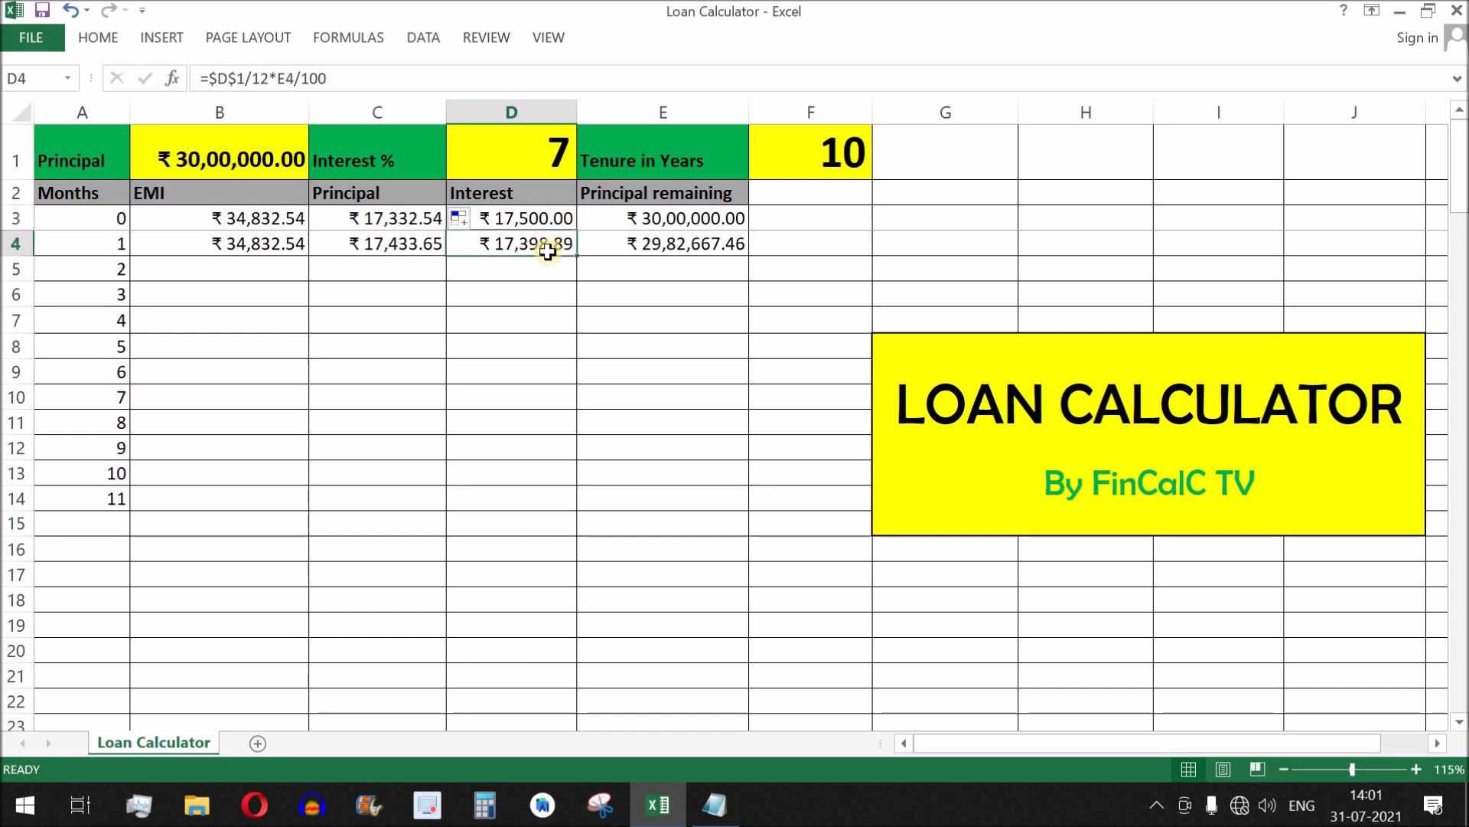
click(702, 220)
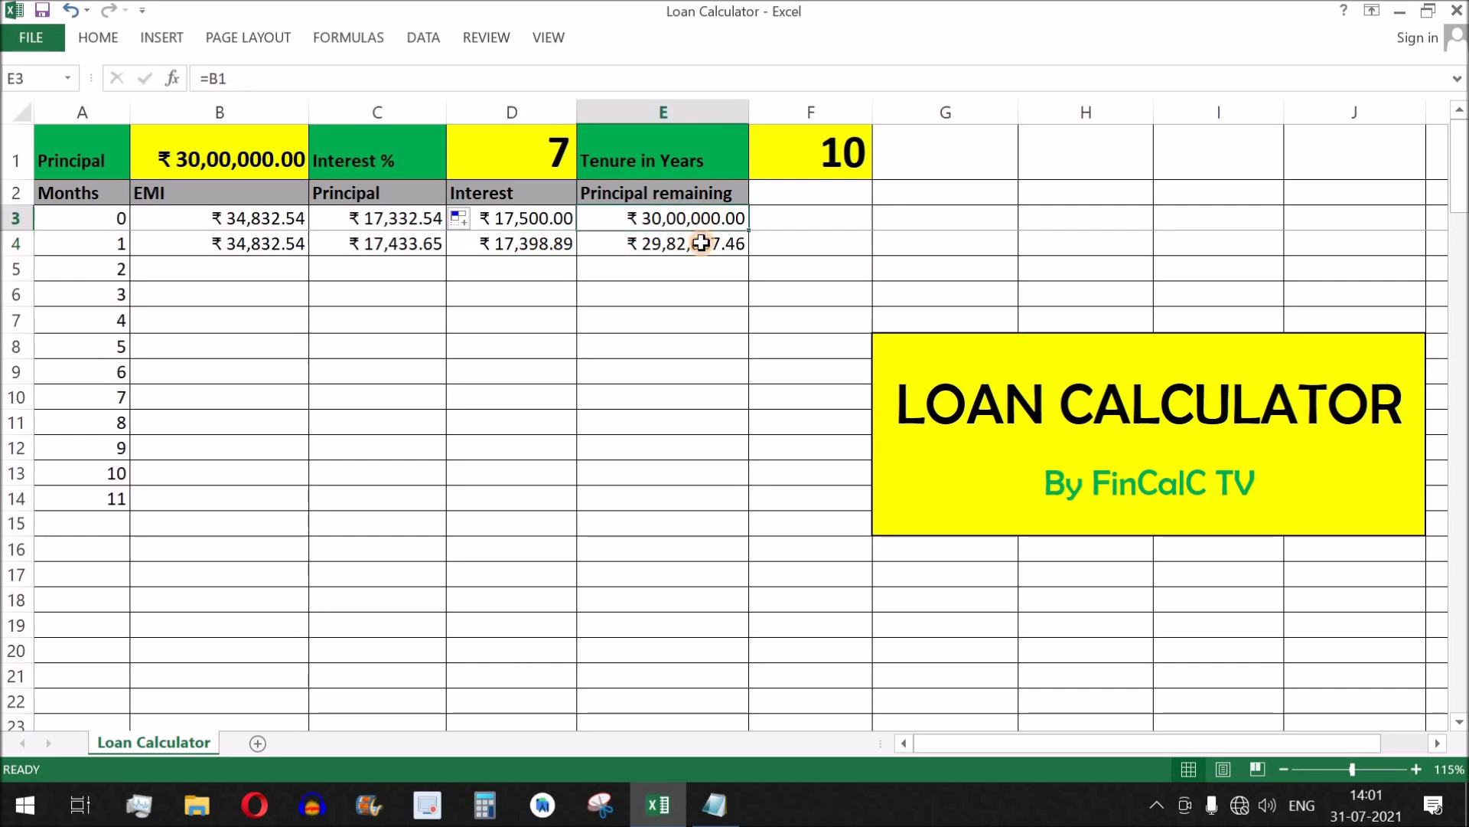
drag(703, 219, 703, 243)
click(408, 223)
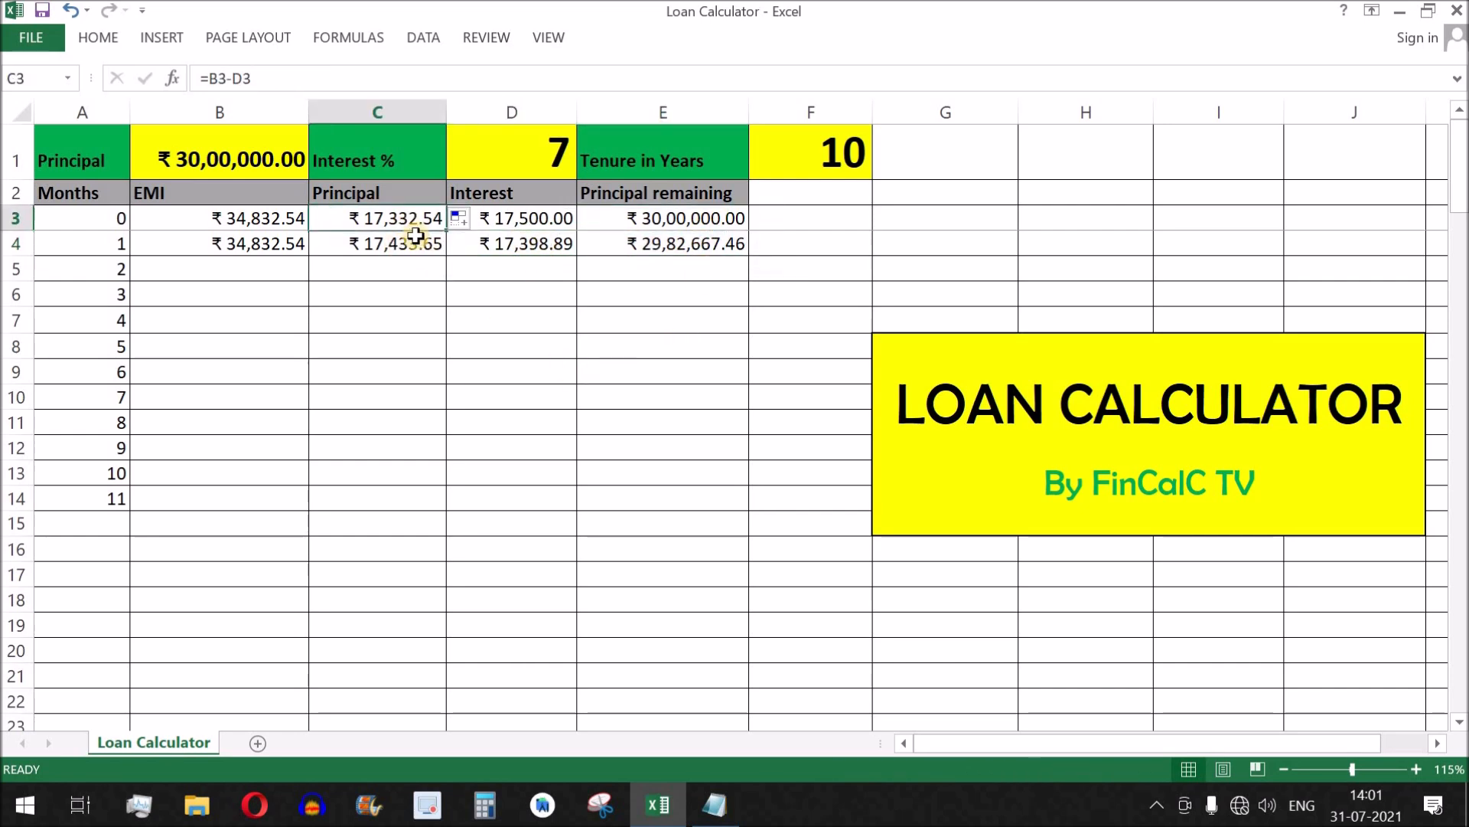
click(417, 244)
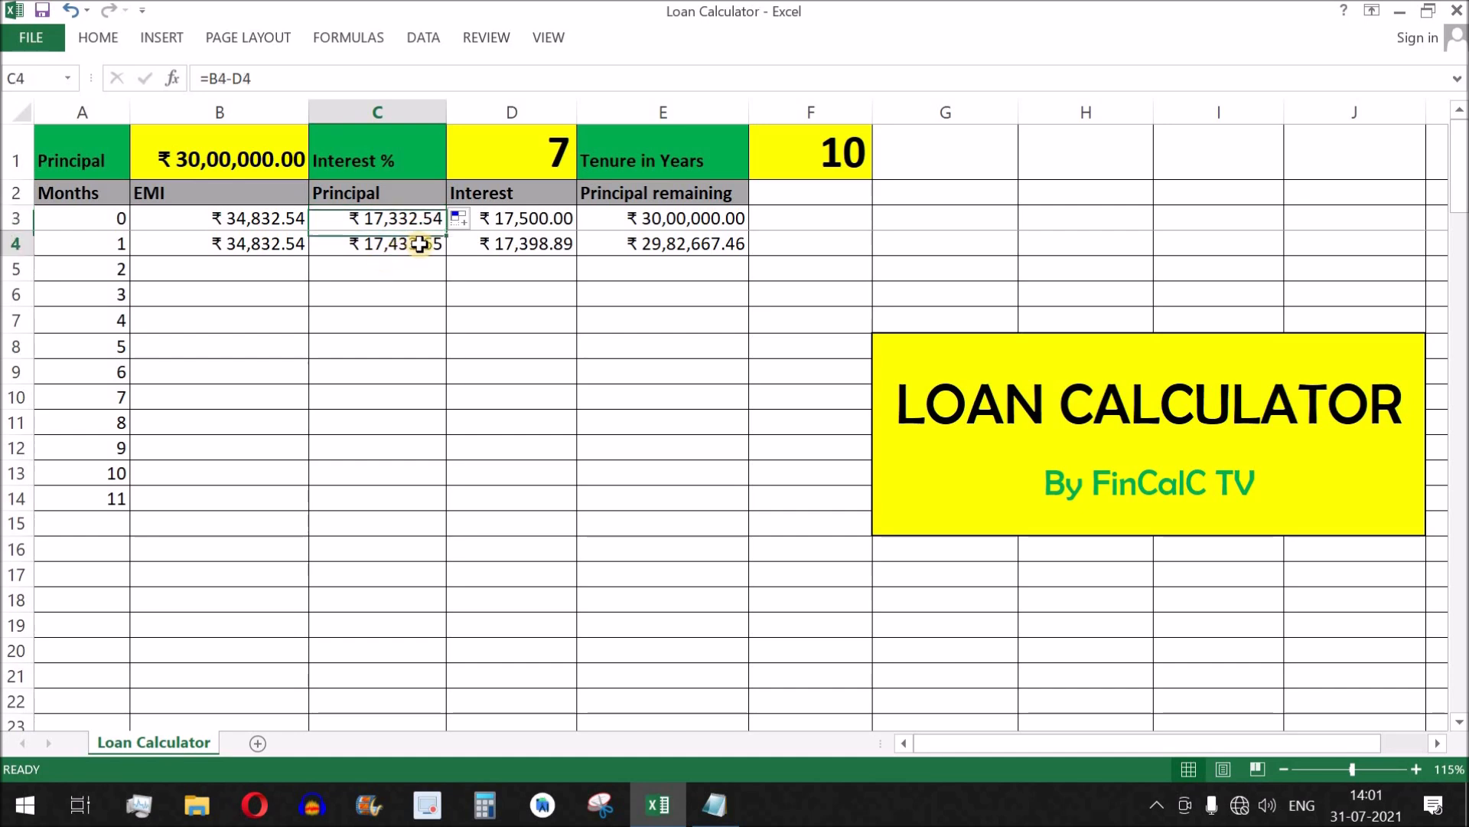
key(Right)
key(Right)
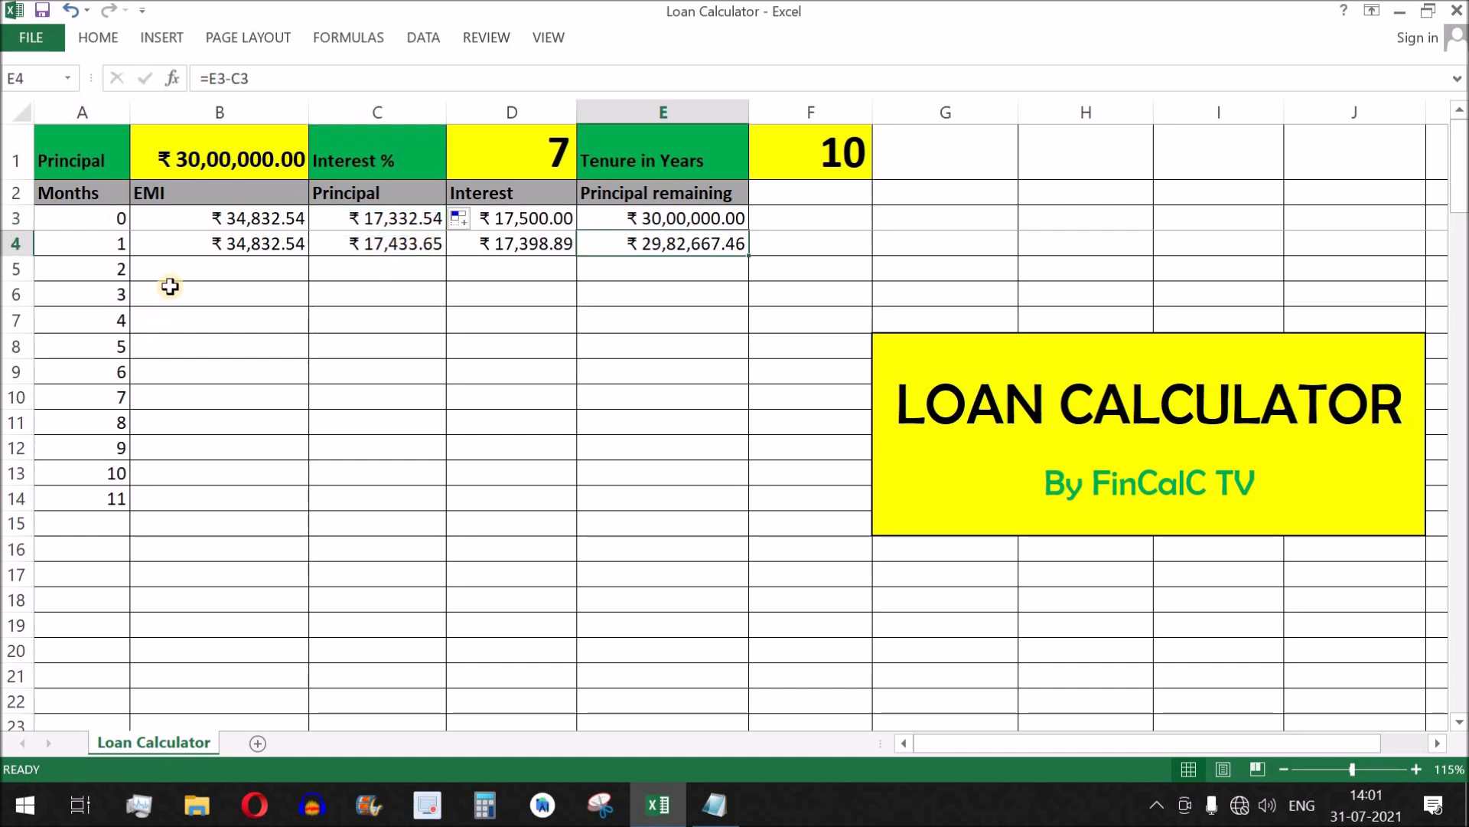
Fill the Principal remaining formula in E4 and the EMI reference in B4 down to month 11 in row 14.
drag(110, 222, 99, 501)
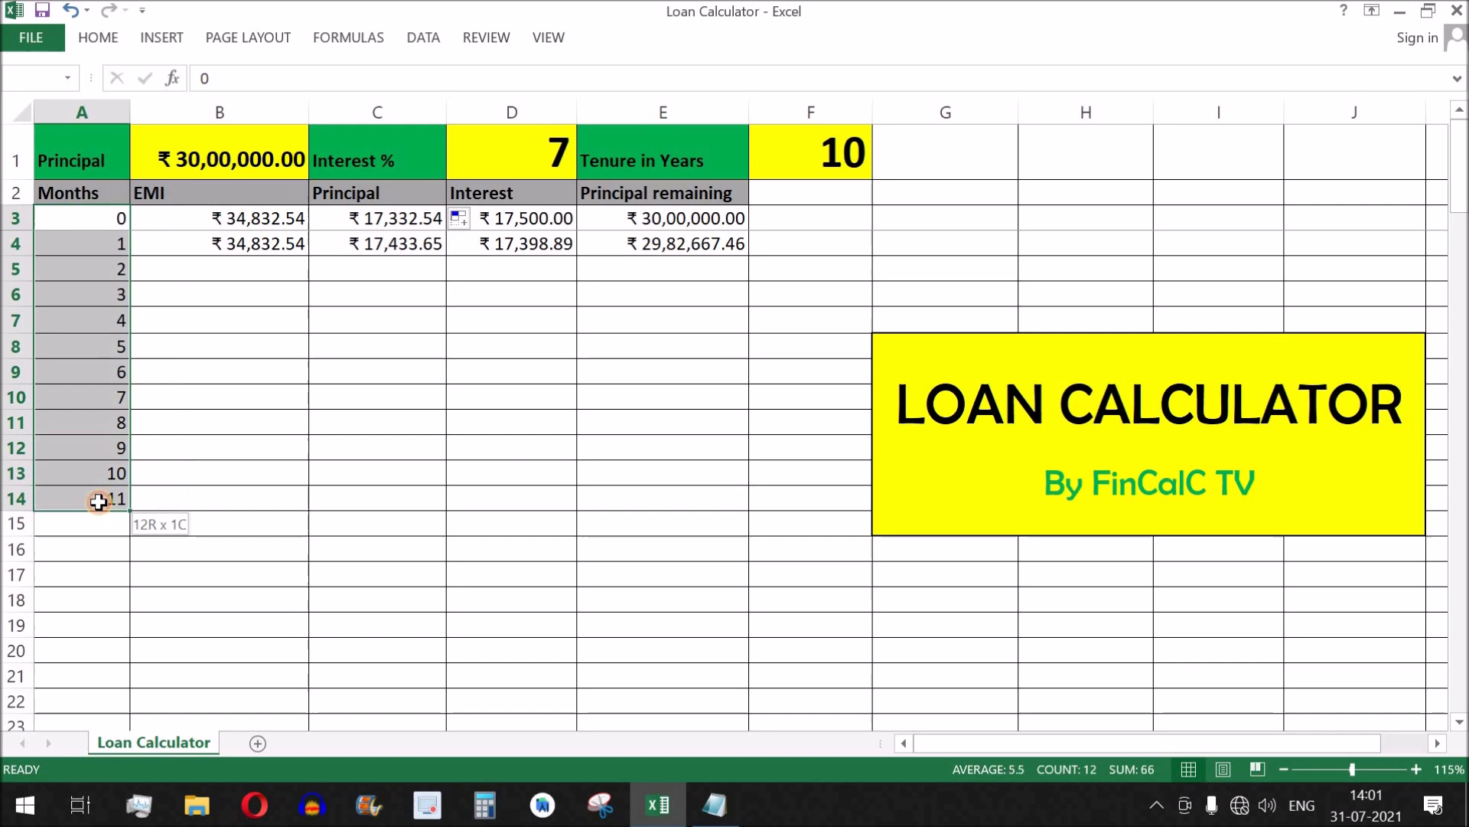
click(725, 243)
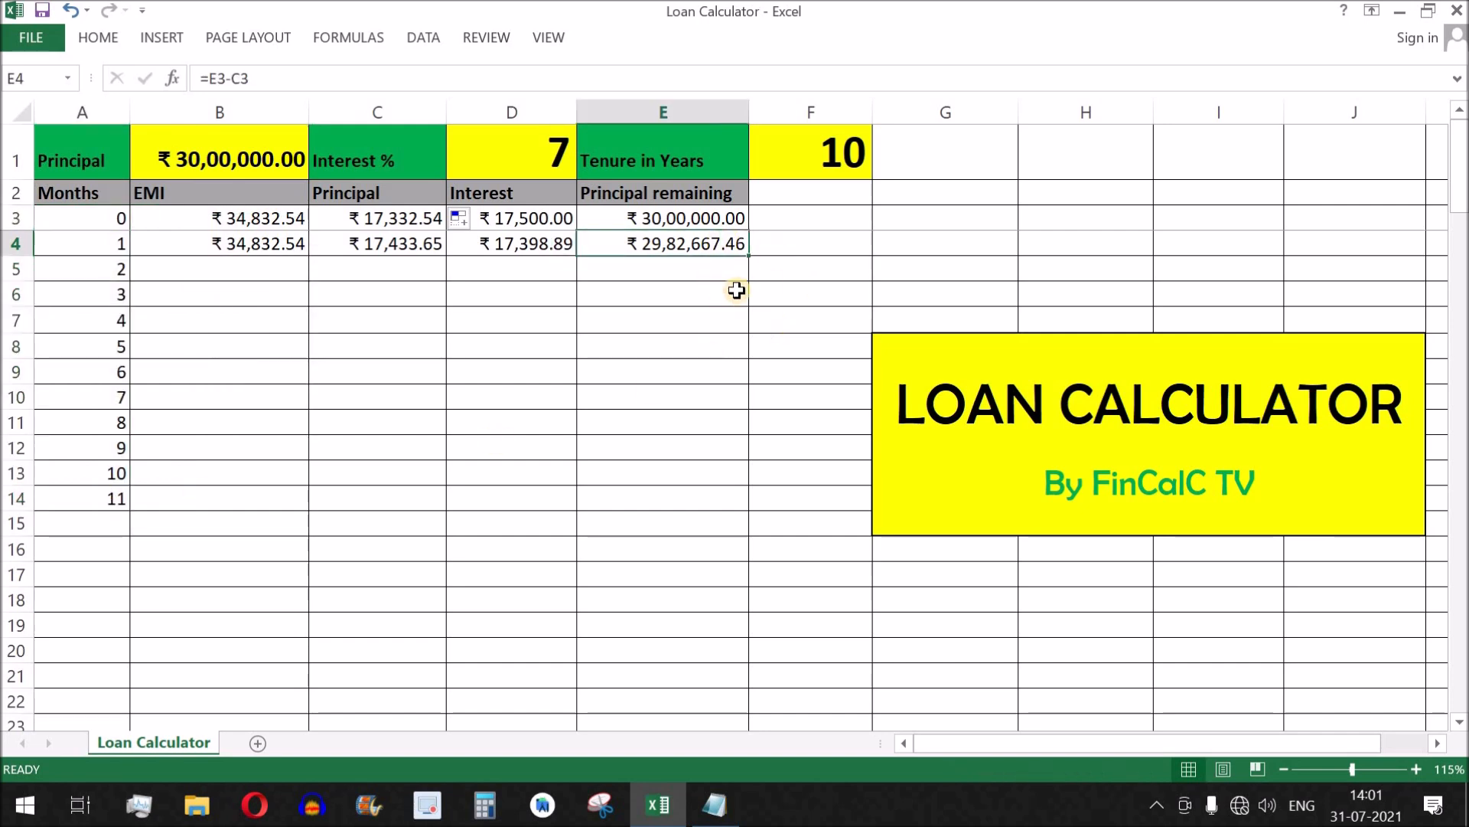
drag(749, 256, 720, 511)
click(297, 247)
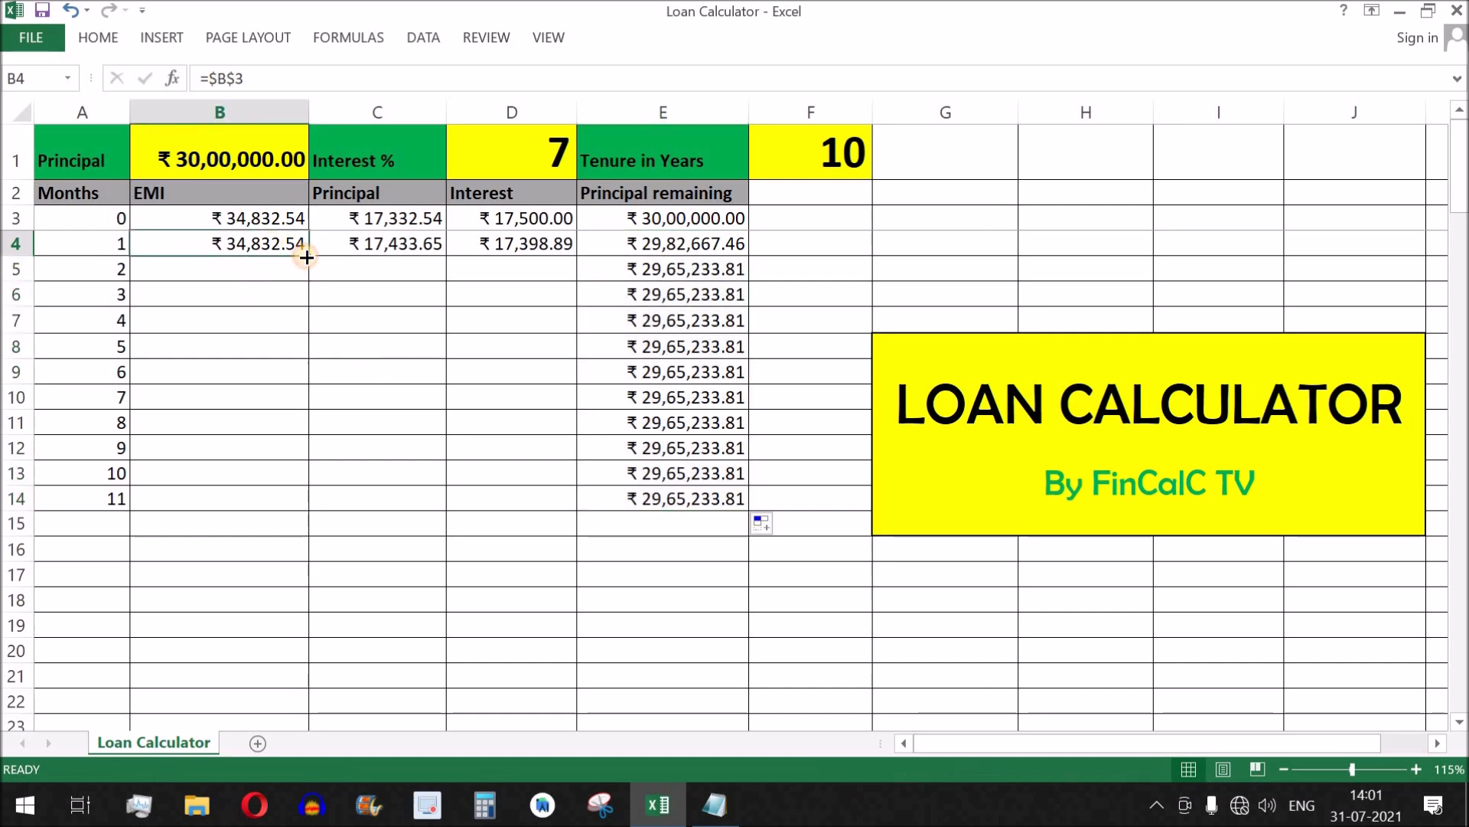
drag(307, 255, 263, 513)
Fill the Interest formula in D4 and the Principal formula in C4 down to row 14.
click(539, 247)
drag(578, 259, 558, 507)
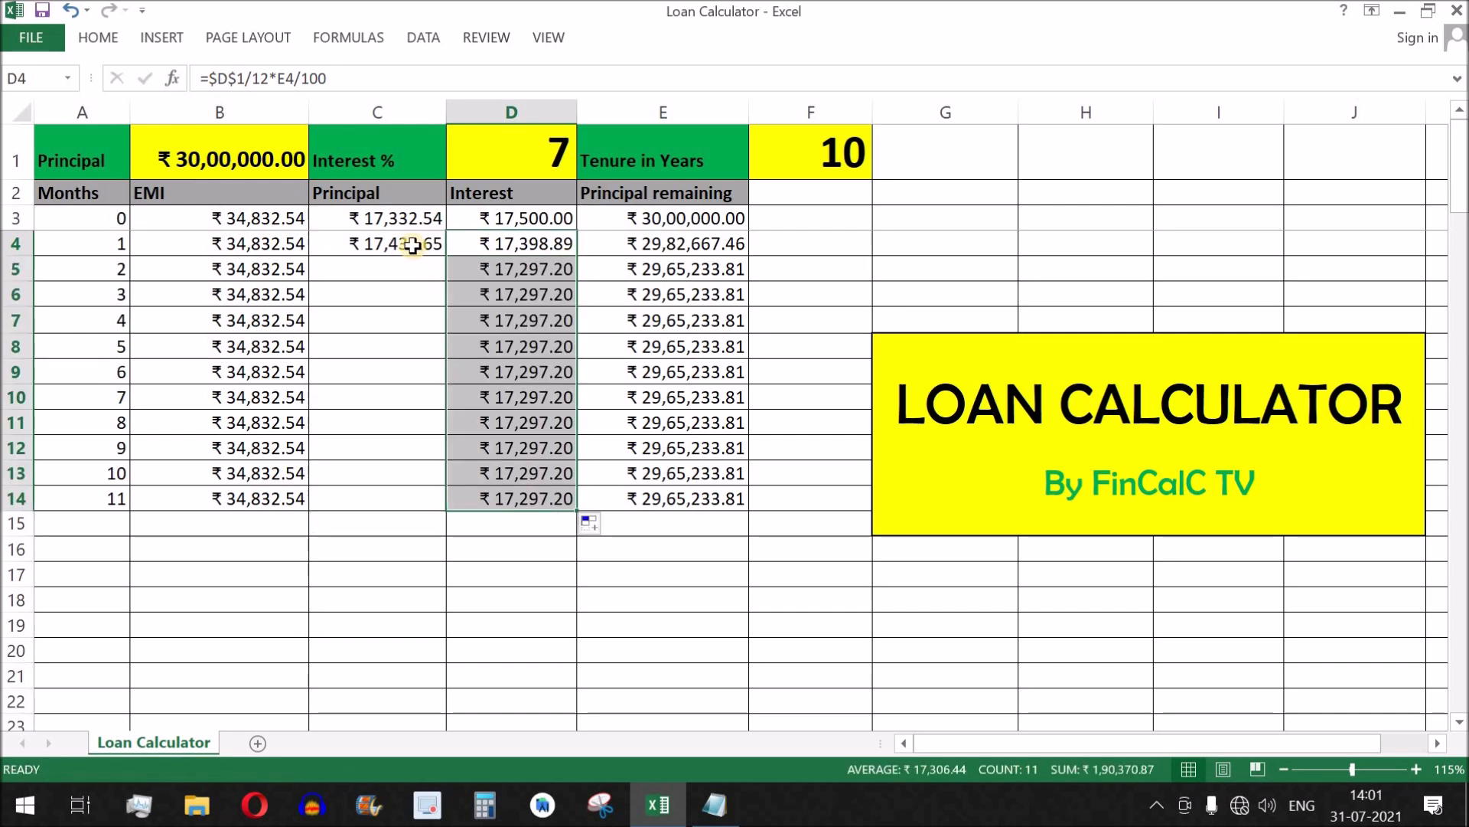
click(413, 245)
drag(446, 255, 434, 503)
Examine how Interest, Principal remaining, Principal and EMI develop over the months, along with the interest rate and tenure inputs.
click(595, 423)
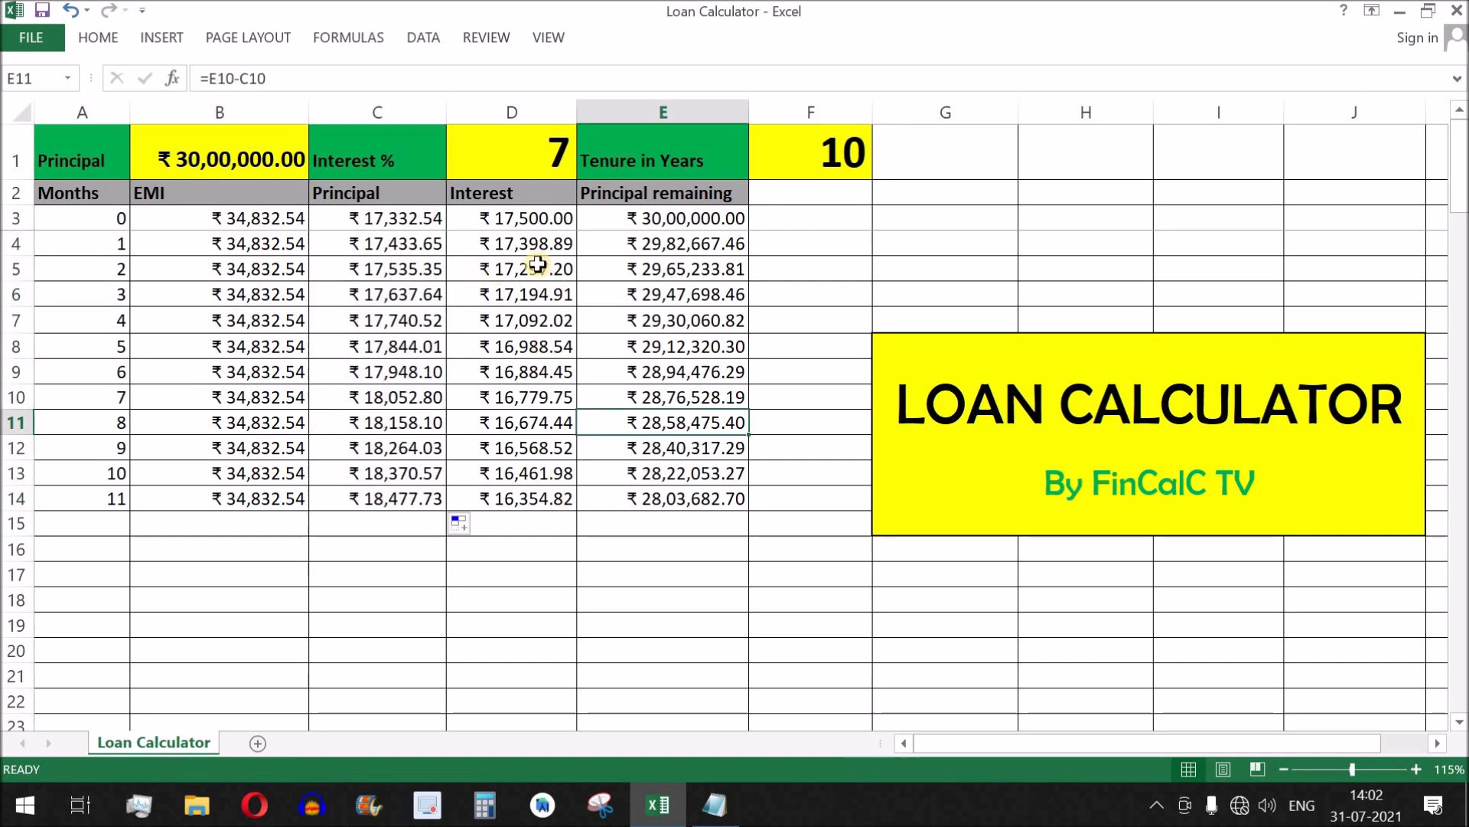
click(535, 220)
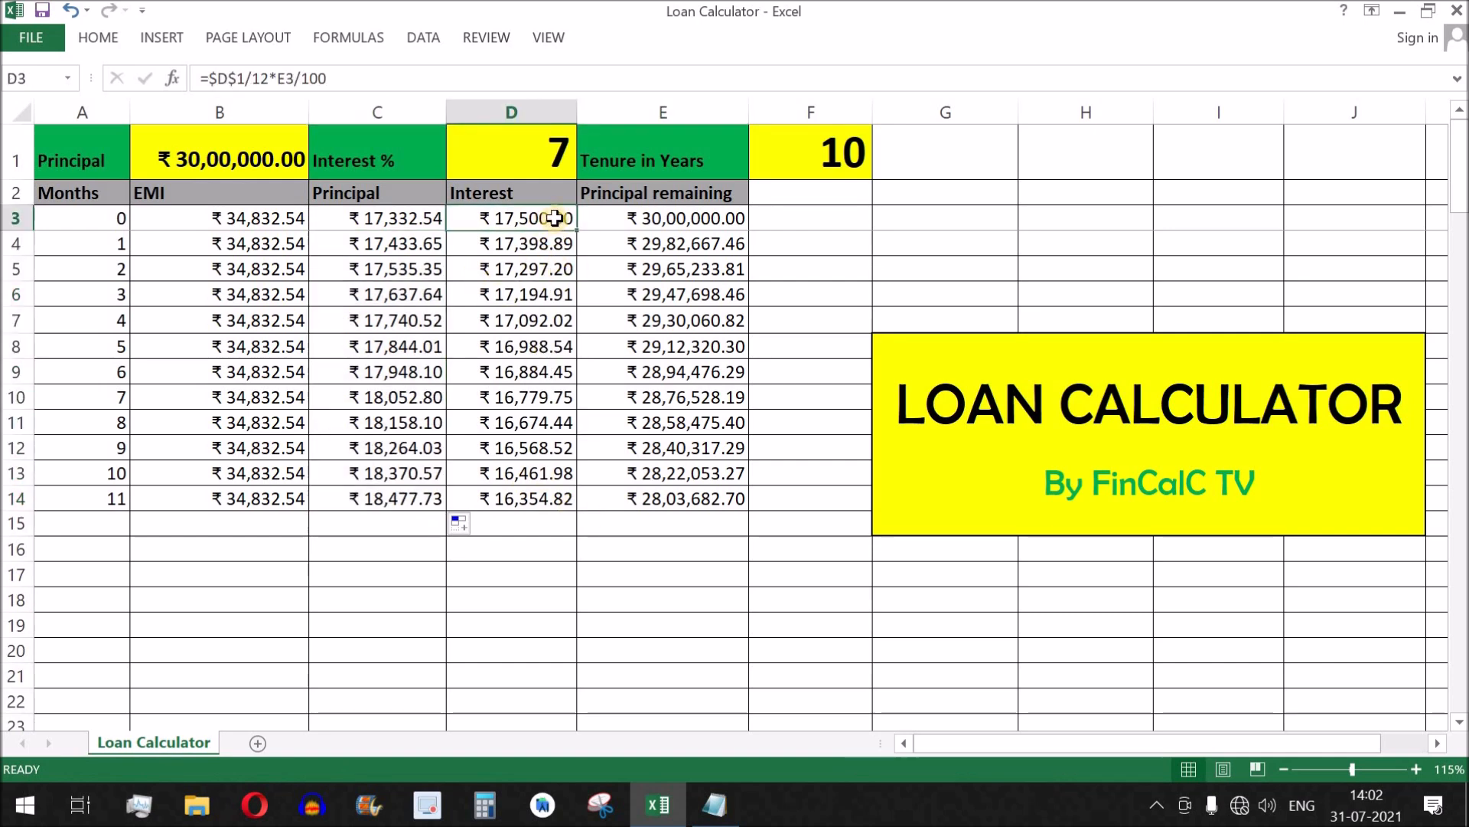
drag(554, 218, 578, 507)
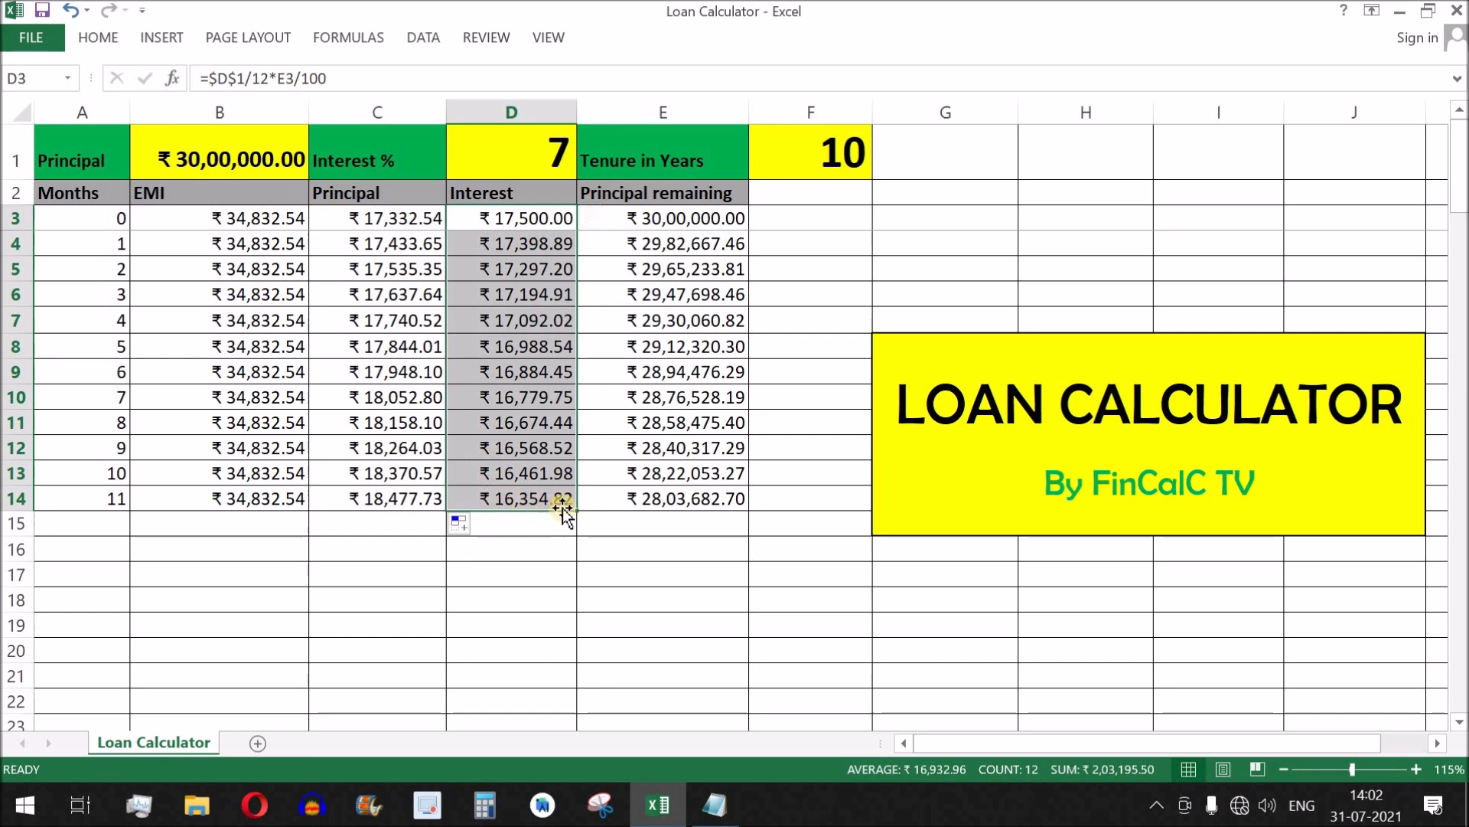
drag(524, 220, 502, 695)
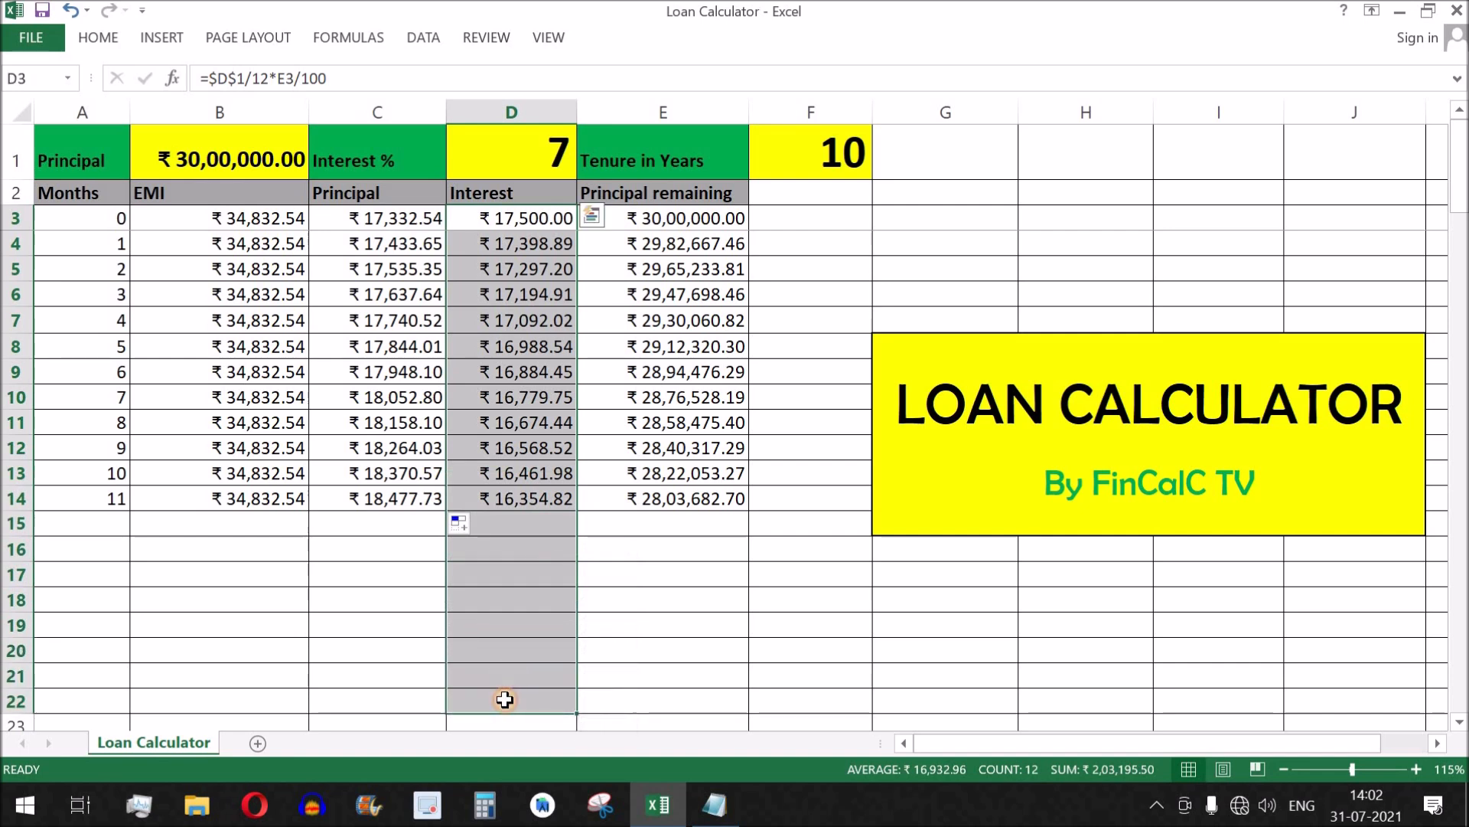
drag(728, 217, 693, 536)
drag(692, 631, 692, 633)
click(398, 225)
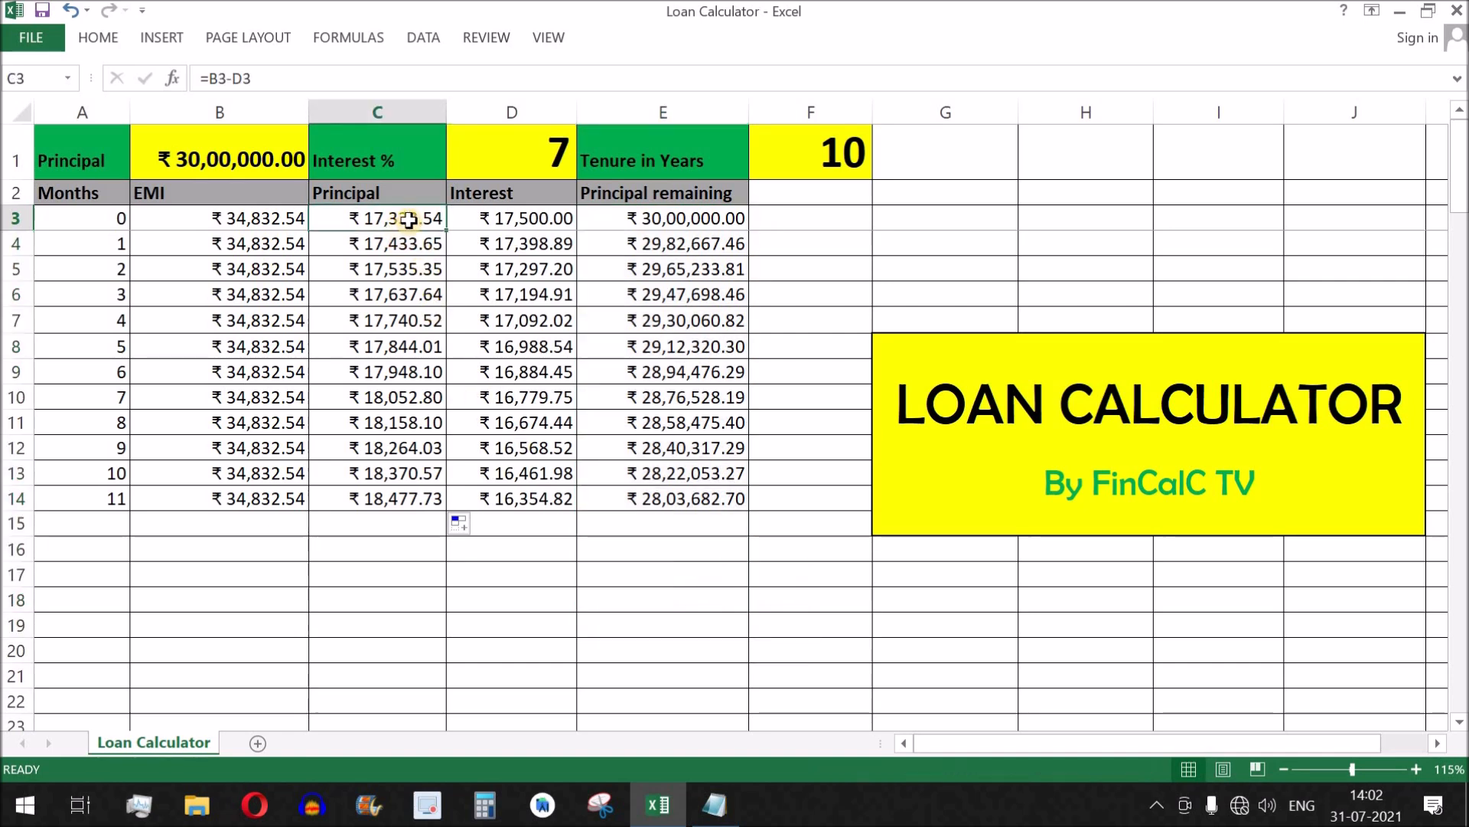
drag(407, 229, 399, 602)
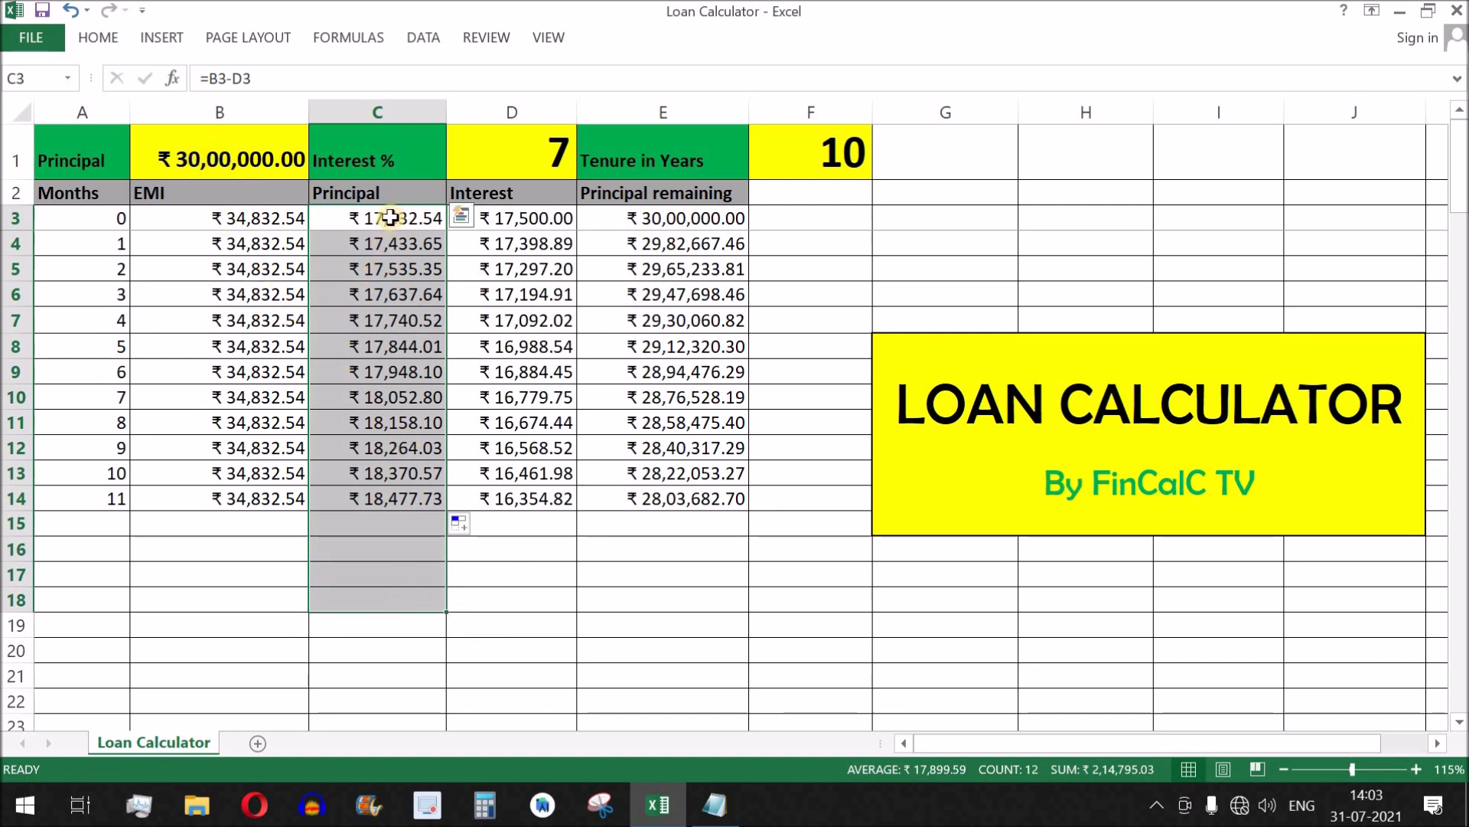
click(417, 219)
drag(417, 219, 383, 570)
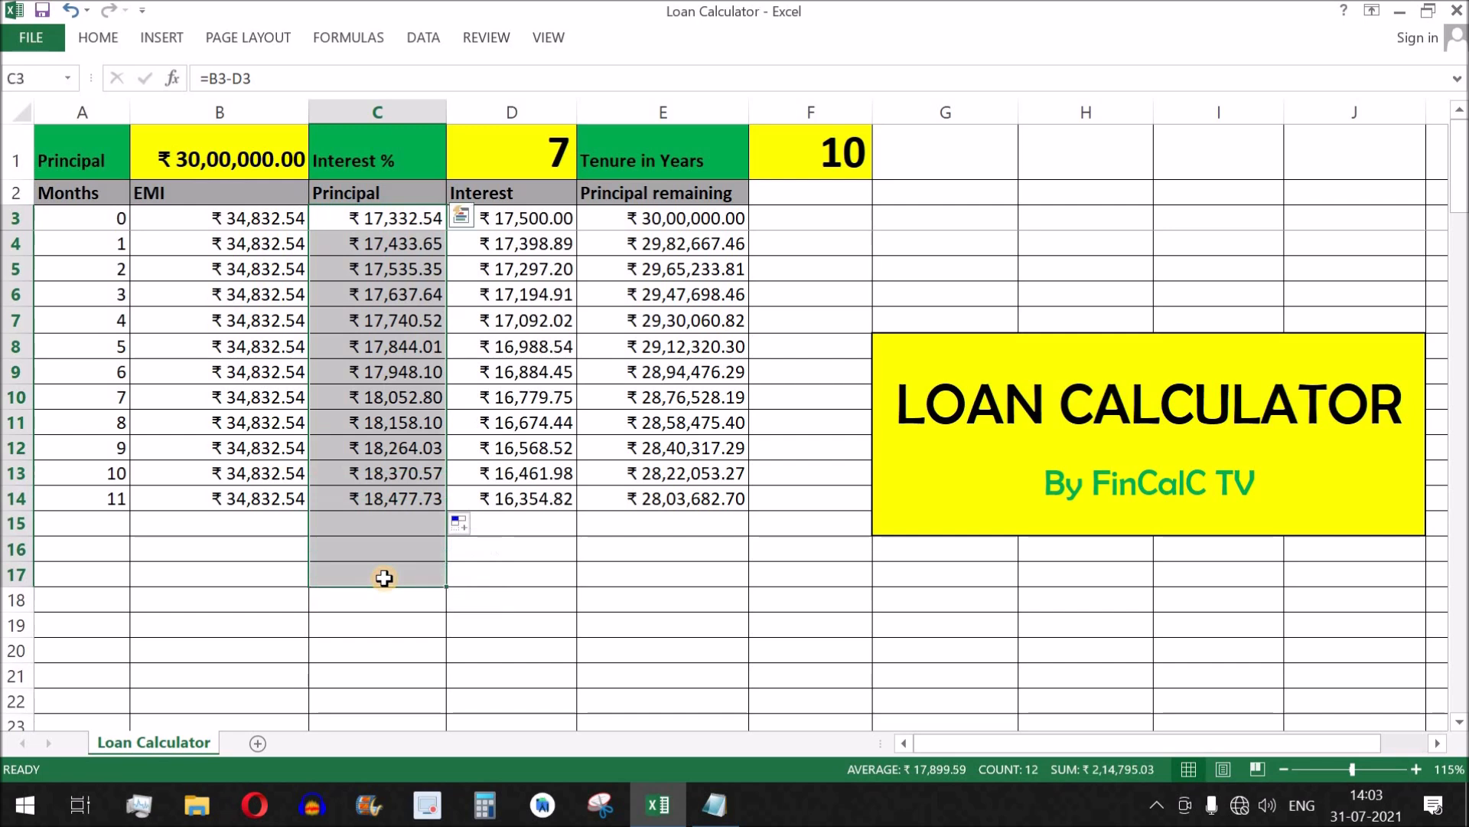
drag(241, 222, 263, 496)
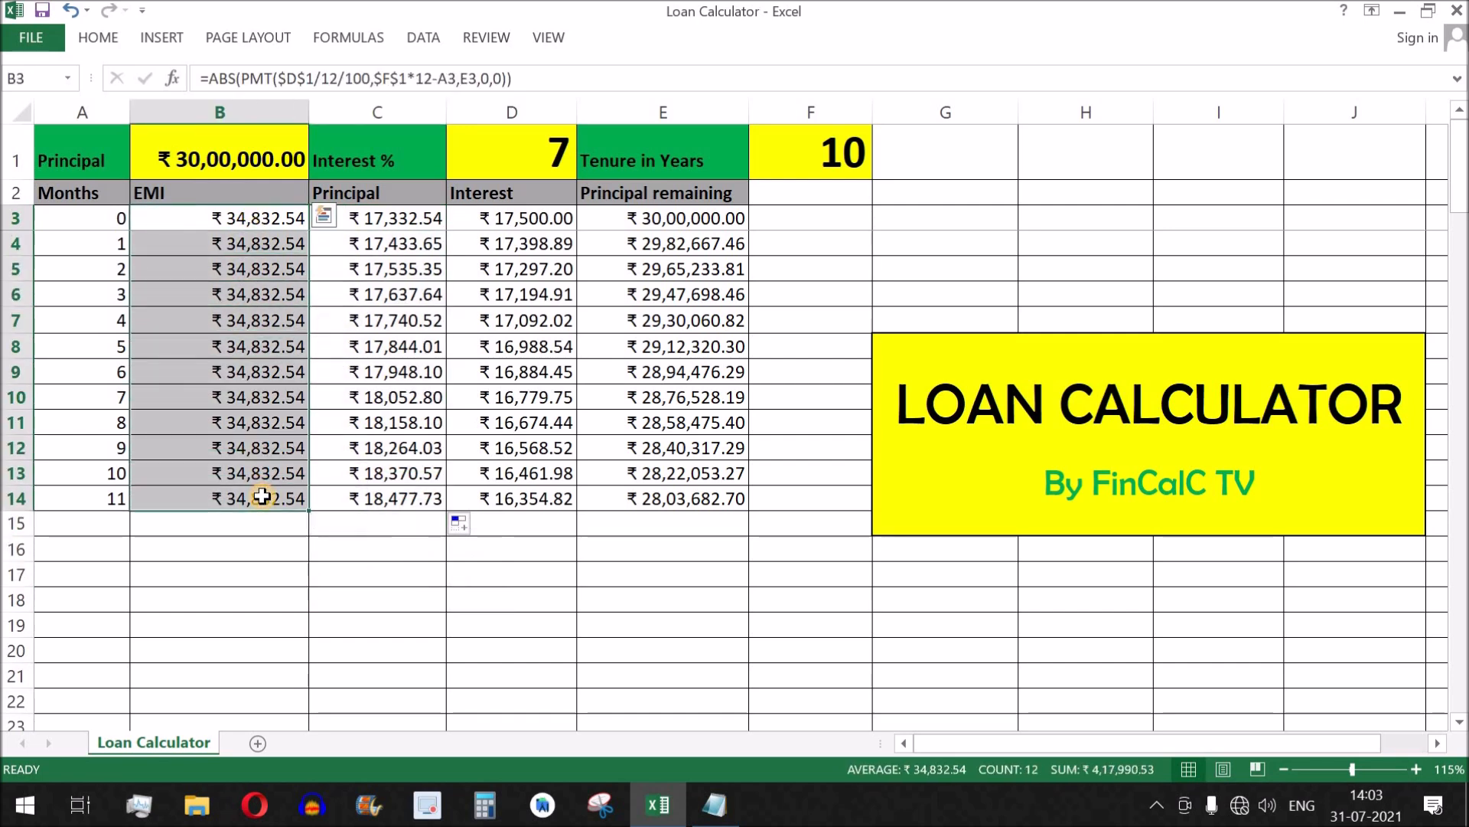
click(269, 217)
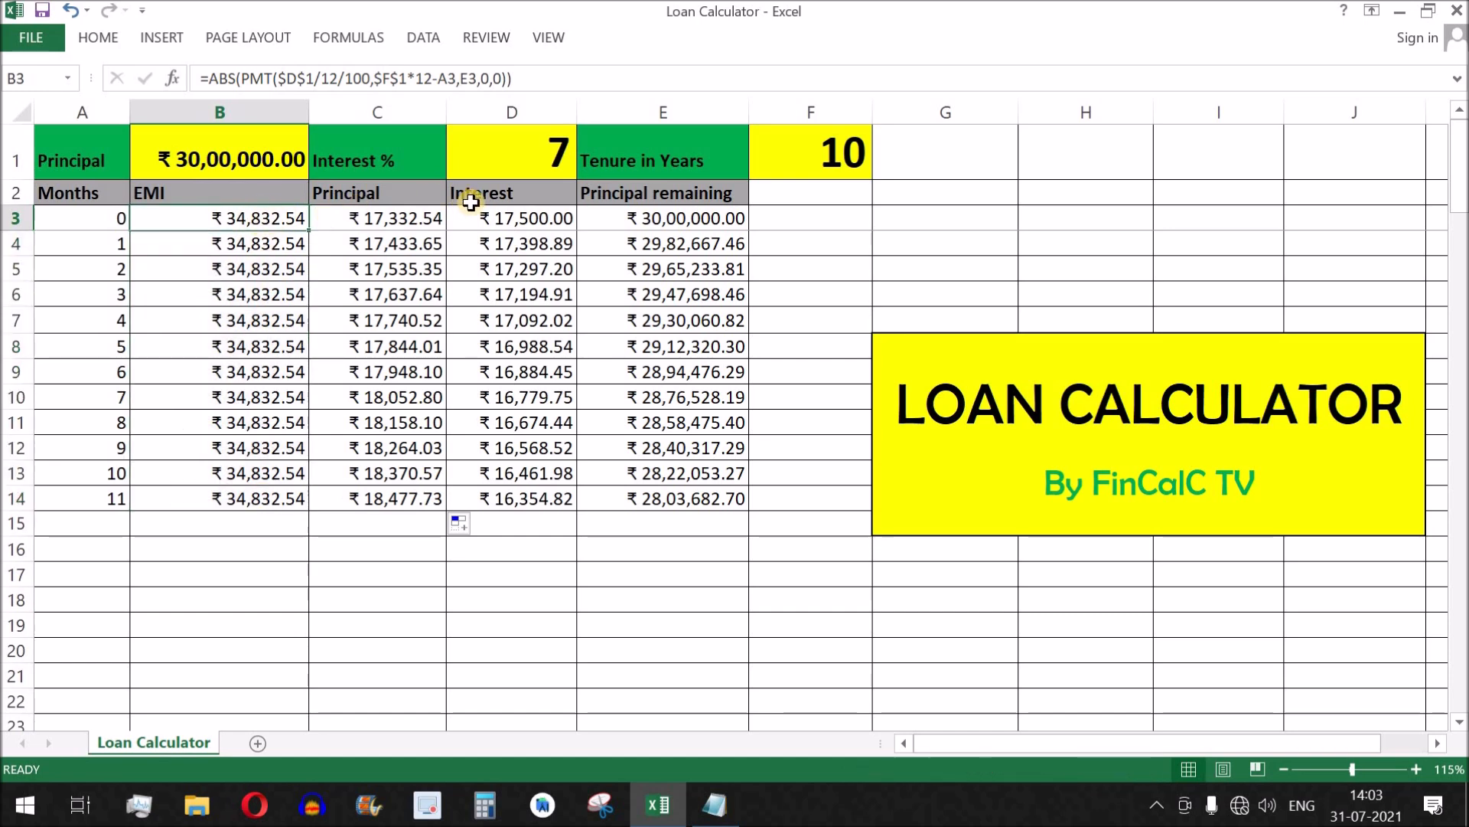
click(530, 157)
click(803, 150)
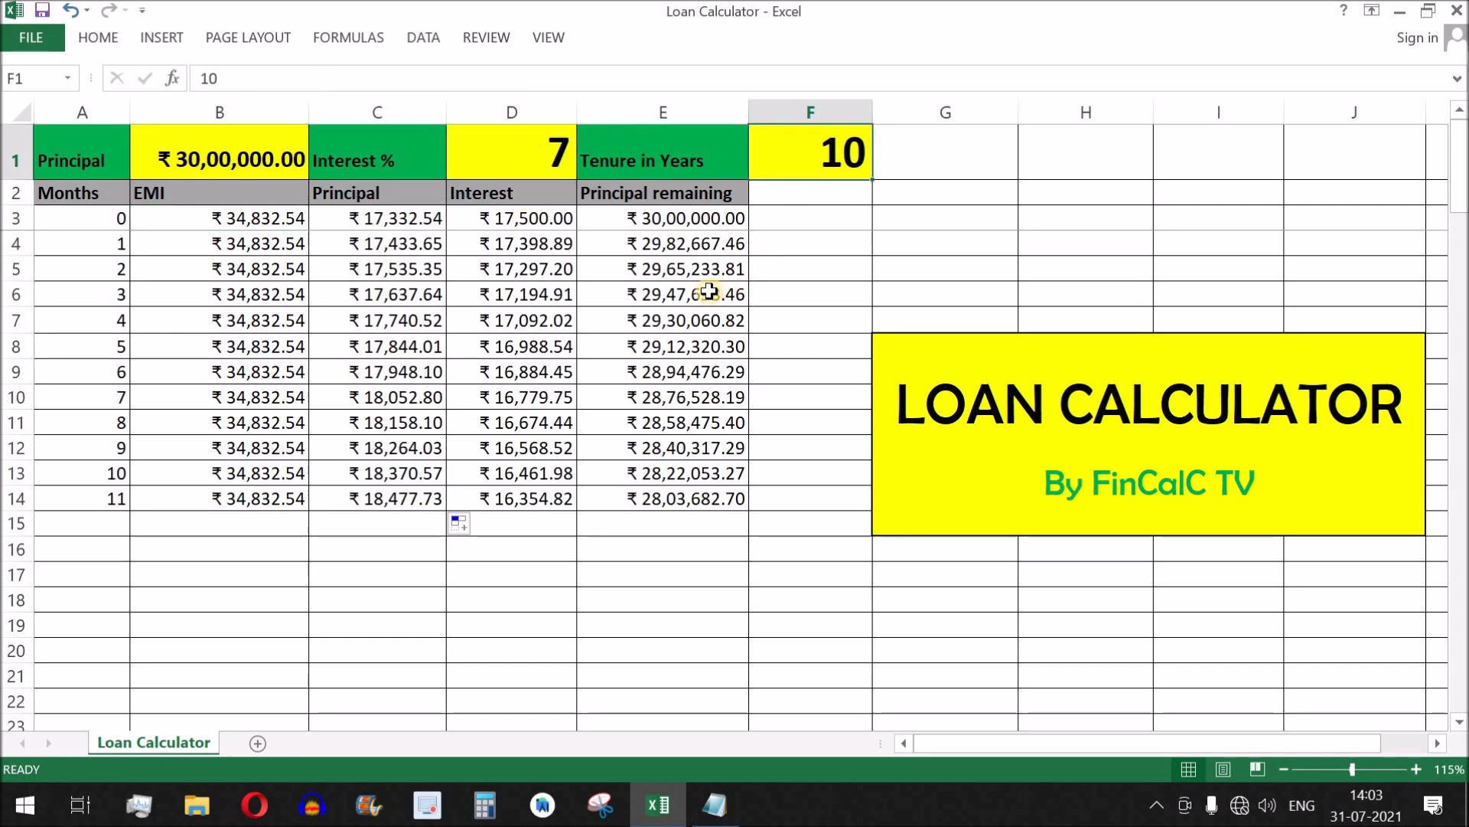
Set the Interest % in D1 to 10 and check the EMI, Principal and Interest columns.
click(548, 145)
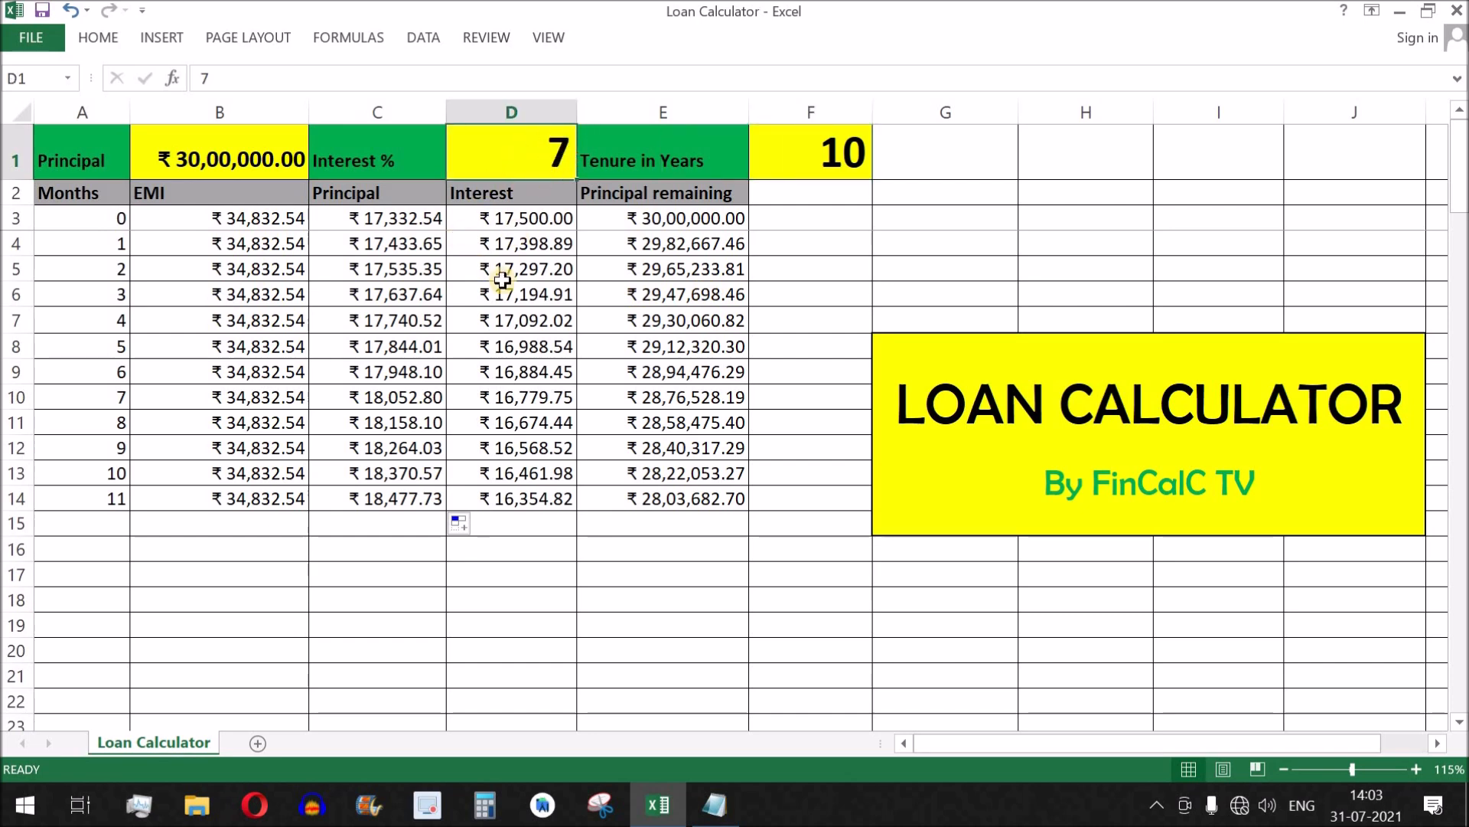
text(10)
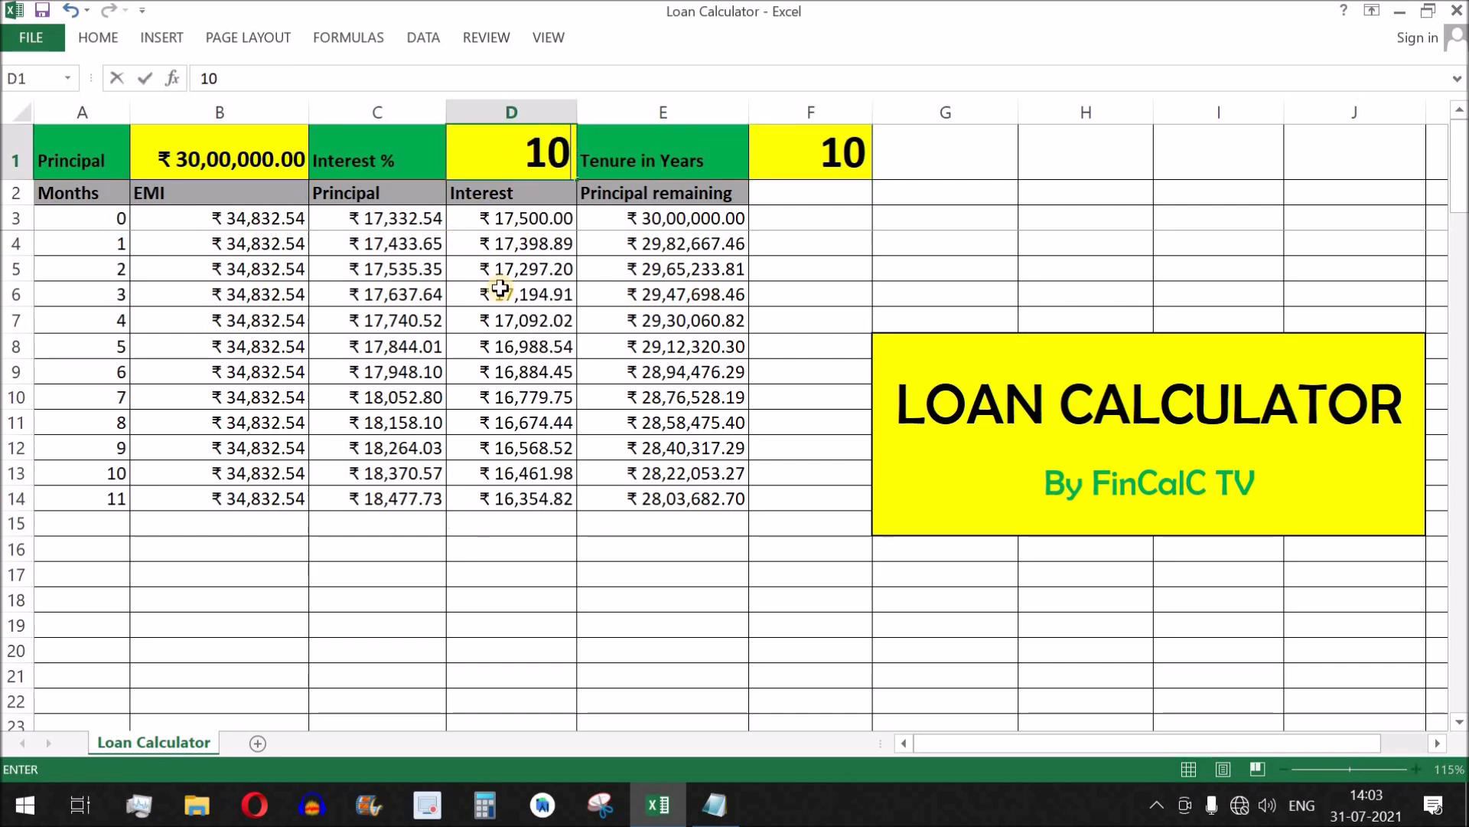
key(Return)
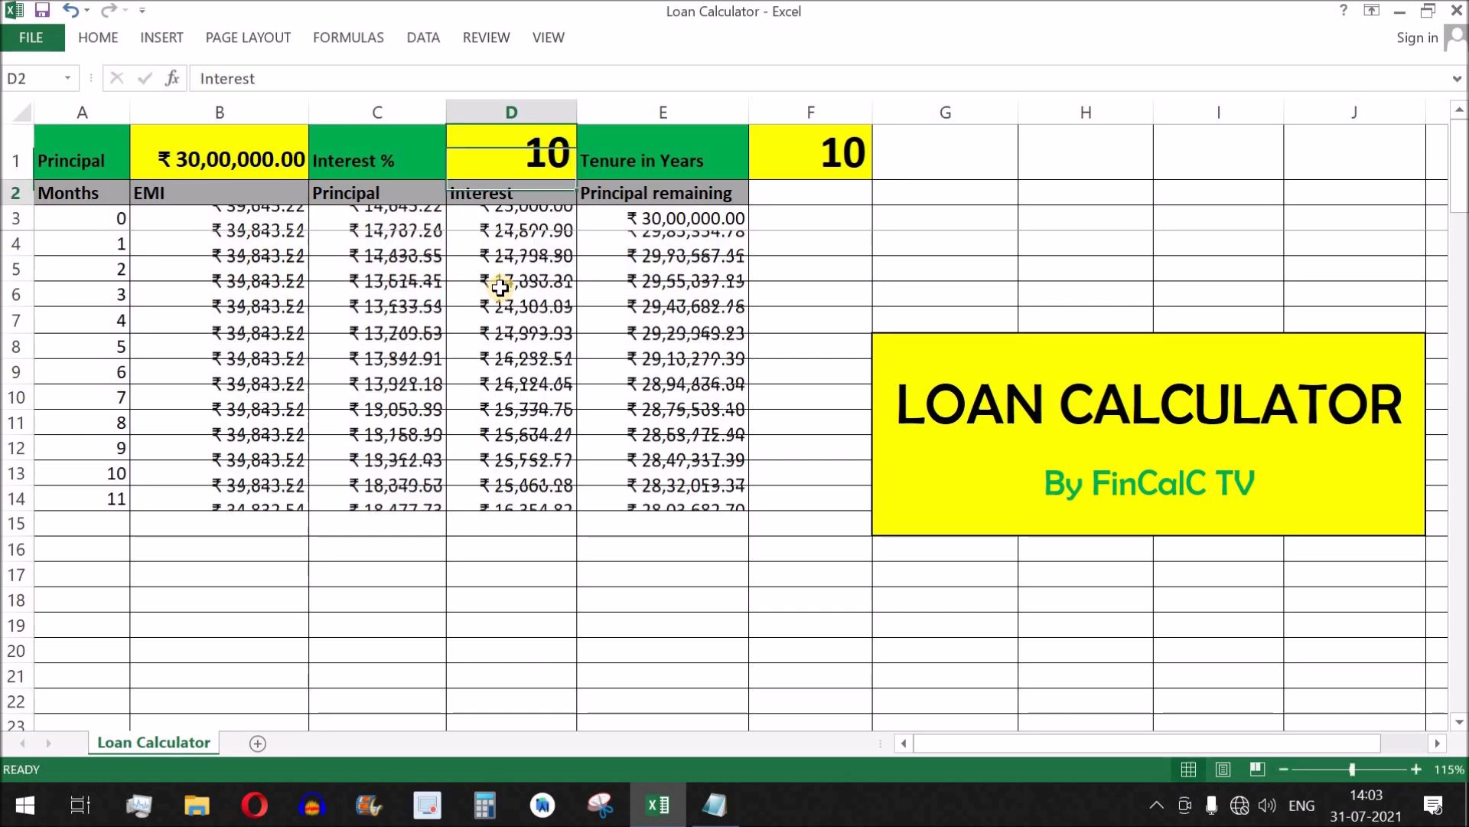
click(228, 224)
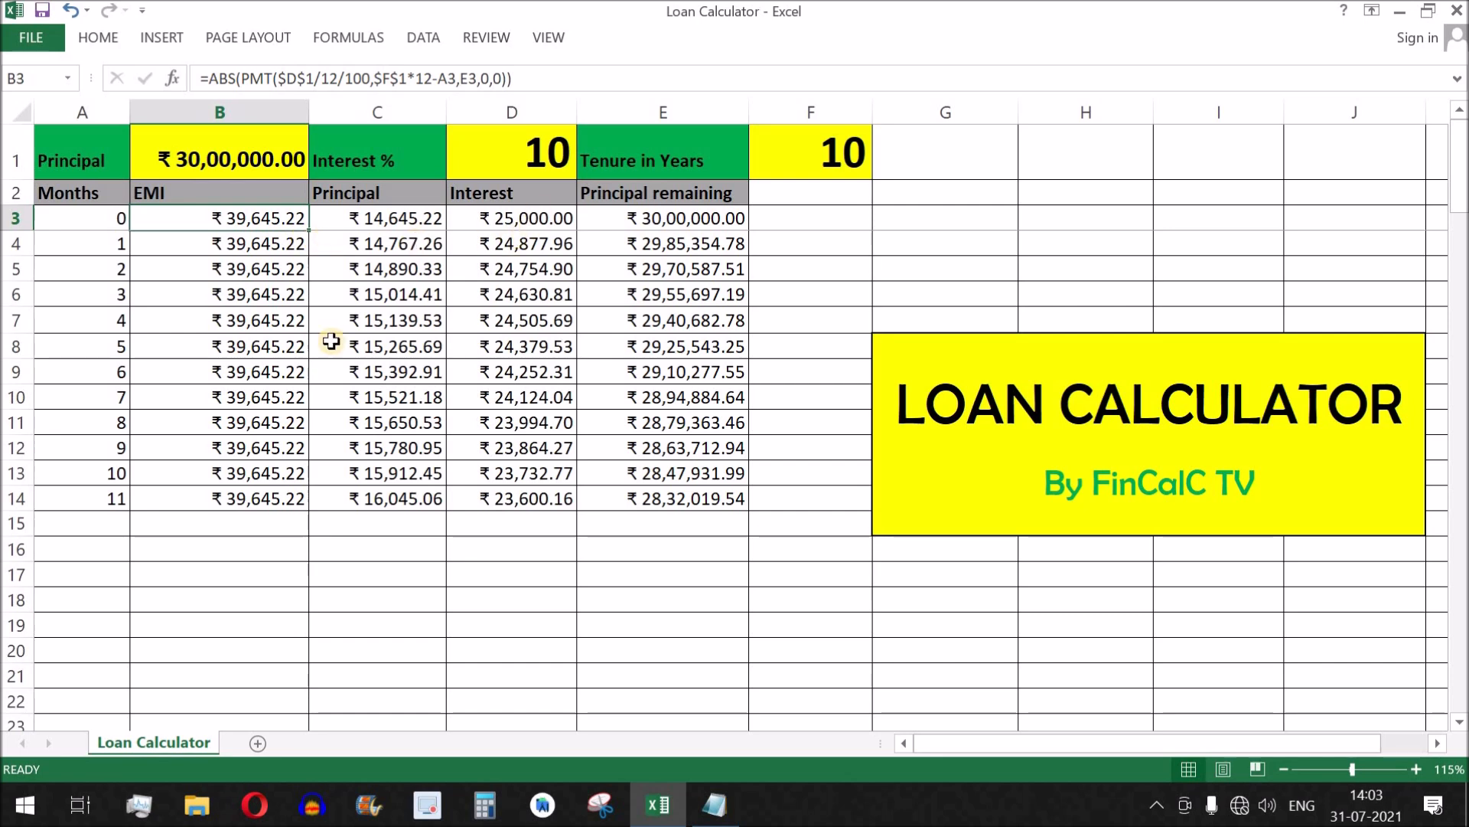
drag(384, 221, 520, 498)
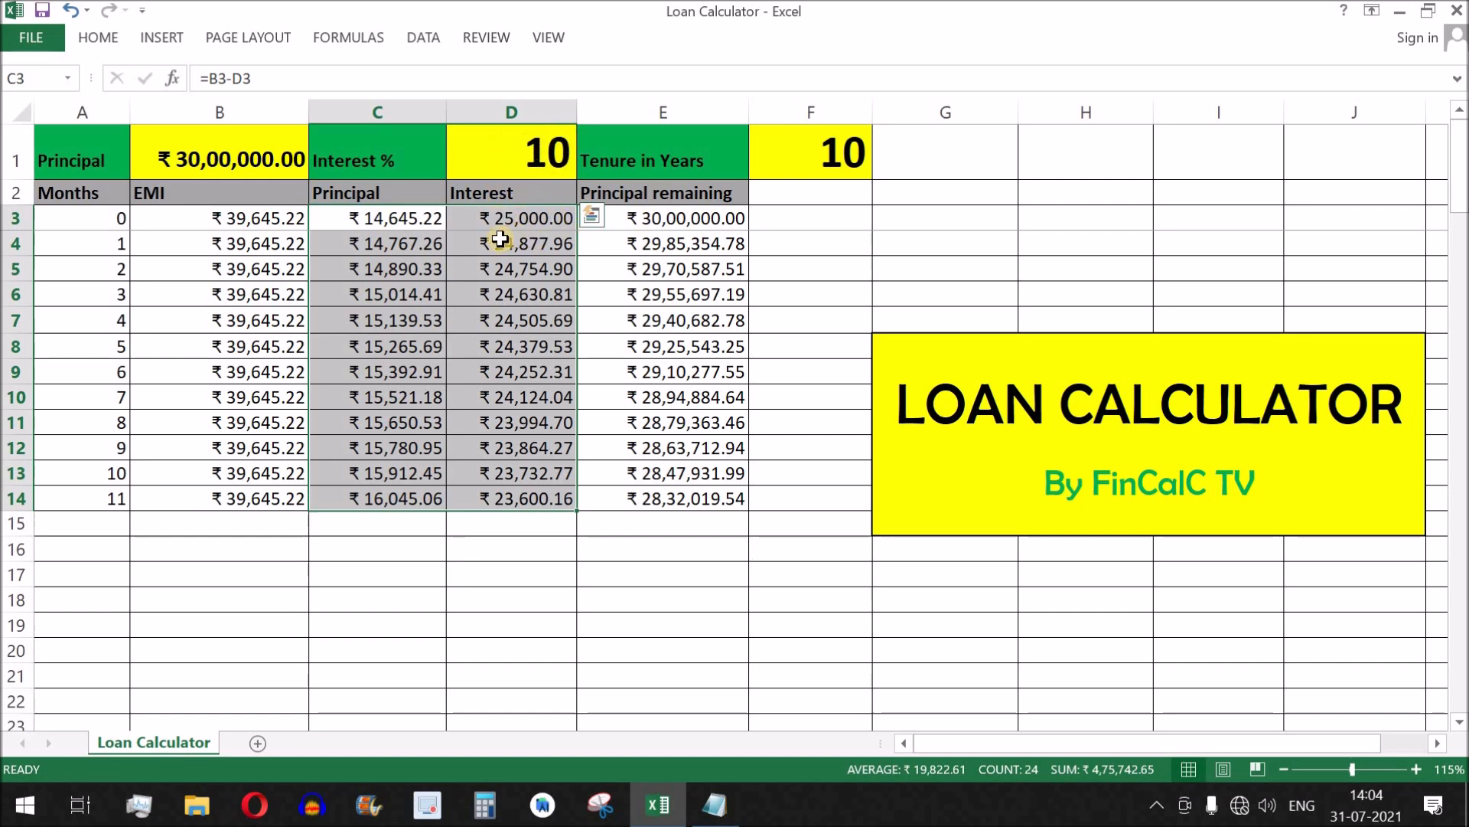
Set the Tenure in Years in F1 to 15 and check the EMI and Interest columns.
click(509, 148)
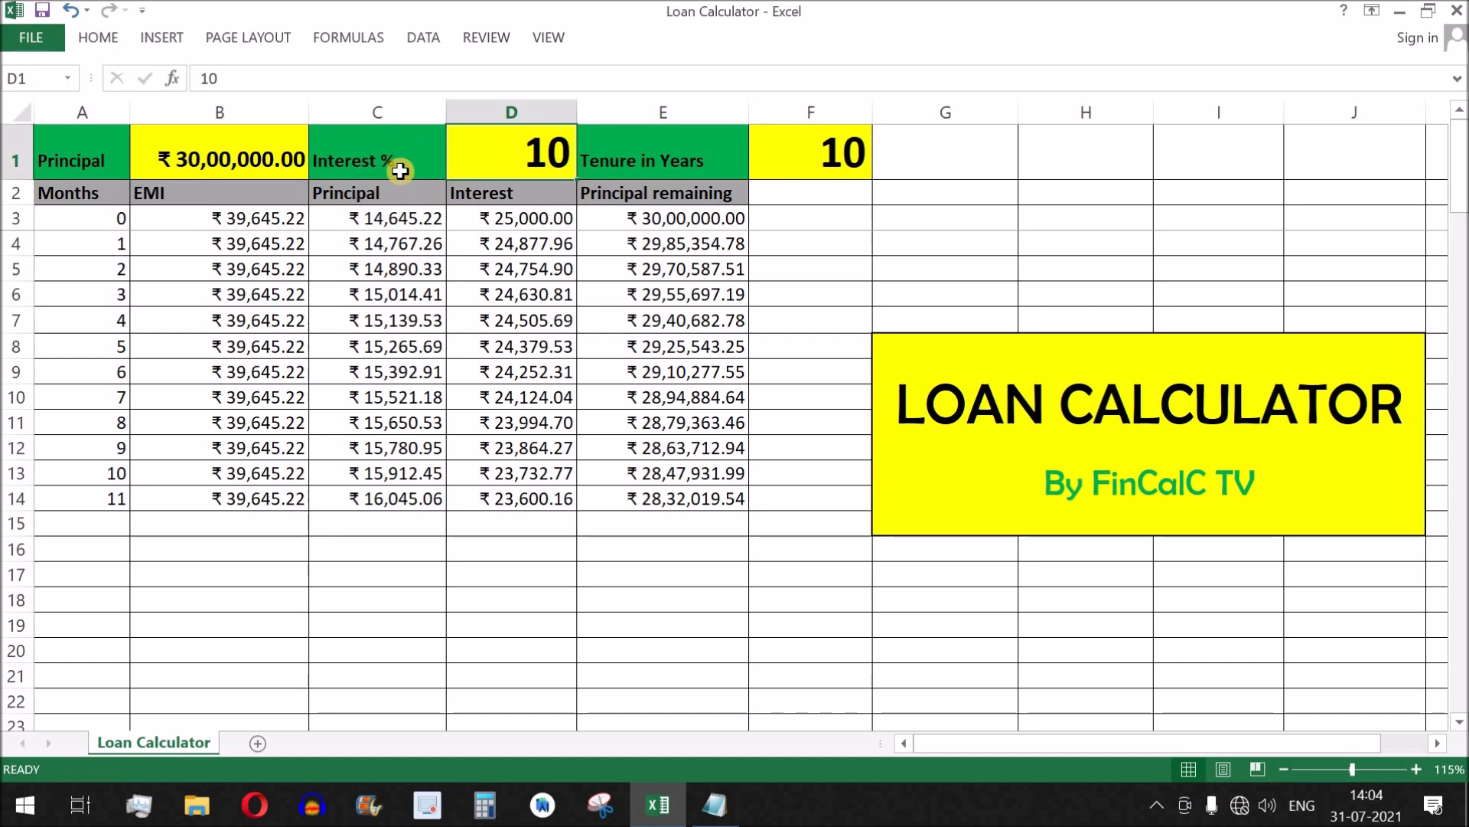
click(827, 169)
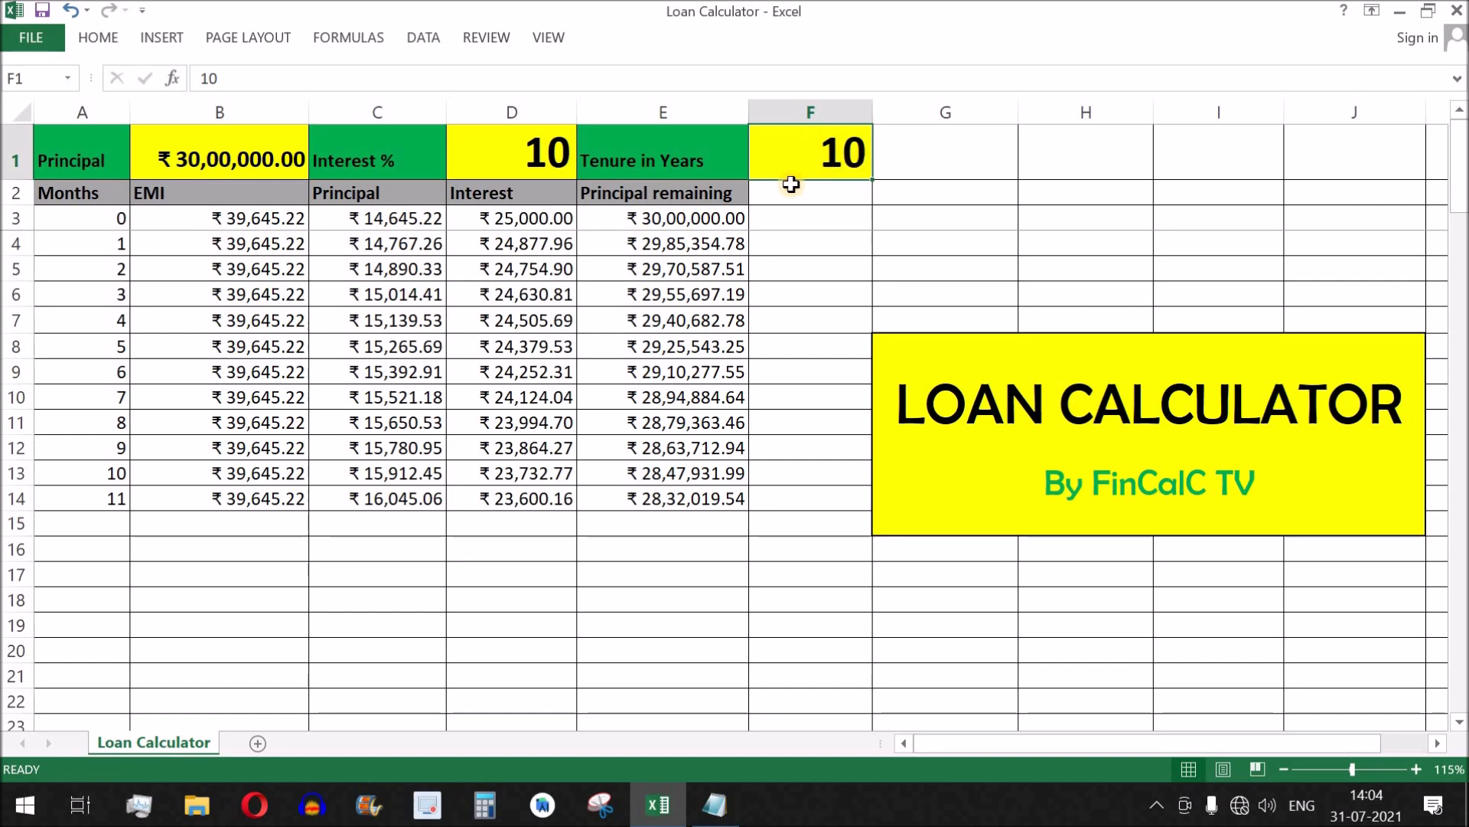
text(15)
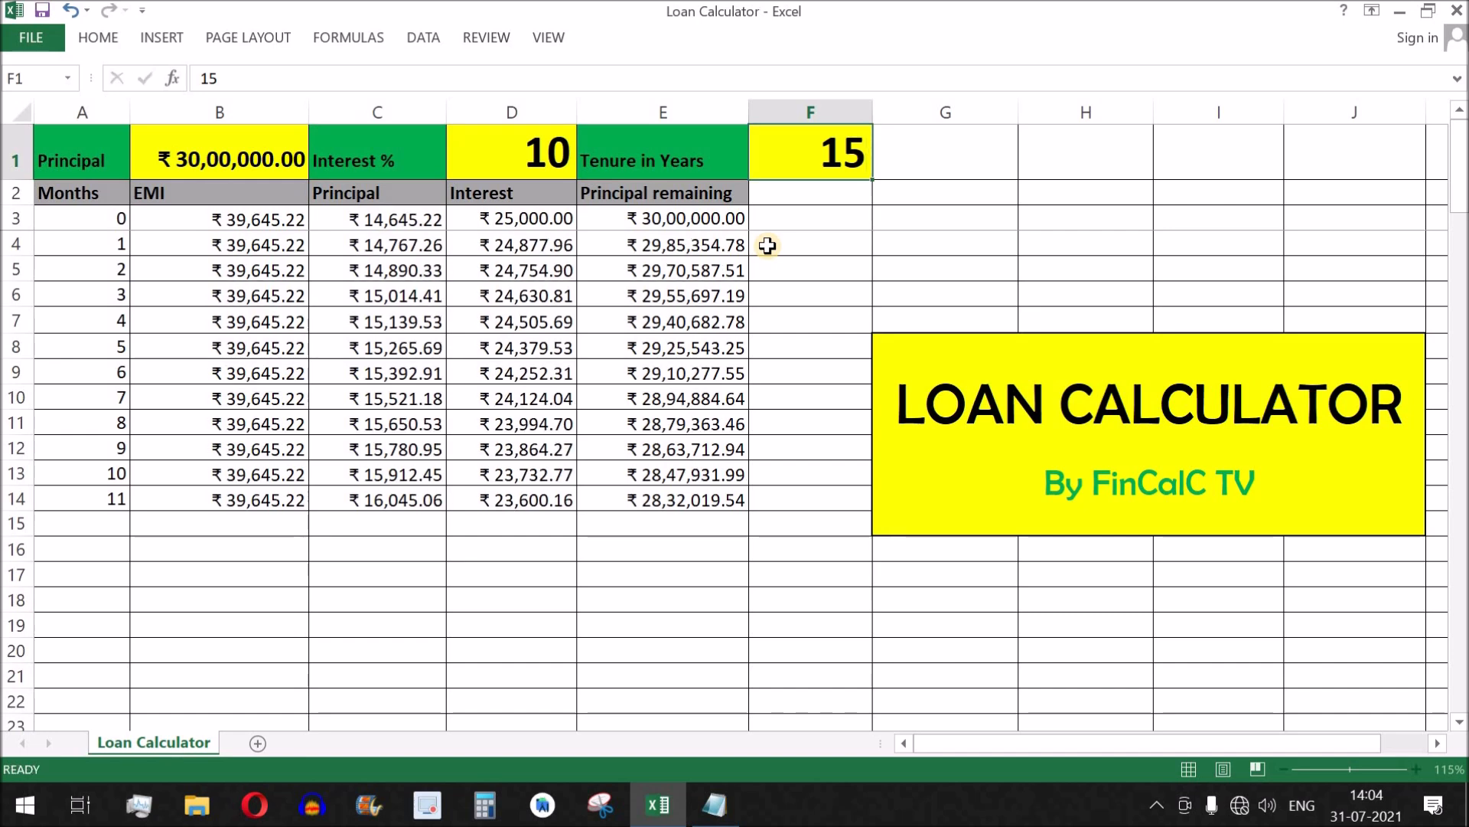
key(Return)
drag(261, 219, 256, 498)
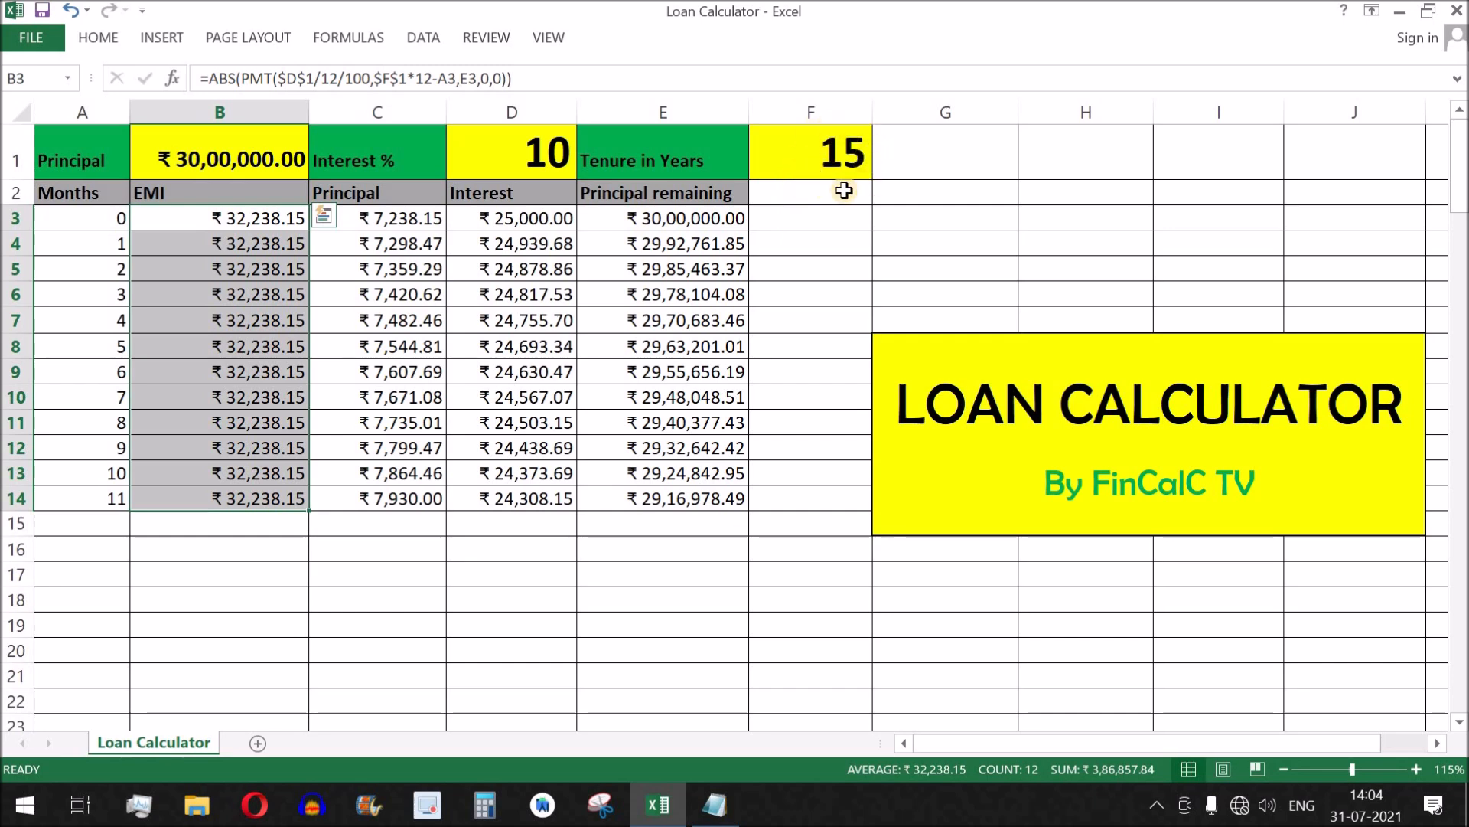
click(248, 225)
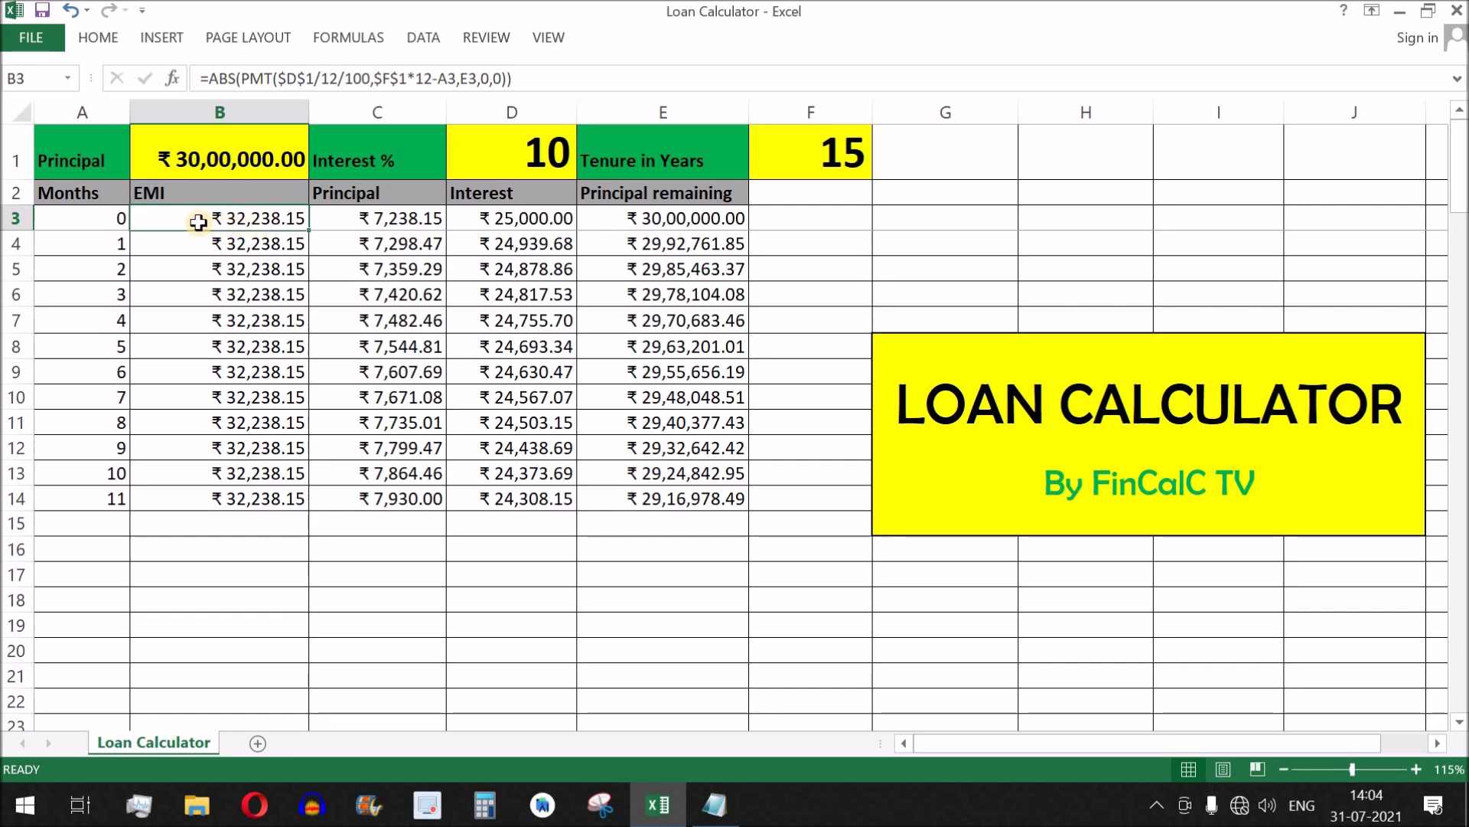
click(510, 220)
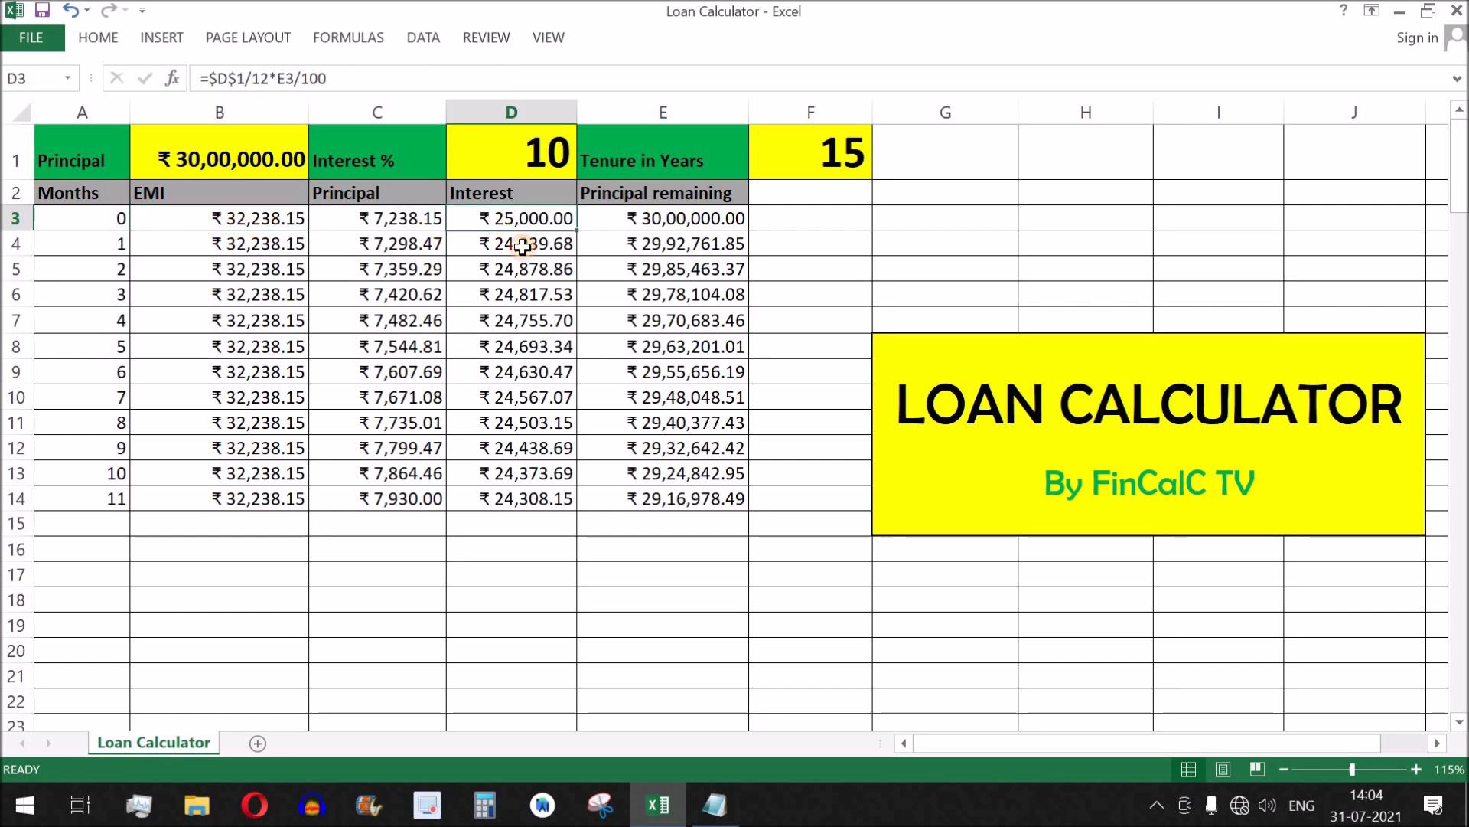
drag(533, 252, 525, 423)
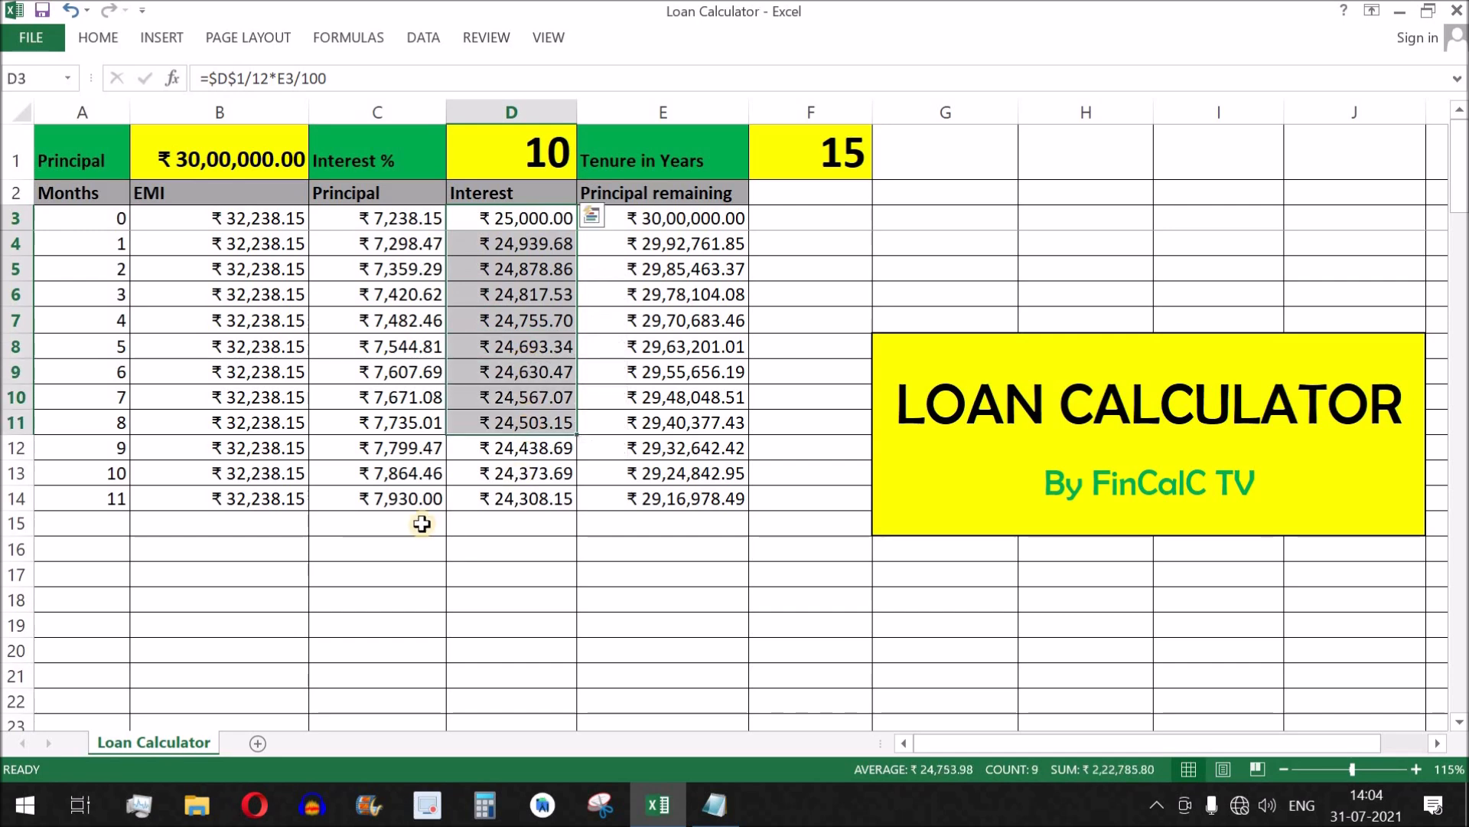
Examine the EMI, Principal and Interest results alongside the tenure and interest rate inputs.
click(825, 149)
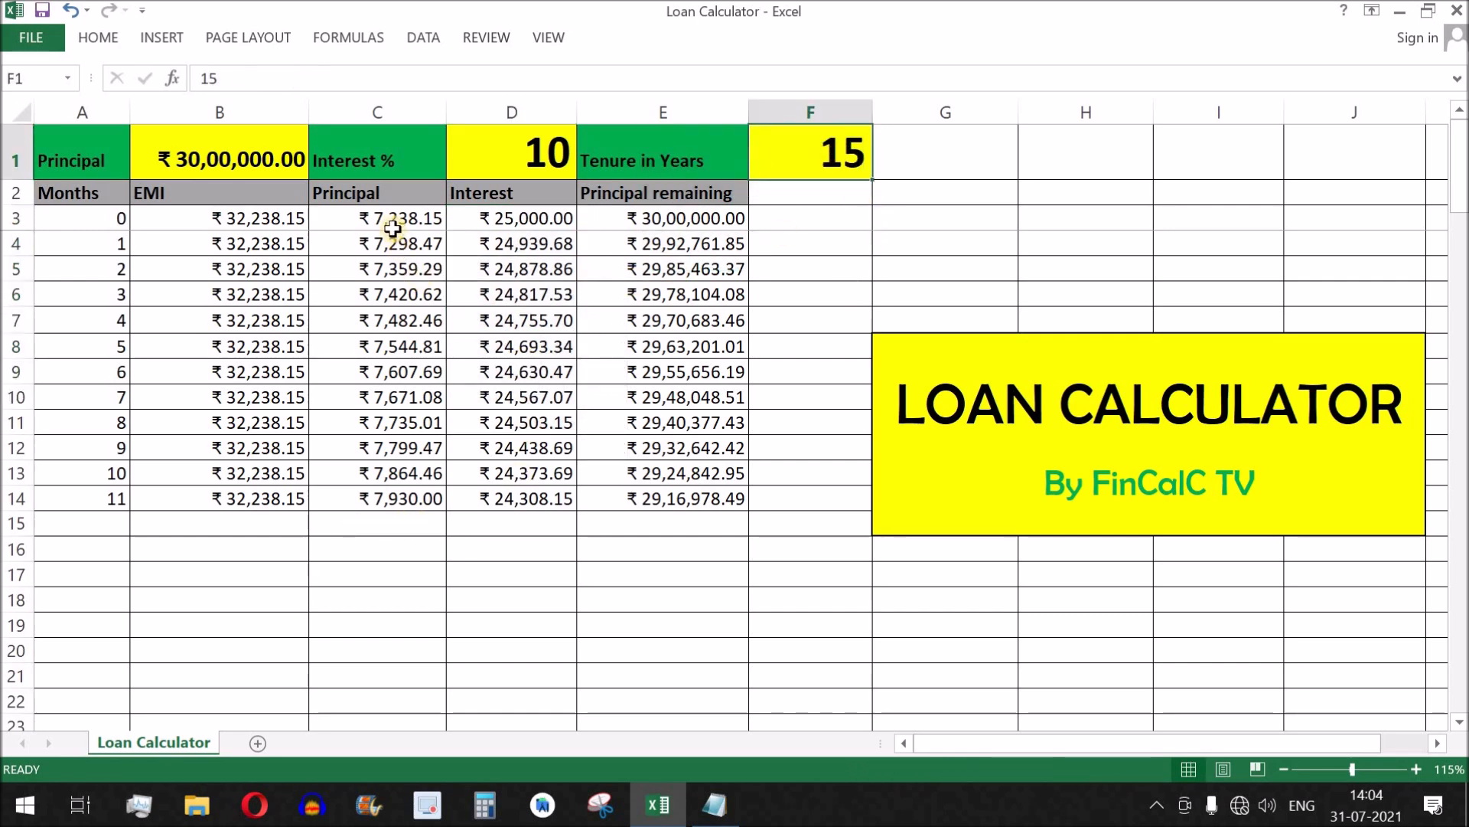
click(223, 221)
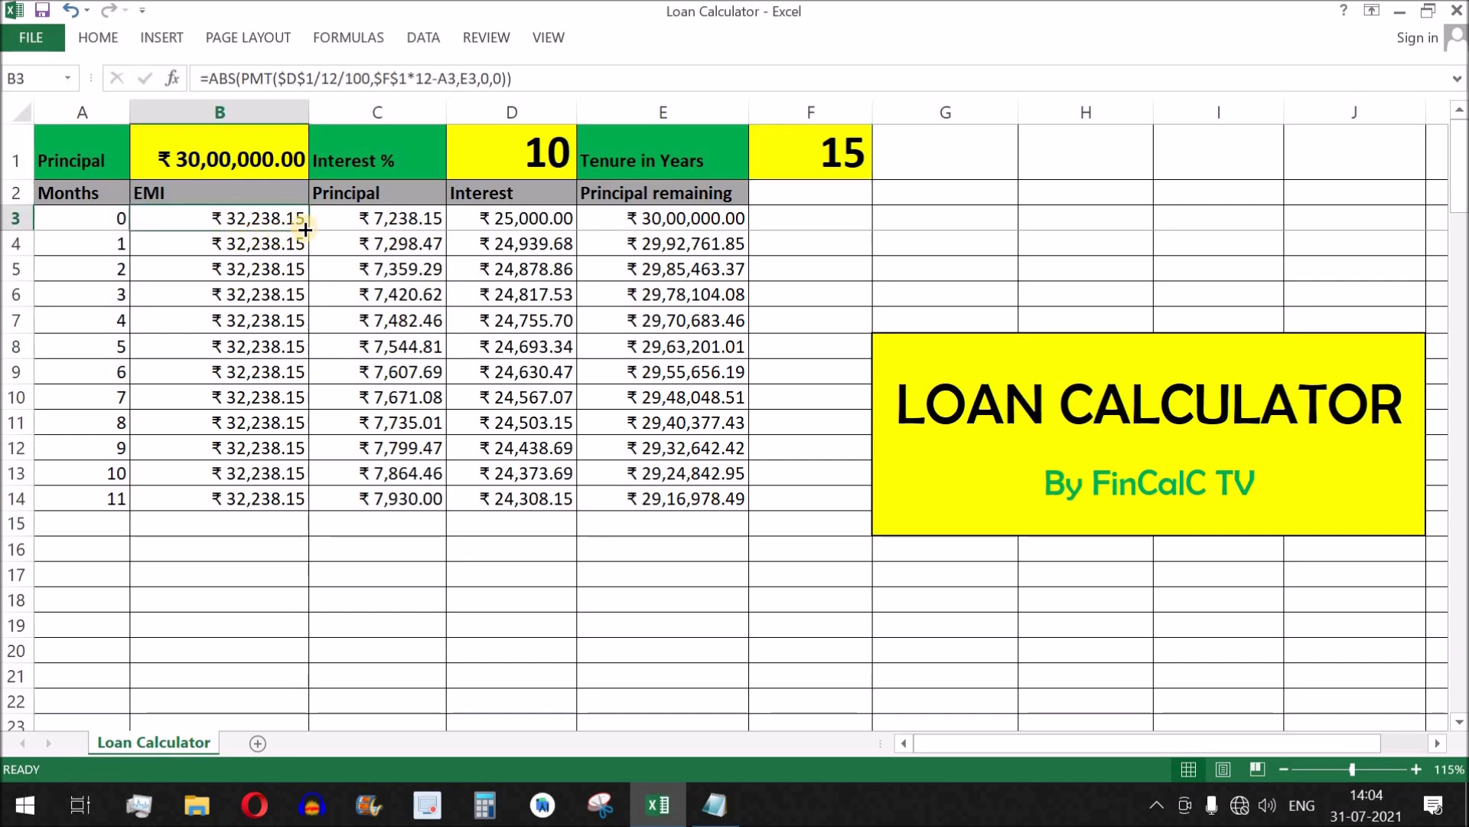
click(425, 230)
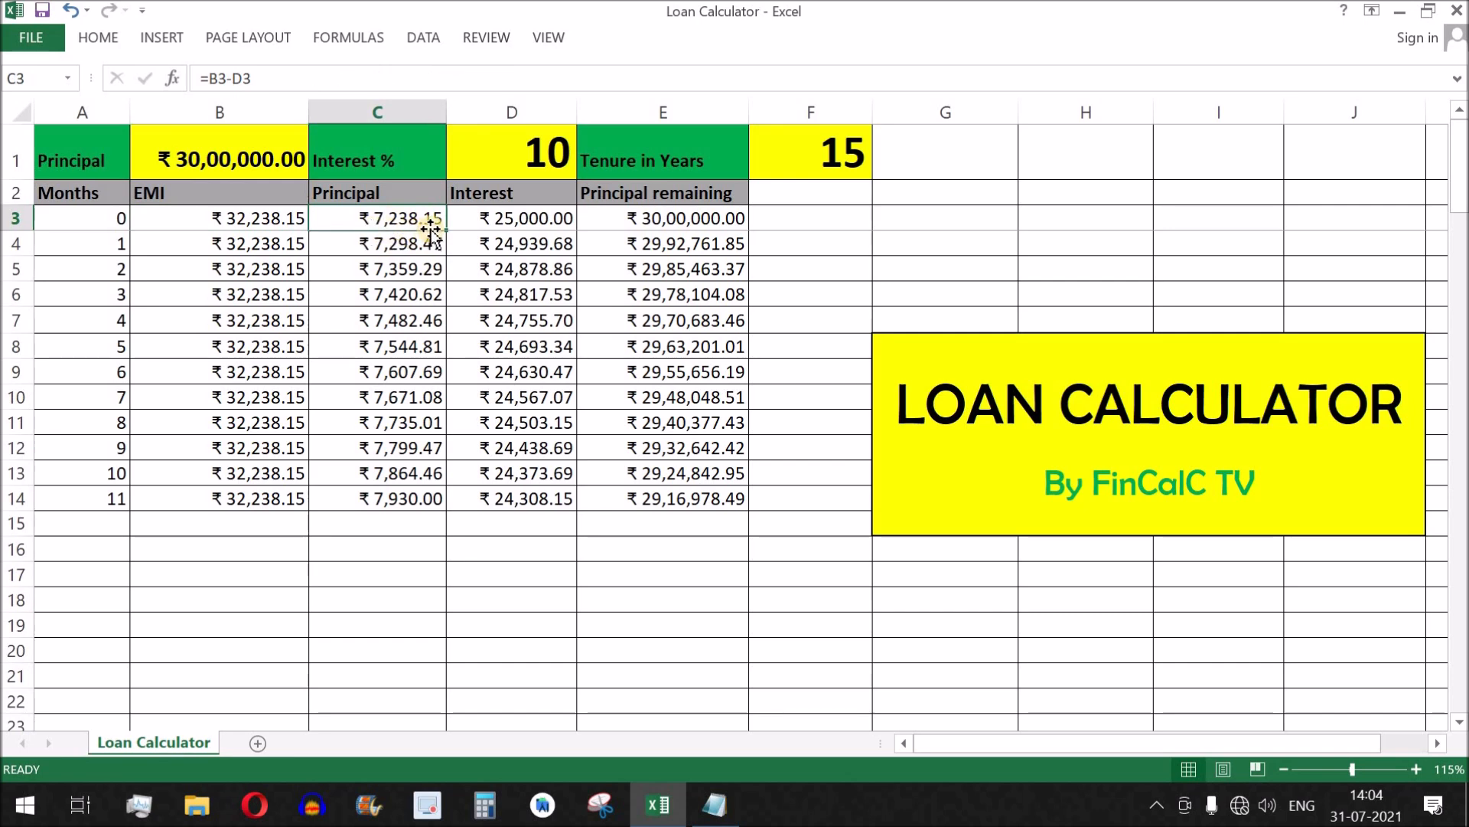
click(502, 231)
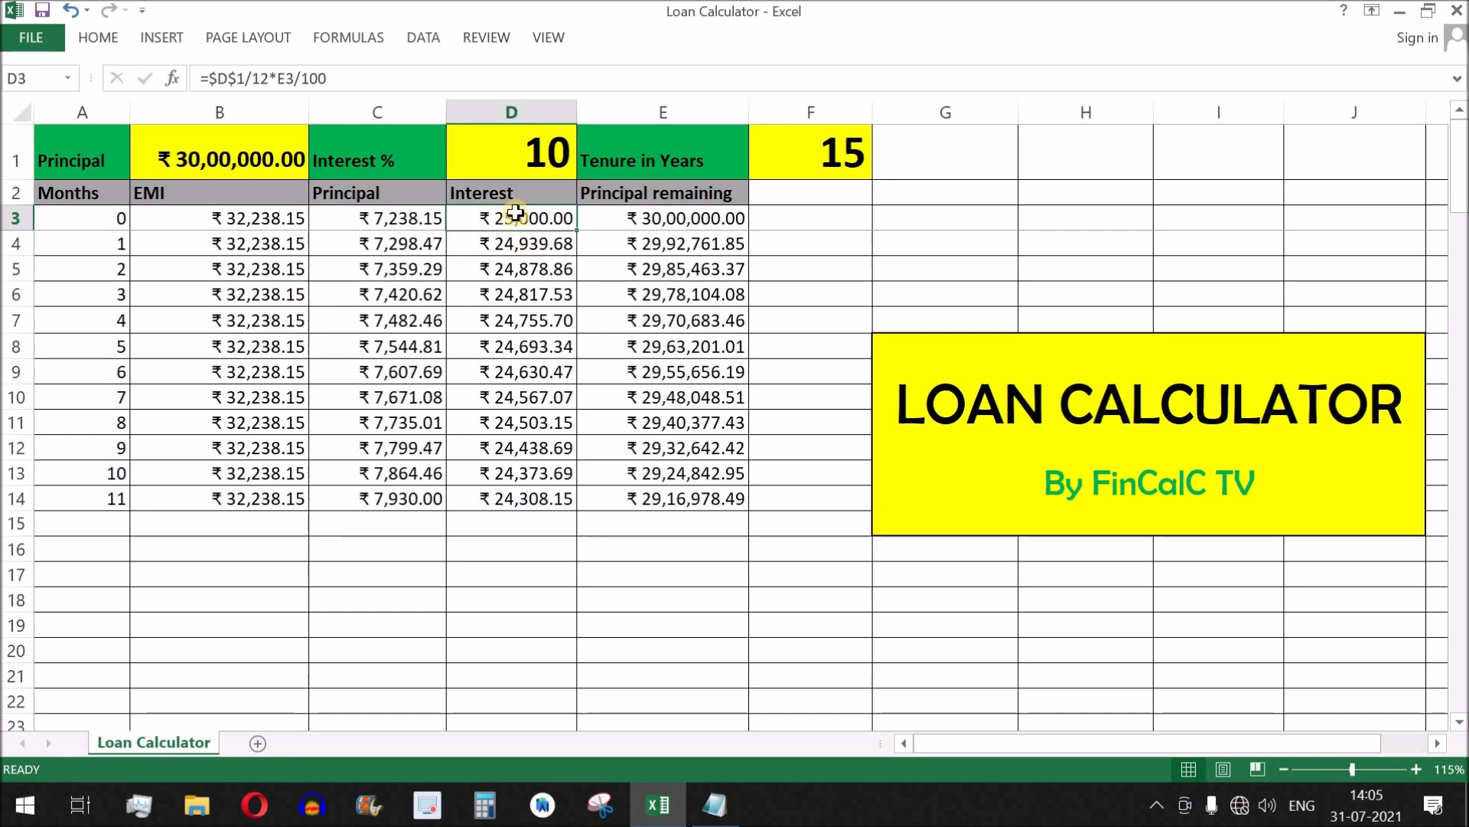
drag(514, 192, 514, 218)
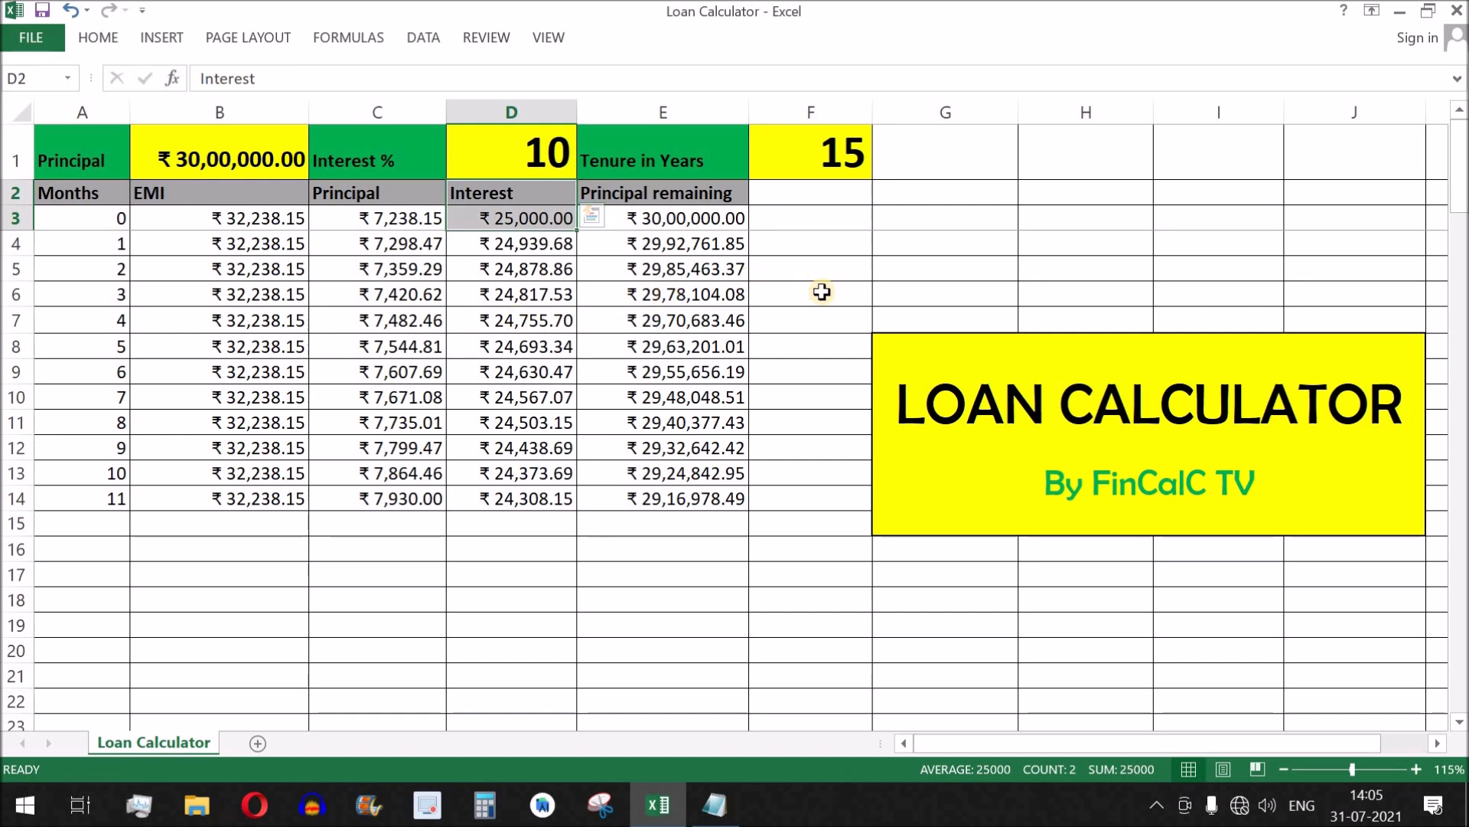
click(811, 178)
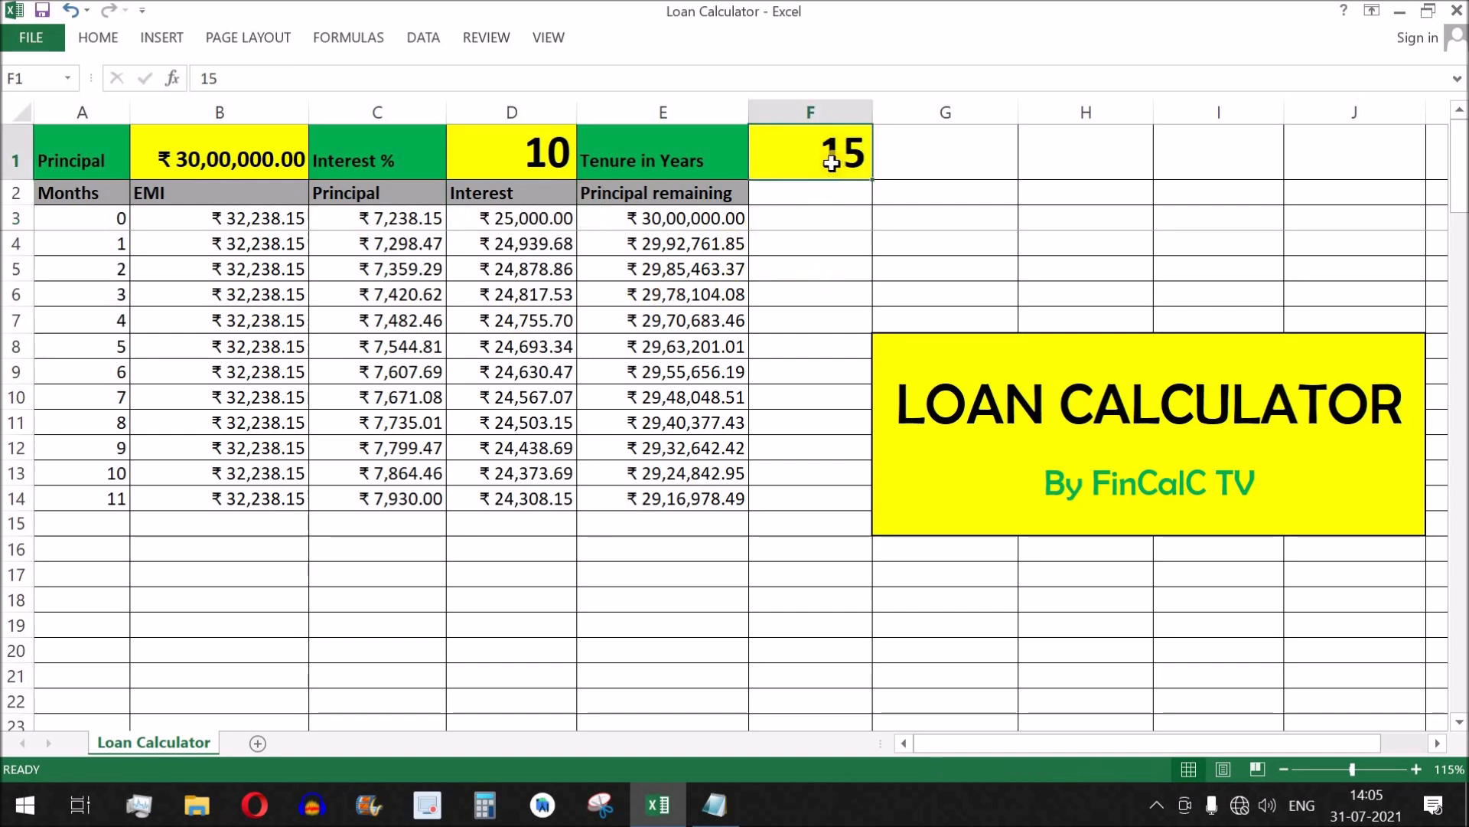
click(528, 147)
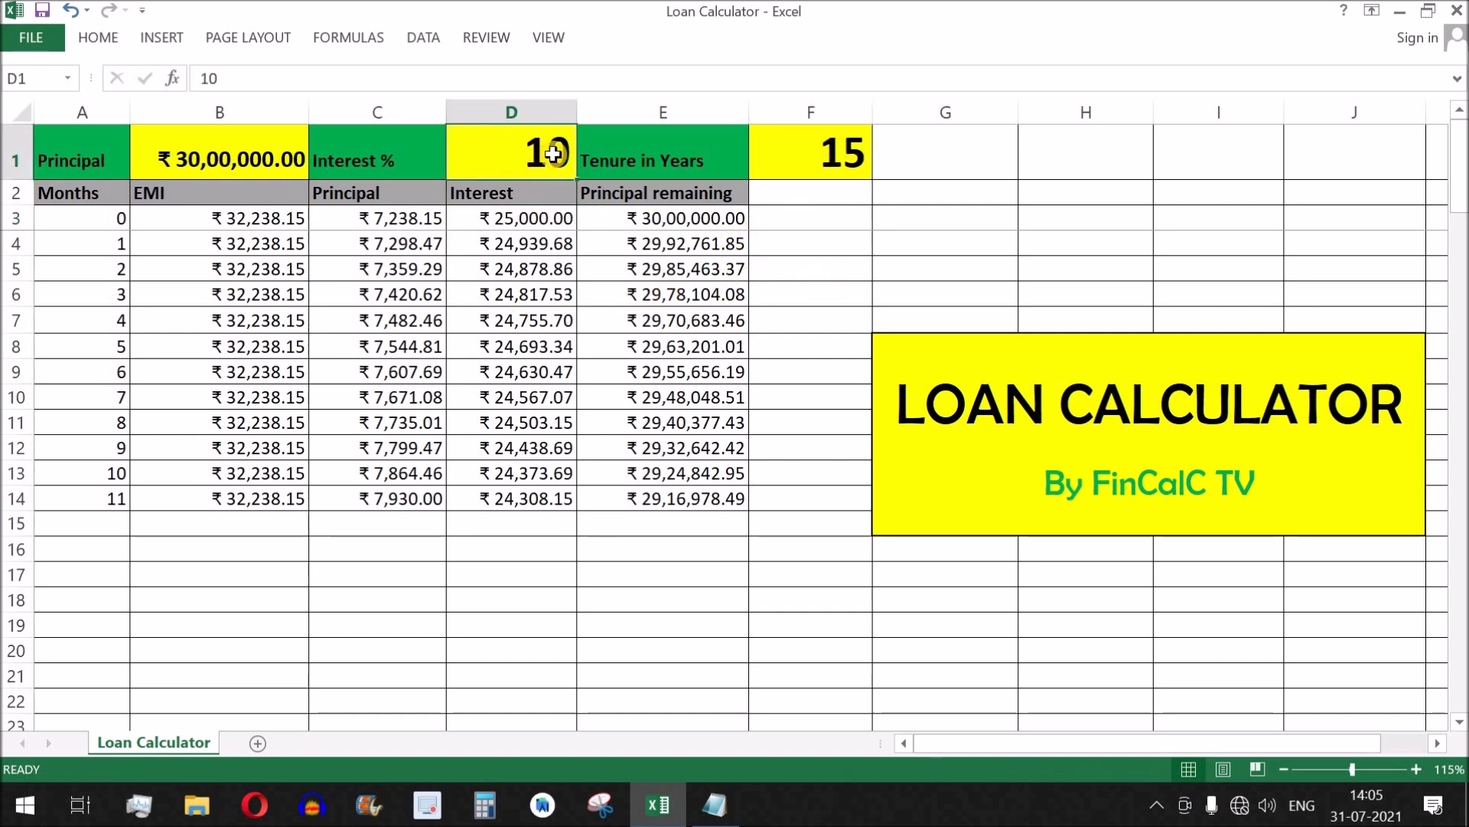
drag(532, 221, 541, 393)
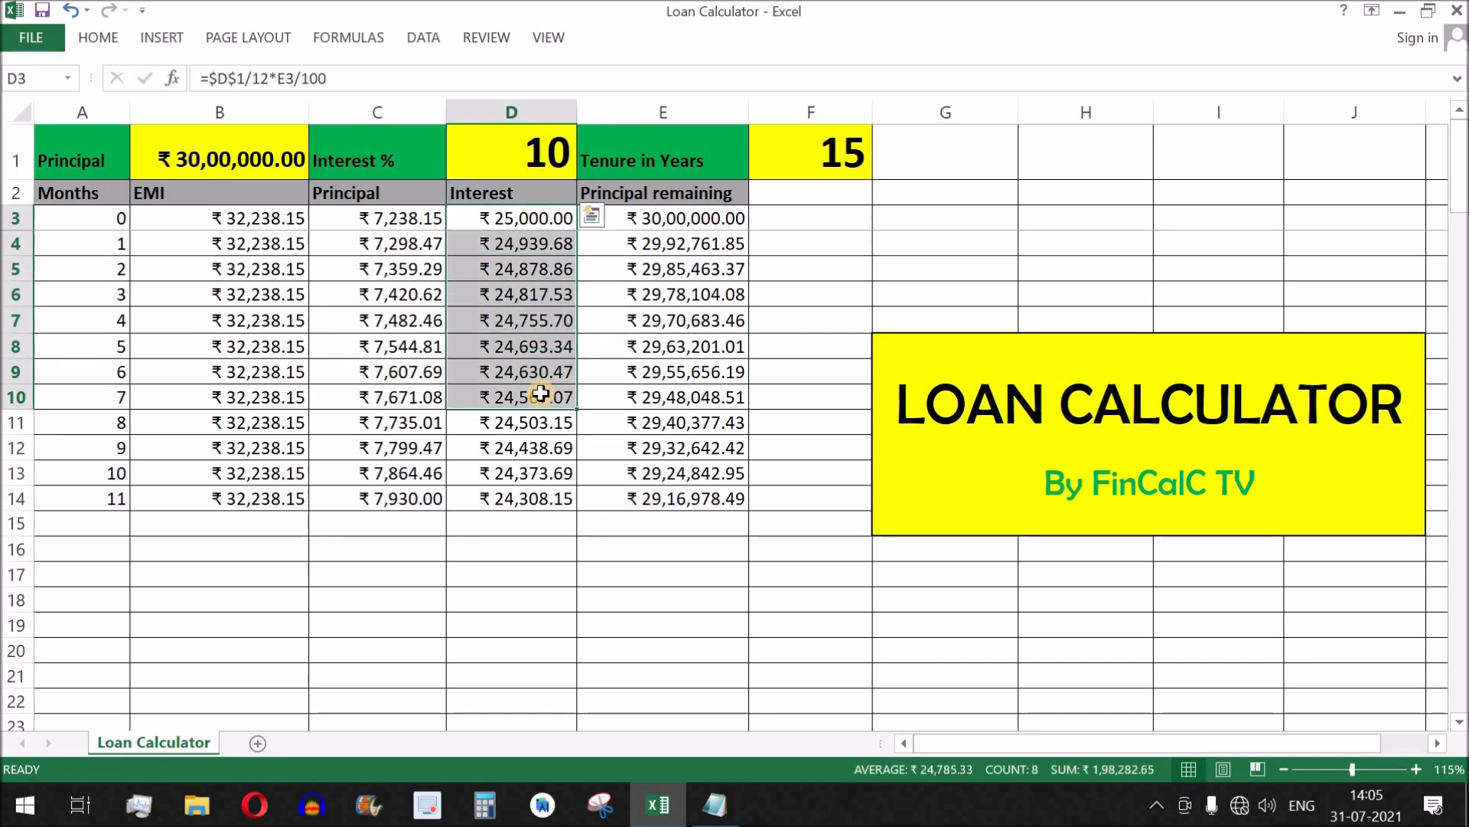
drag(203, 218, 217, 372)
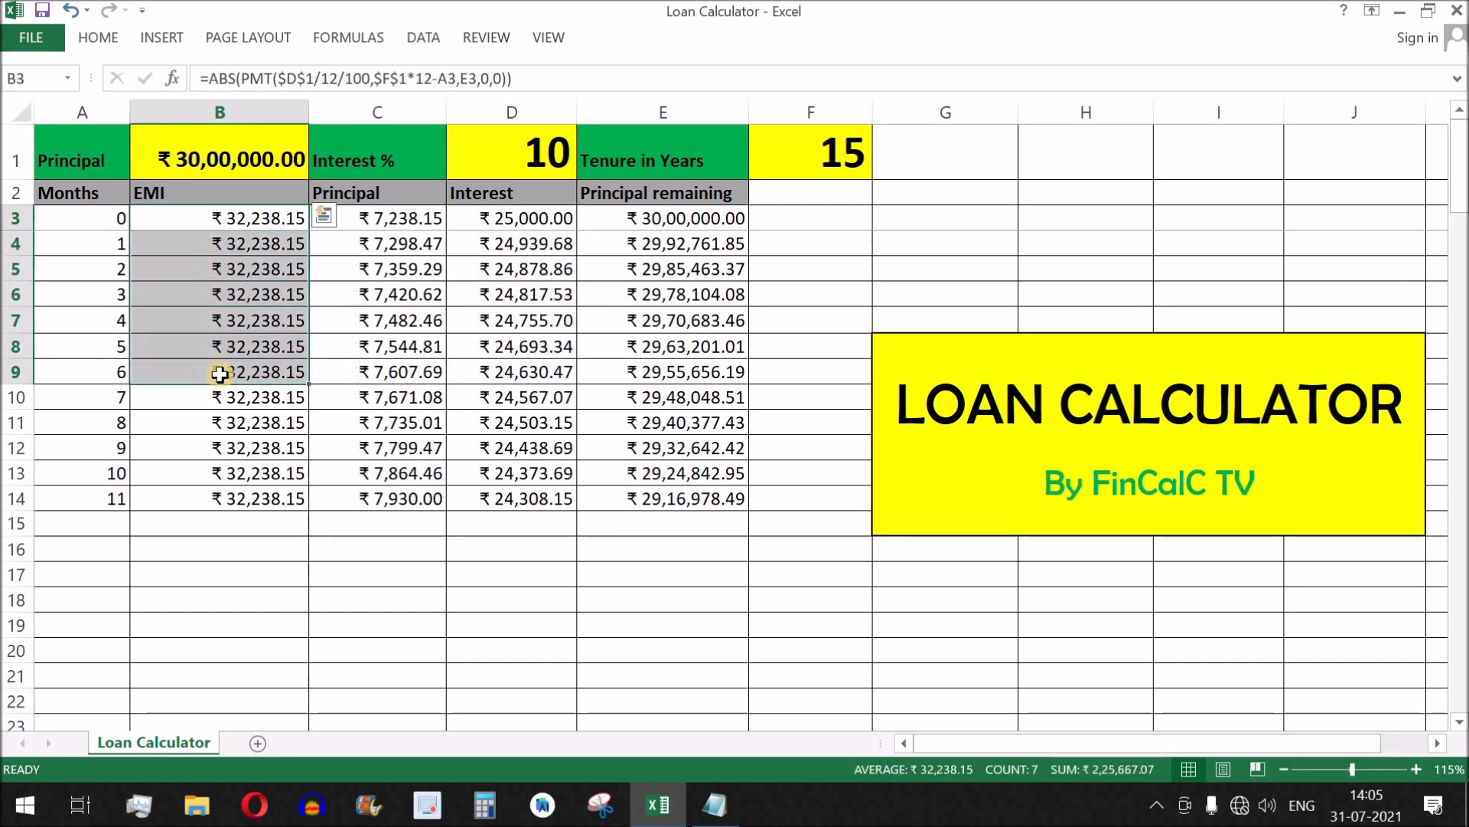
Set the Tenure in Years in F1 to 10.
click(800, 164)
text(10)
key(Return)
Set the Interest % in D1 to 7 and check the Principal and Interest columns down to row 14.
click(529, 162)
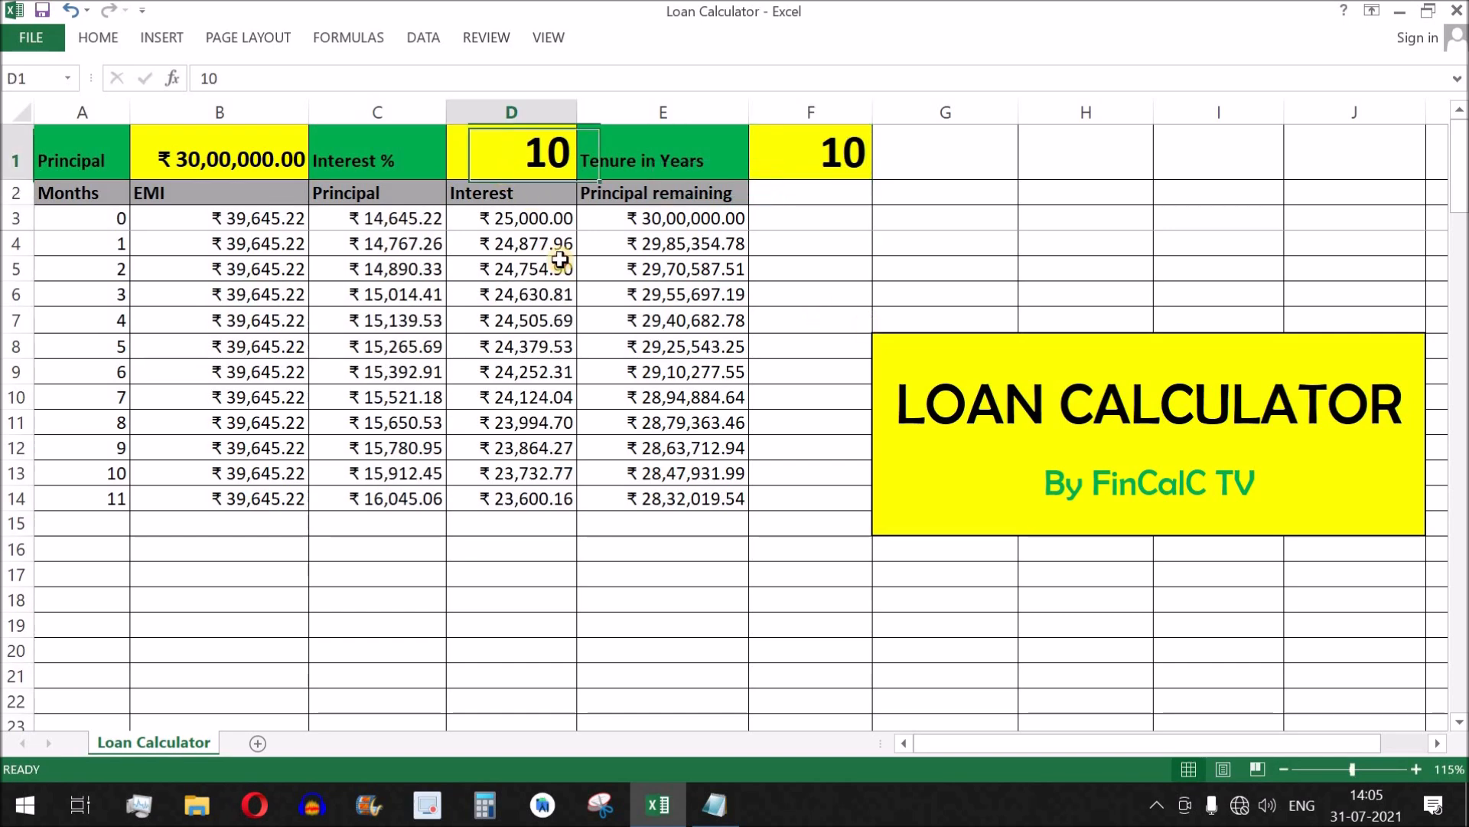
text(7)
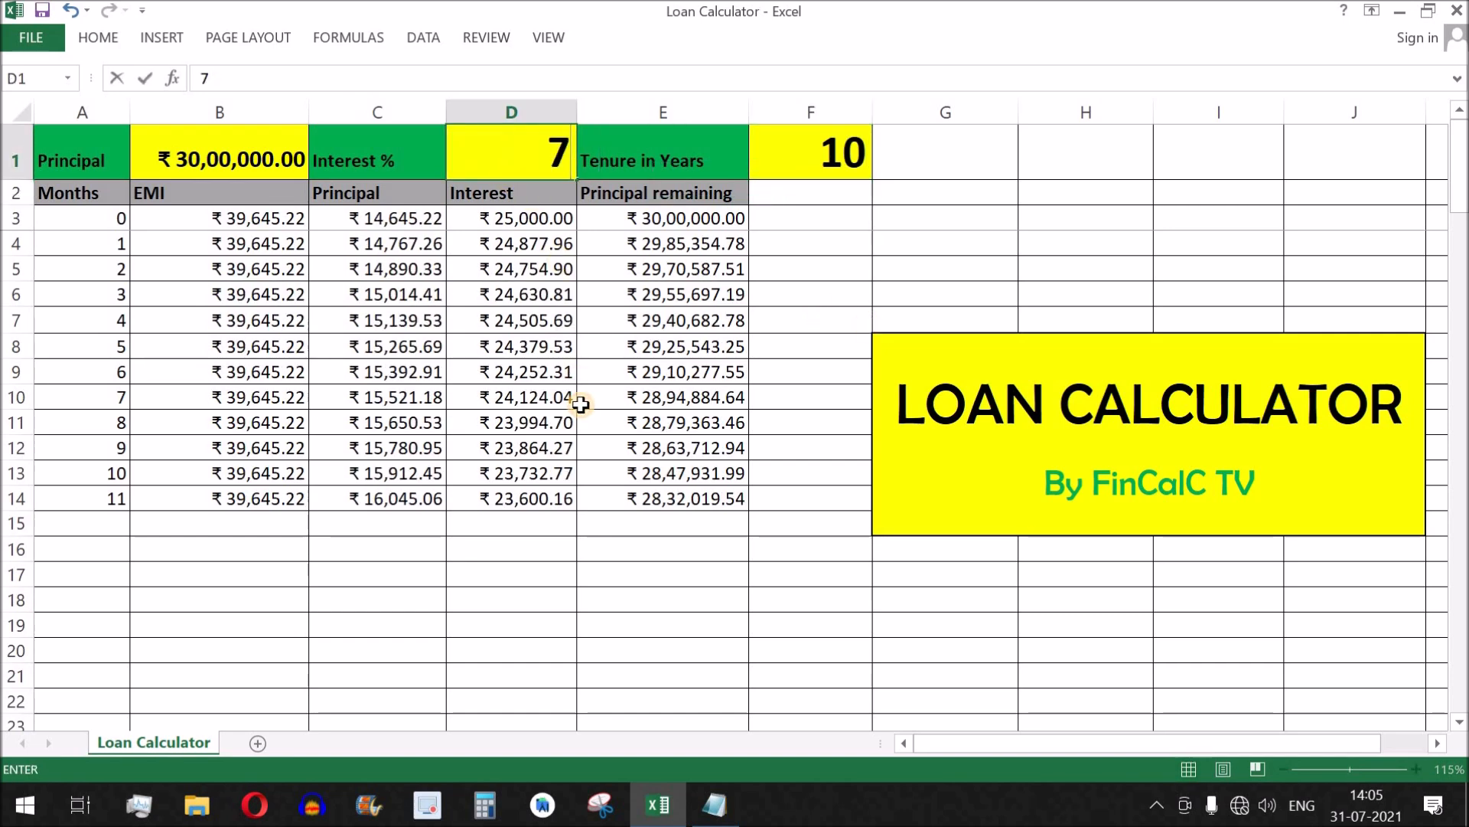
key(Return)
click(396, 224)
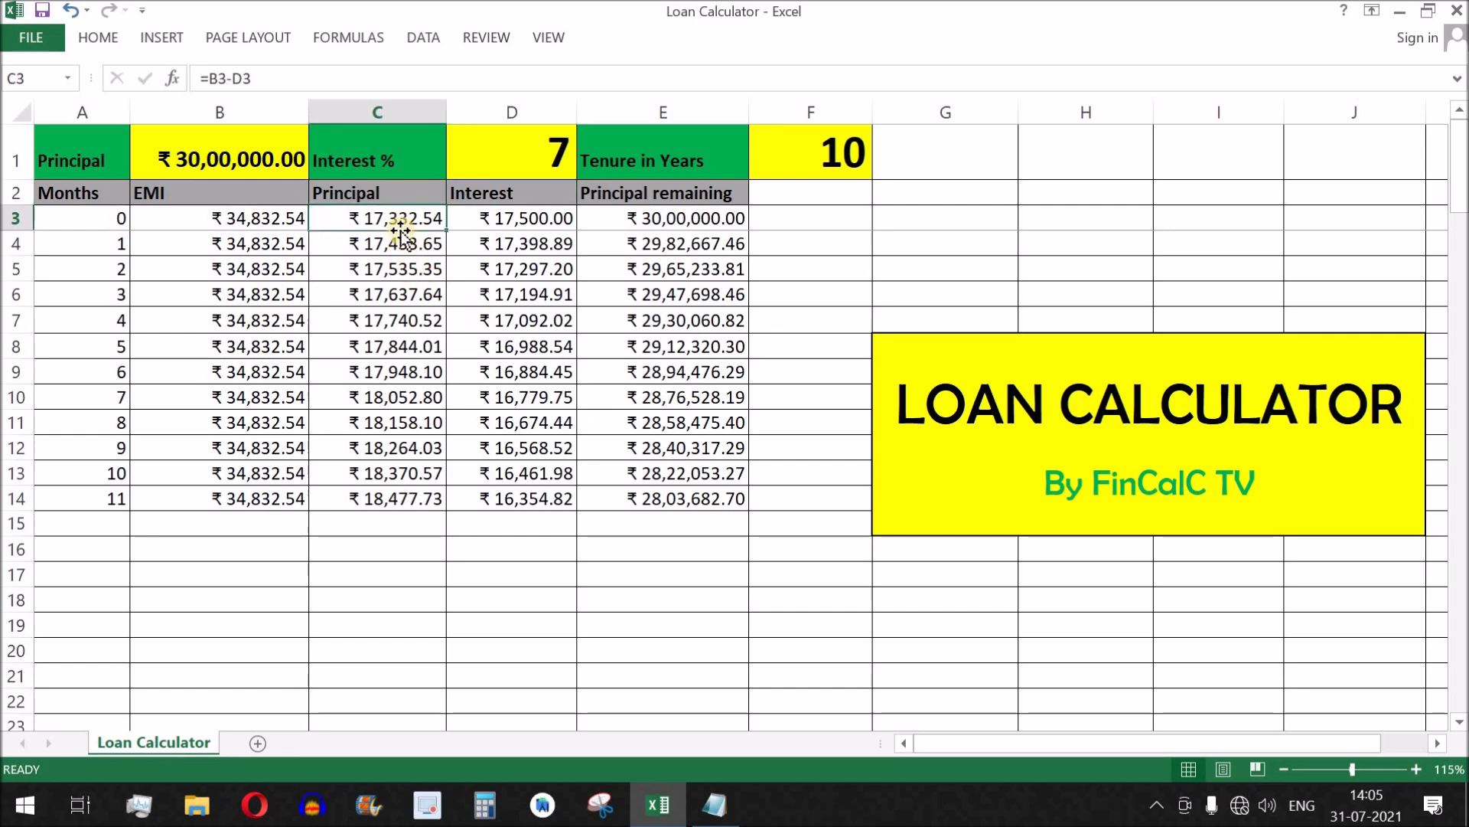
drag(414, 220, 539, 246)
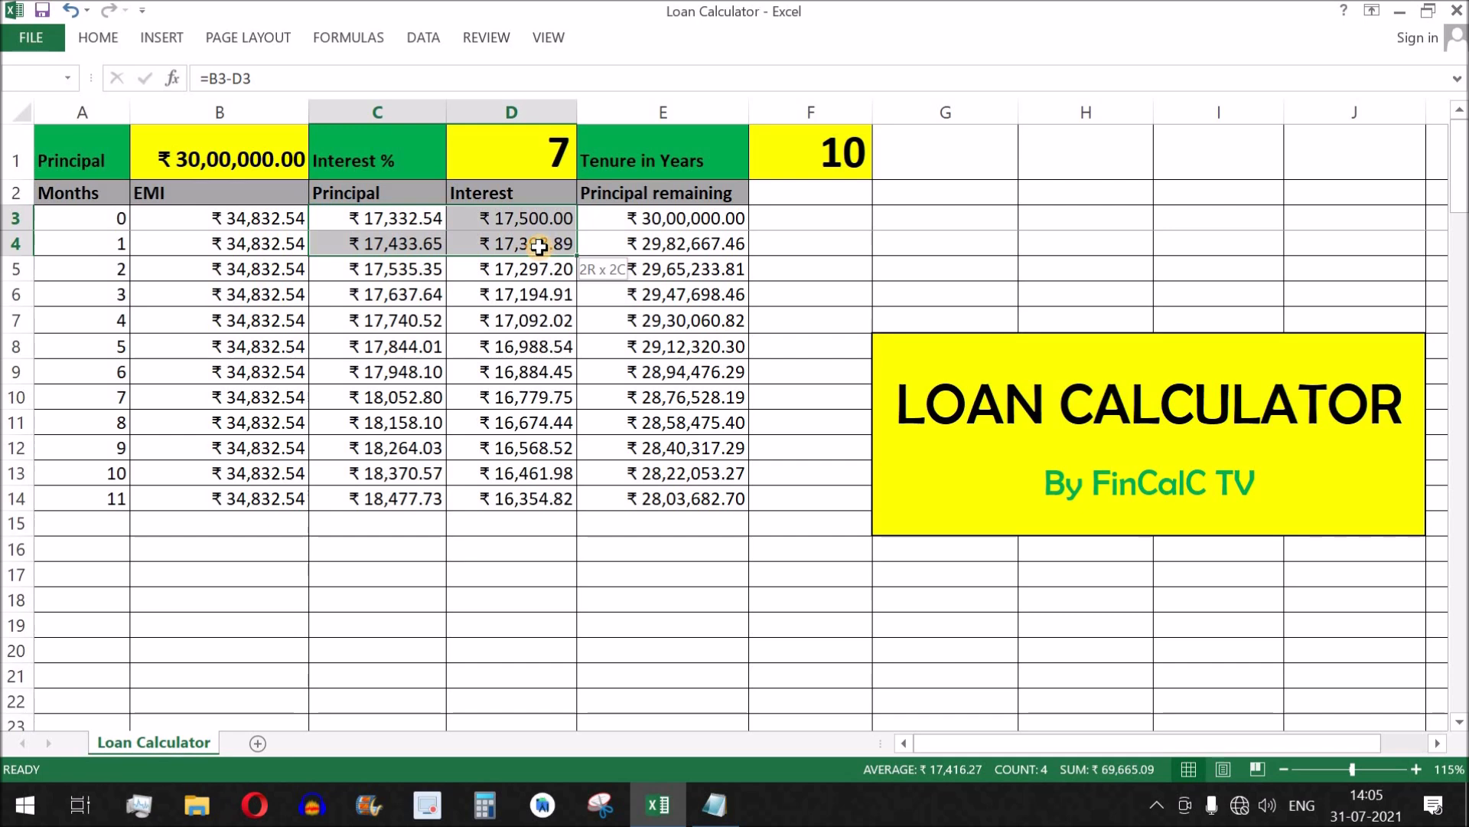
drag(389, 220, 395, 499)
drag(539, 220, 533, 502)
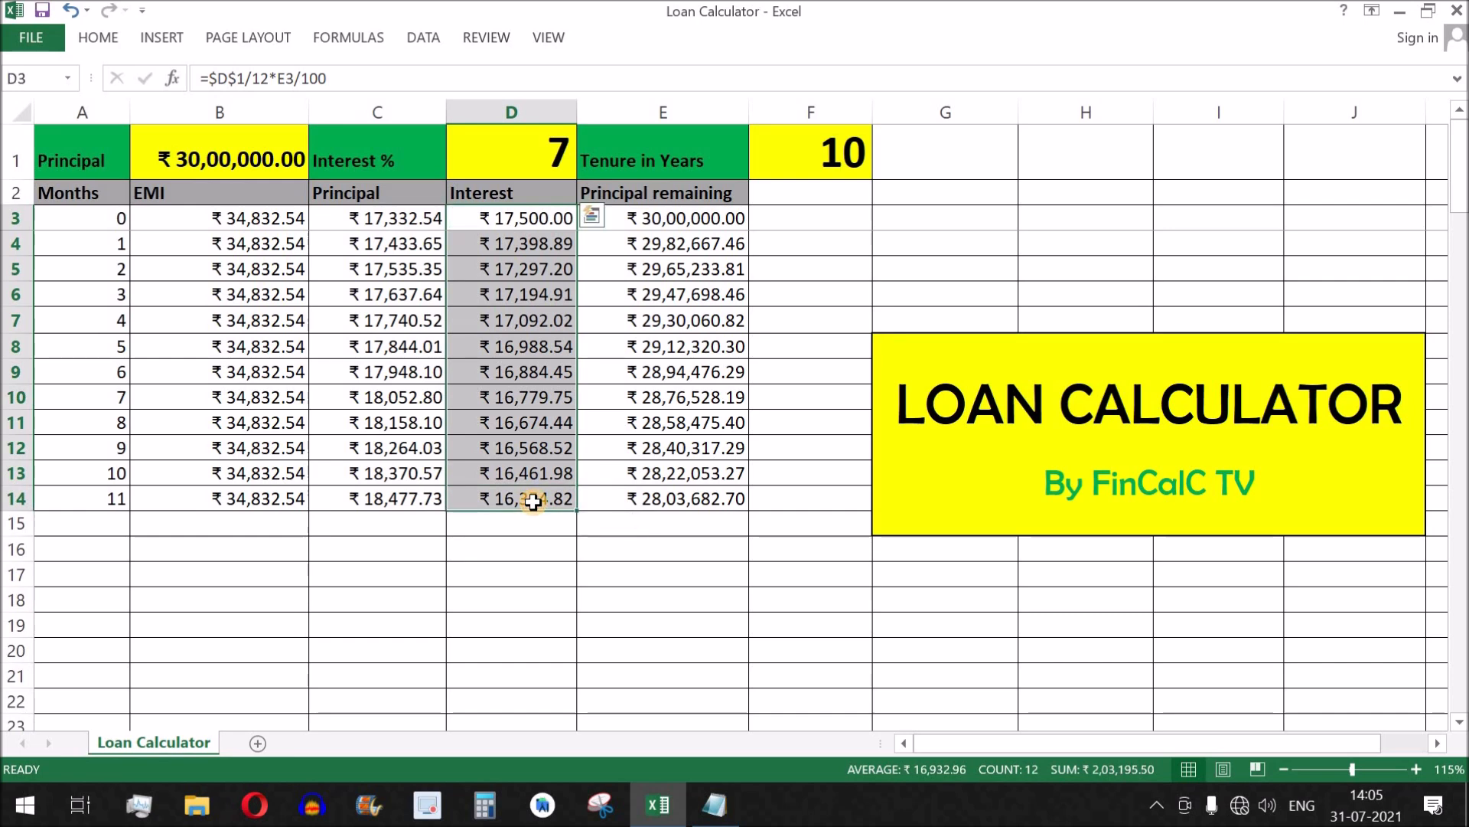
Highlight the text to read in the other open window and return to the loan calculator workbook.
key(alt+Tab)
drag(65, 145, 210, 146)
drag(340, 145, 617, 145)
key(alt+Tab)
Set the loan inputs to a Principal of 300000 in B1, Interest % of 10 in D1 and Tenure in Years of 3 in F1.
click(268, 167)
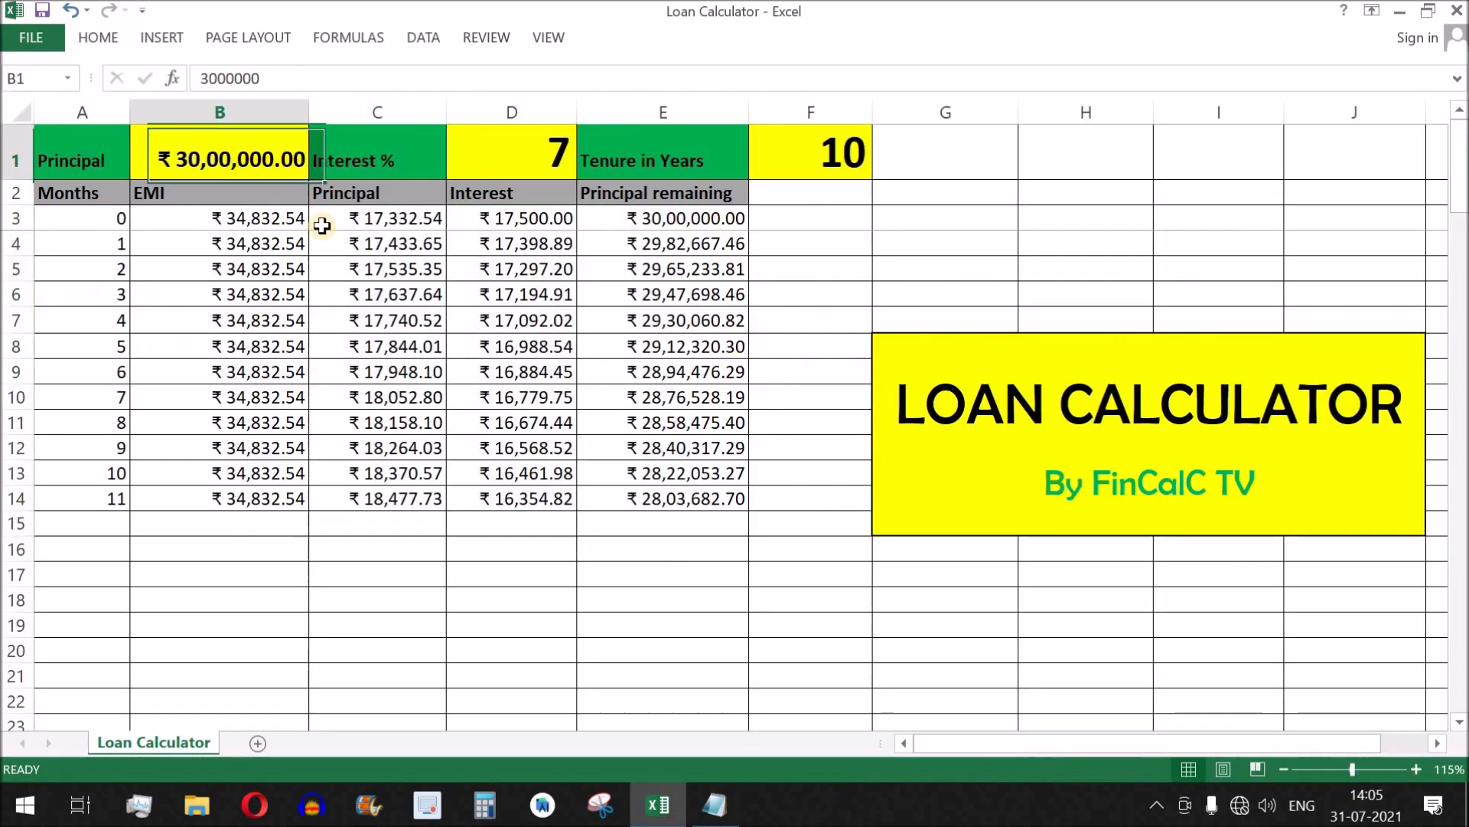
text(3,00,)
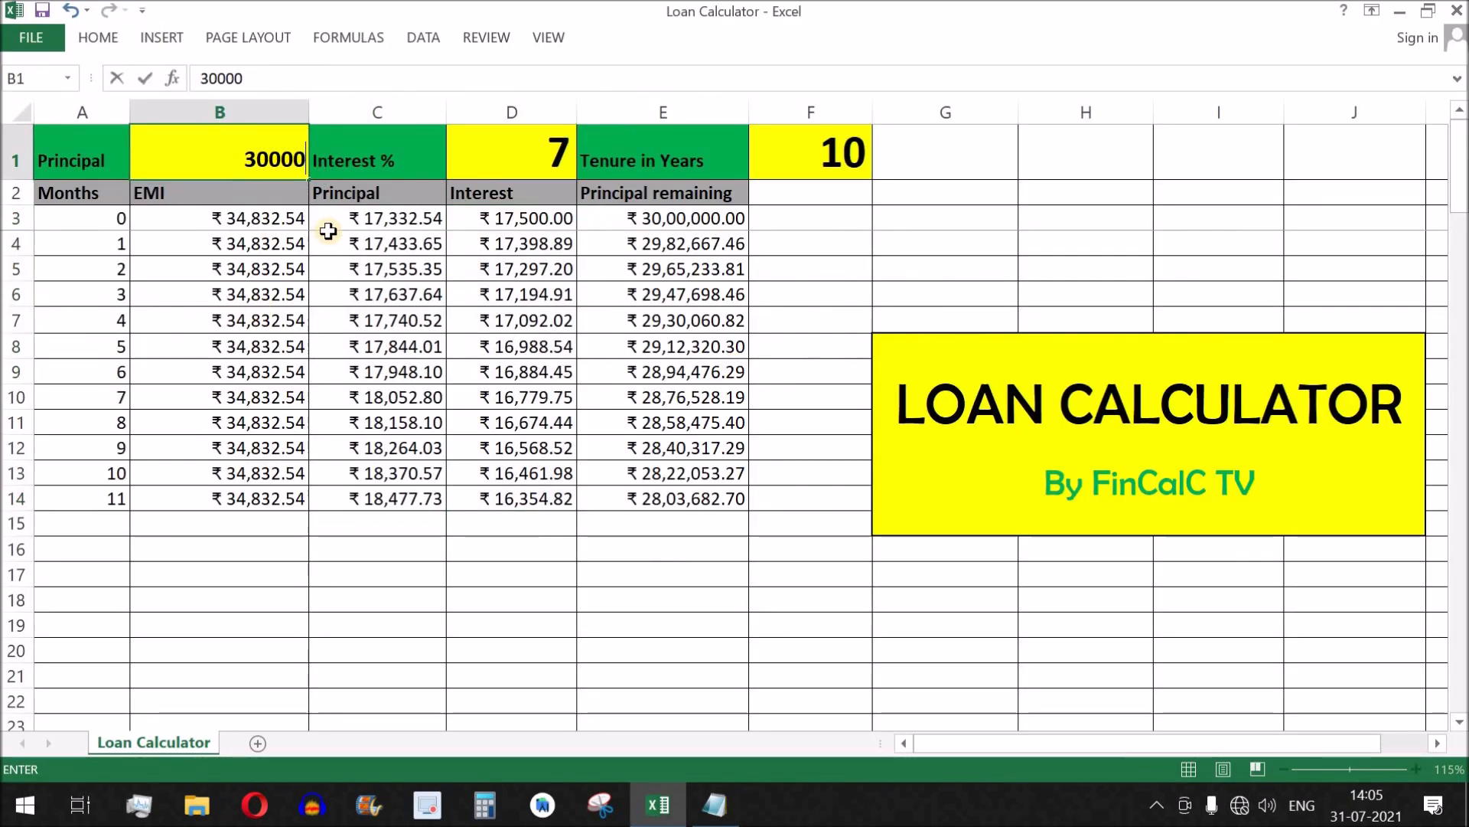
text(000)
key(Tab)
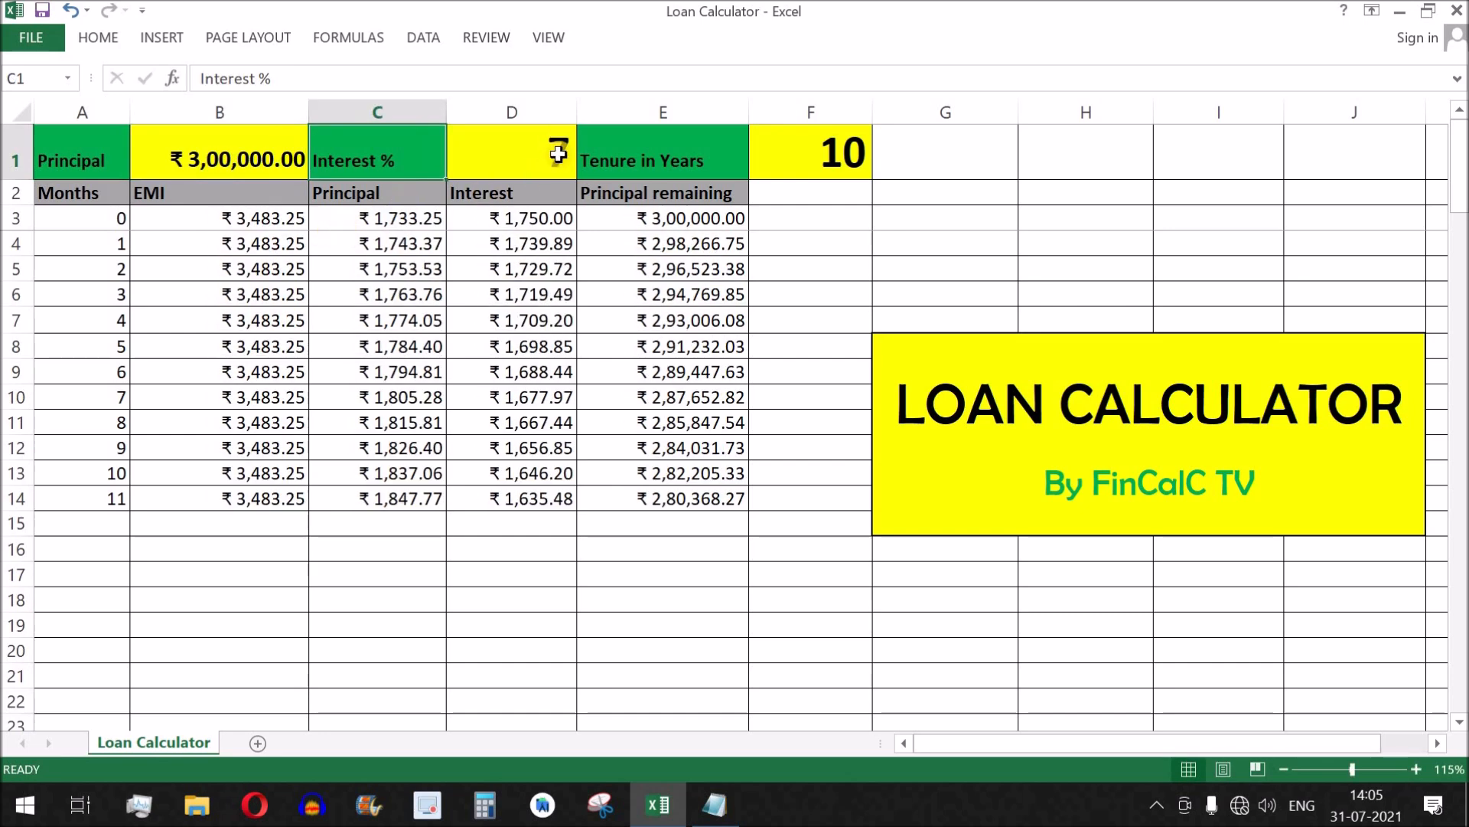
click(544, 175)
text(10)
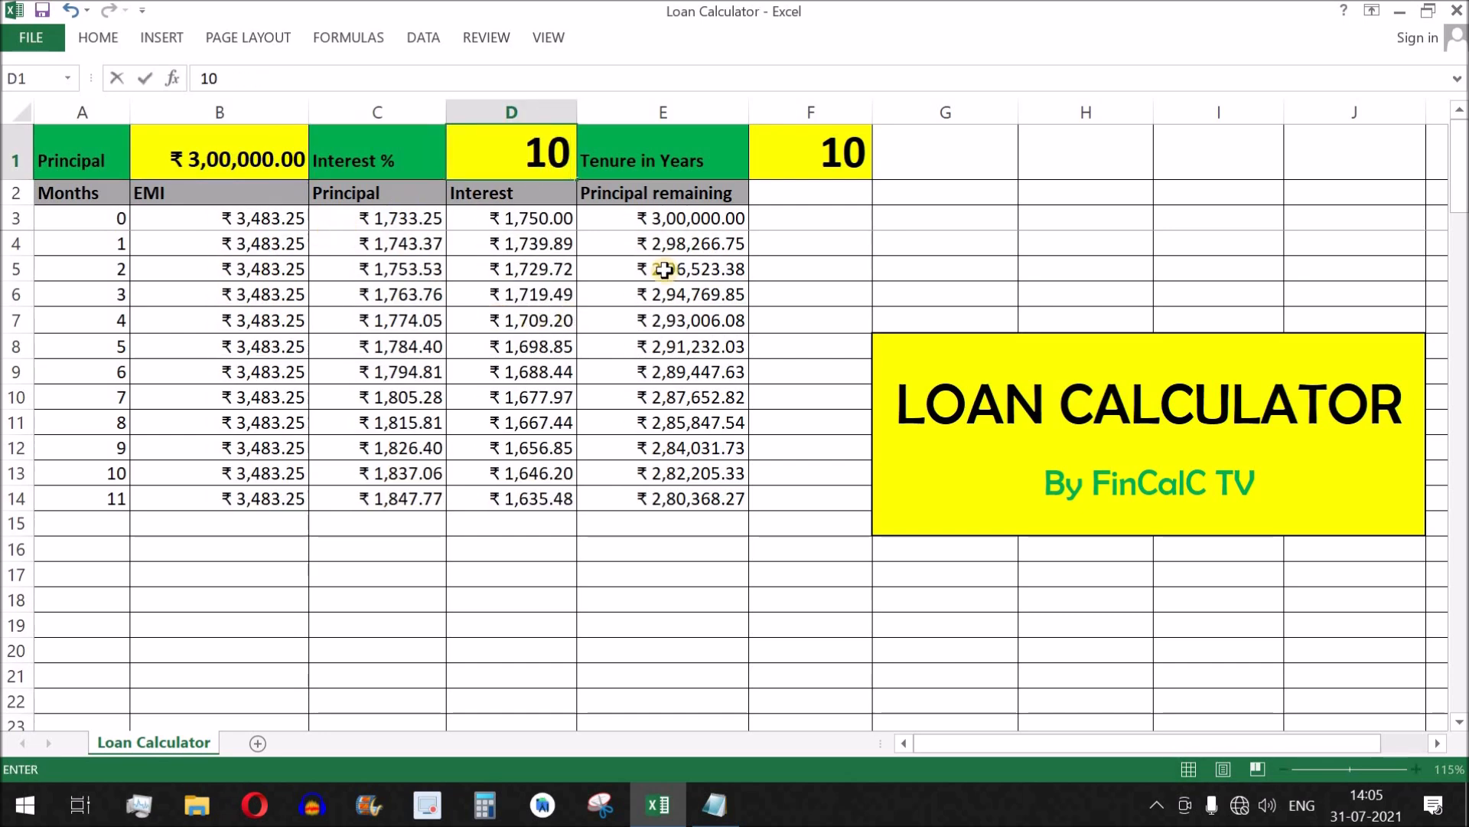
click(827, 165)
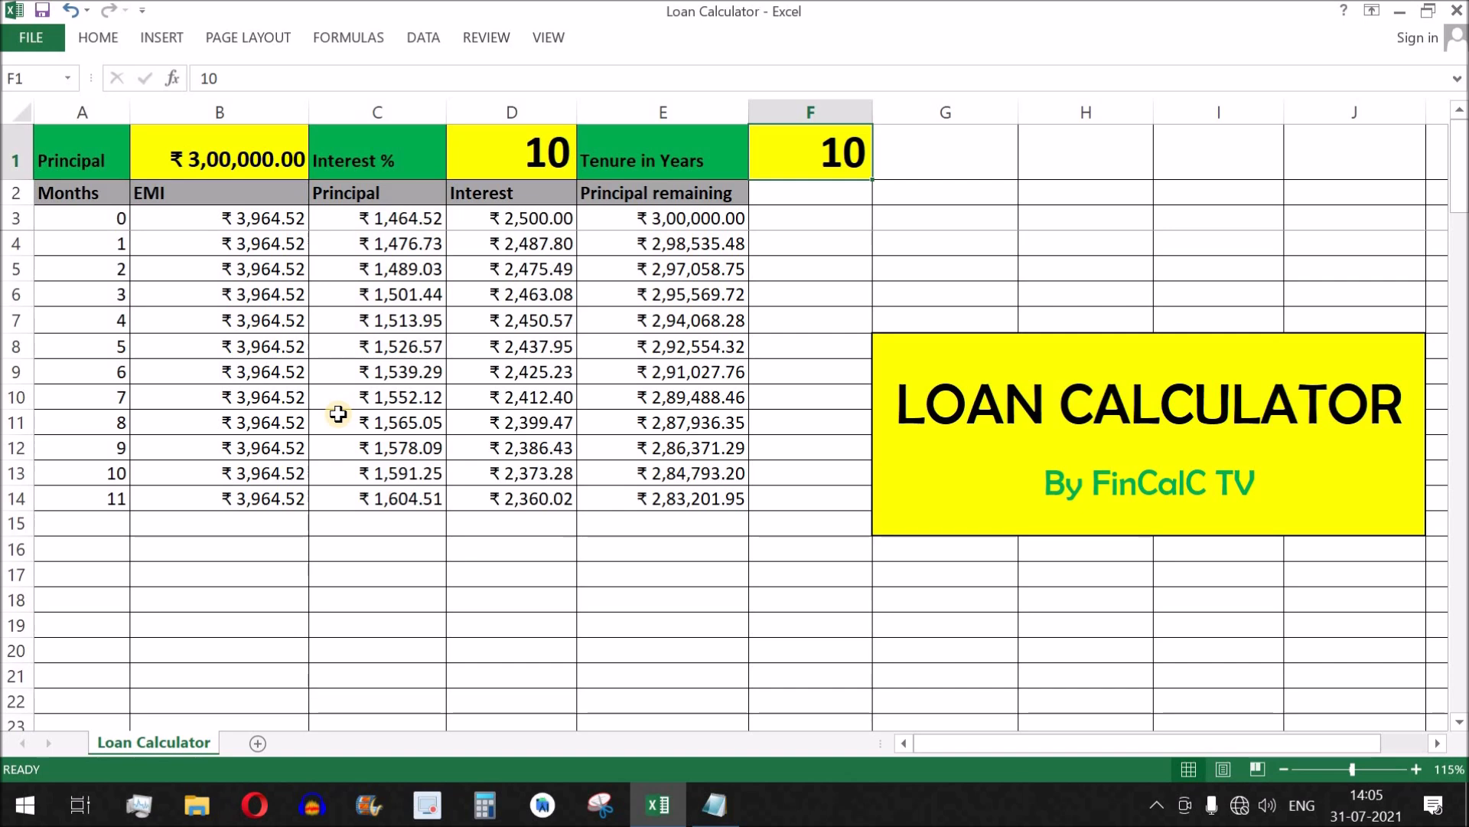
text(3)
key(Return)
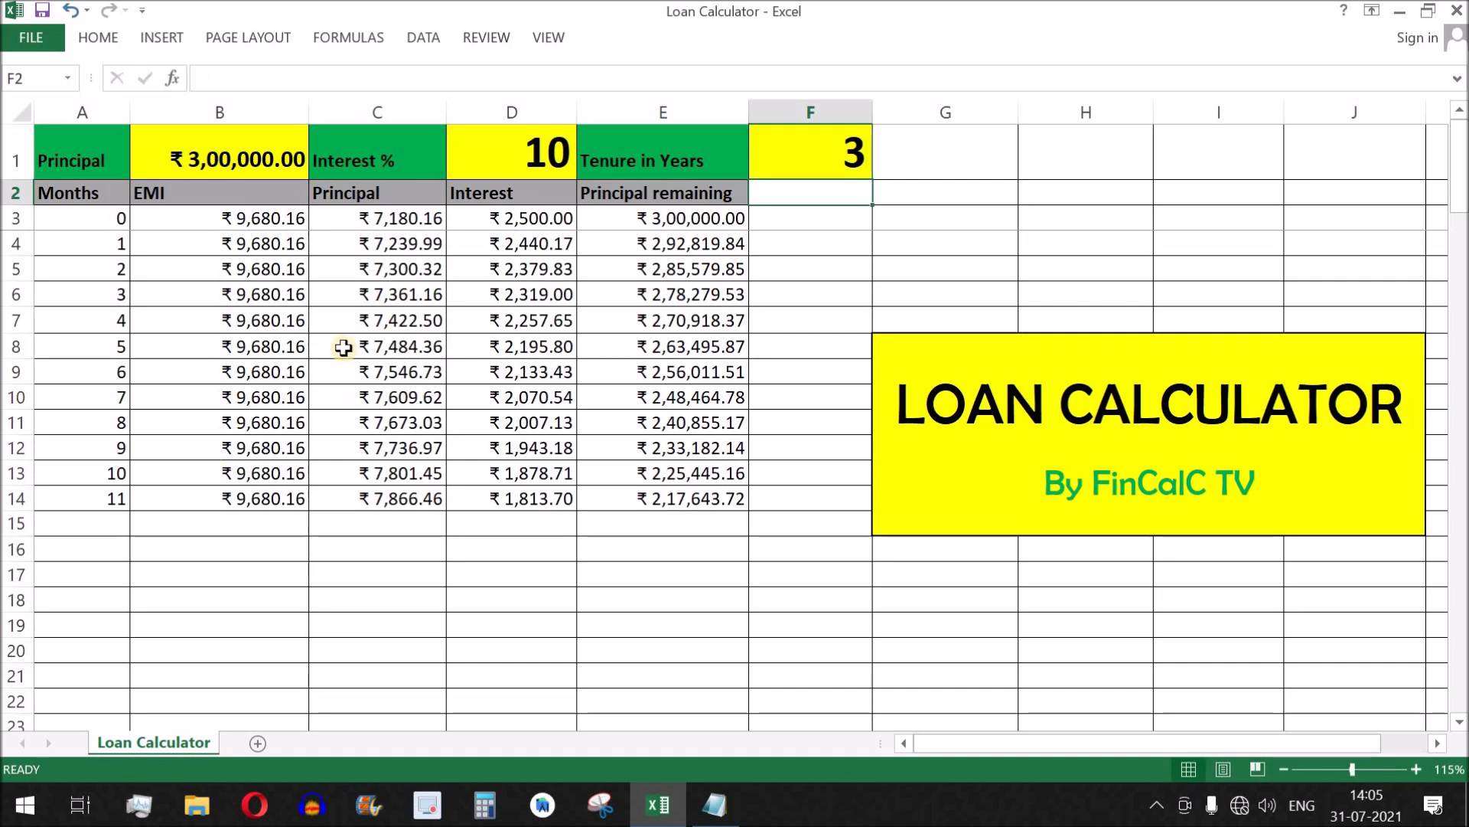
Examine the loan inputs in row 1 and how EMI, Principal and Interest develop over months 0 to 11.
drag(230, 153, 838, 161)
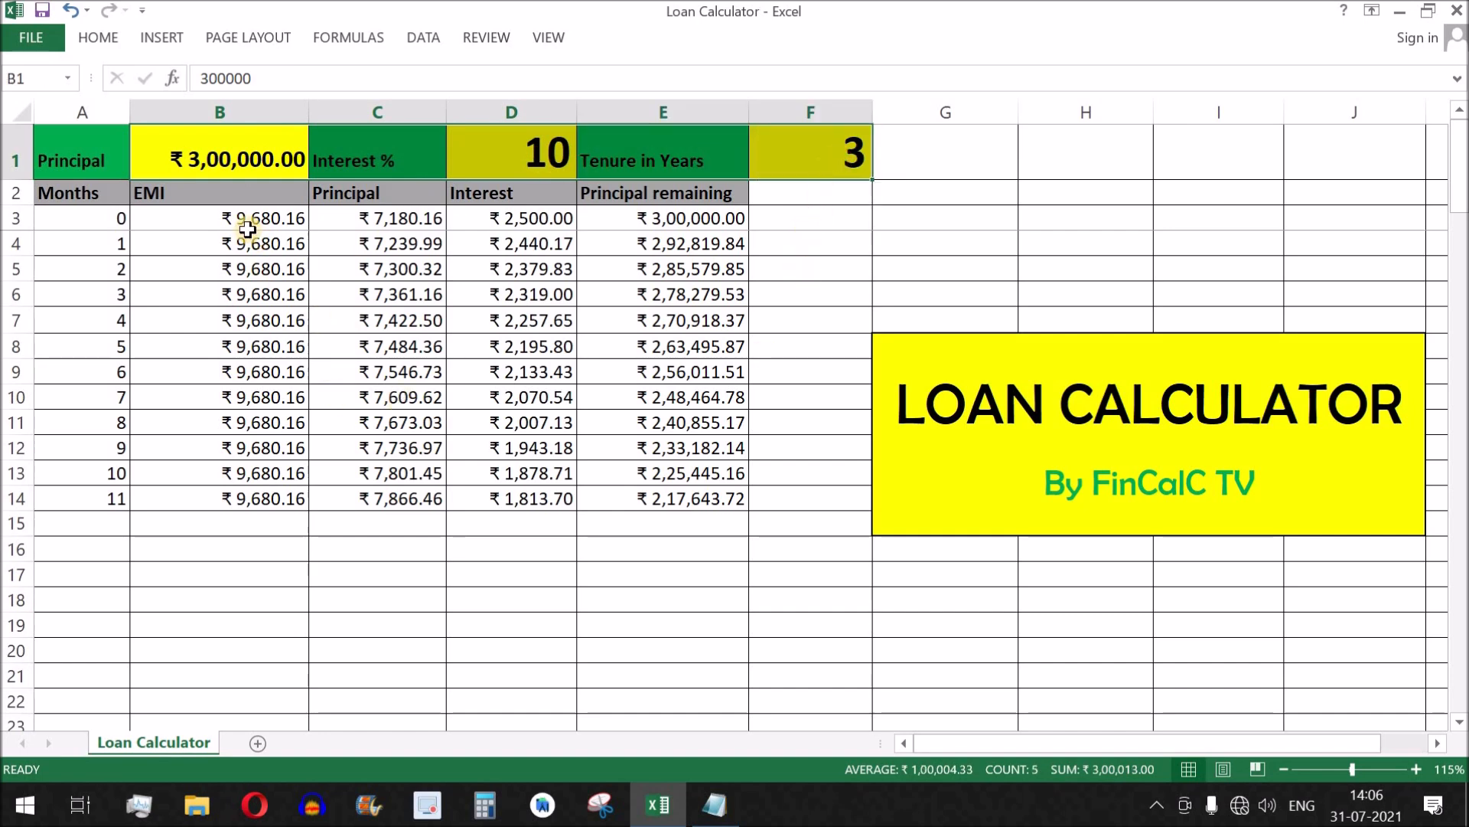
drag(223, 219, 538, 224)
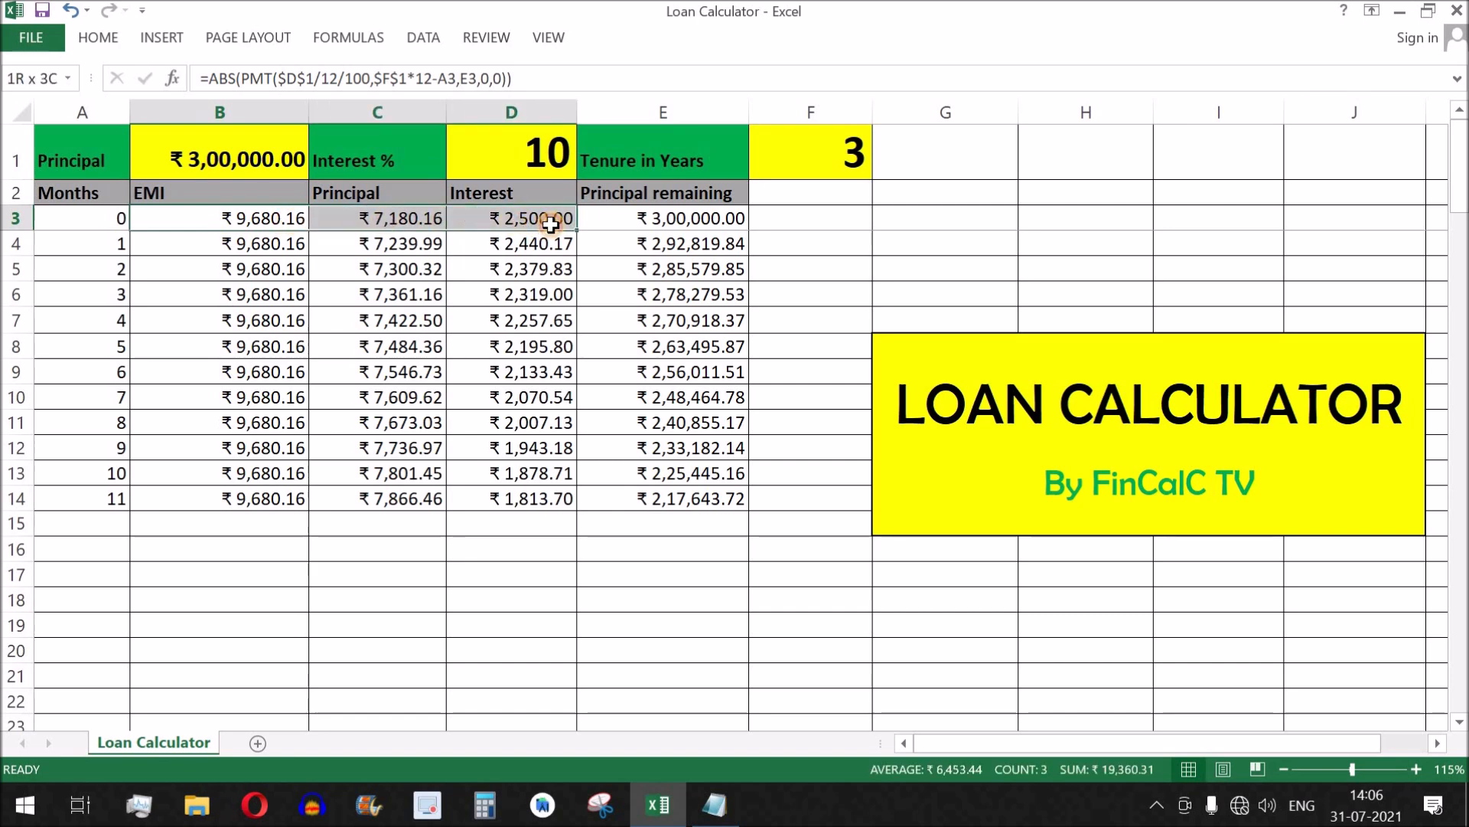
drag(551, 224, 570, 505)
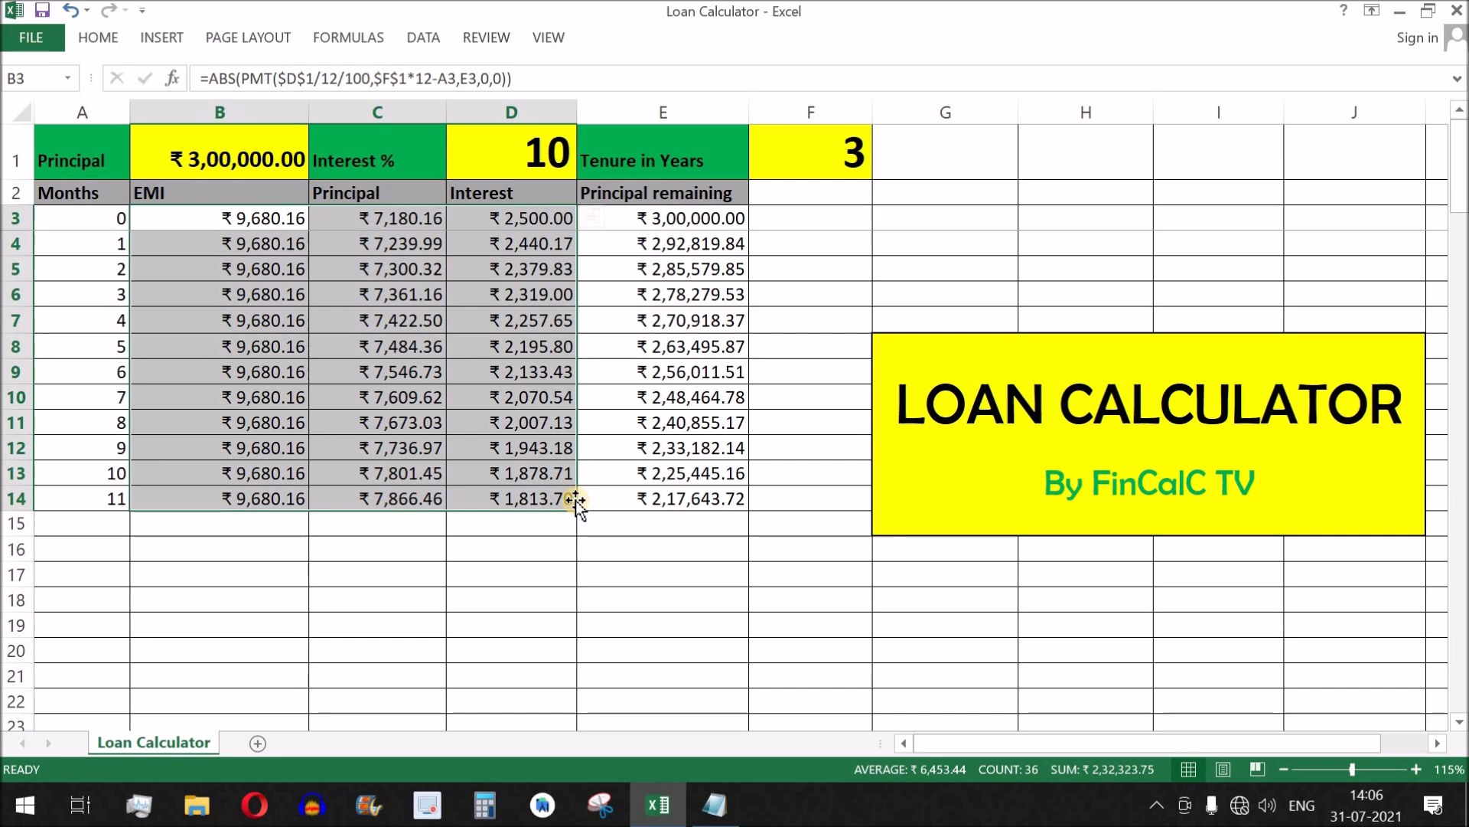
drag(229, 161, 807, 154)
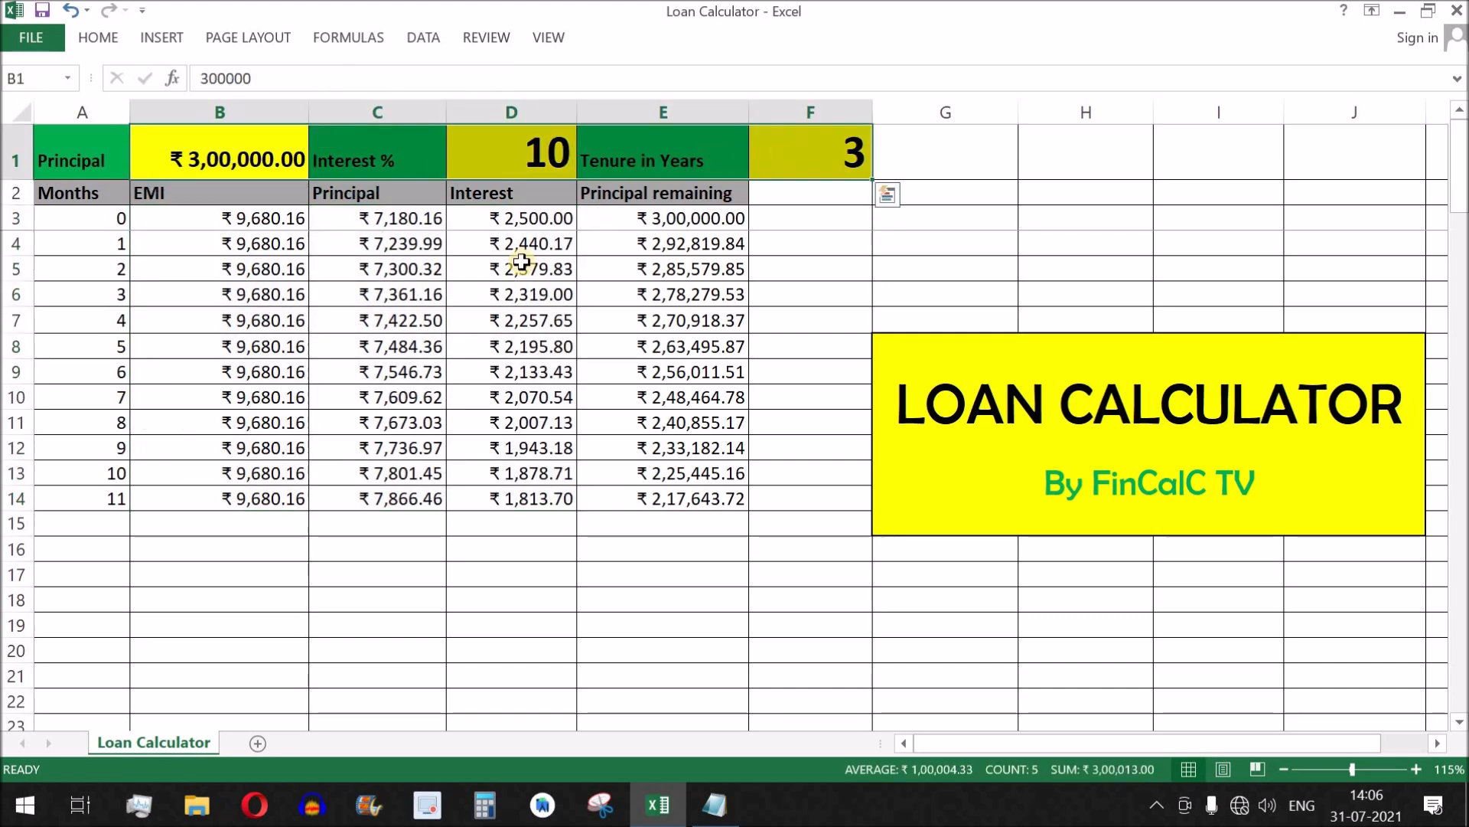
click(277, 221)
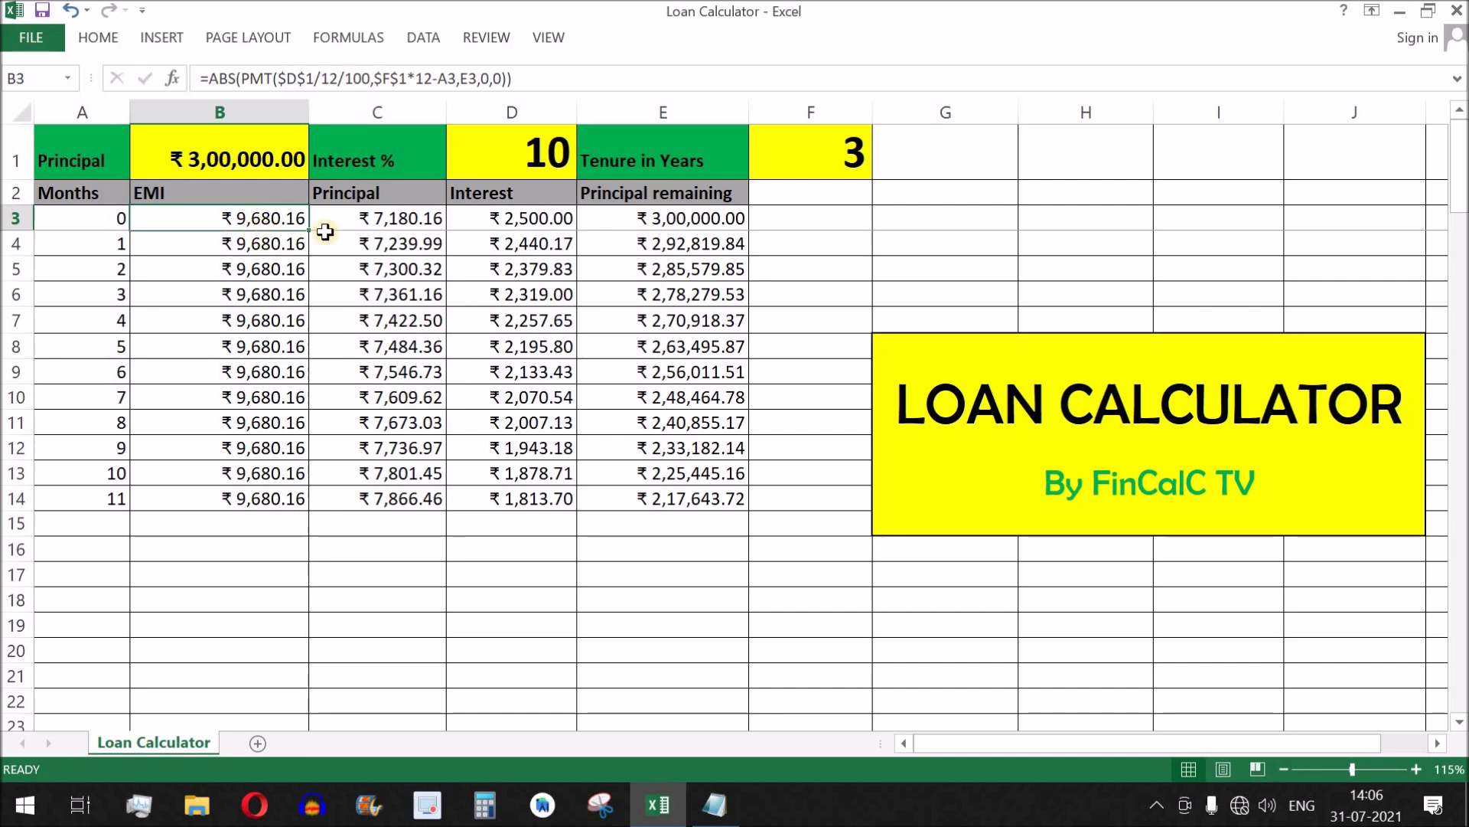
click(413, 220)
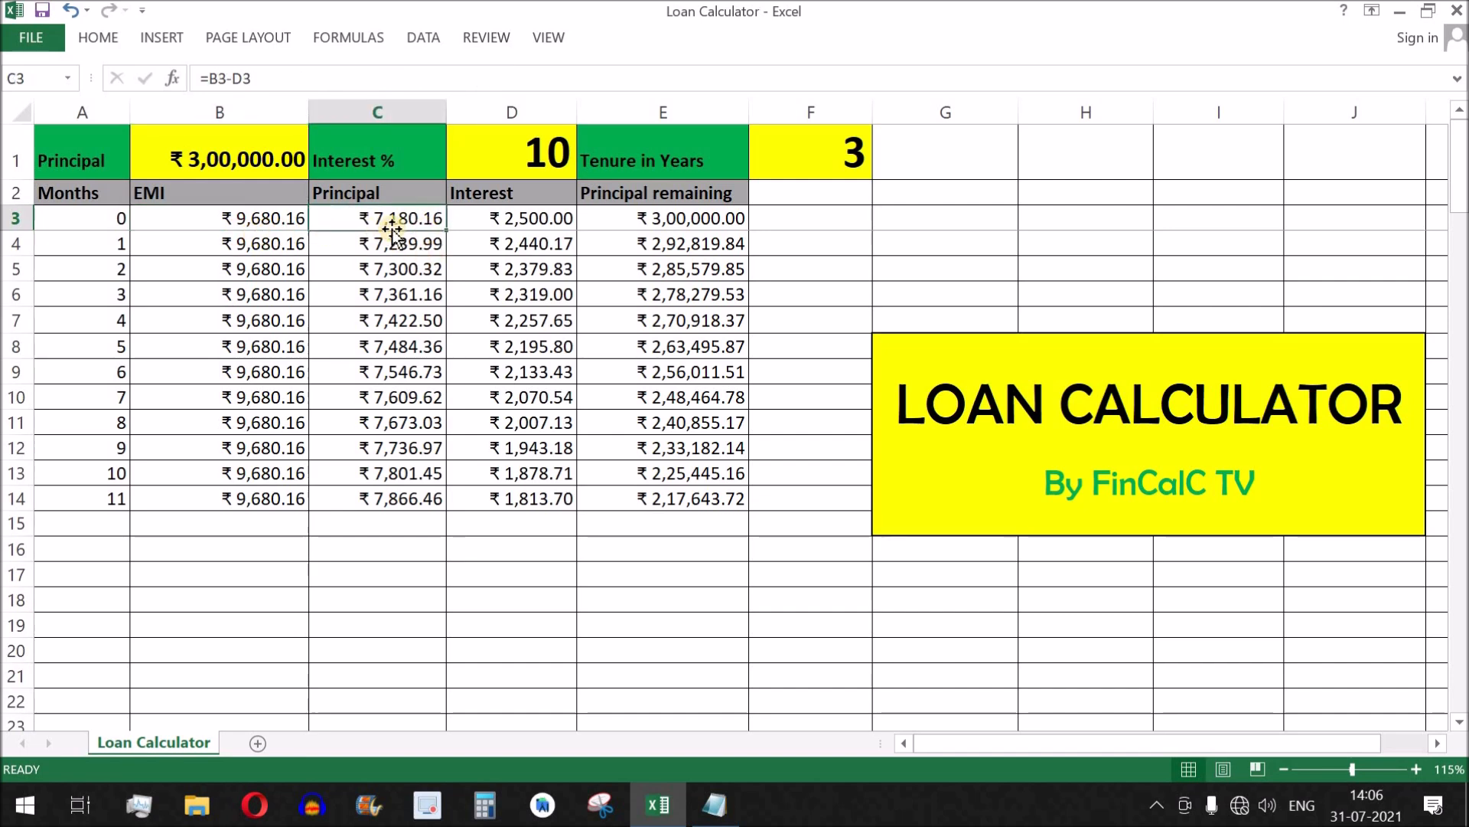
click(561, 224)
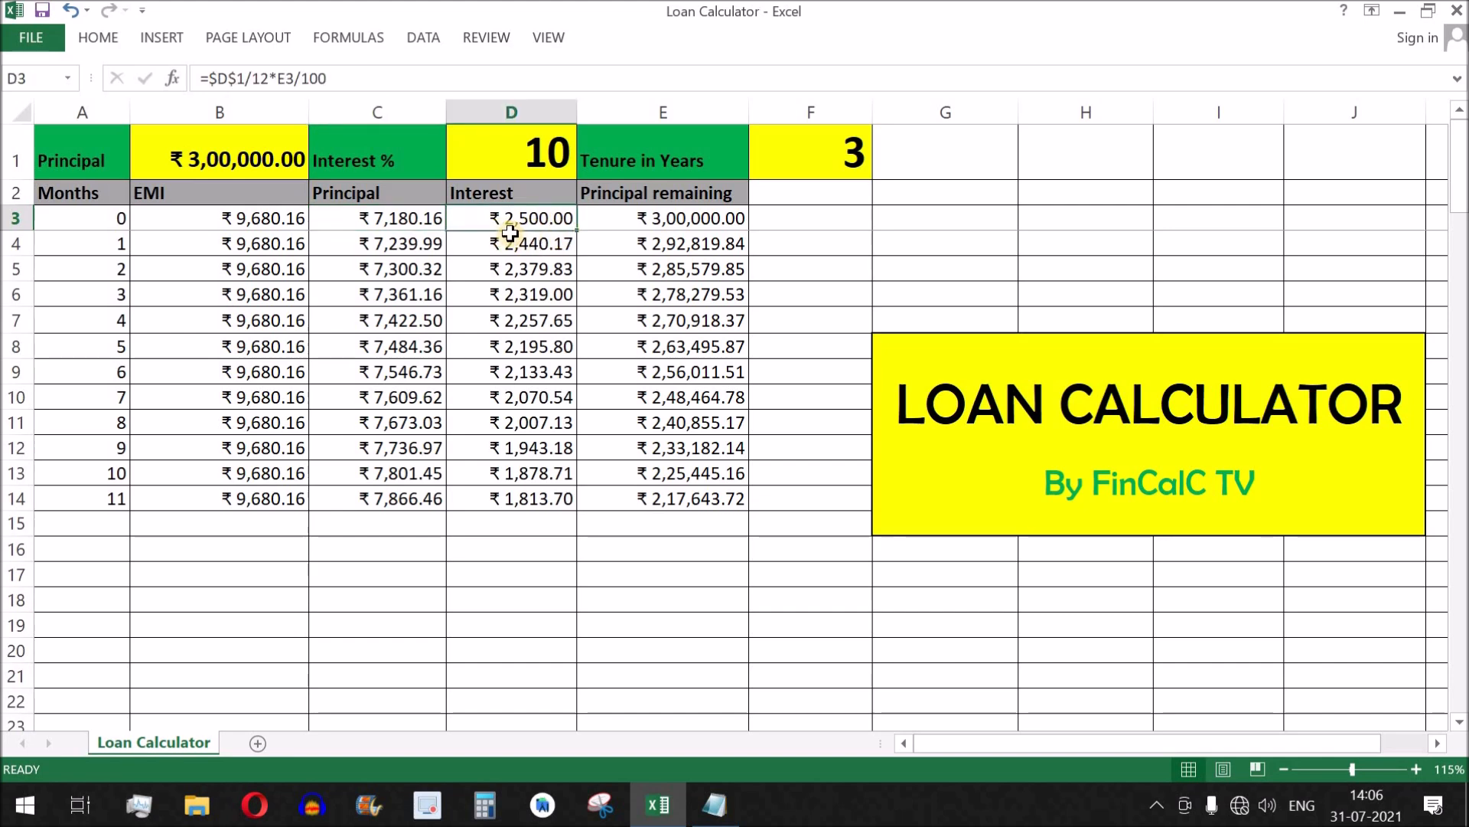
drag(525, 220, 548, 499)
drag(404, 220, 421, 497)
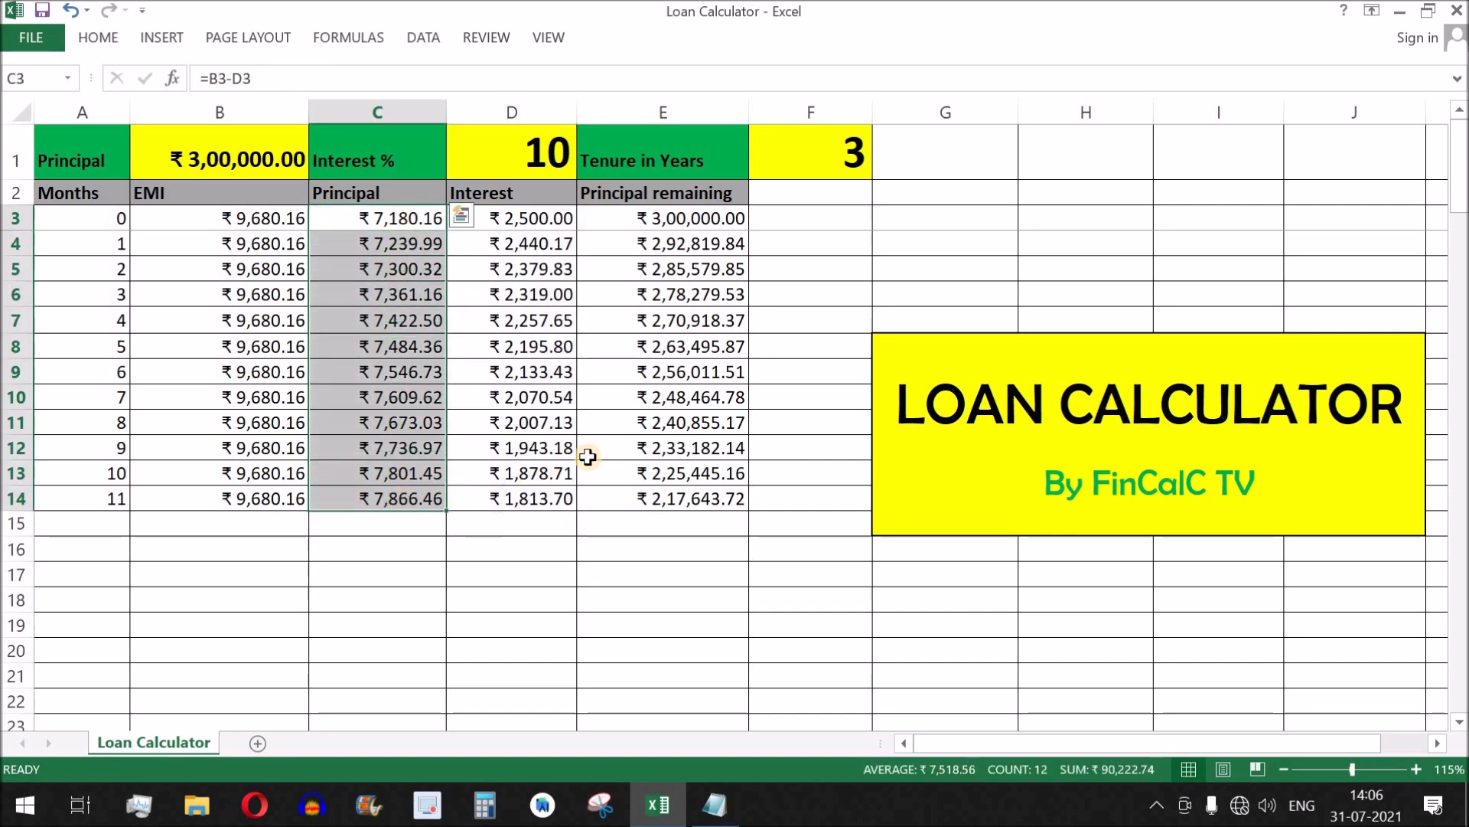
click(264, 346)
Highlight the next line of text in the other open window and return to the loan calculator workbook.
key(alt+Tab)
drag(66, 186, 811, 191)
key(alt+Tab)
Set the Principal in B1 to 50000 and the Interest % in D1 to 12.
click(240, 155)
text(50000)
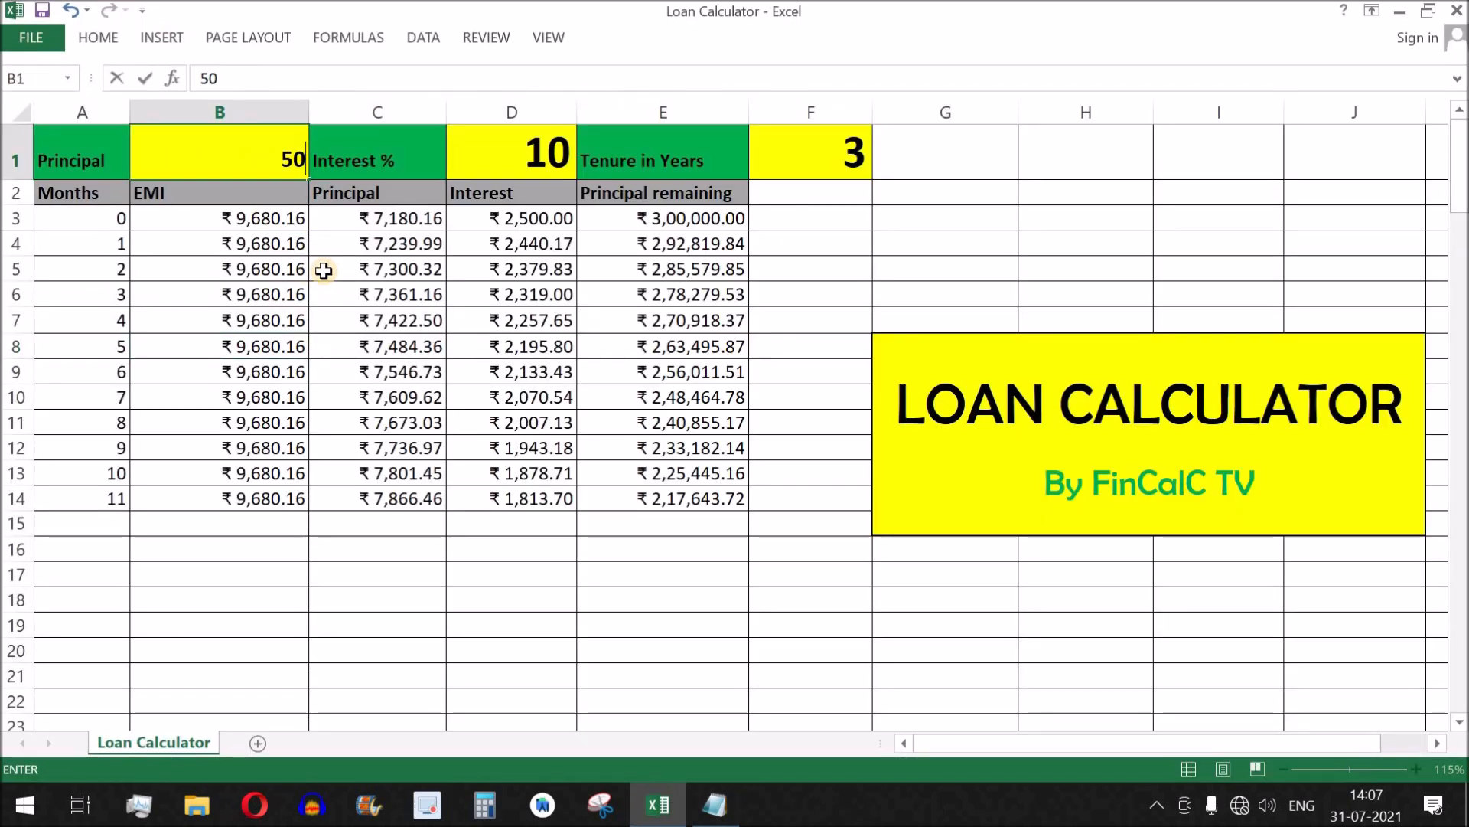
key(Tab)
key(Tab)
text(12)
key(Tab)
key(Tab)
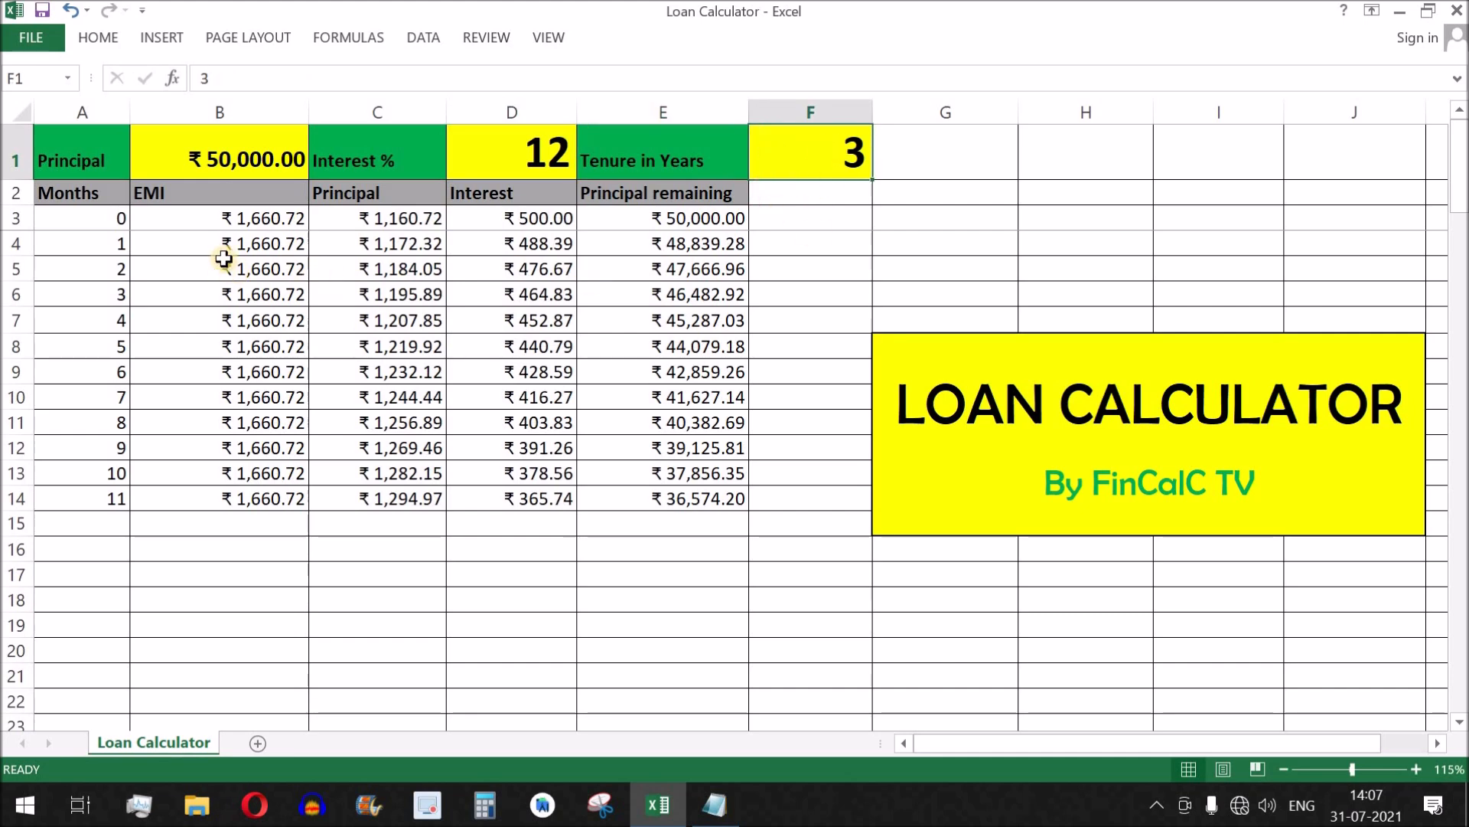
Check the first month's EMI, Interest and Principal, and compare the EMI column with the tenure in F1.
click(269, 222)
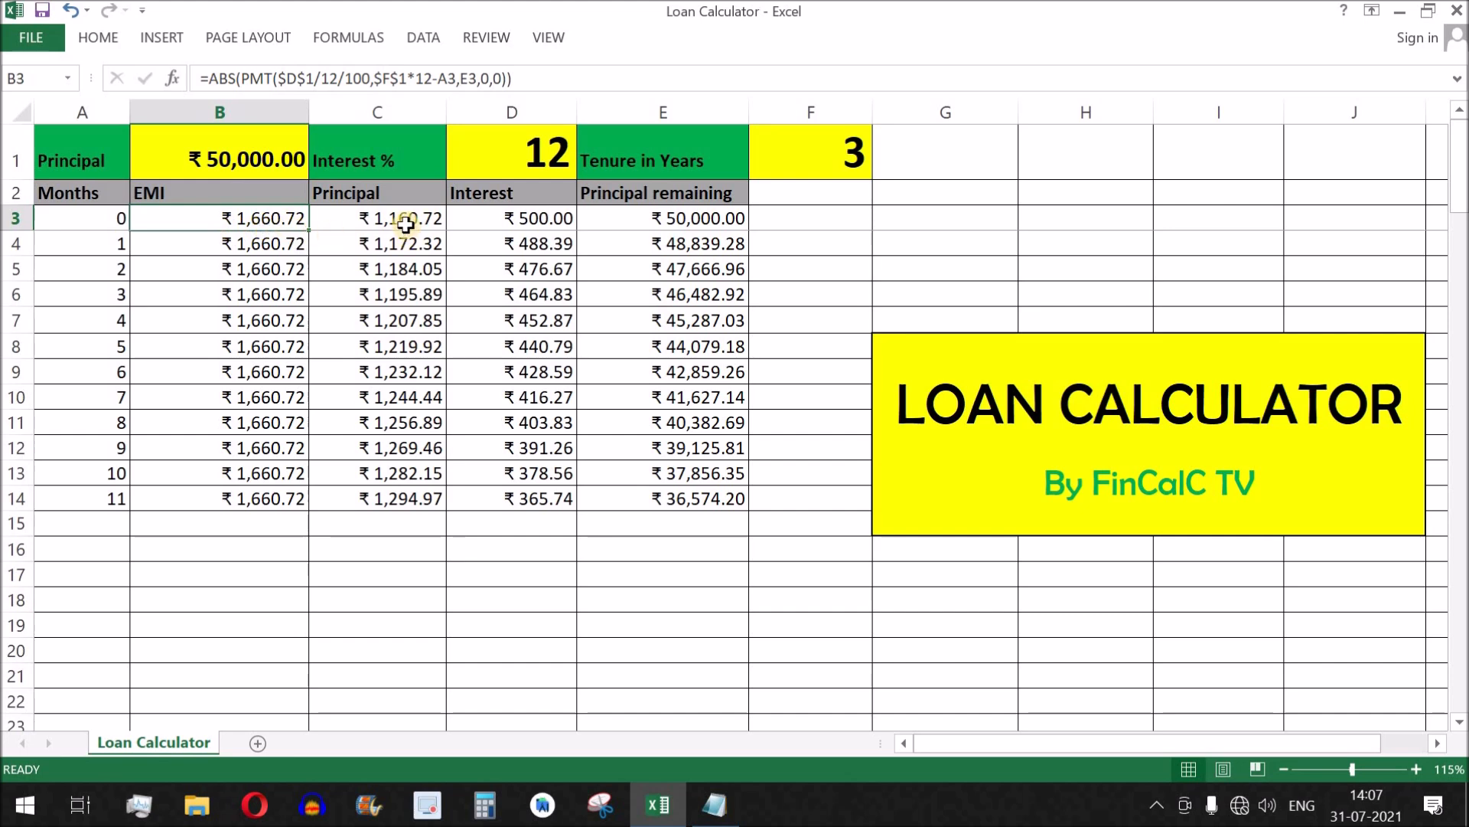
click(563, 222)
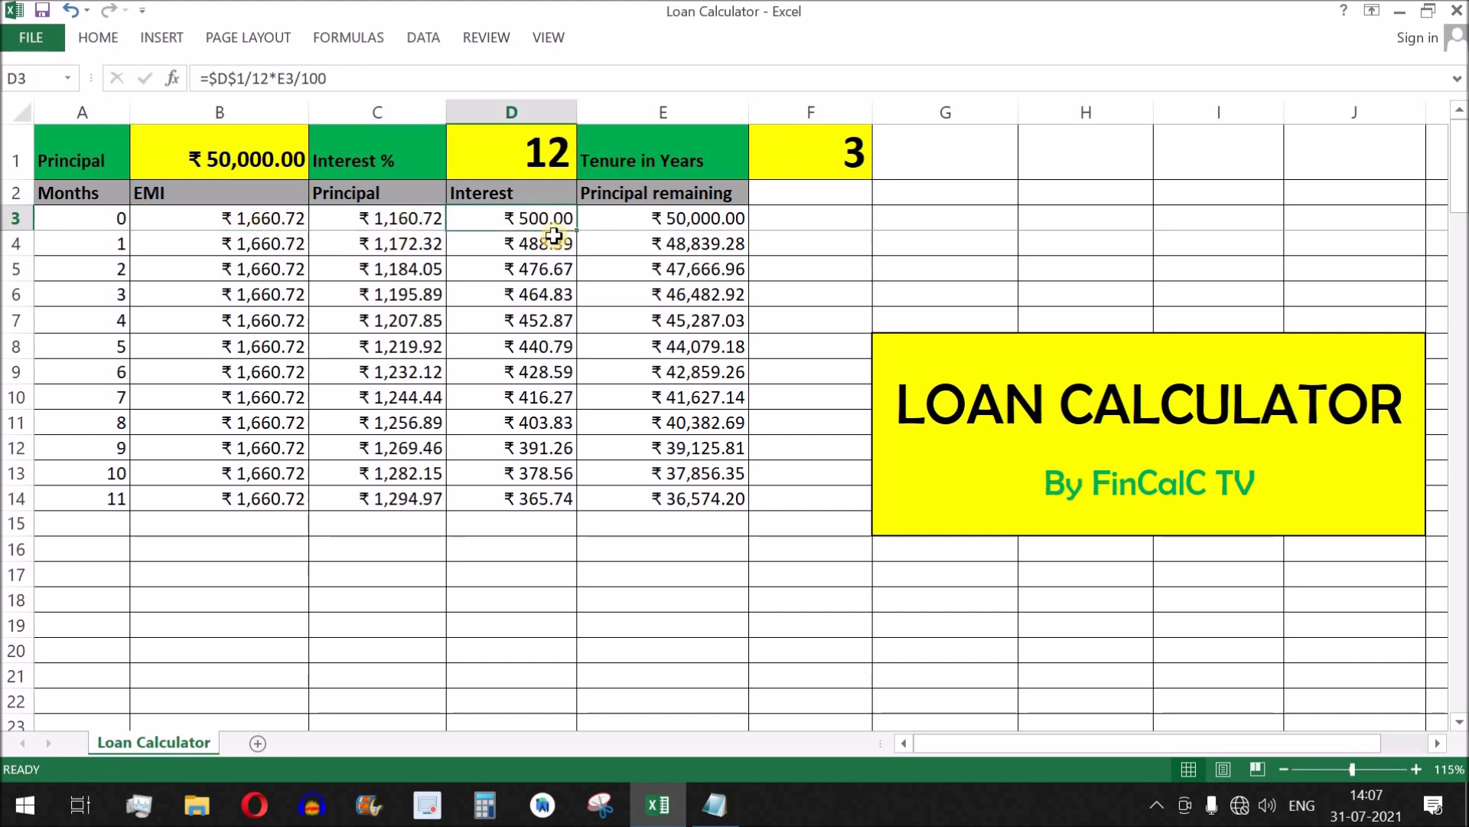
click(400, 220)
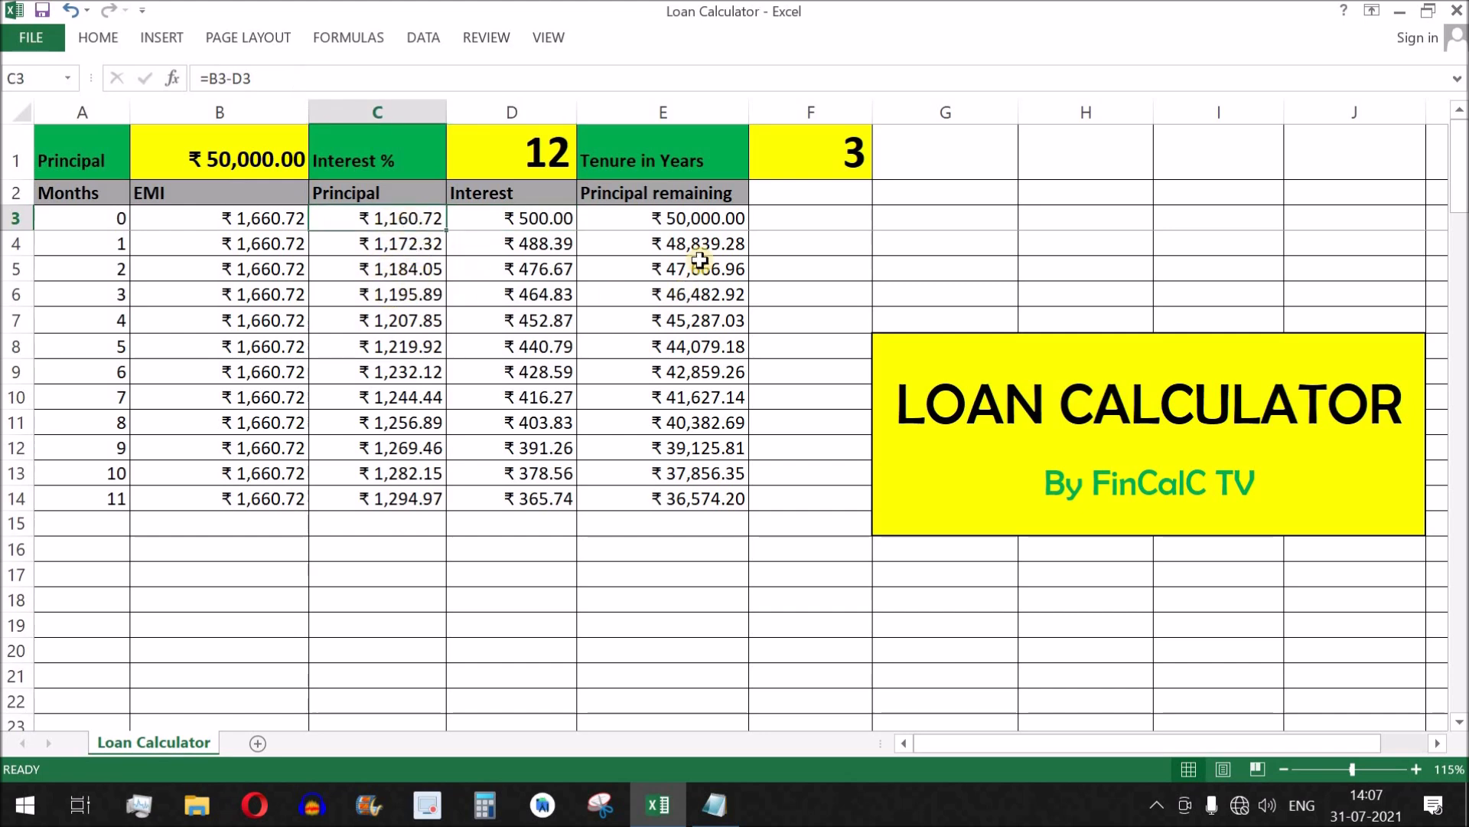
click(850, 153)
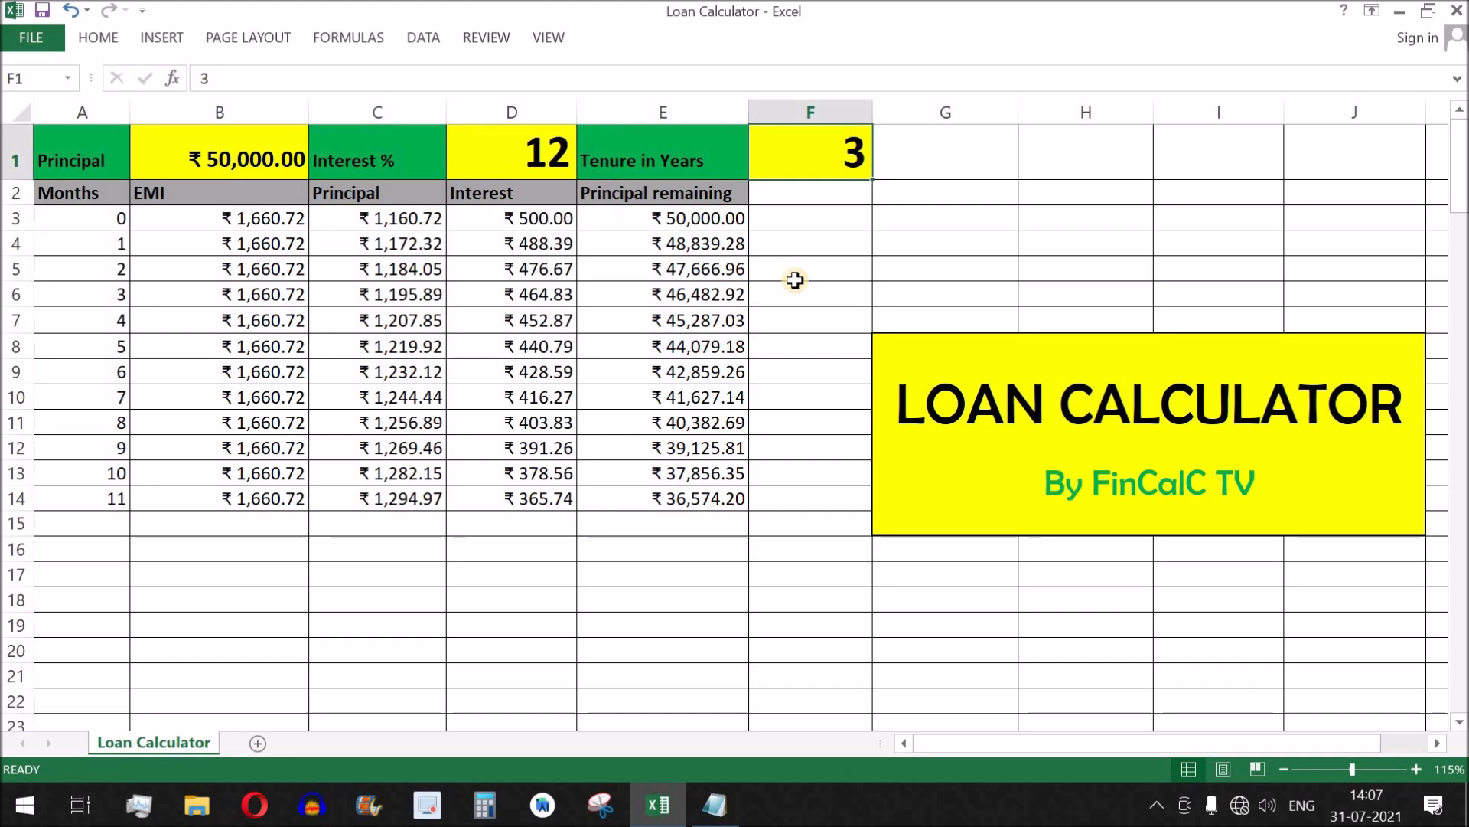
drag(261, 222, 263, 452)
click(821, 156)
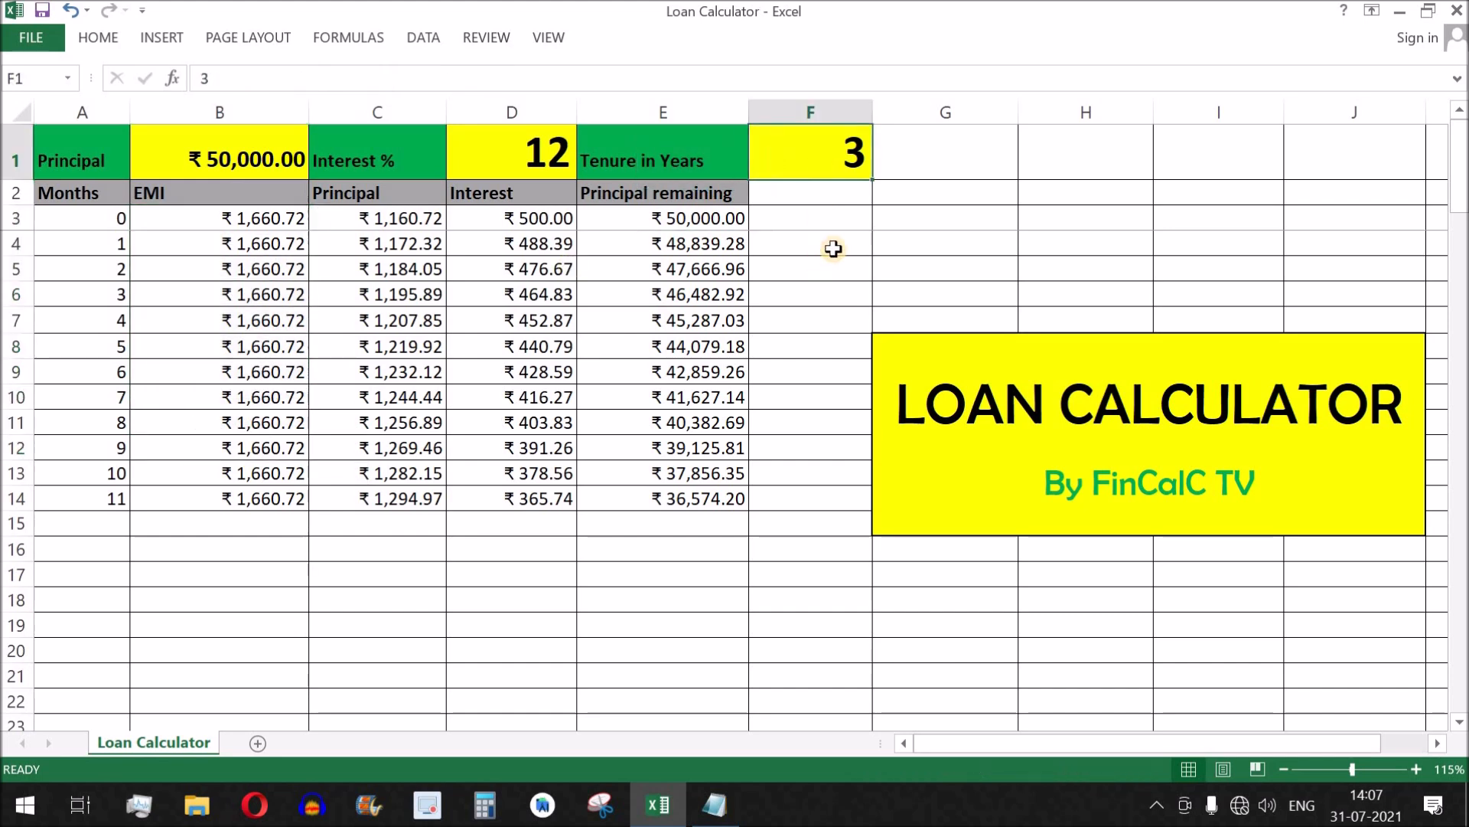
Set the Tenure in Years in F1 to 1 and review the monthly EMI and Interest columns.
text(1)
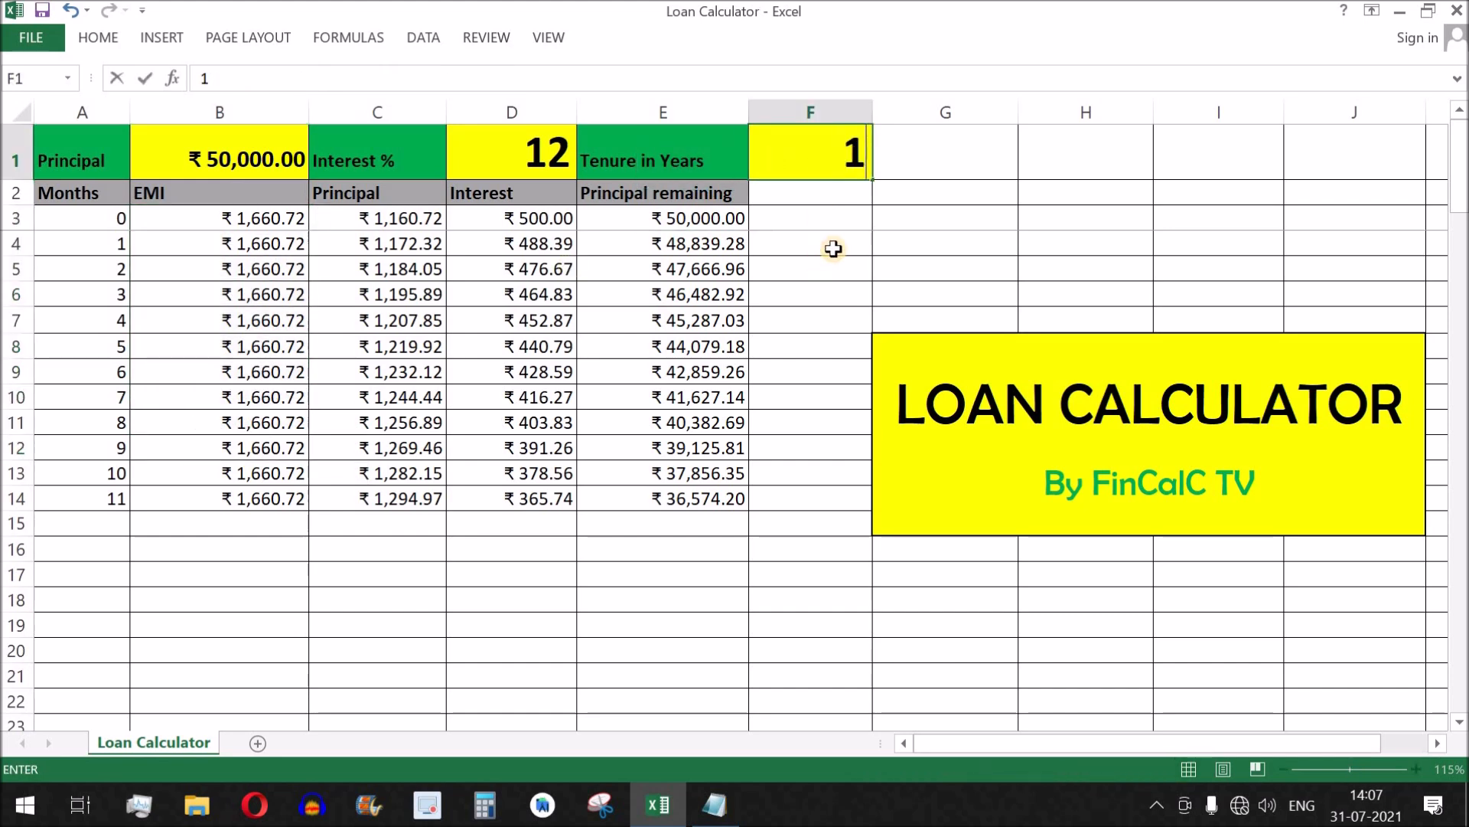
key(Return)
click(243, 219)
drag(247, 310, 245, 495)
key(ctrl+v)
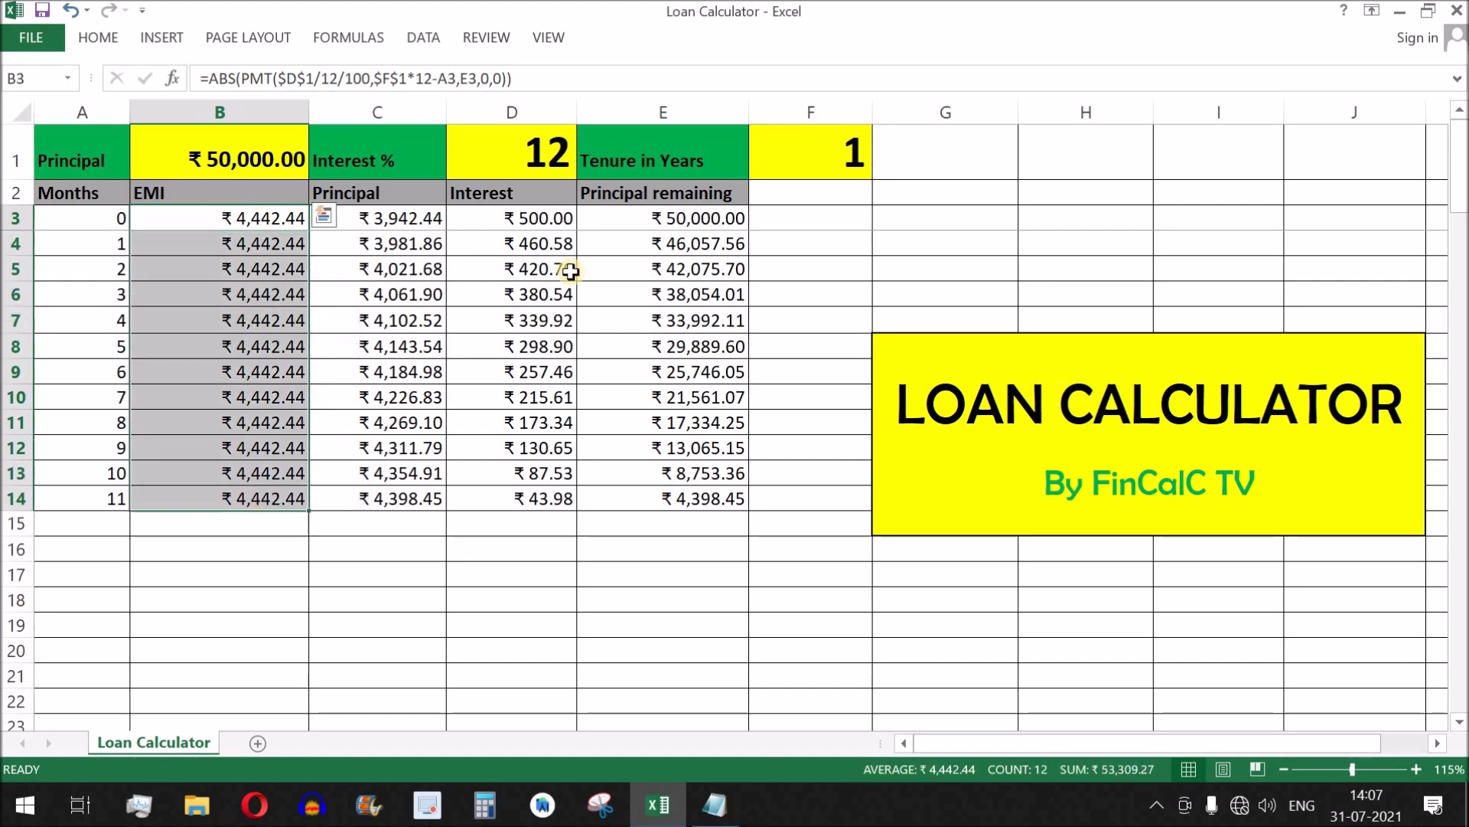
drag(545, 223, 548, 519)
key(ctrl+v)
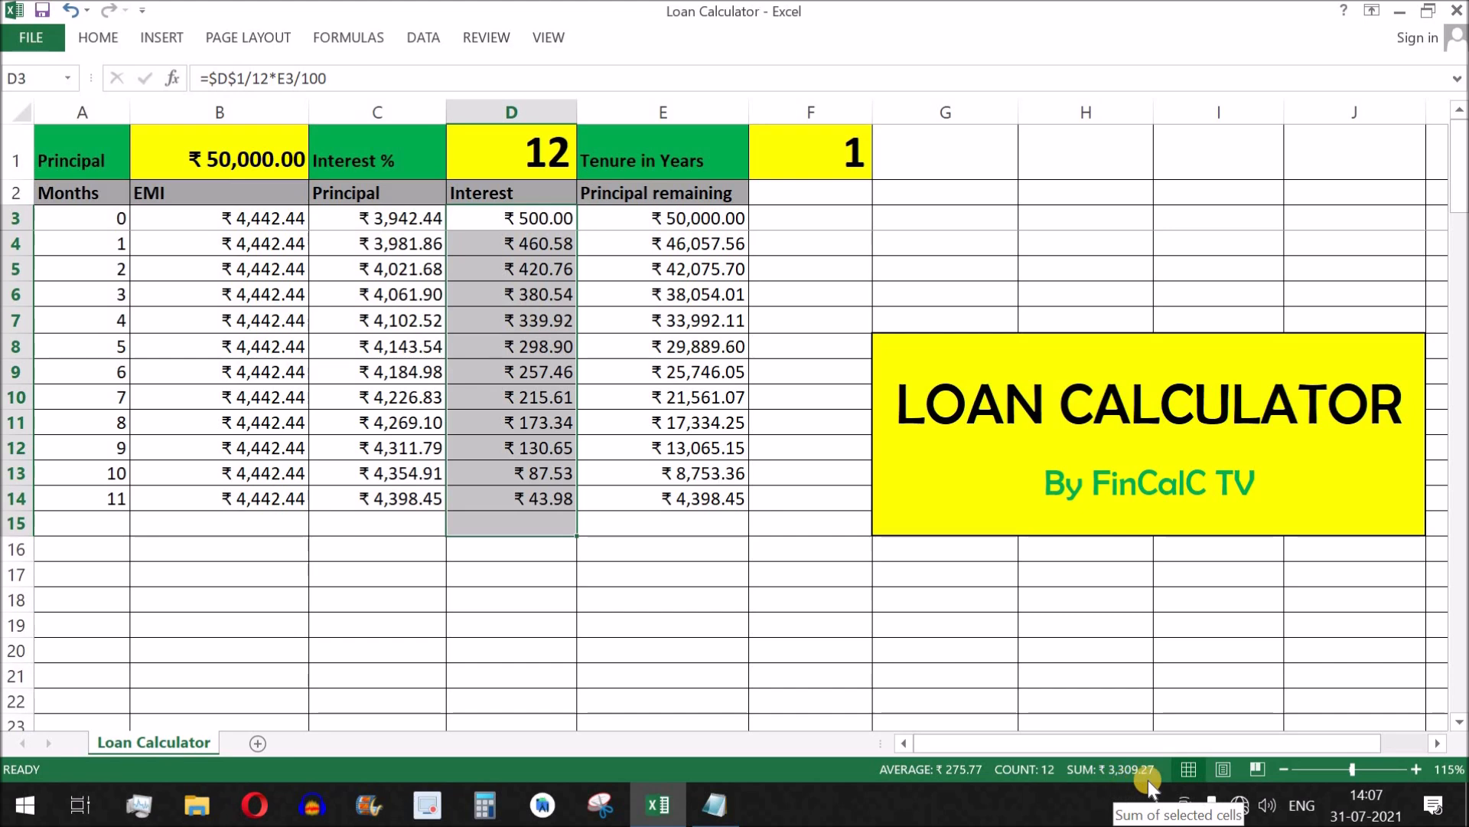
Total the monthly Principal values C3:C14 in C15 with AutoSum and compare the total with the loan amount in B1.
drag(393, 221, 393, 499)
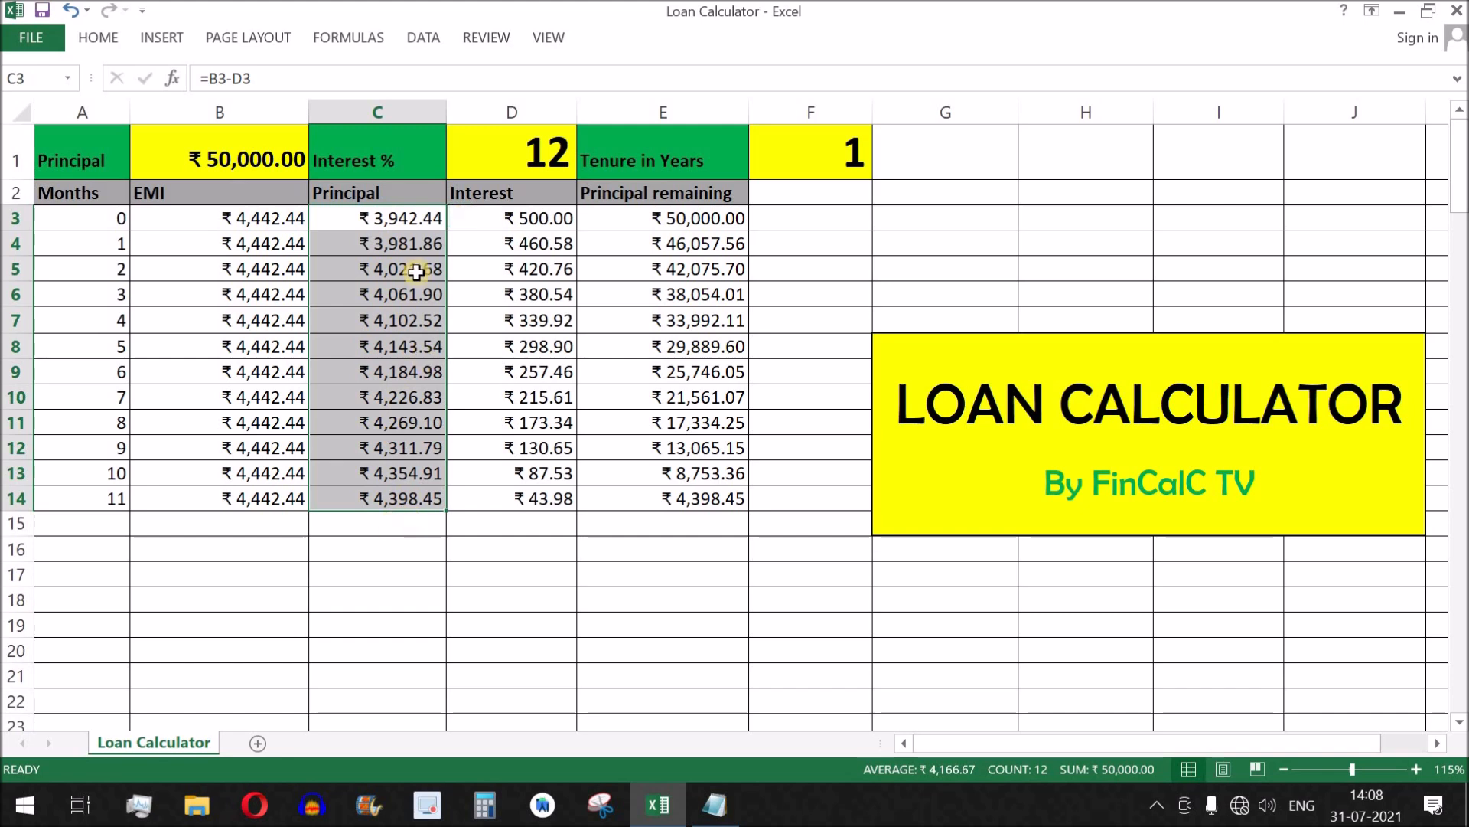
drag(395, 220, 405, 525)
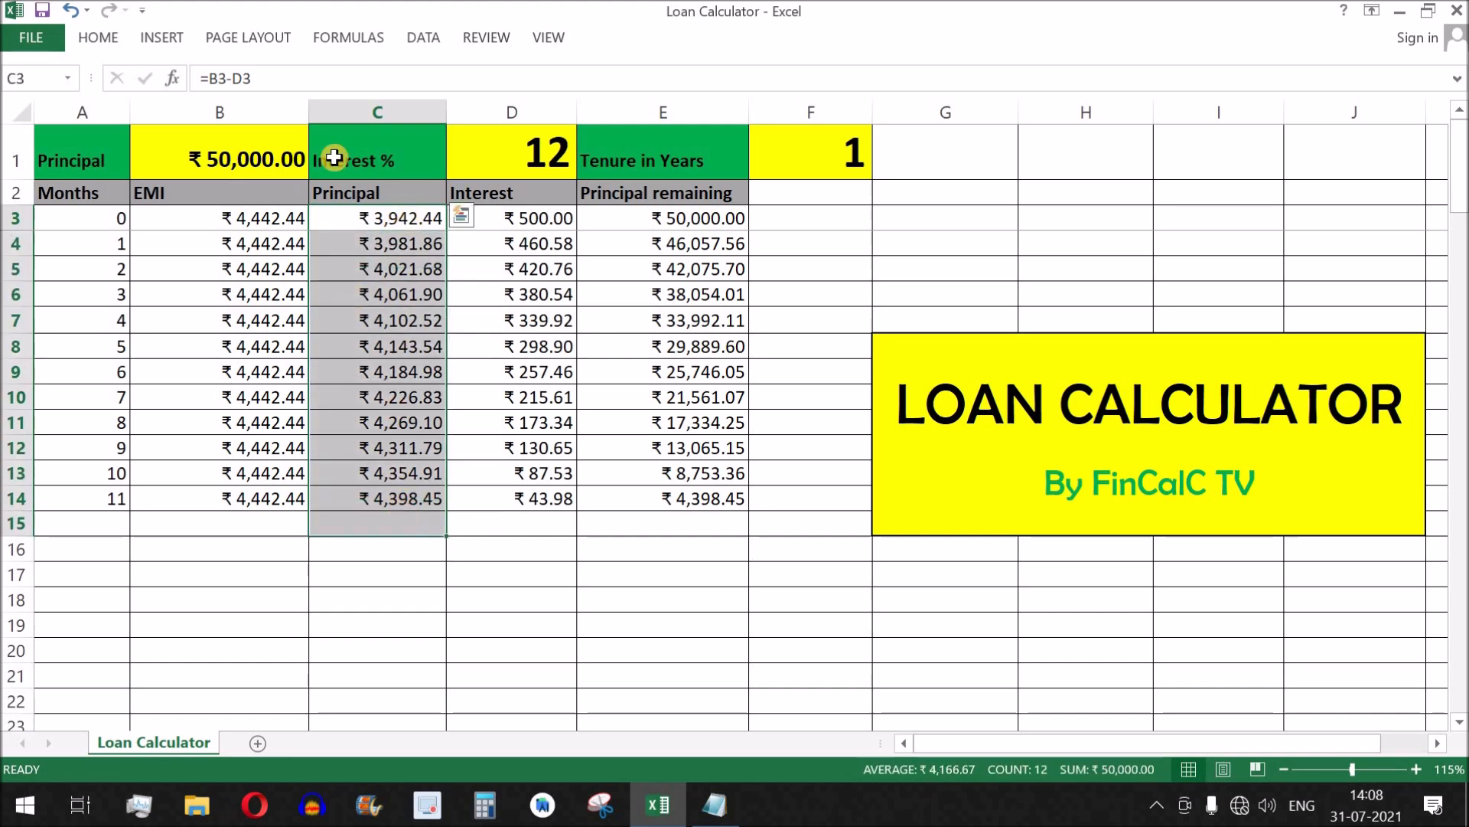
click(348, 37)
click(94, 84)
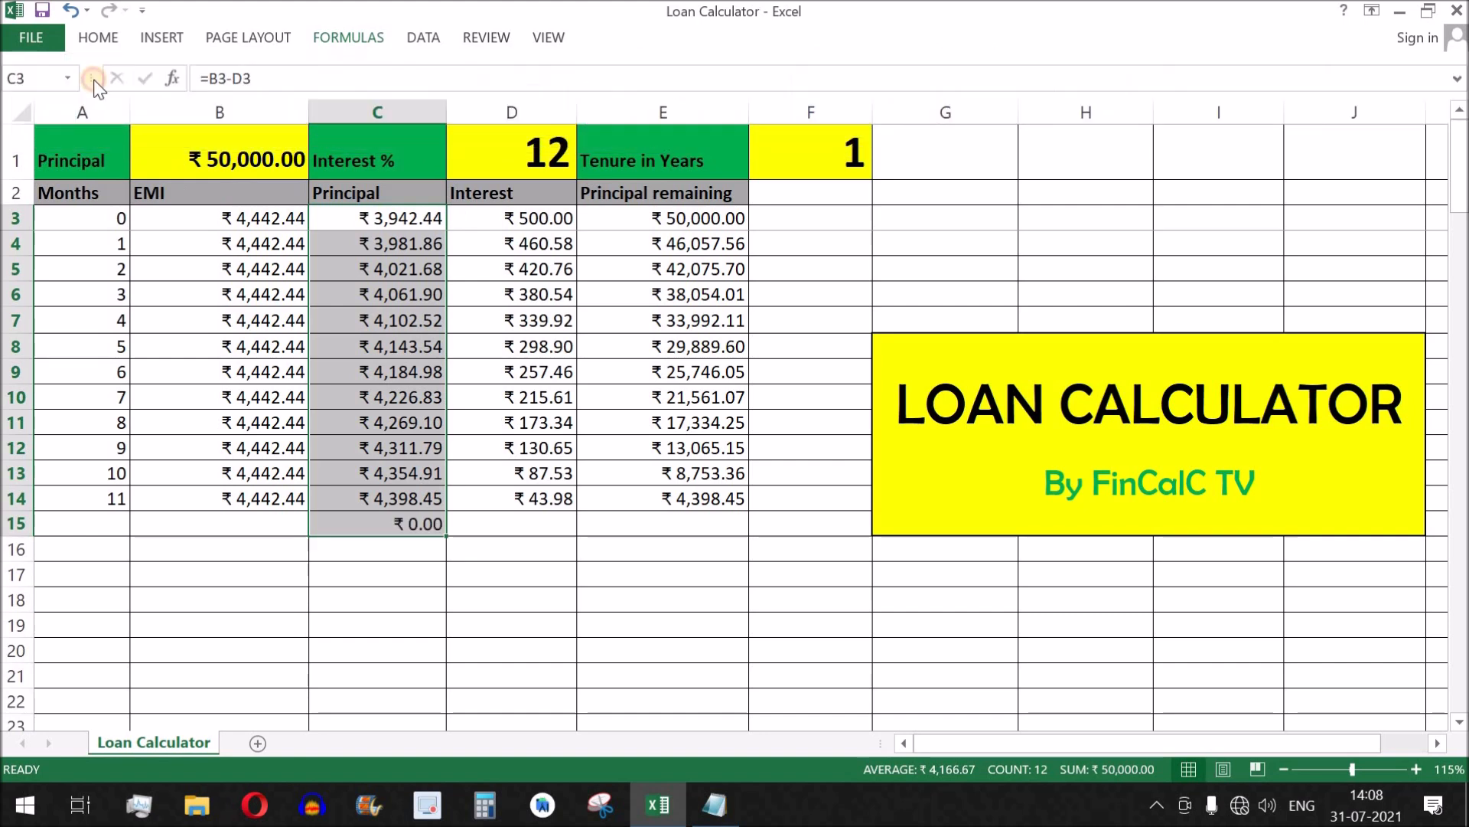
click(387, 523)
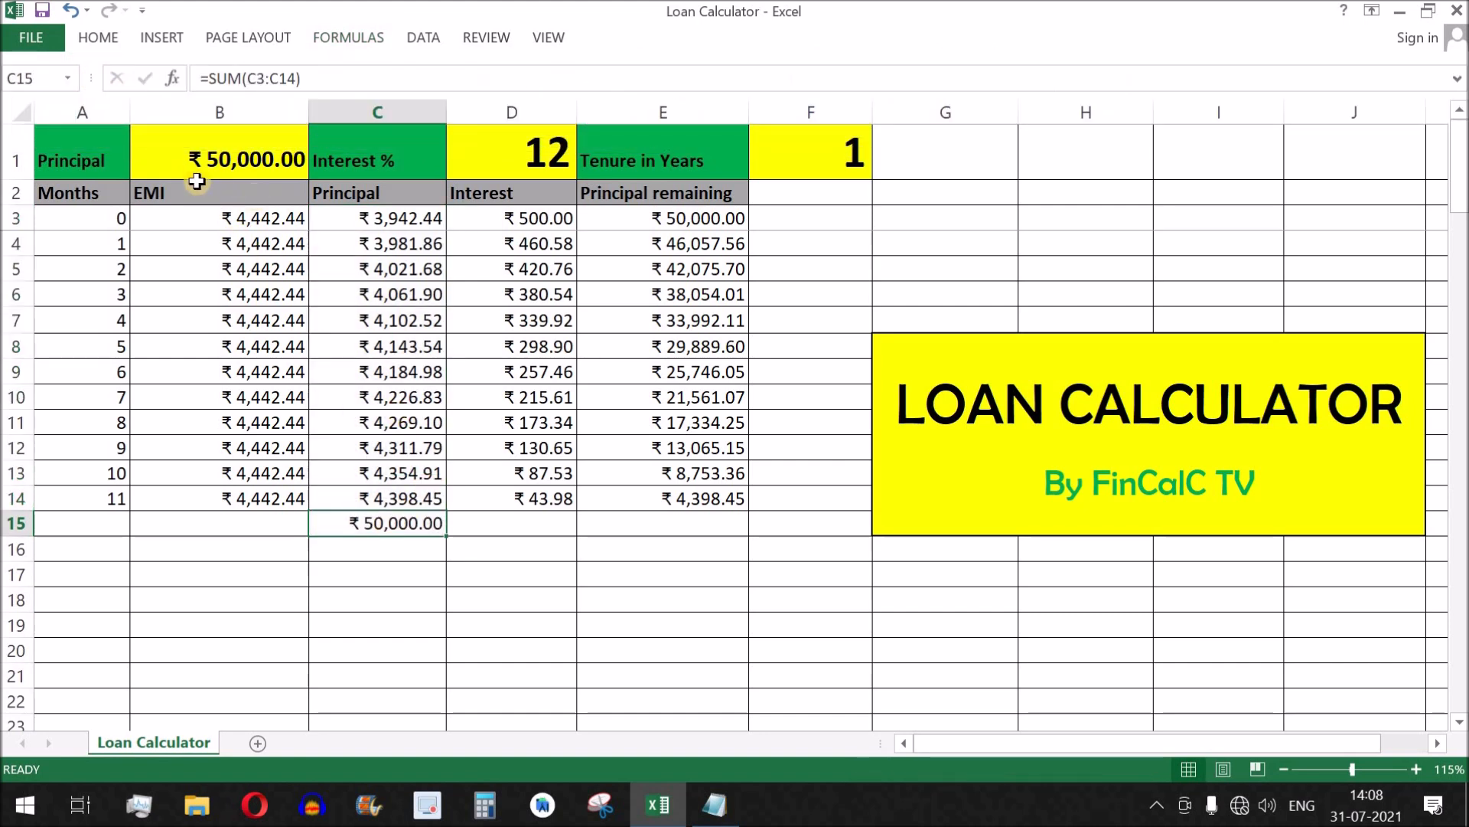
click(243, 150)
drag(409, 219, 394, 523)
click(384, 528)
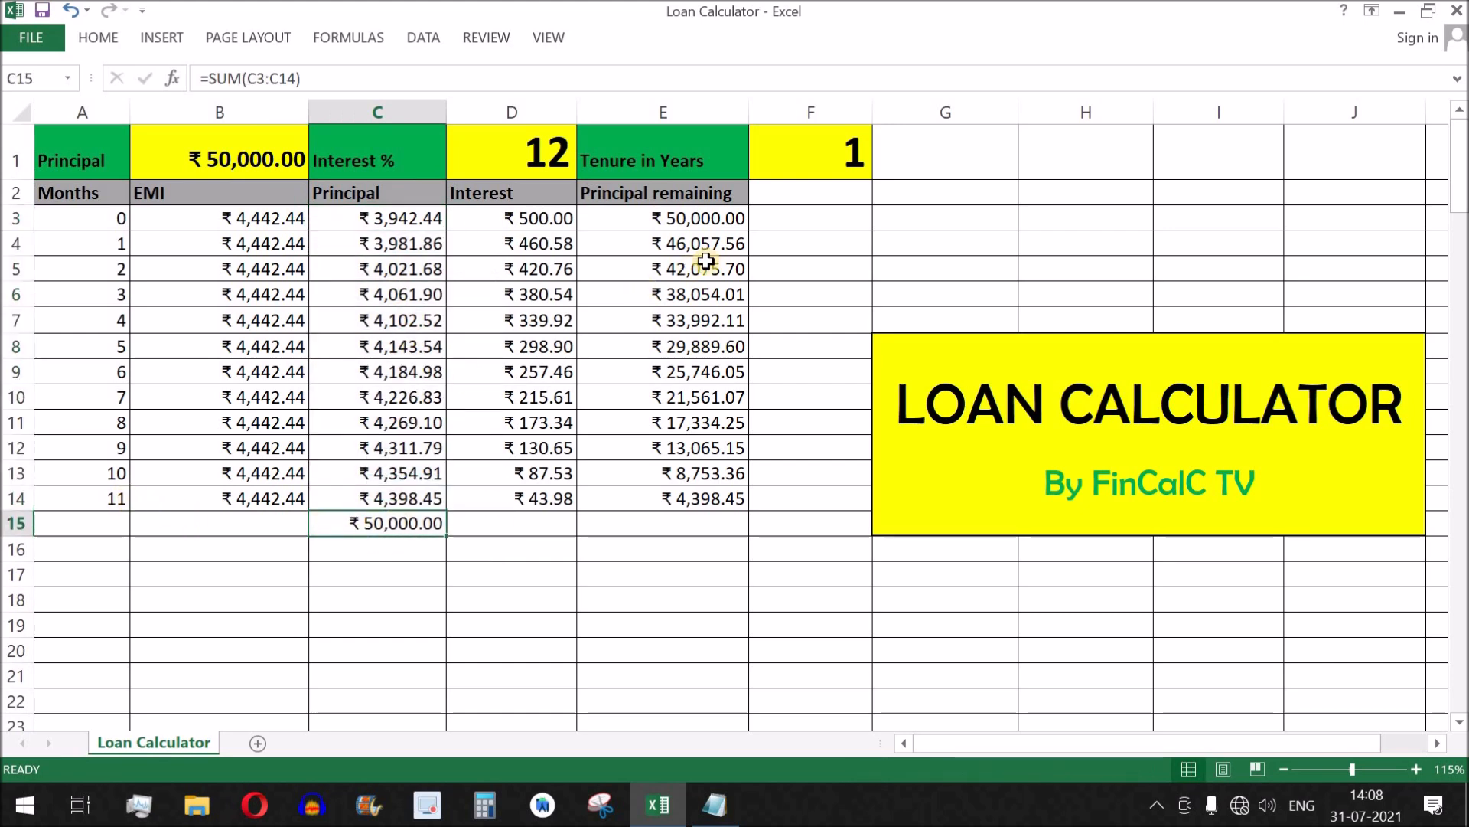
Total the monthly Interest values D3:D14 in D15 with AutoSum and check the resulting formula.
drag(539, 212, 548, 559)
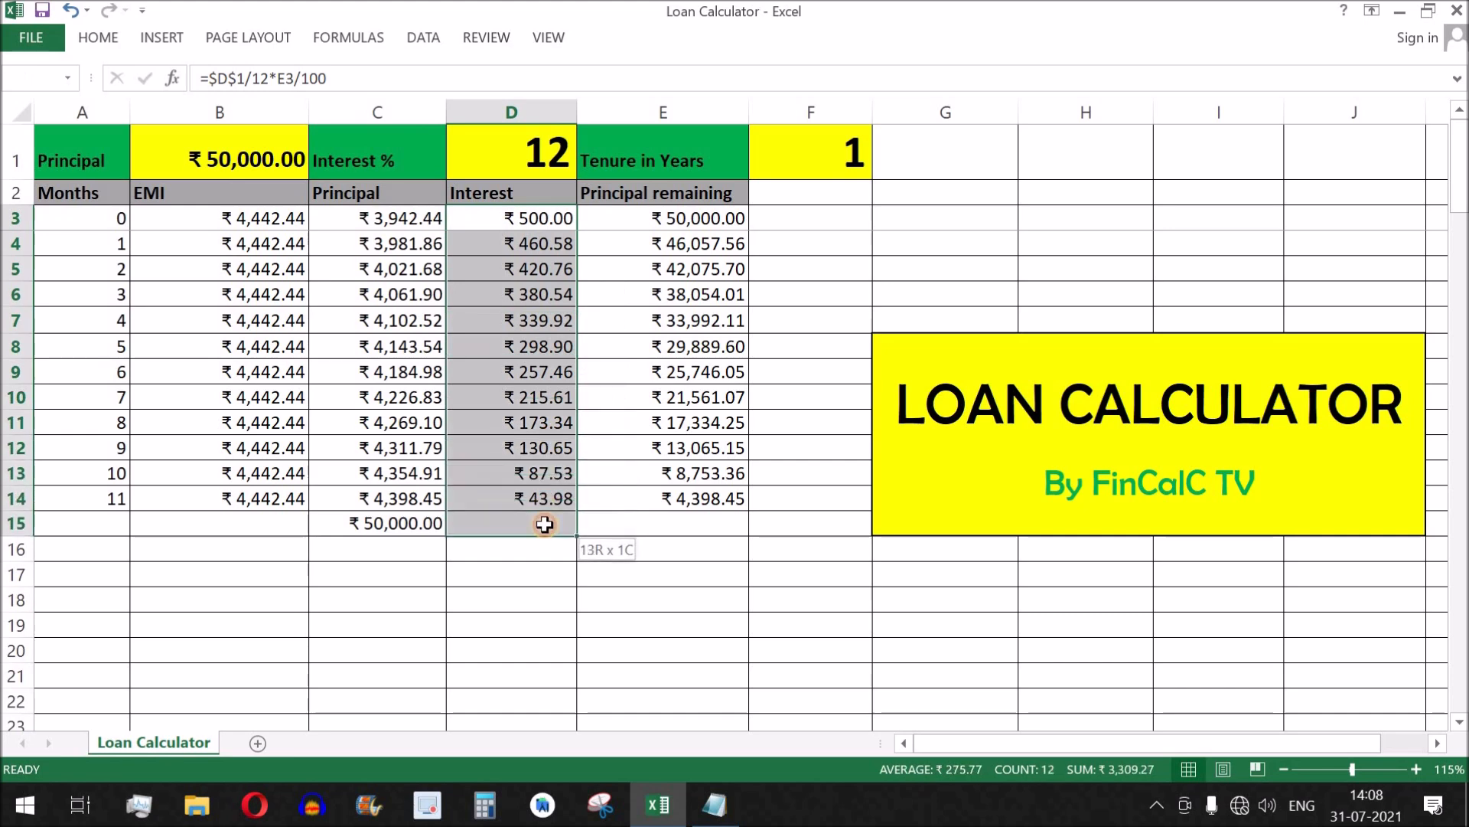
click(329, 38)
click(98, 73)
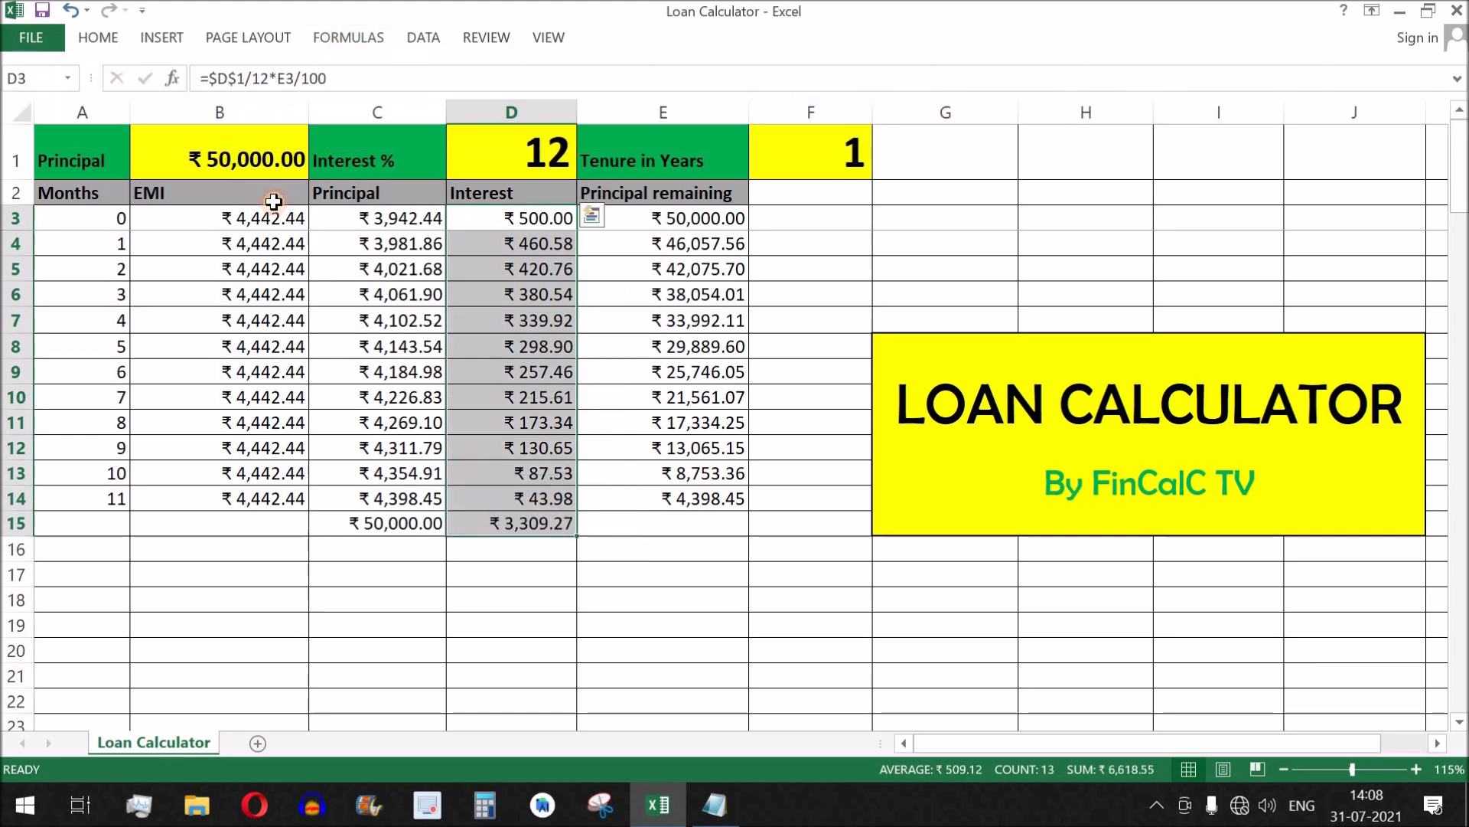
click(532, 520)
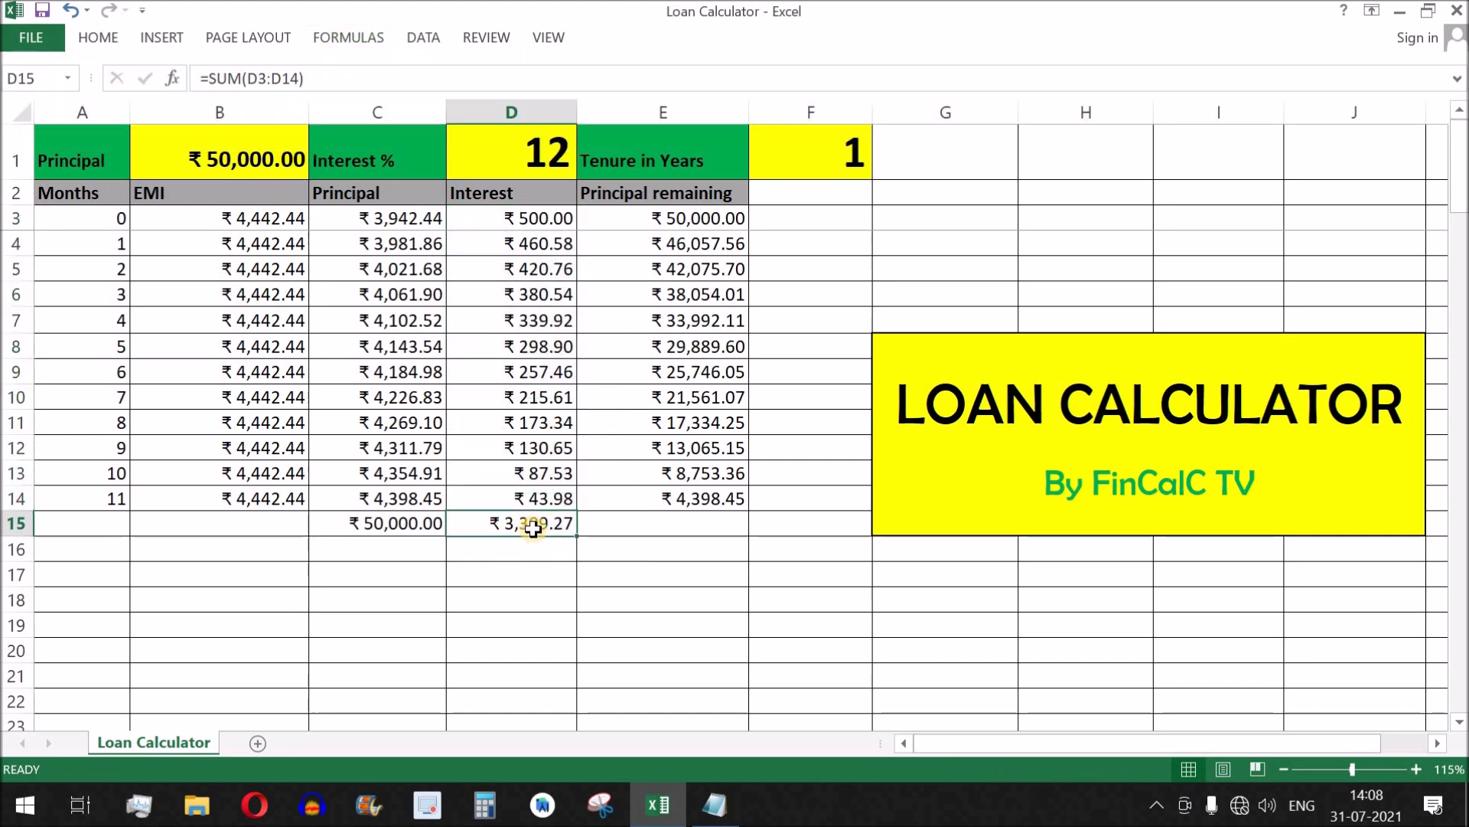
Set the Tenure in Years in F1 to 2 and review the EMI column and the Principal and Interest totals.
click(808, 157)
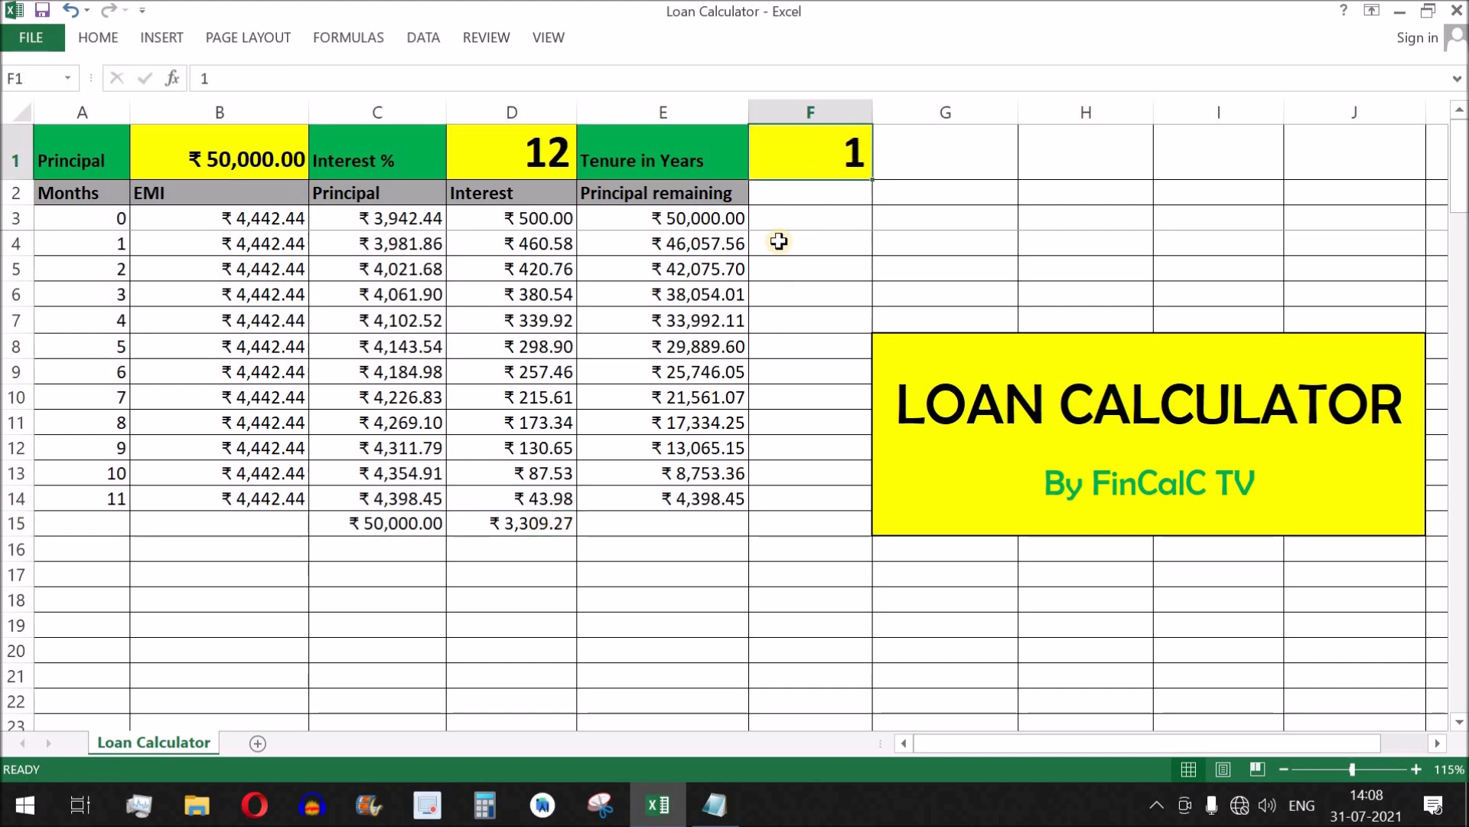
text(2)
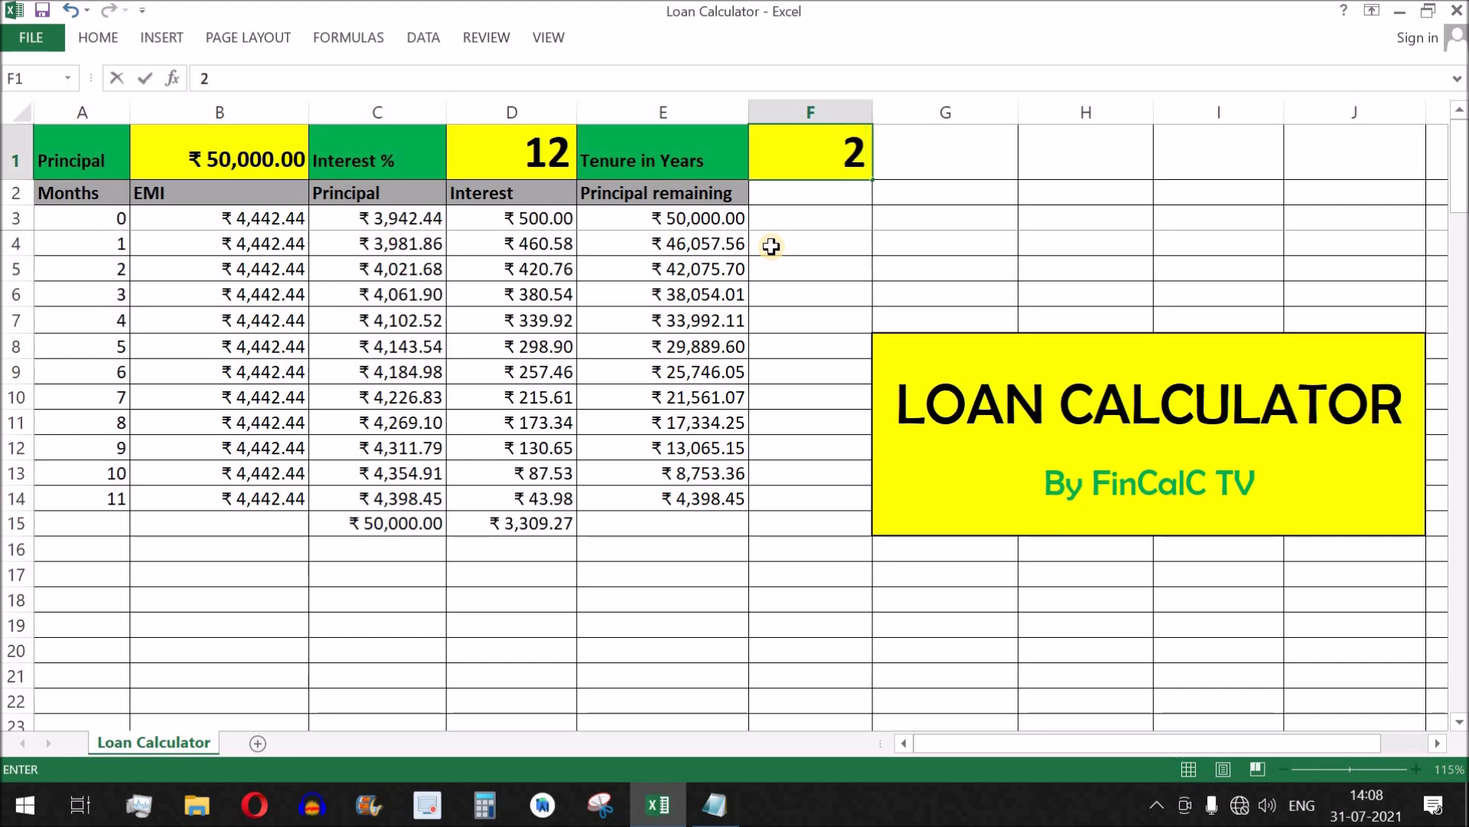
key(Return)
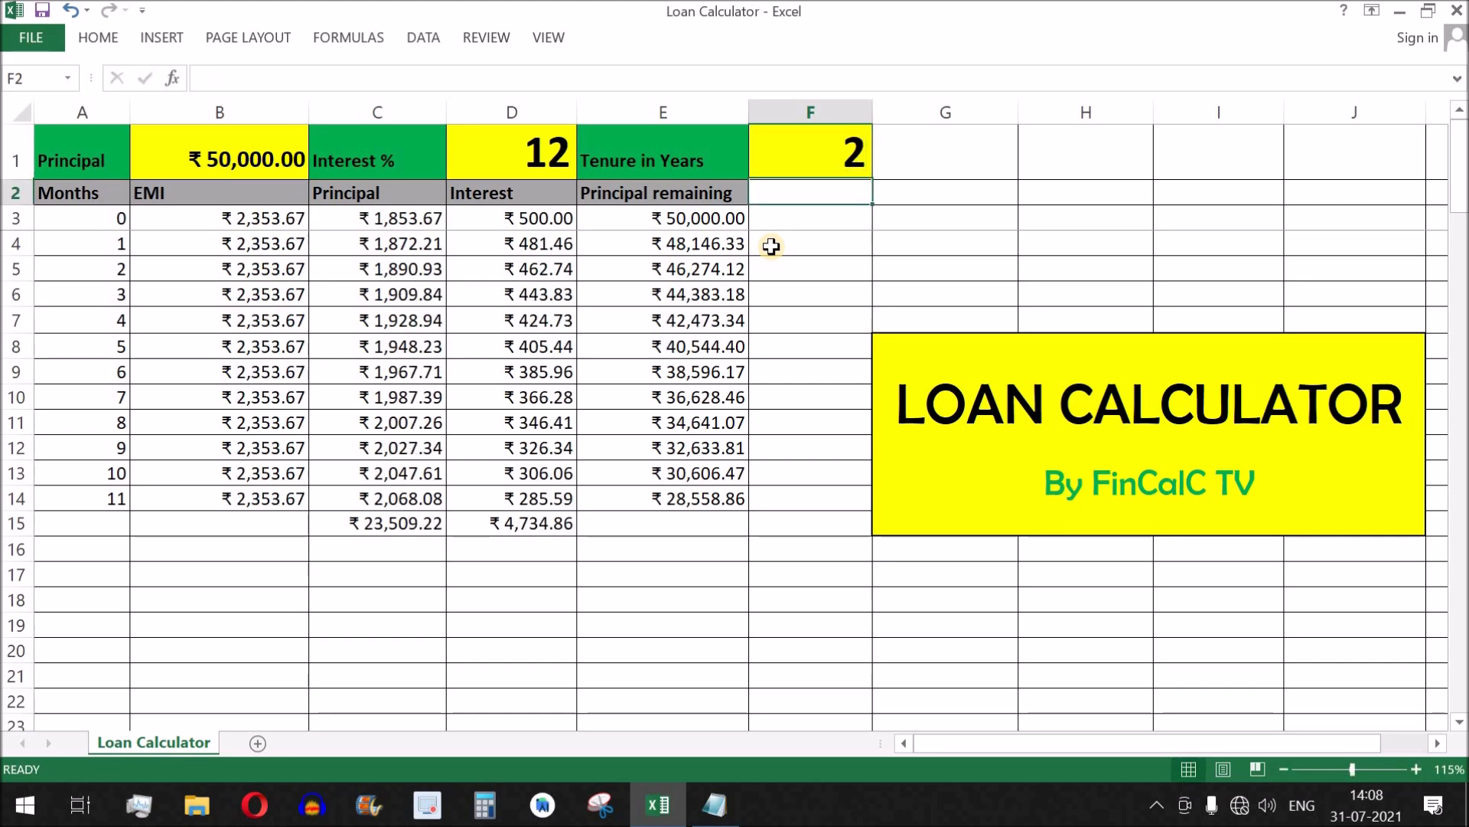
click(260, 222)
drag(256, 329, 300, 501)
click(397, 228)
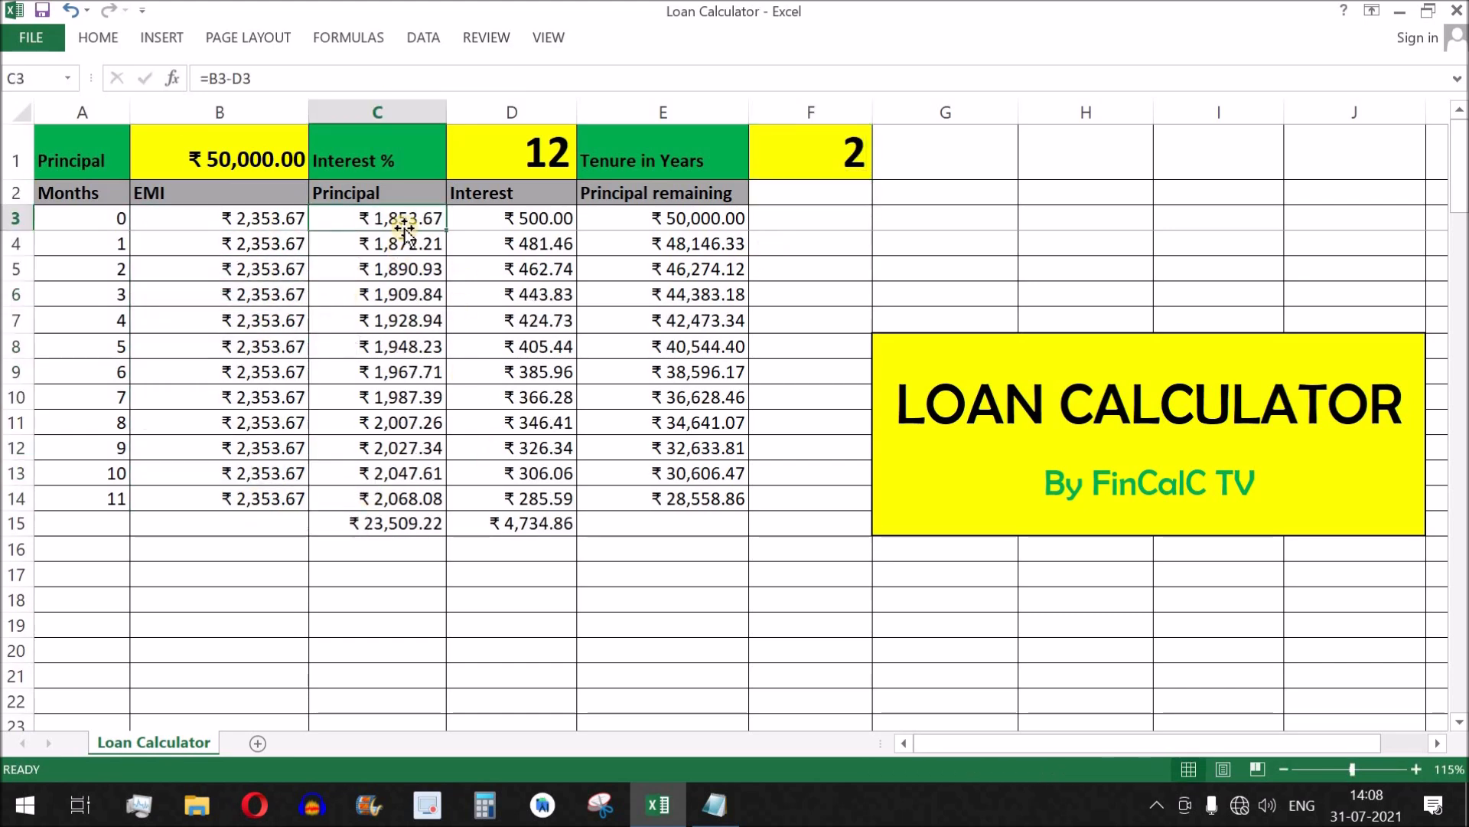
drag(402, 235, 376, 532)
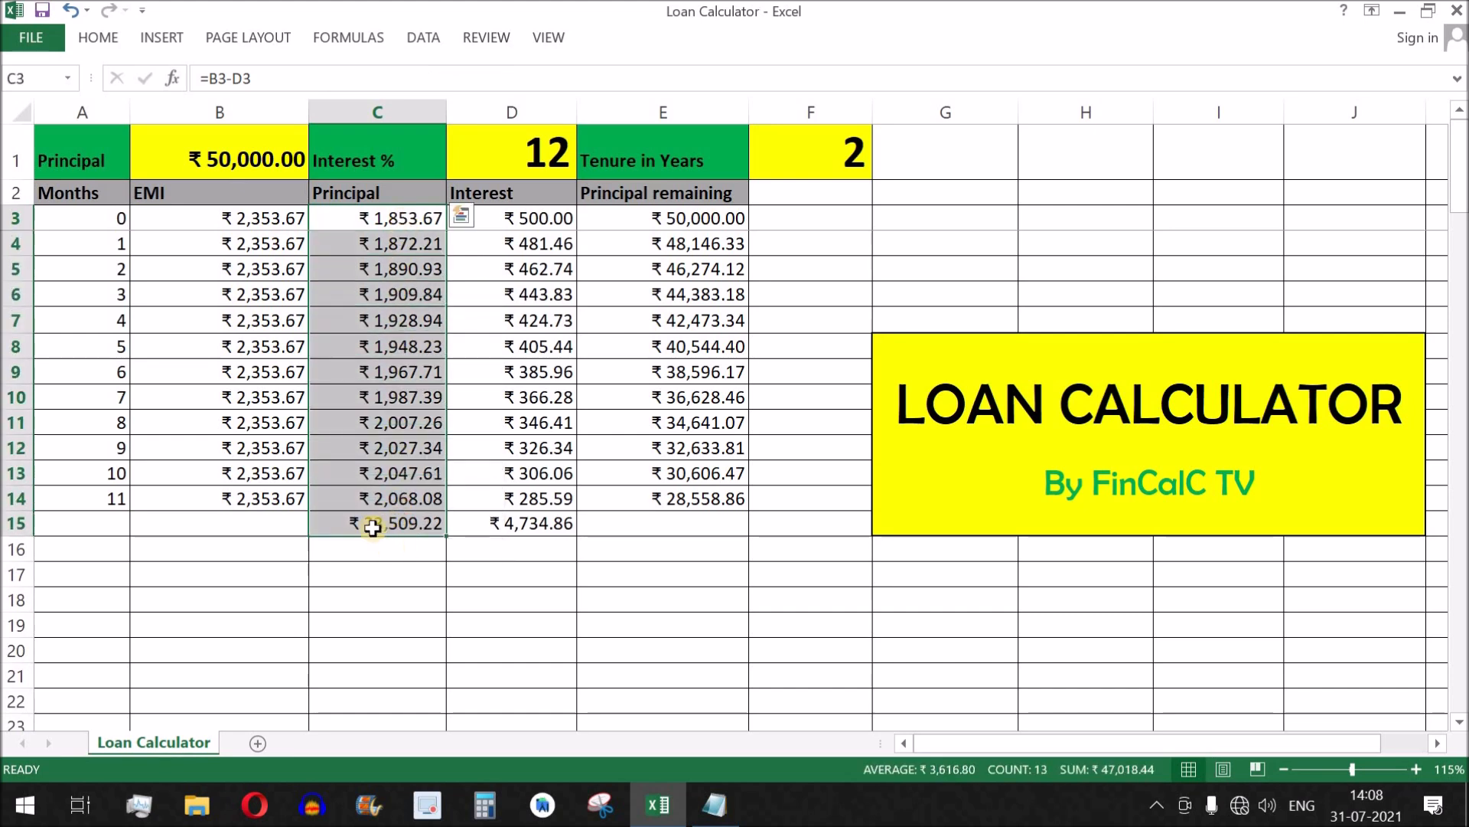
drag(77, 524, 88, 694)
click(541, 526)
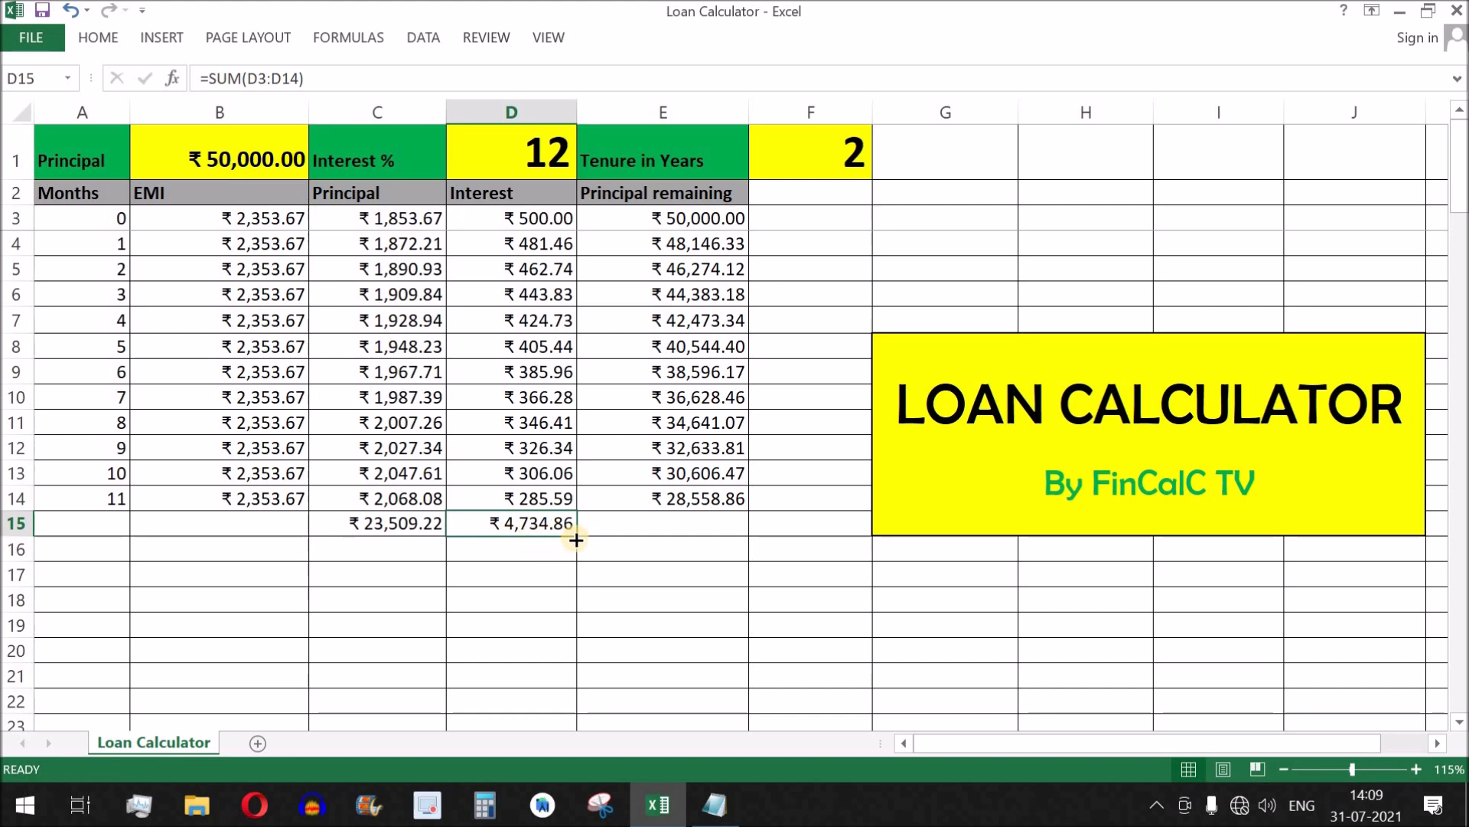
drag(540, 551, 528, 704)
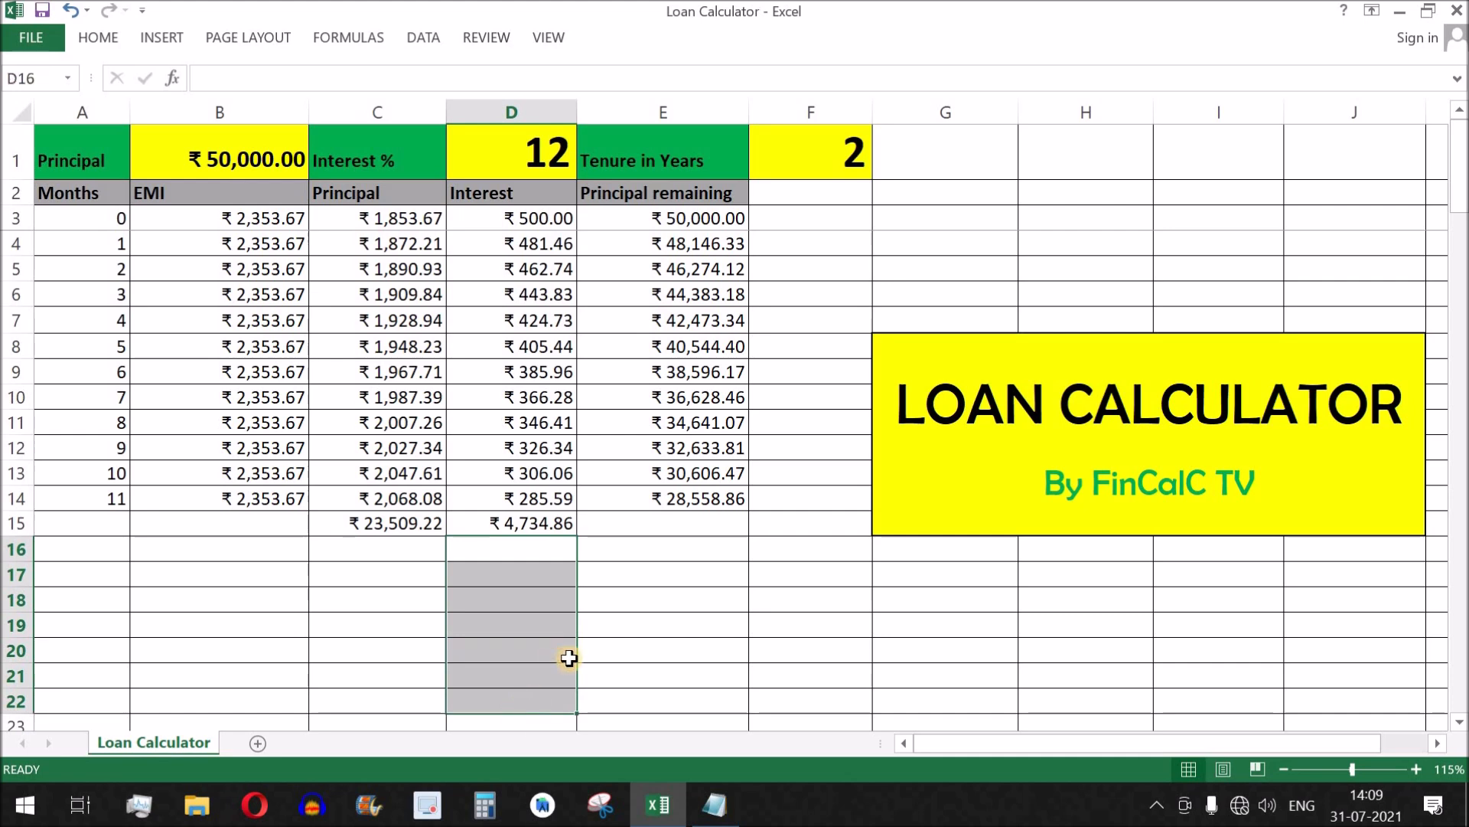
Set the Tenure in Years in F1 back to 1 and check the interest total in D15 against the monthly interest.
click(845, 175)
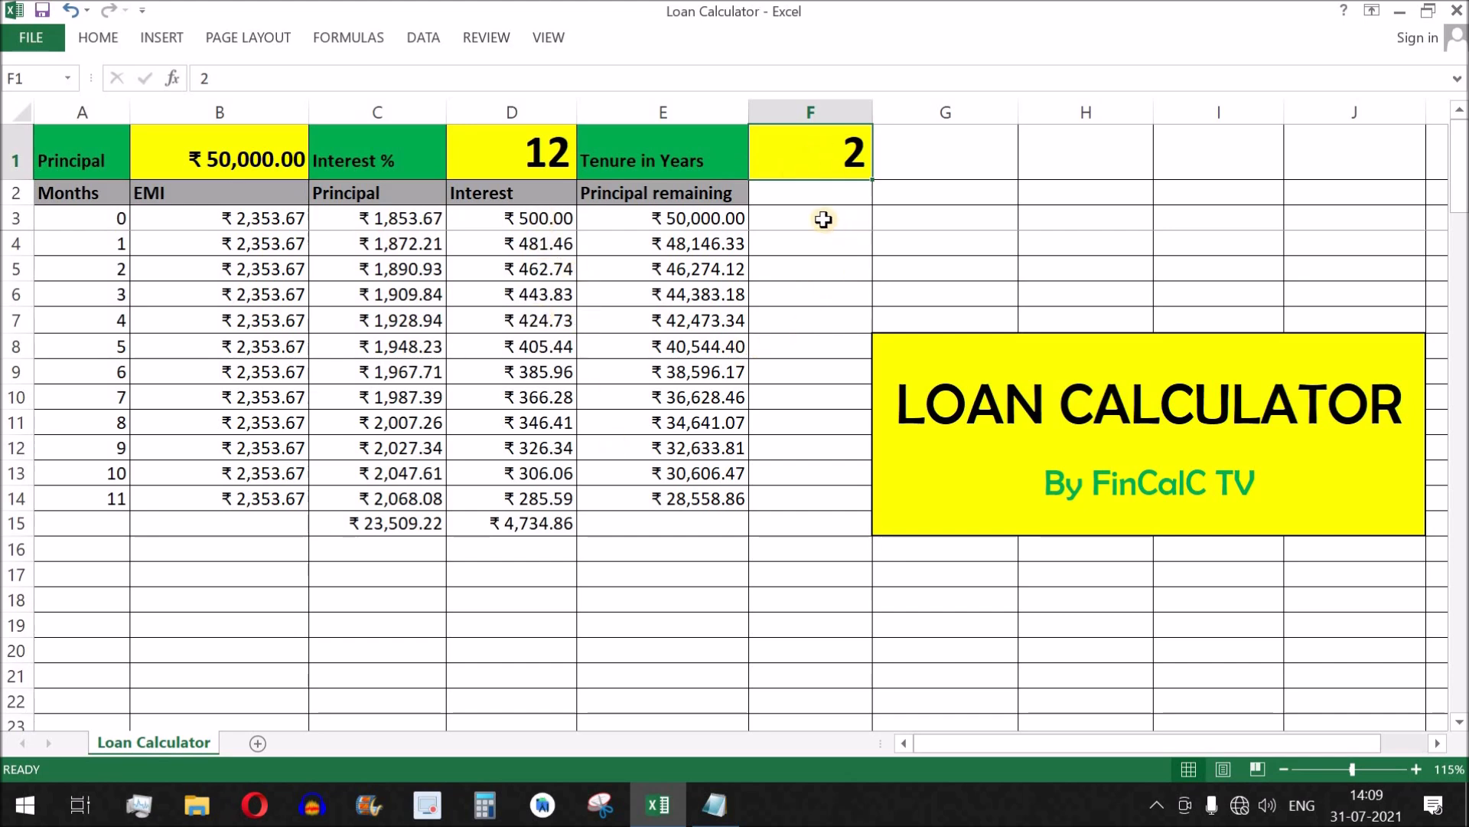
text(1)
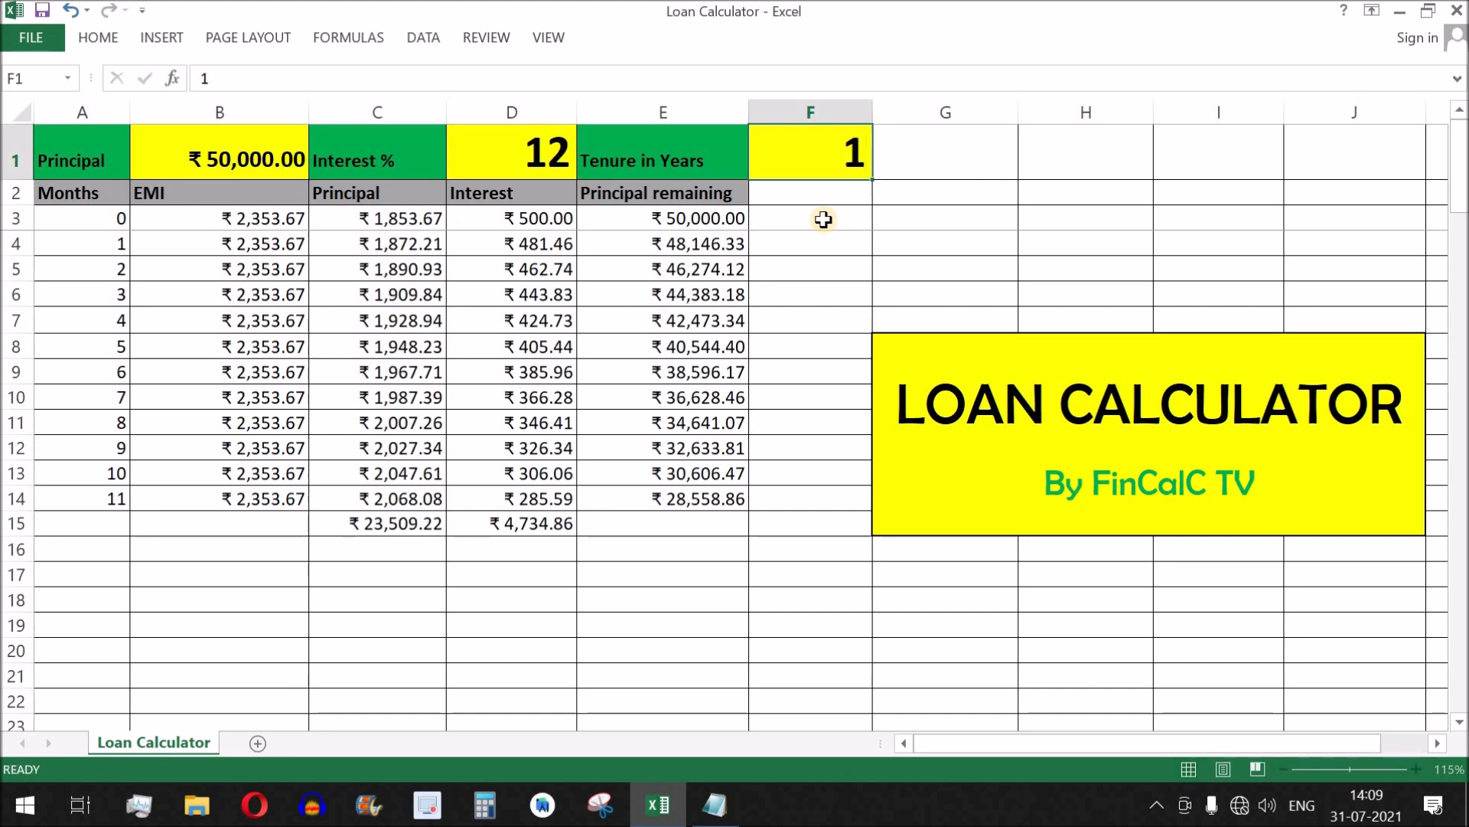
key(Return)
click(518, 530)
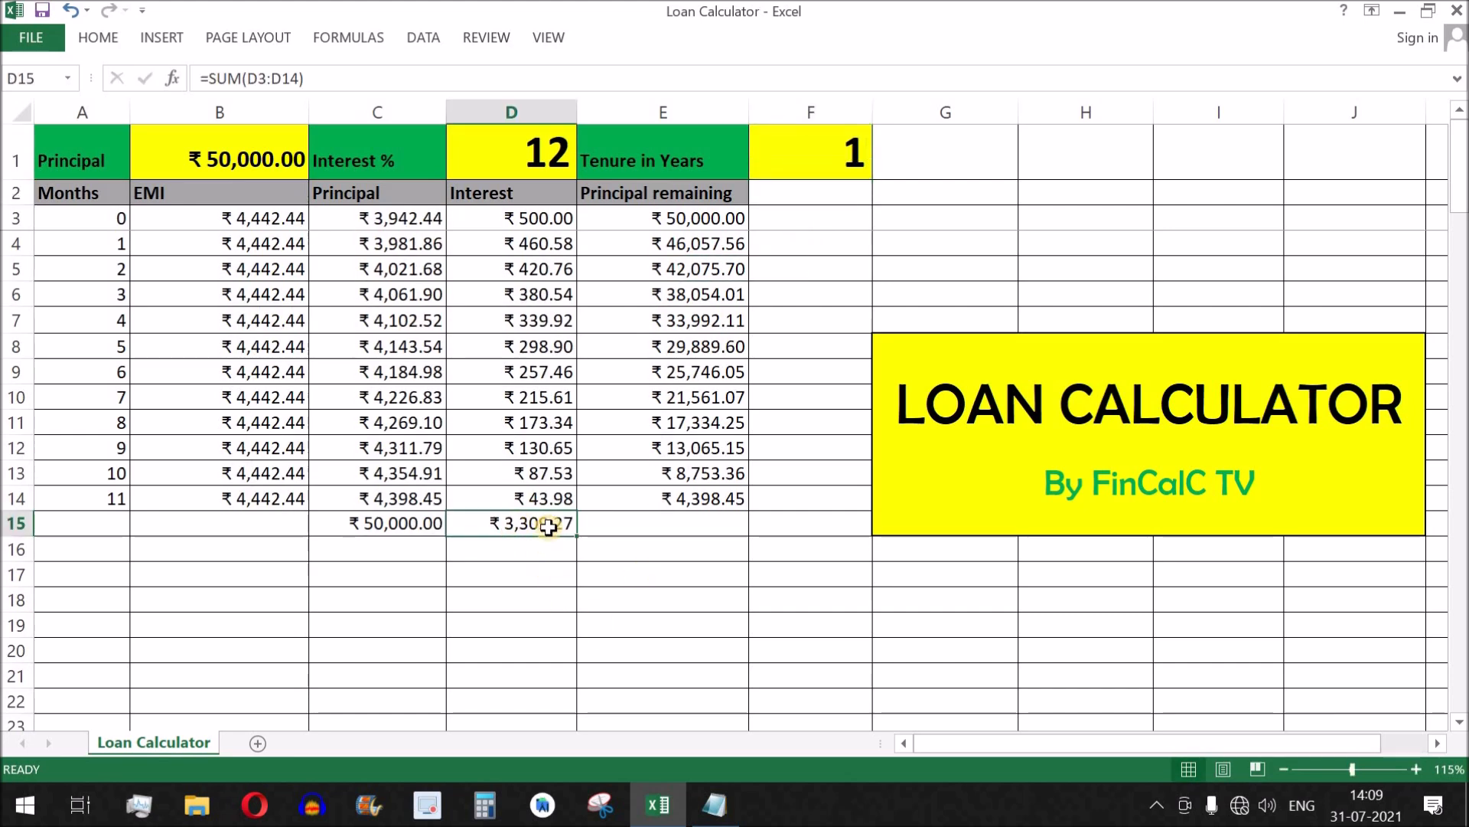
drag(534, 218, 552, 499)
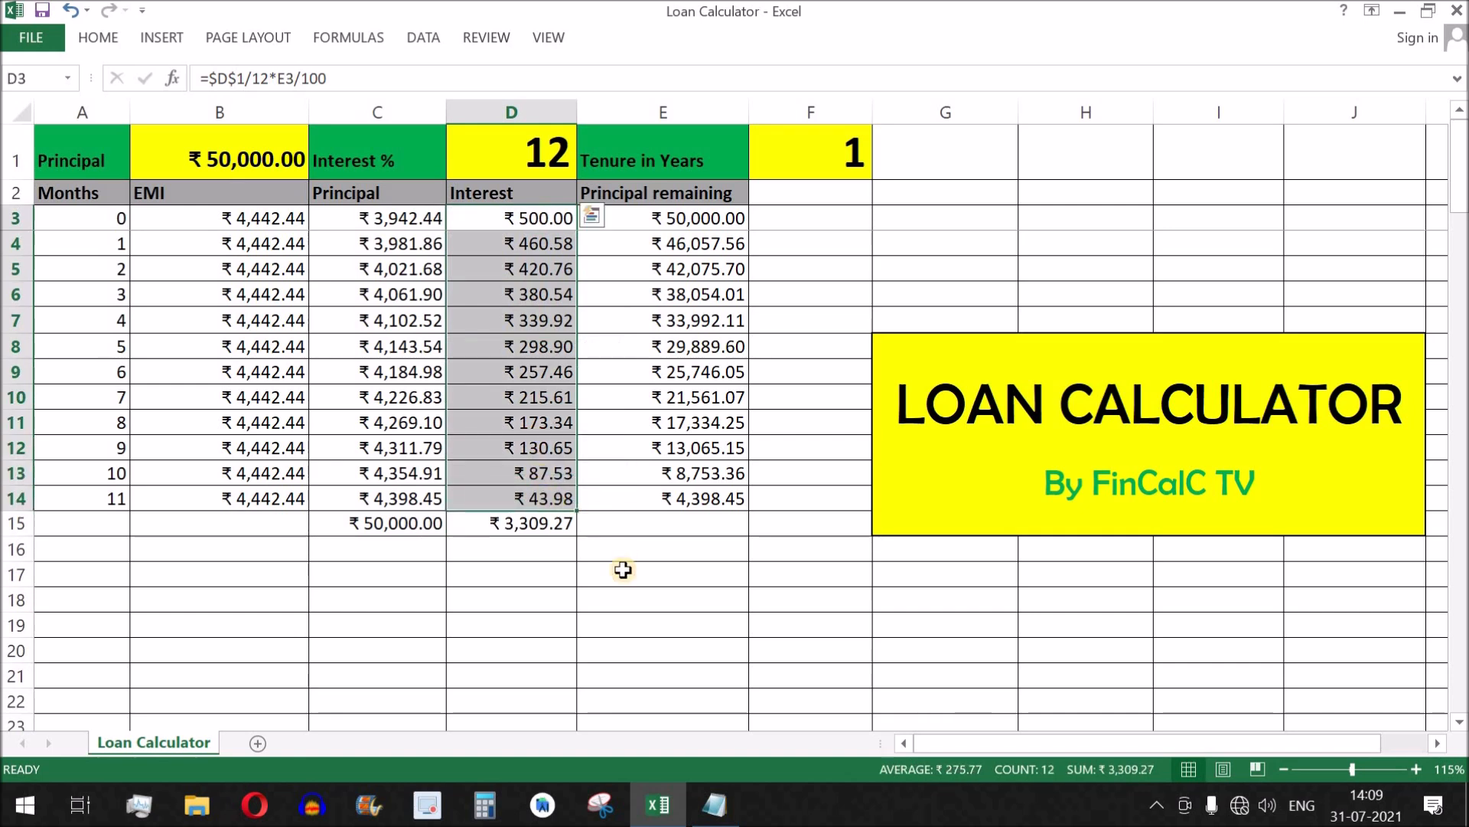
key(Left)
key(Left)
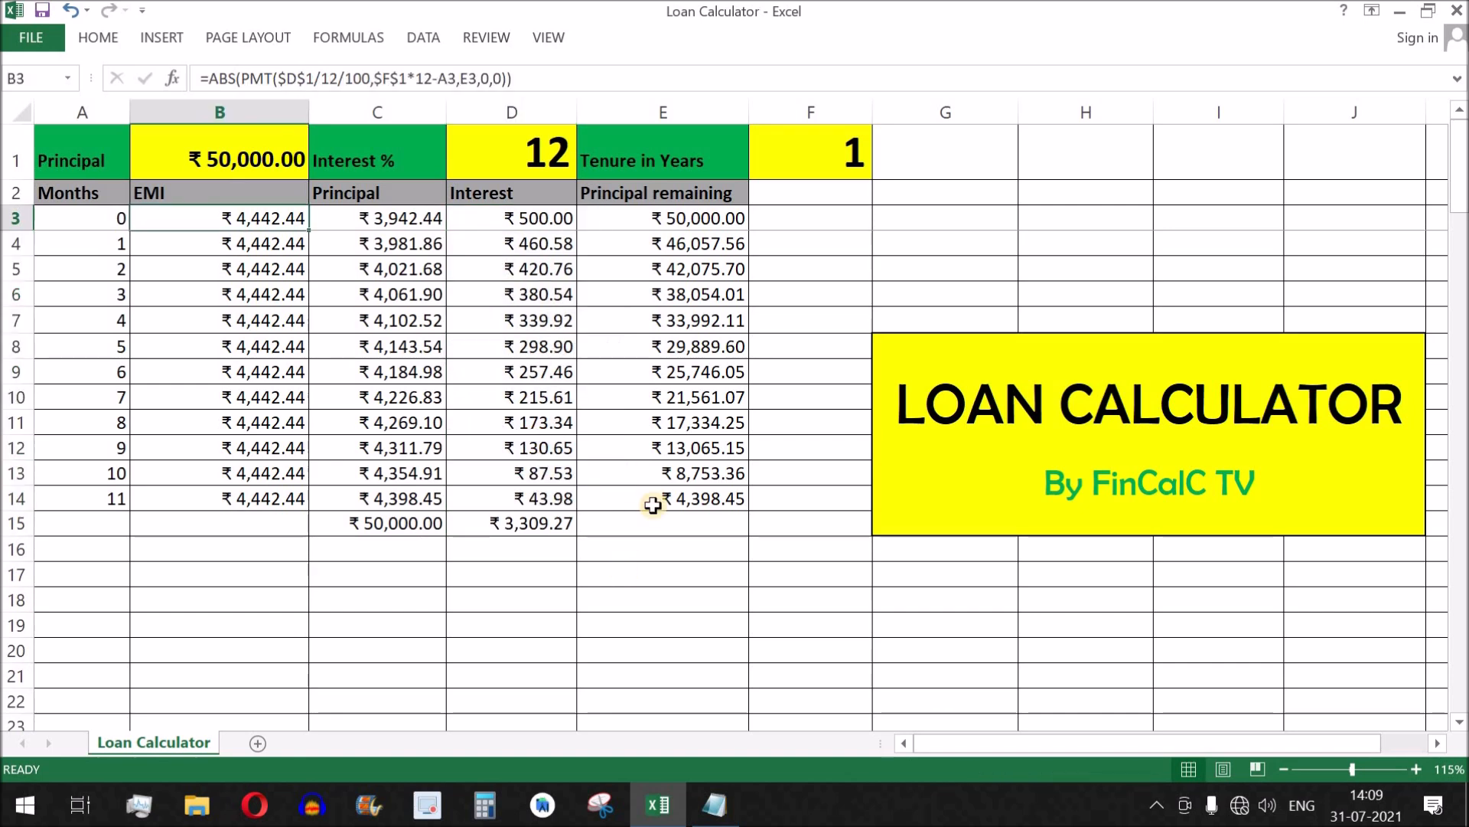
Review the principal, interest rate and tenure inputs in row 1 together with the monthly EMI, Principal and Interest columns.
click(218, 144)
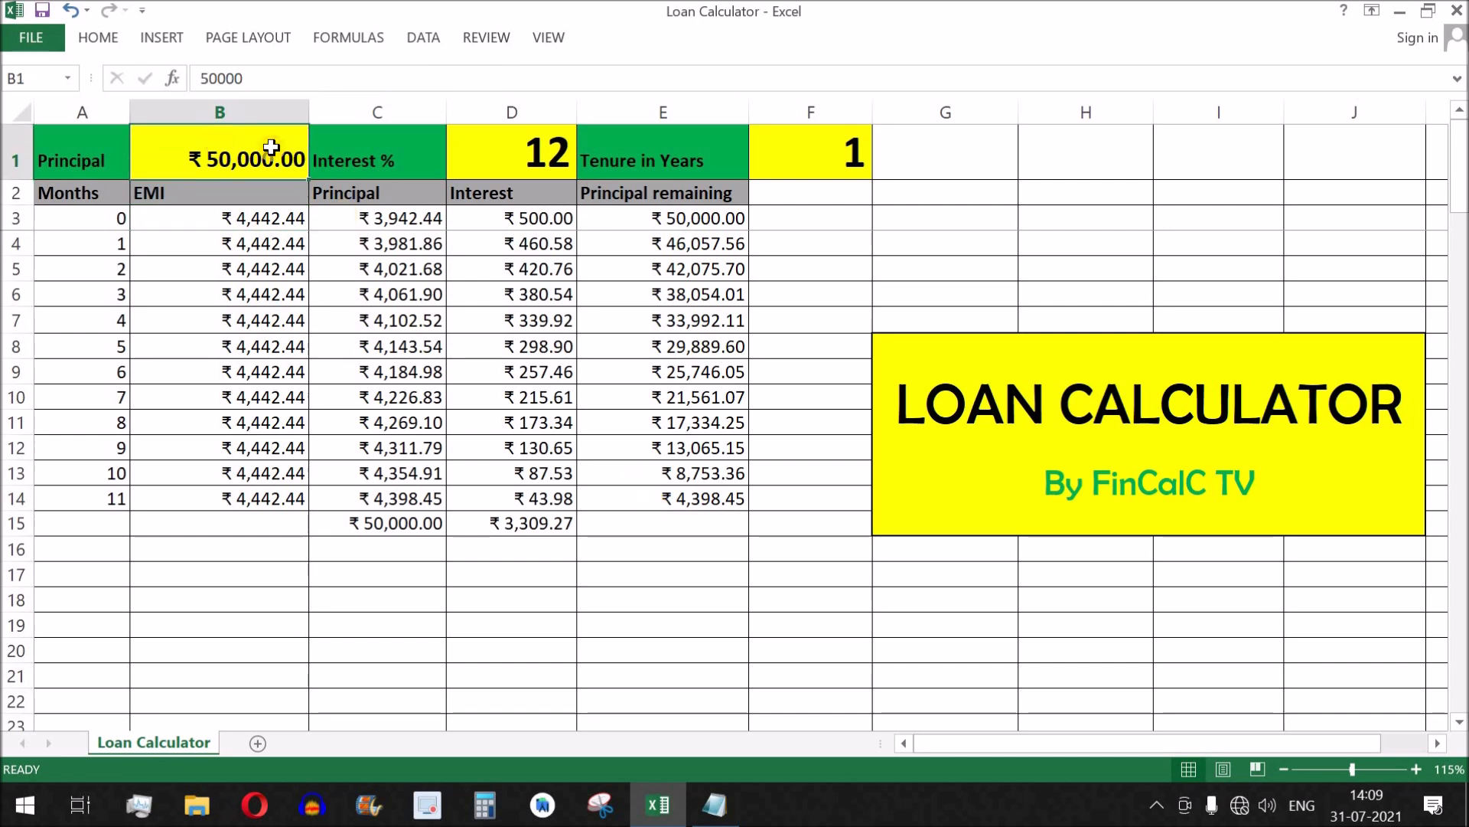
click(525, 145)
click(825, 152)
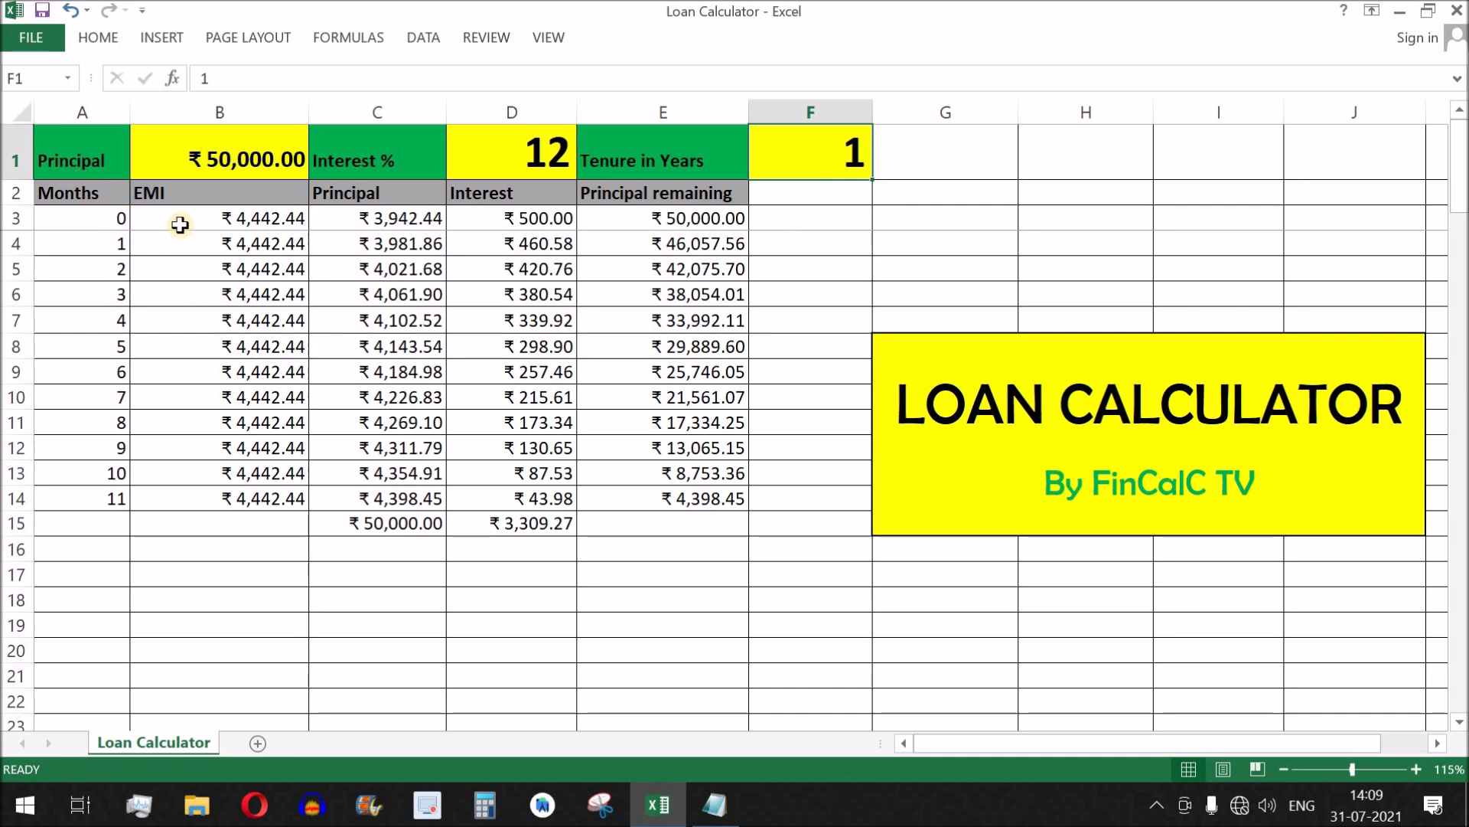
click(223, 220)
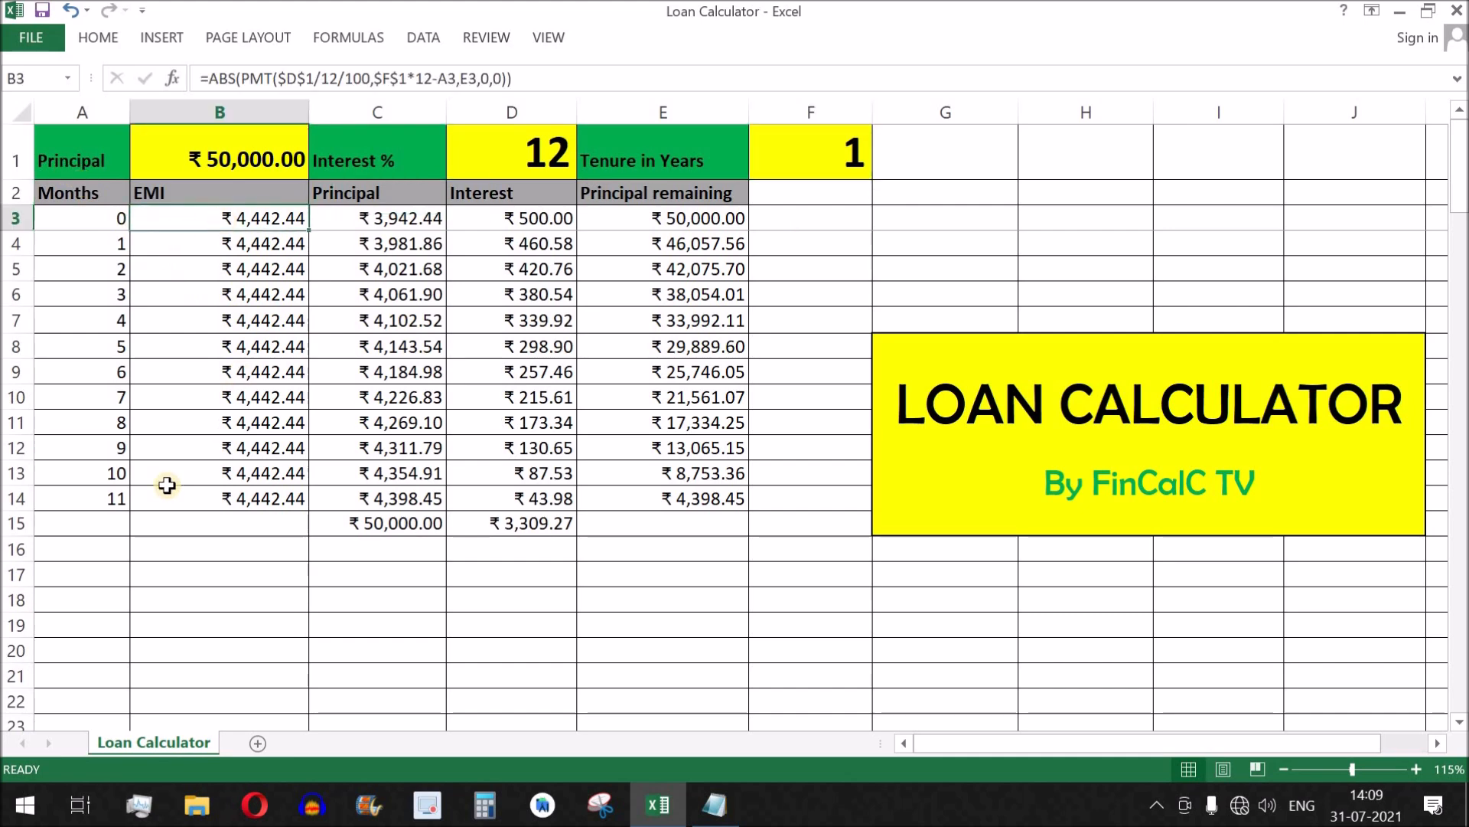
drag(107, 502, 730, 710)
drag(404, 211, 543, 695)
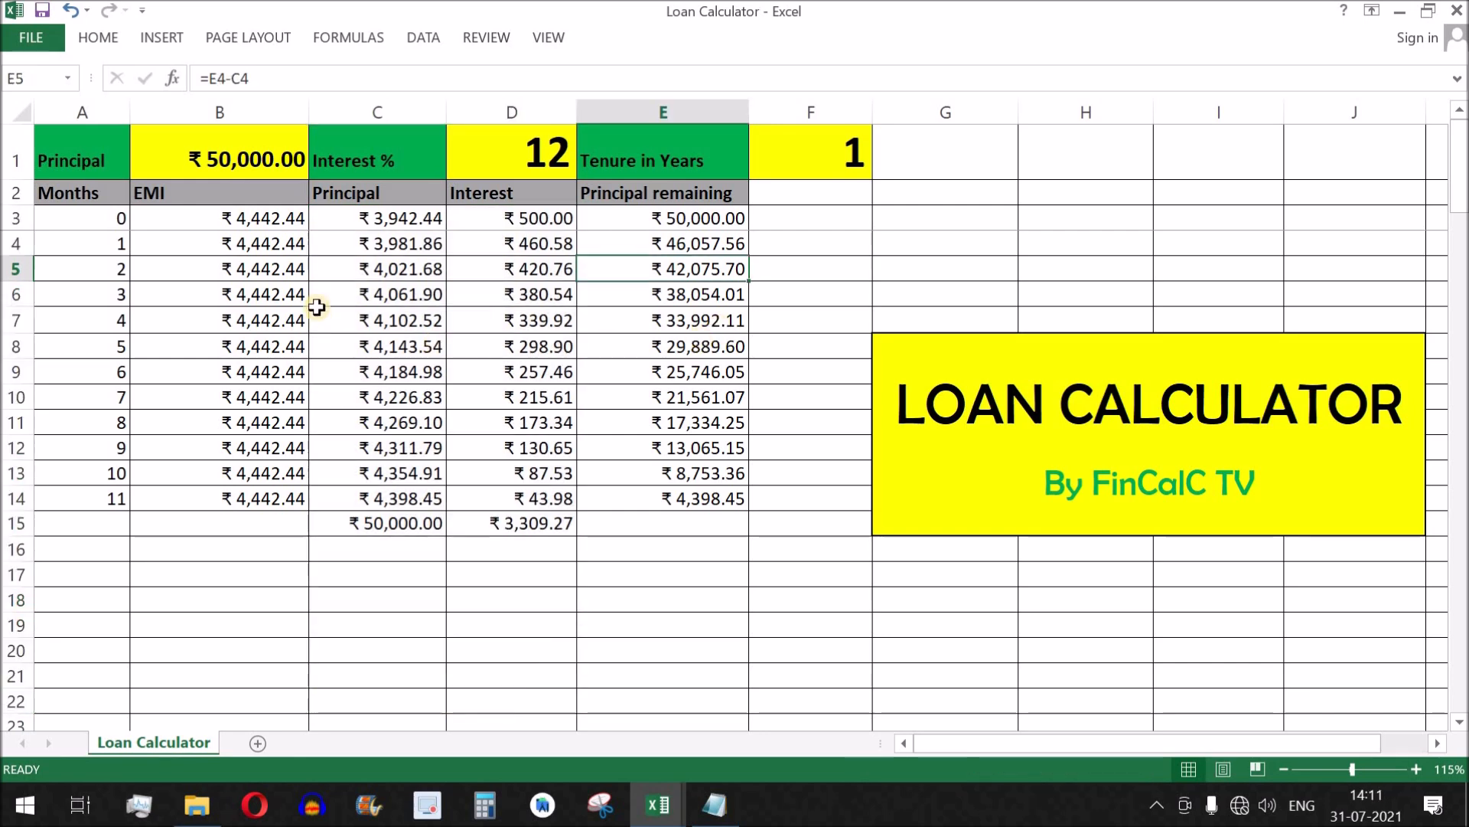
drag(239, 157, 840, 148)
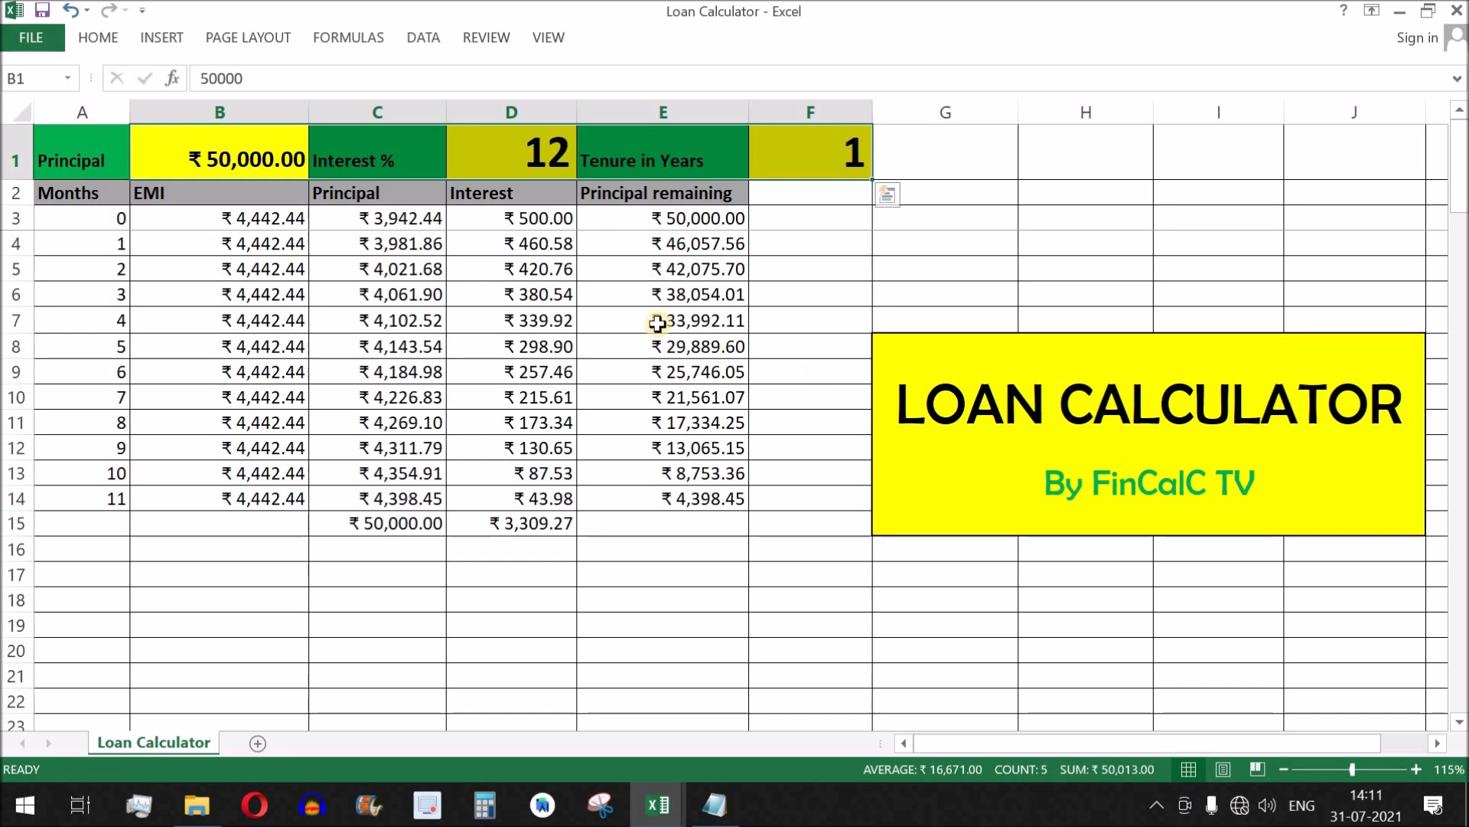
drag(541, 220, 542, 520)
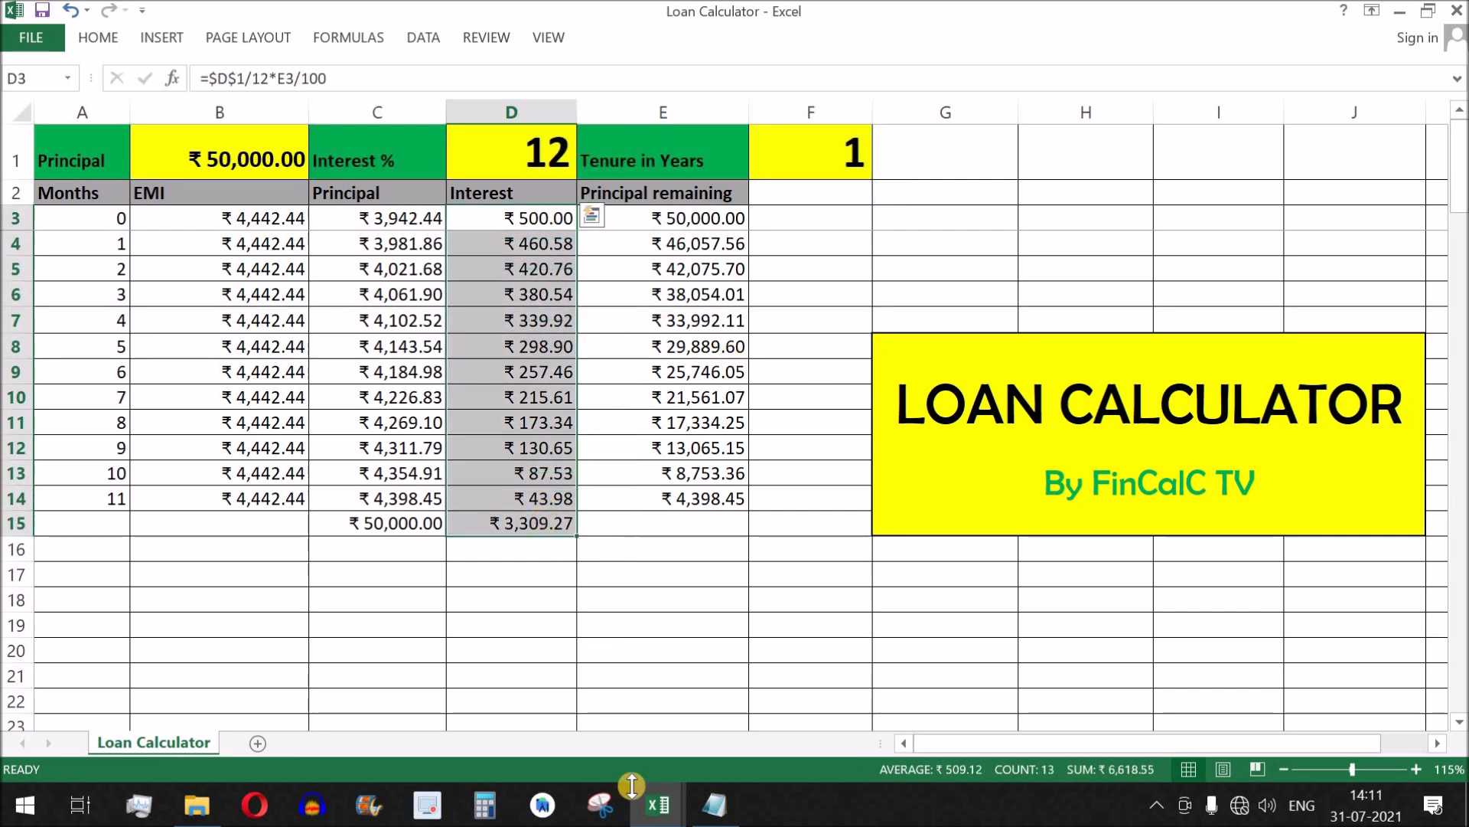
Switch to the SIP vs Loan Prepayment workbook and examine the Pre Payments, Interest, Total Interest and Updated Interest on the Home Loan Prepayment sheet.
click(659, 804)
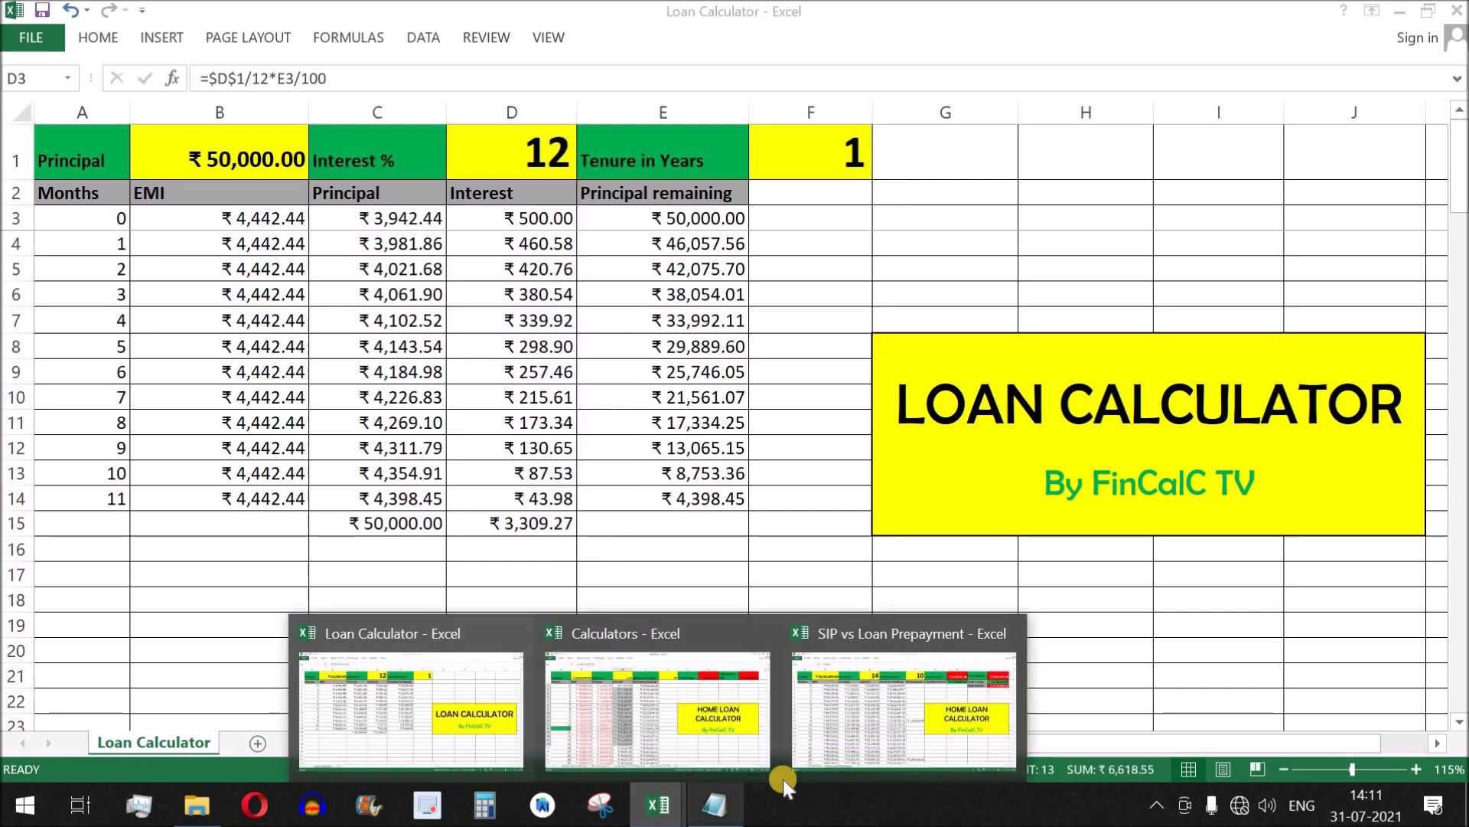
click(907, 735)
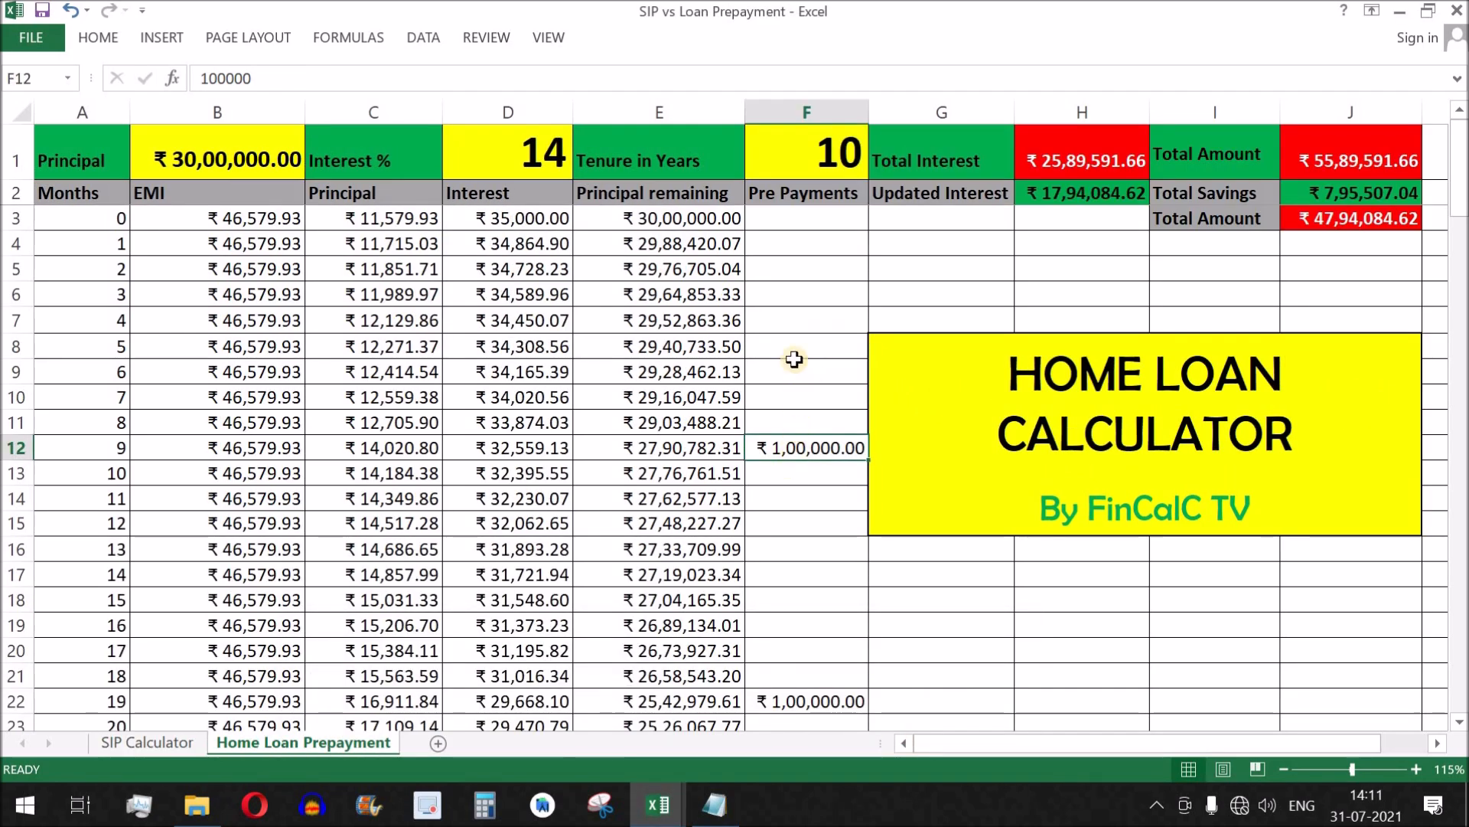
drag(822, 242, 800, 693)
drag(517, 268, 561, 628)
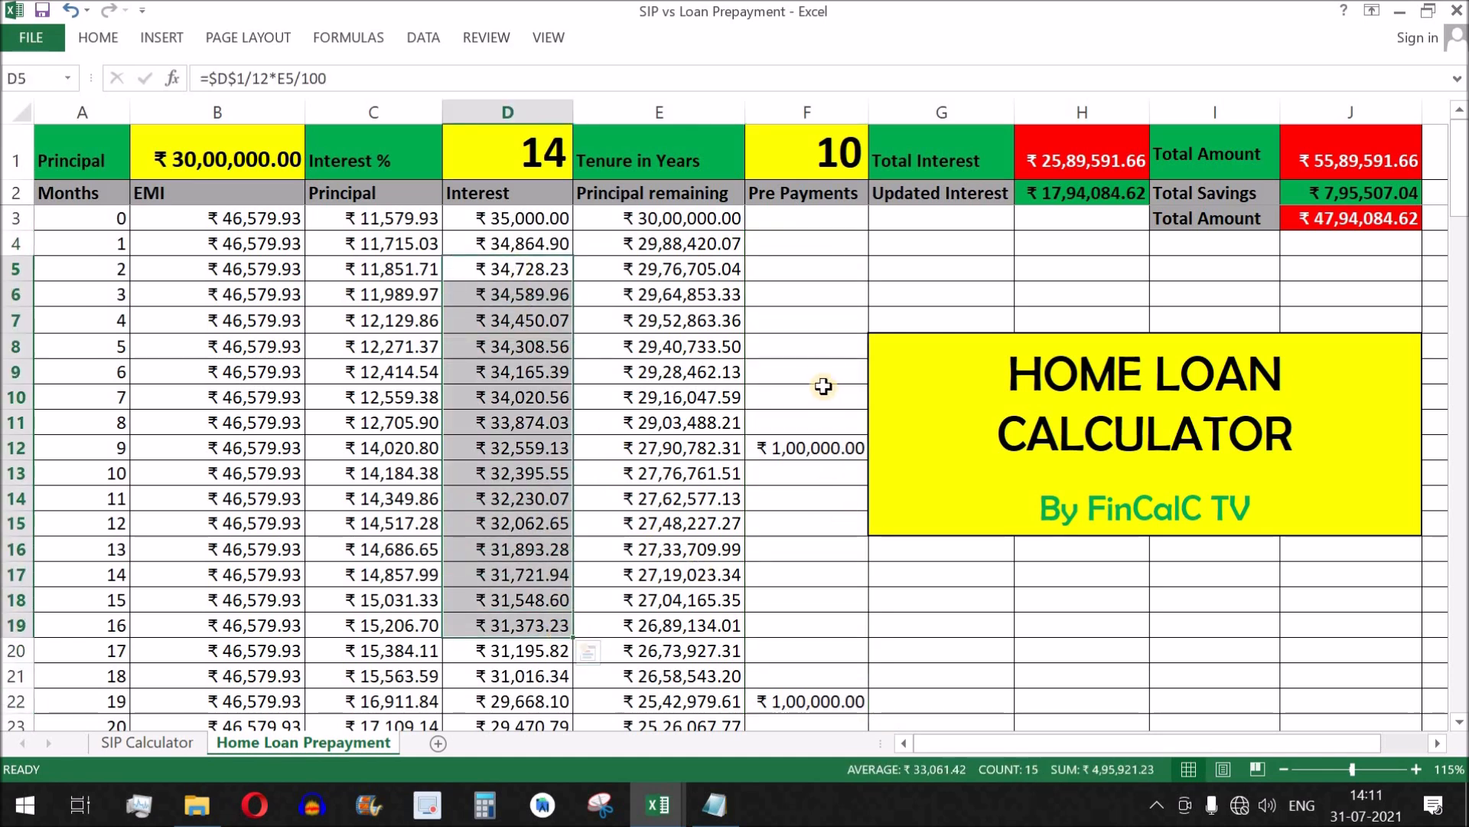
click(1079, 153)
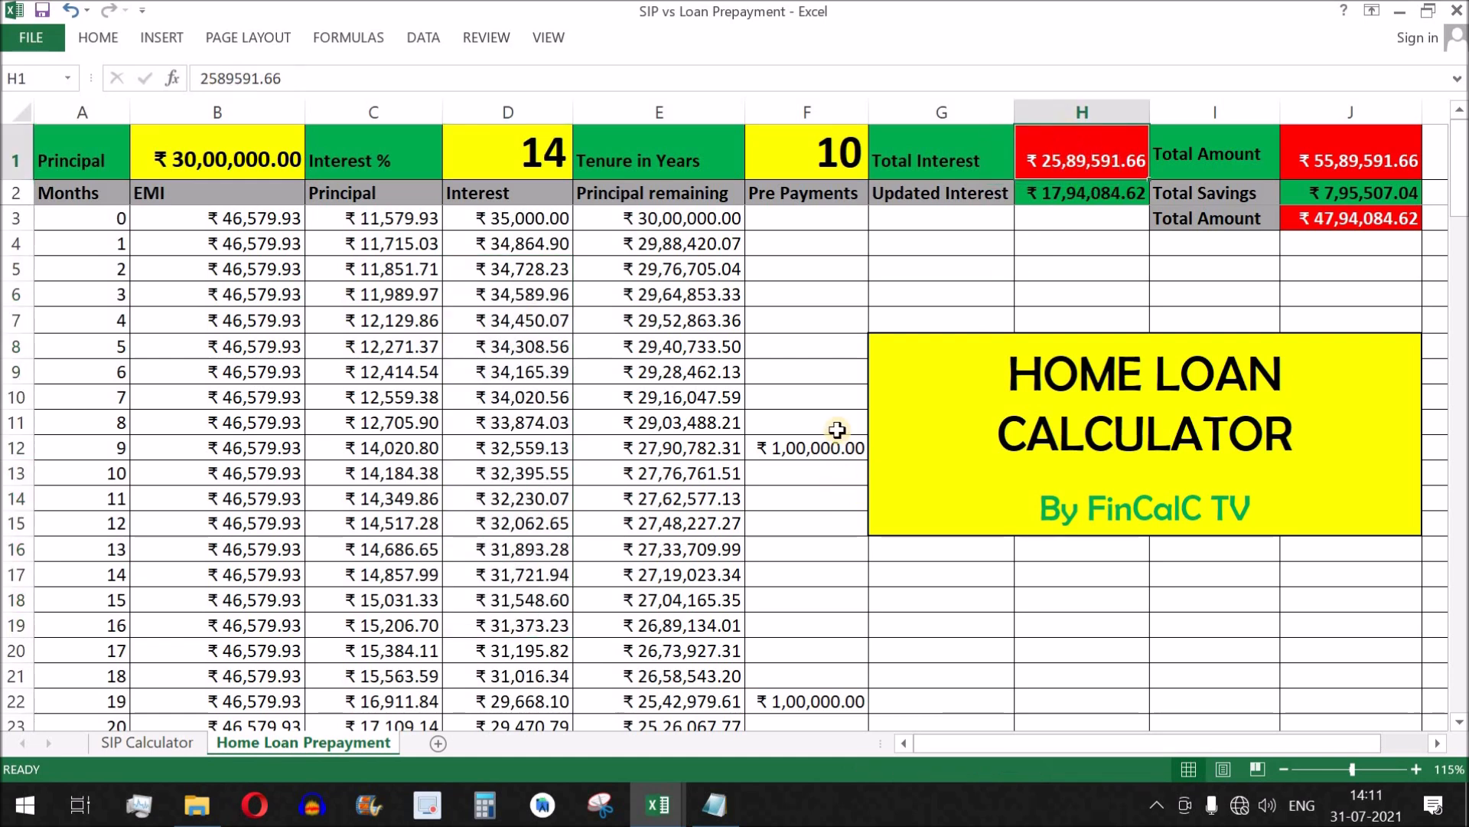
click(823, 193)
drag(811, 218, 810, 700)
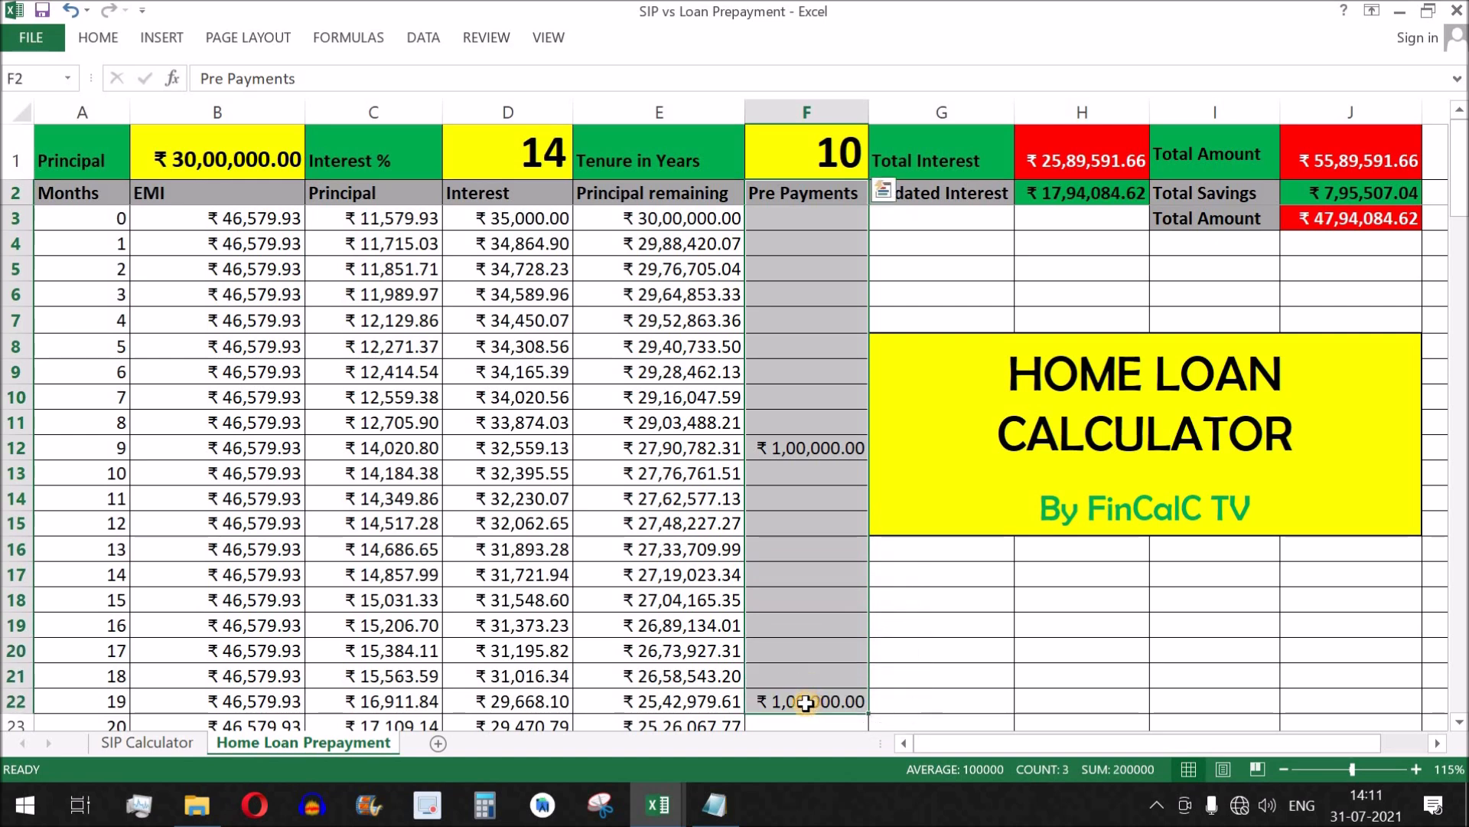
click(1033, 194)
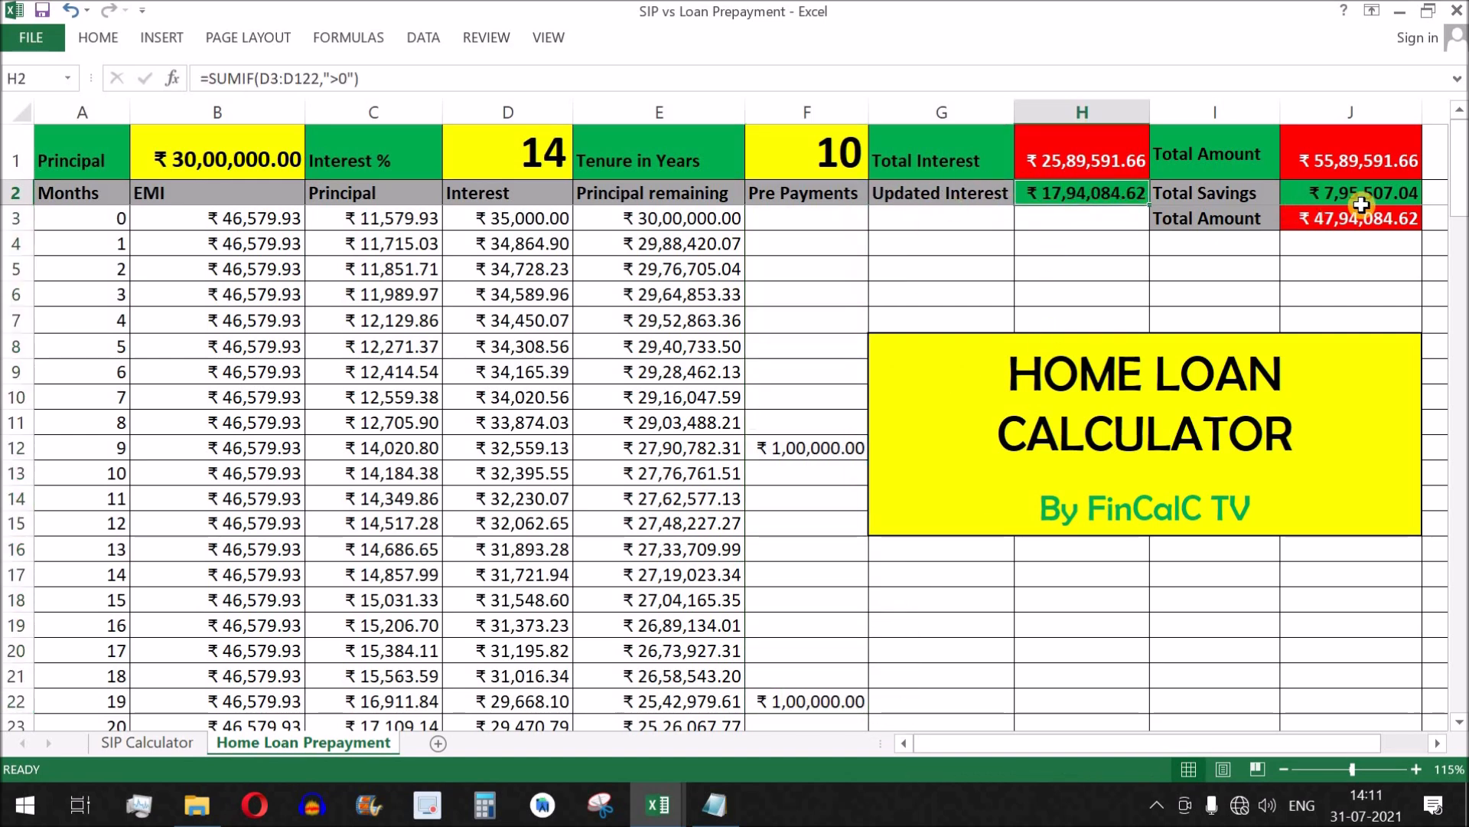
Check the Total Savings formula in J2, and review the monthly SIP amounts, NAV rates and units on the SIP Calculator sheet.
click(1385, 199)
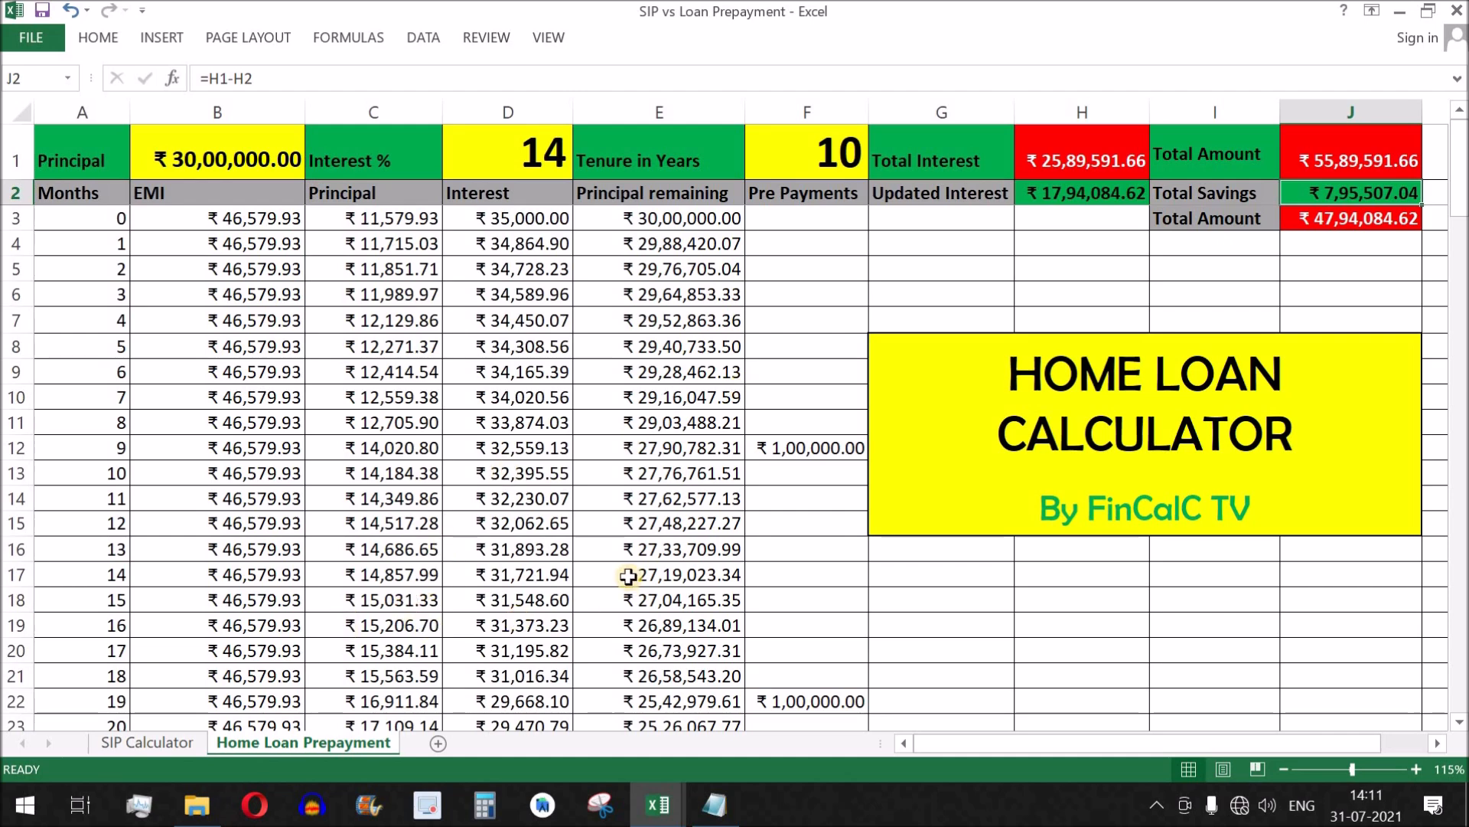
click(158, 742)
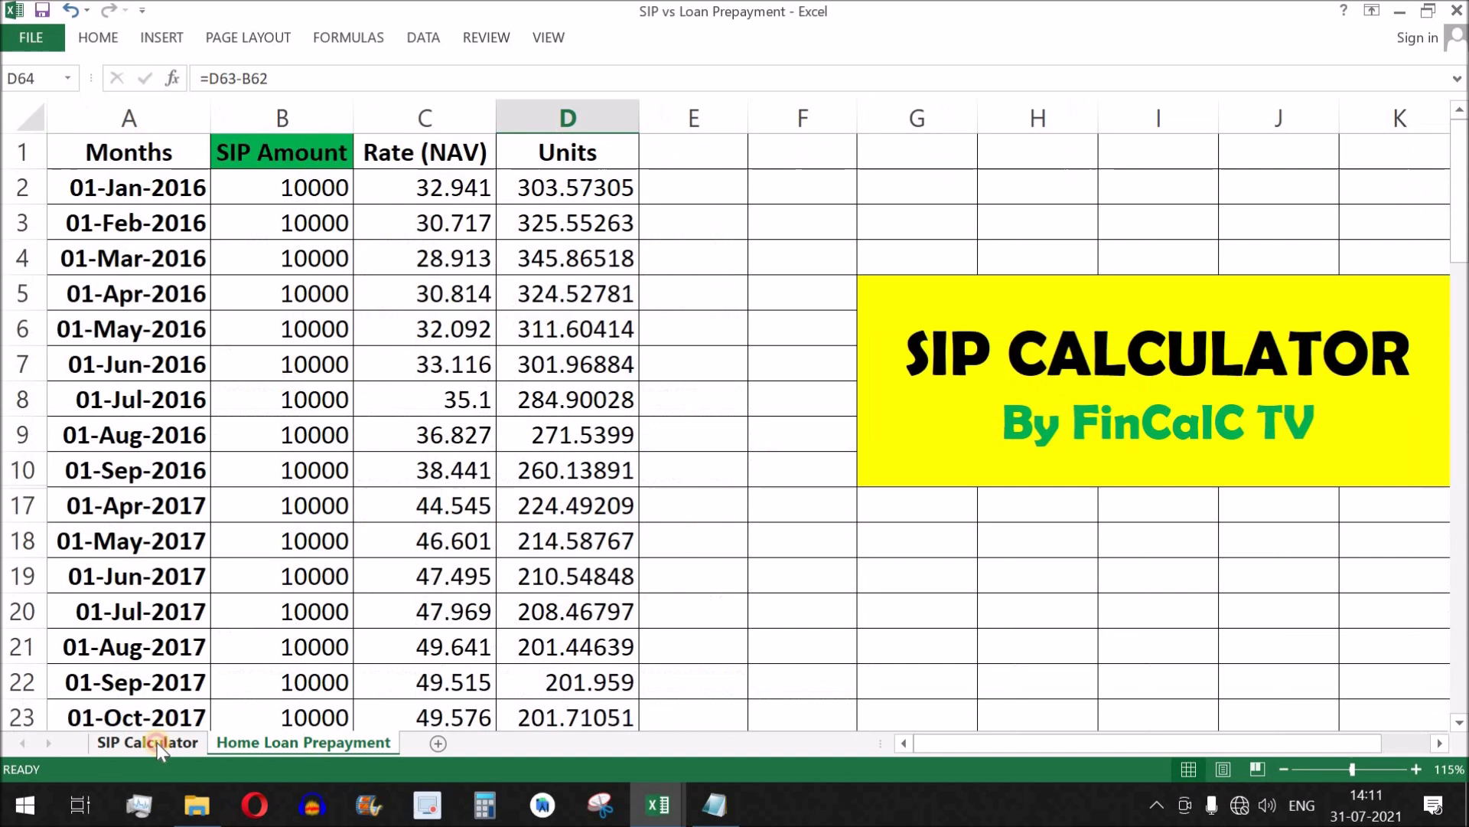
click(1109, 388)
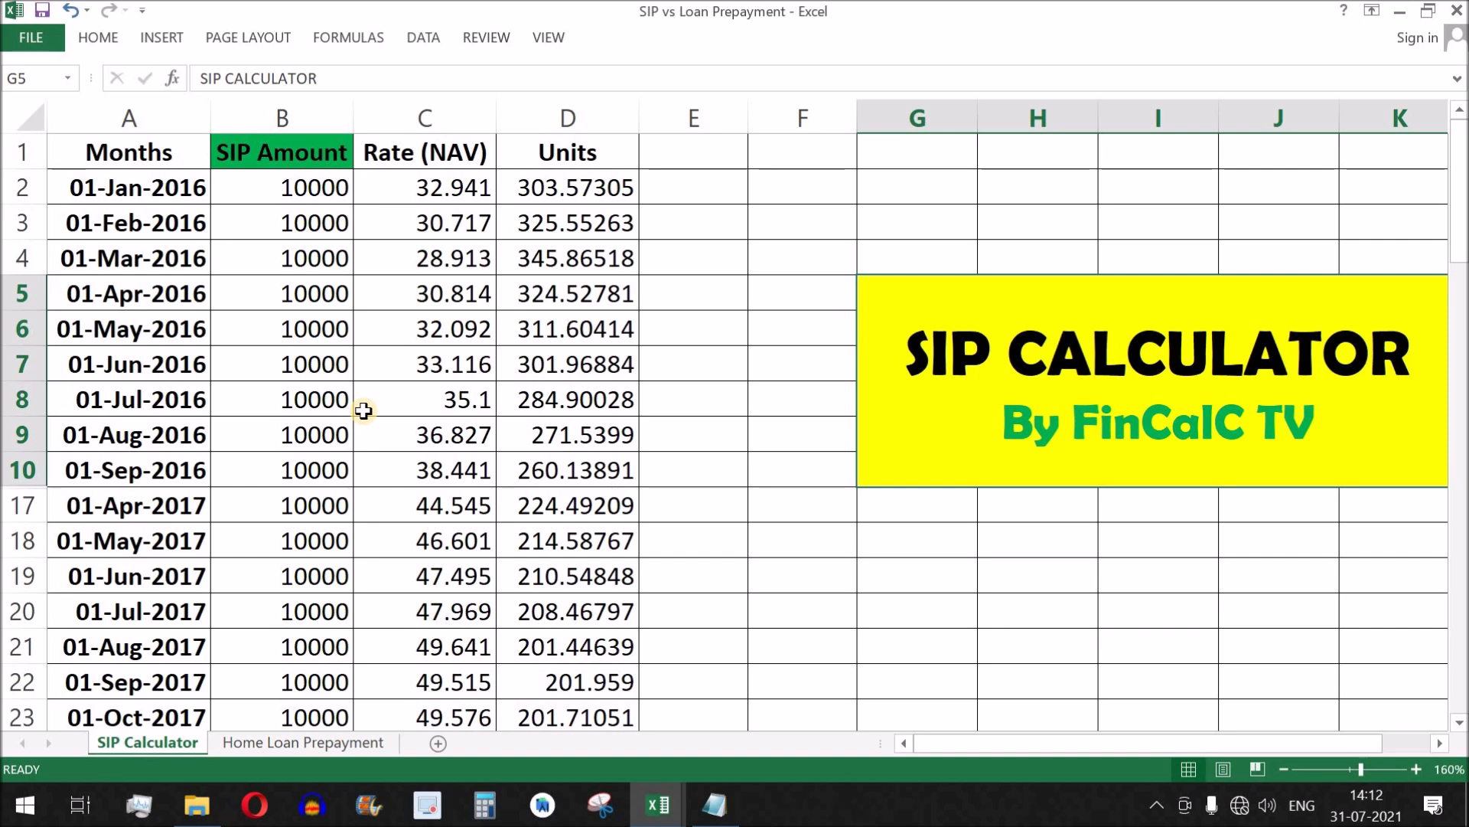
drag(147, 187, 533, 670)
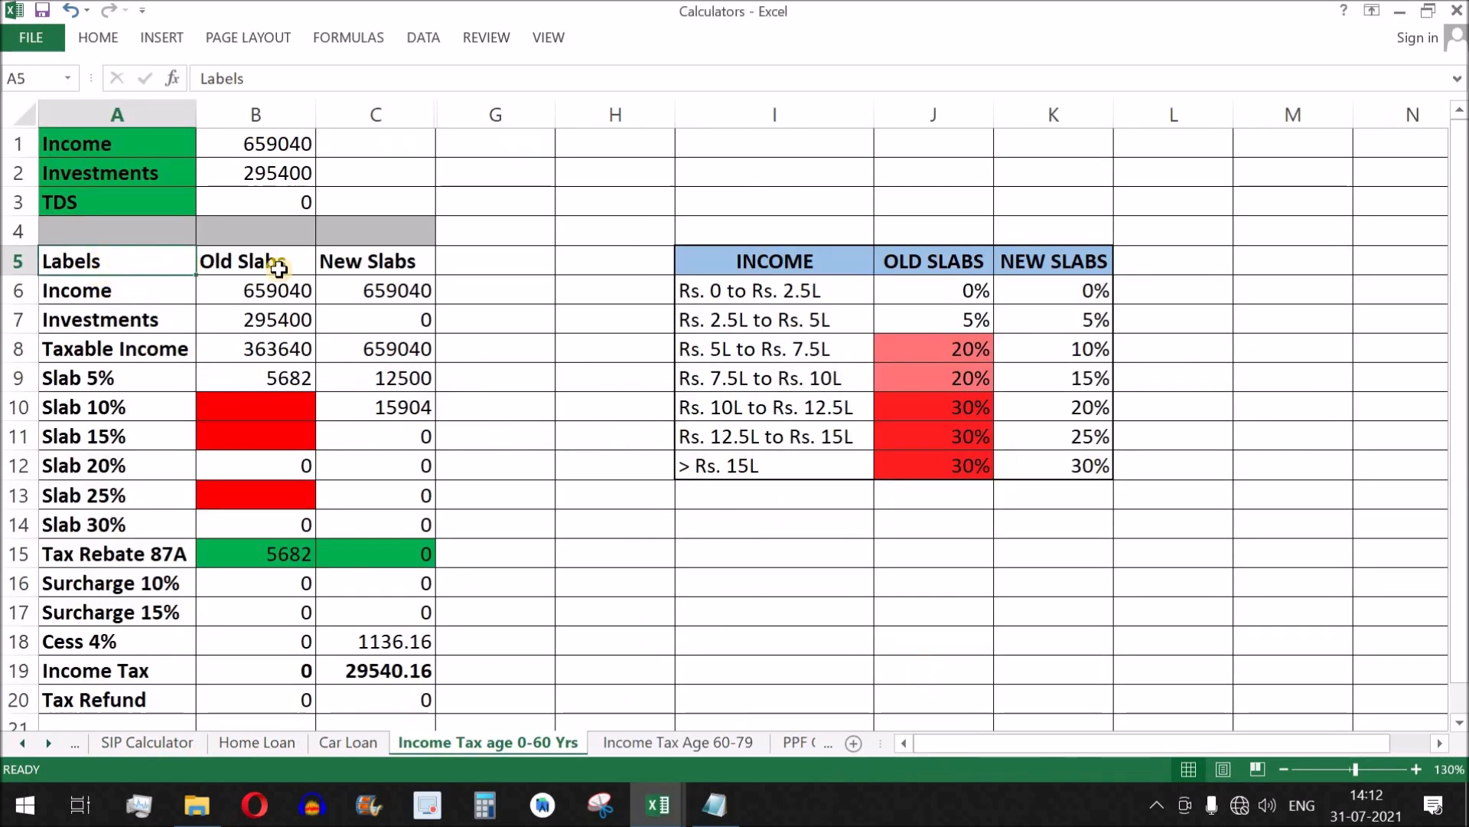
Switch to the Calculators workbook and review the Income Tax age 0-60 Yrs slab columns and the PPF Calculator's Interest column and final balance.
drag(278, 268, 405, 674)
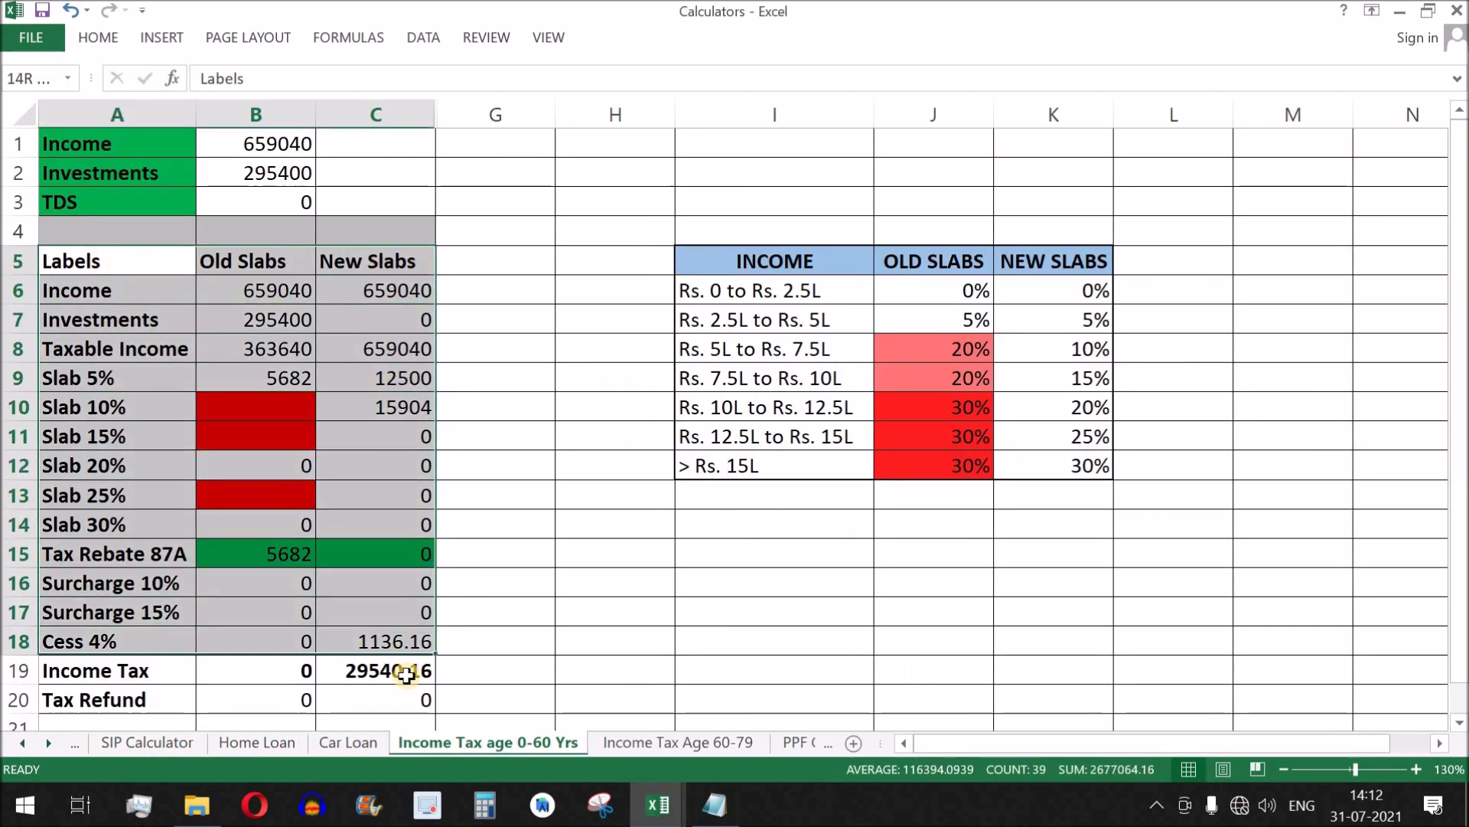
drag(255, 263, 401, 703)
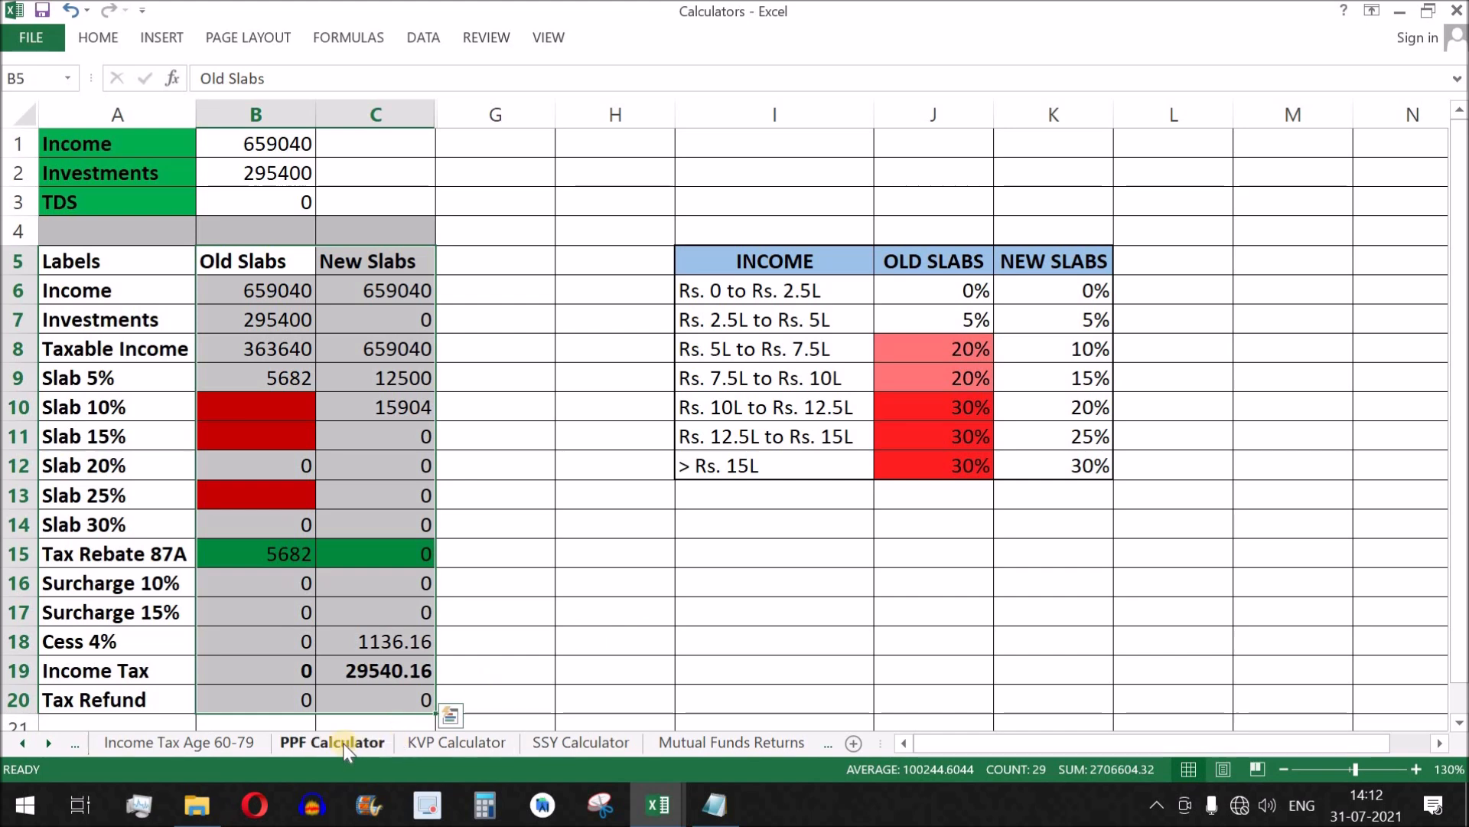
click(344, 742)
drag(640, 245, 678, 647)
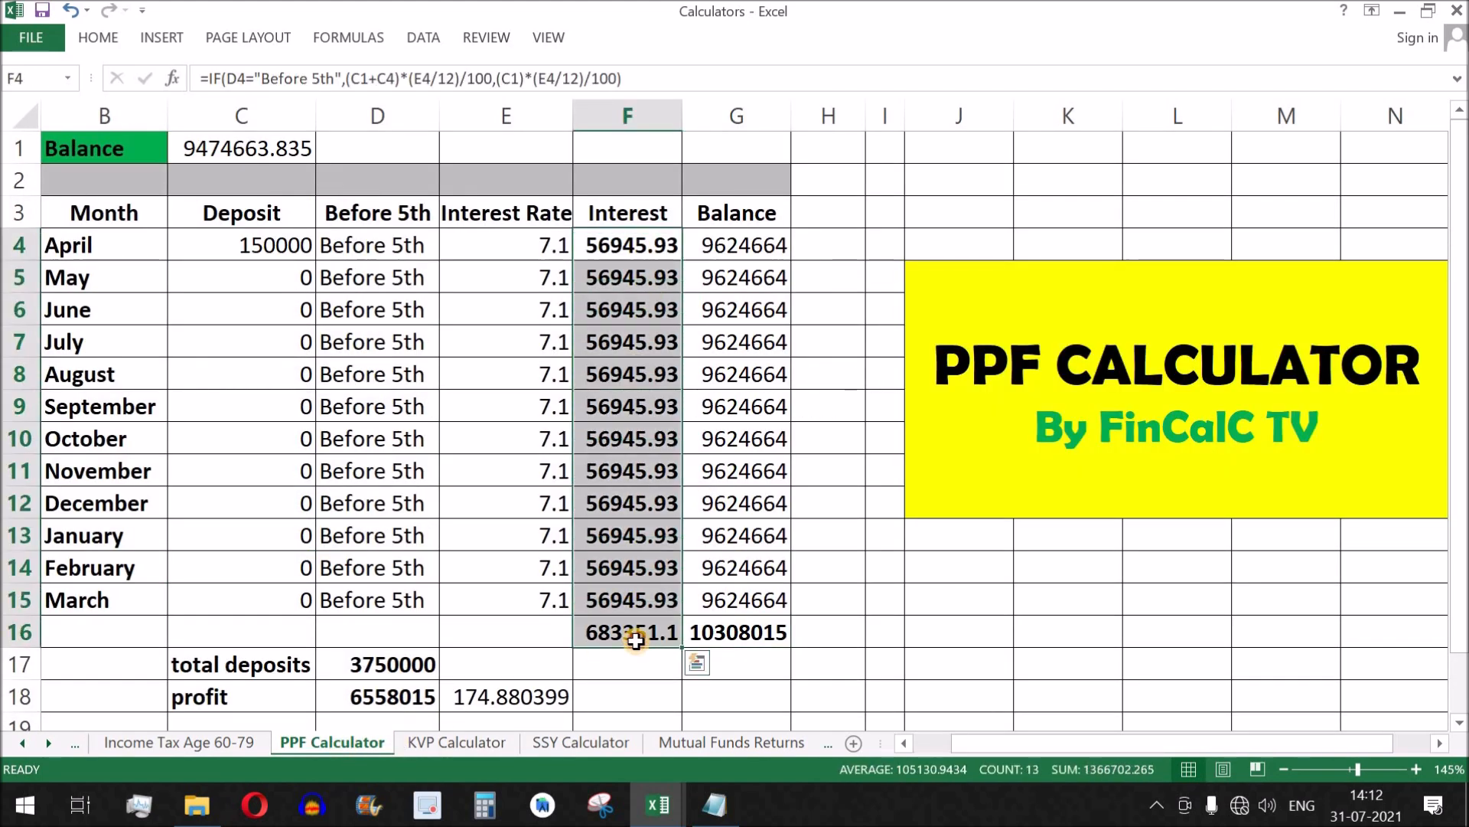
click(754, 639)
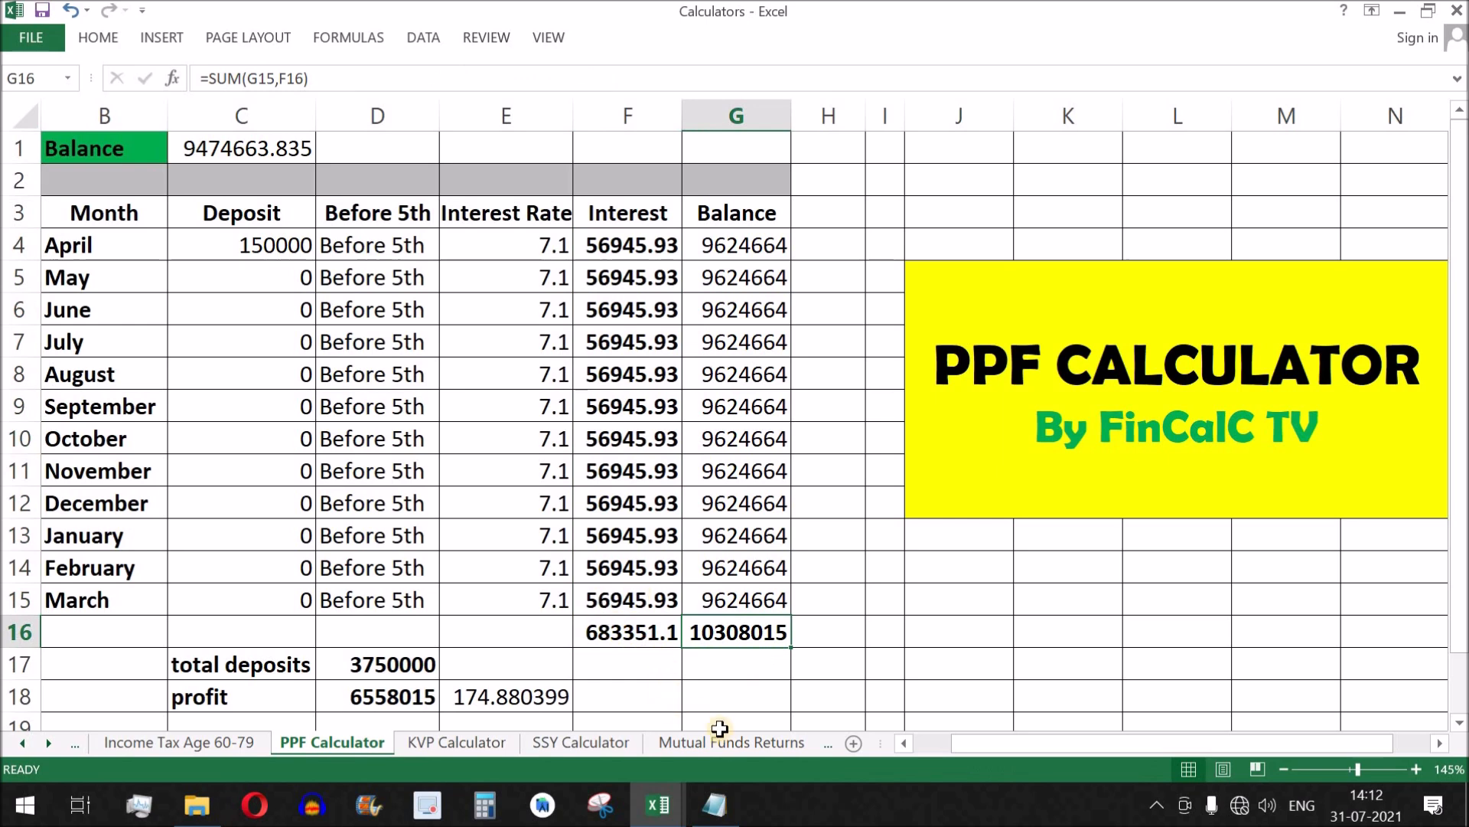
Examine the lumpsum and SIP amounts, NAV and units on the Mutual Funds Returns sheet.
click(719, 739)
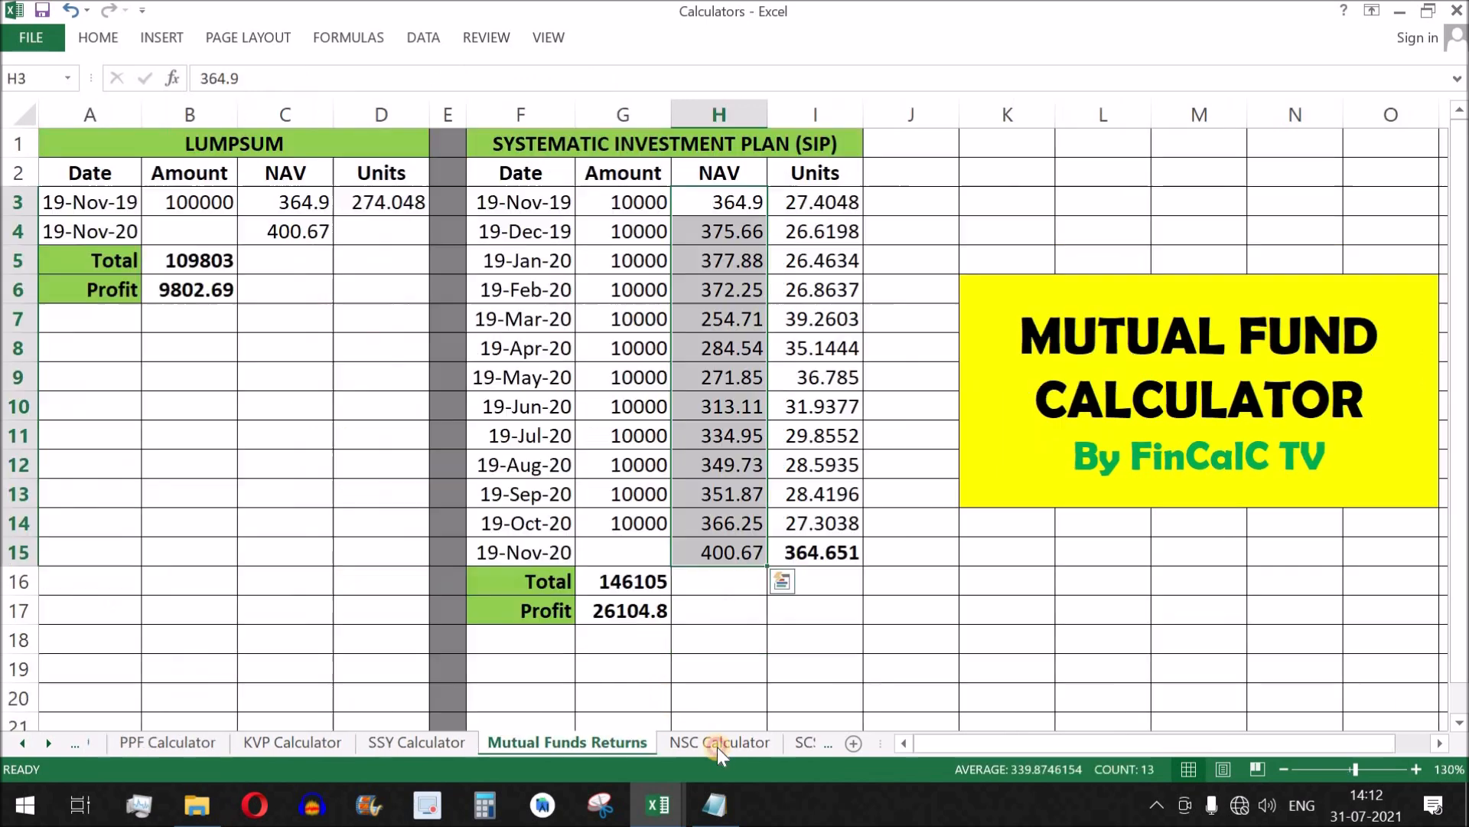
click(623, 201)
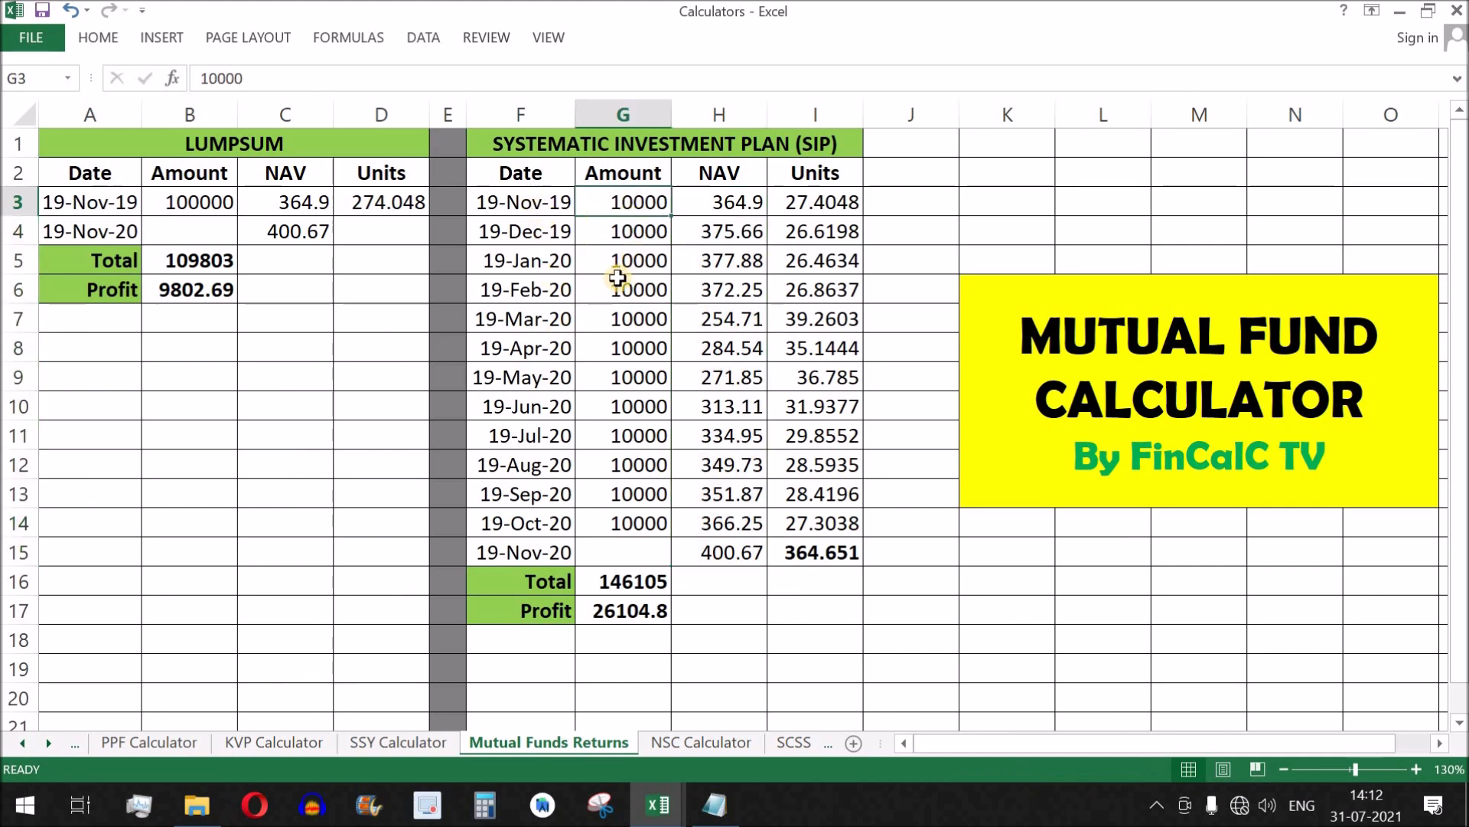
drag(211, 200, 387, 201)
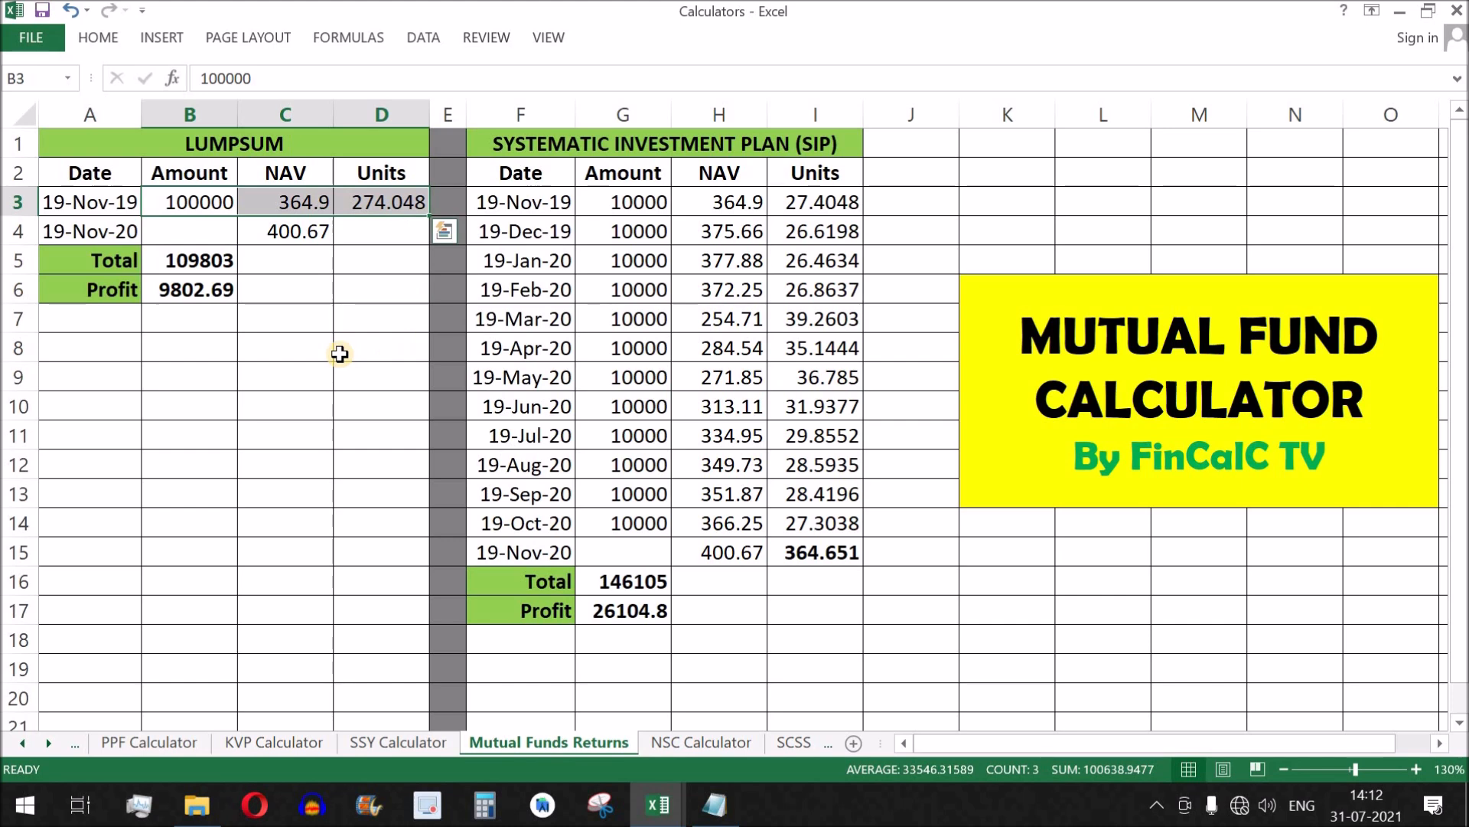
drag(703, 541, 771, 606)
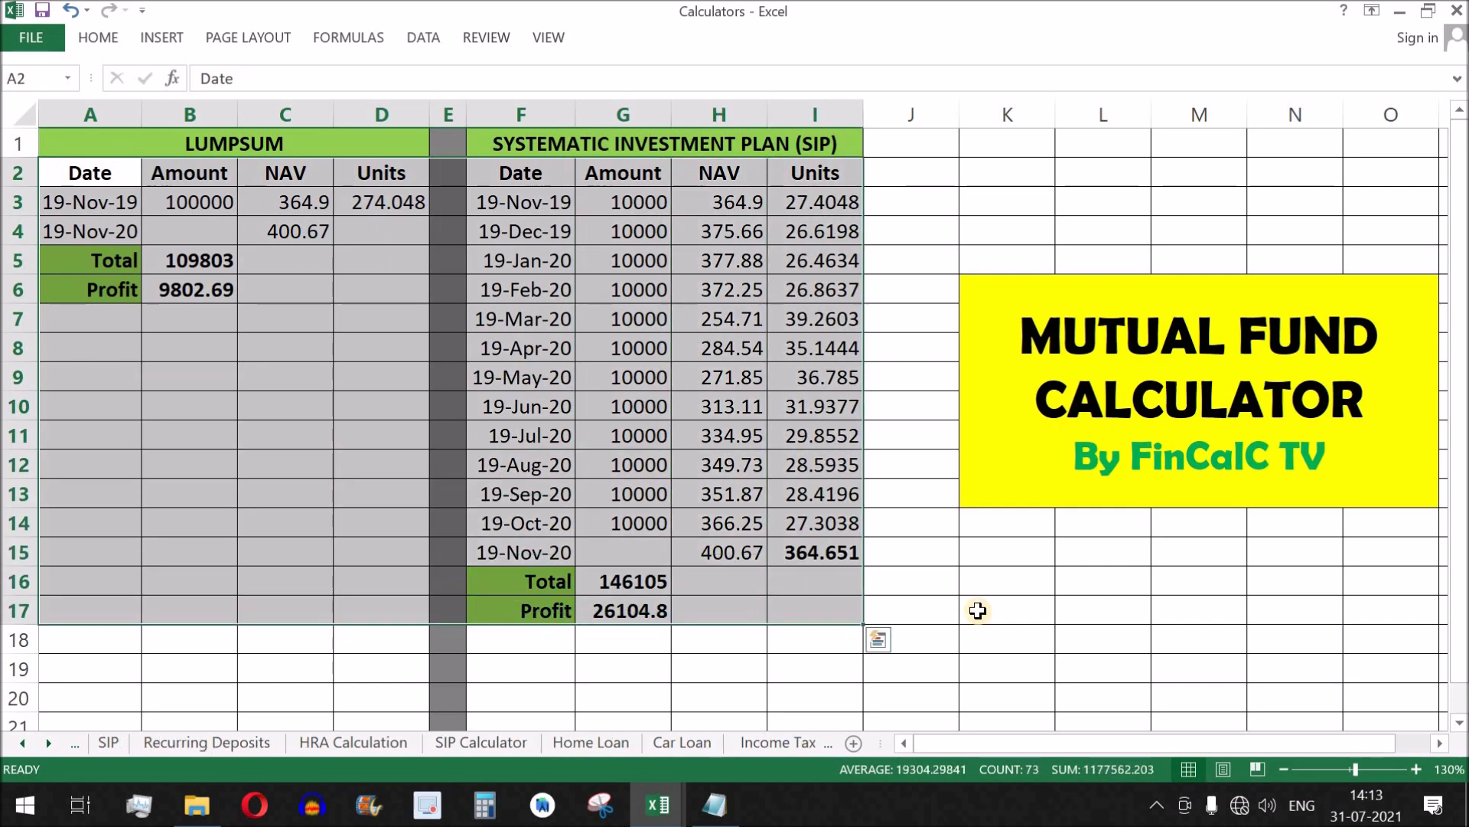
Review the HRA Calculation sheet, including the 50% of BS formula in B7 and the full table from Rent to Section 80GG.
click(371, 741)
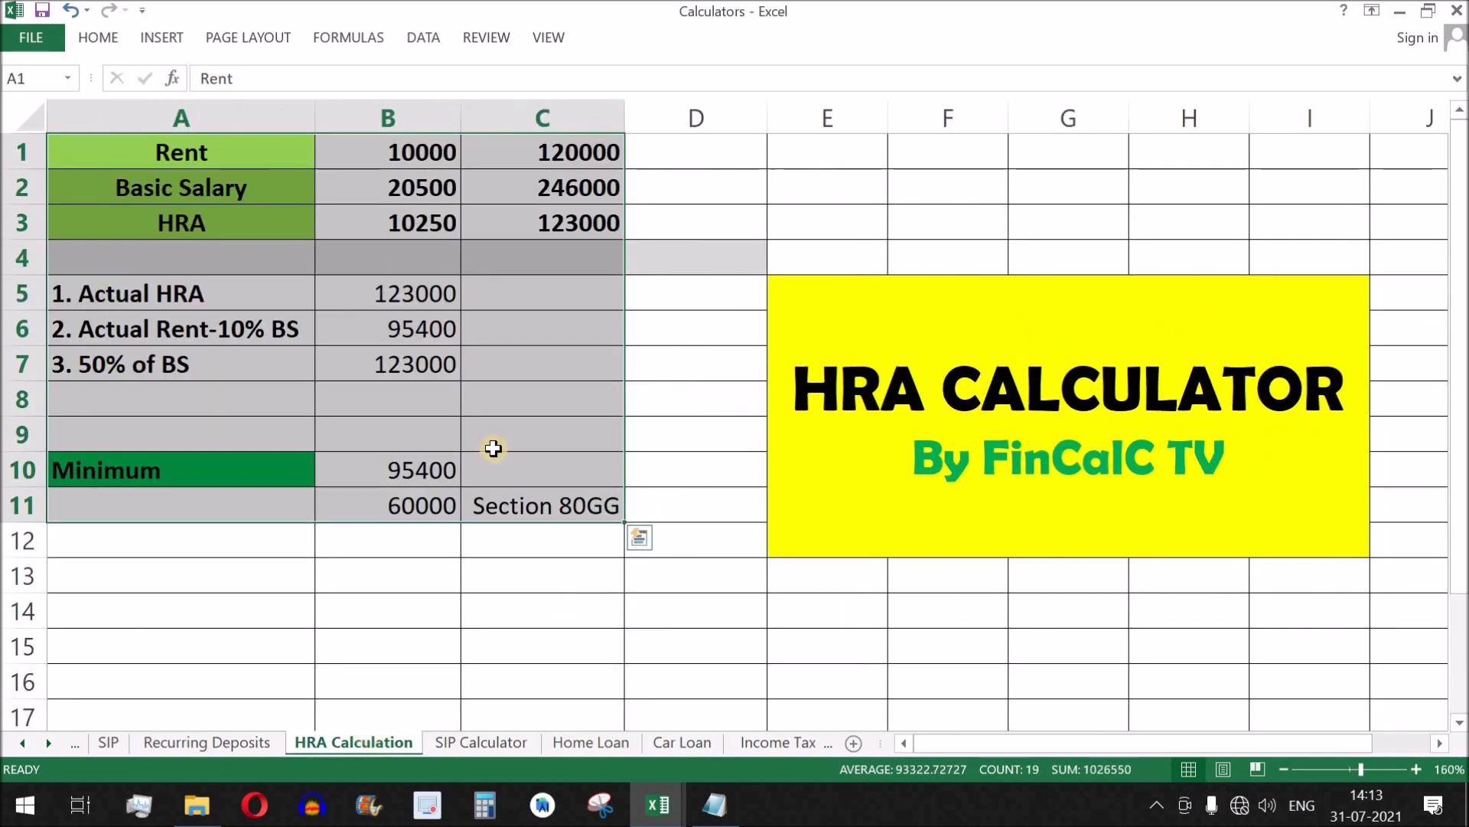
click(425, 370)
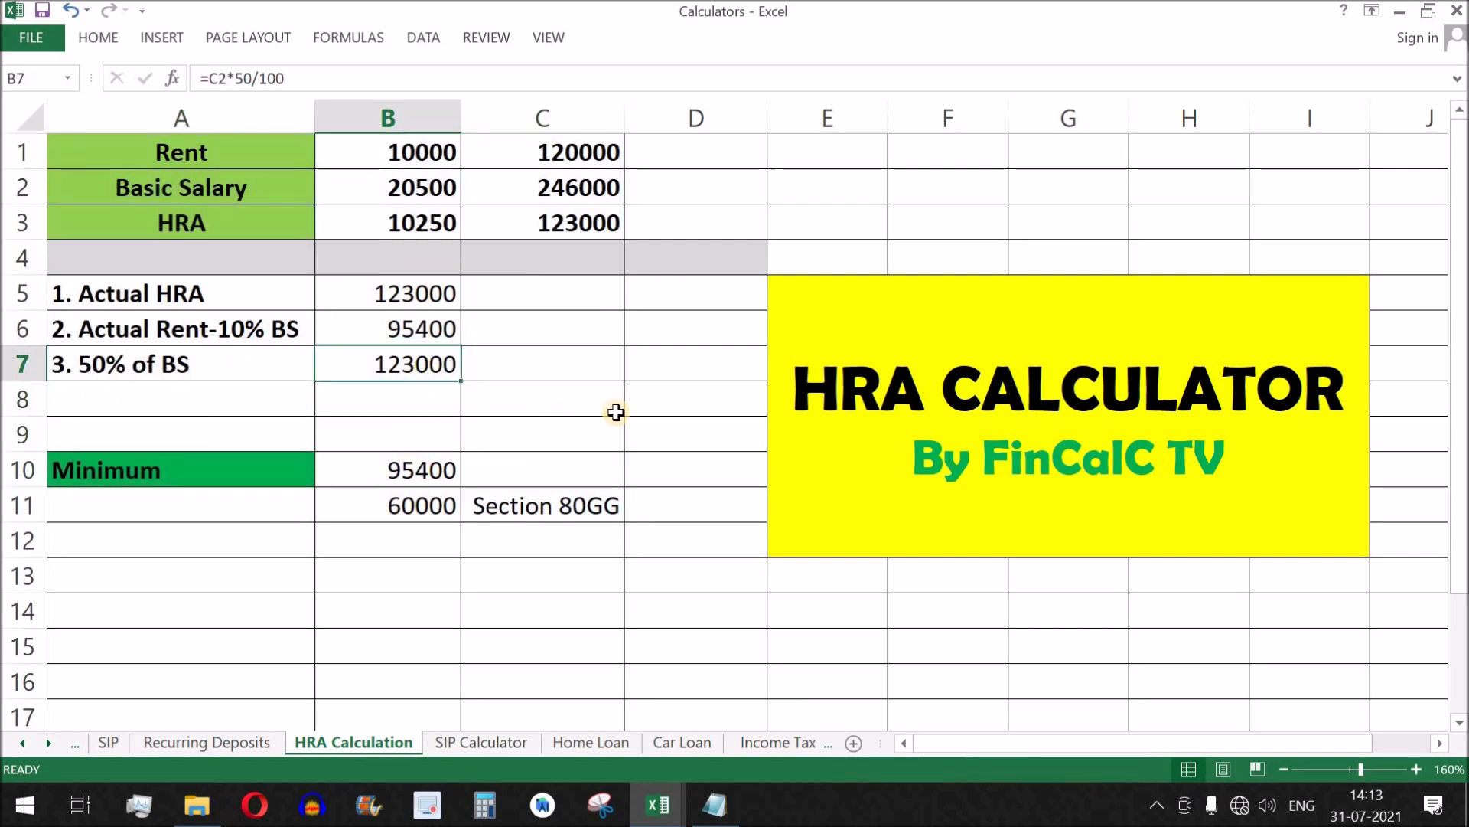
drag(158, 147, 559, 515)
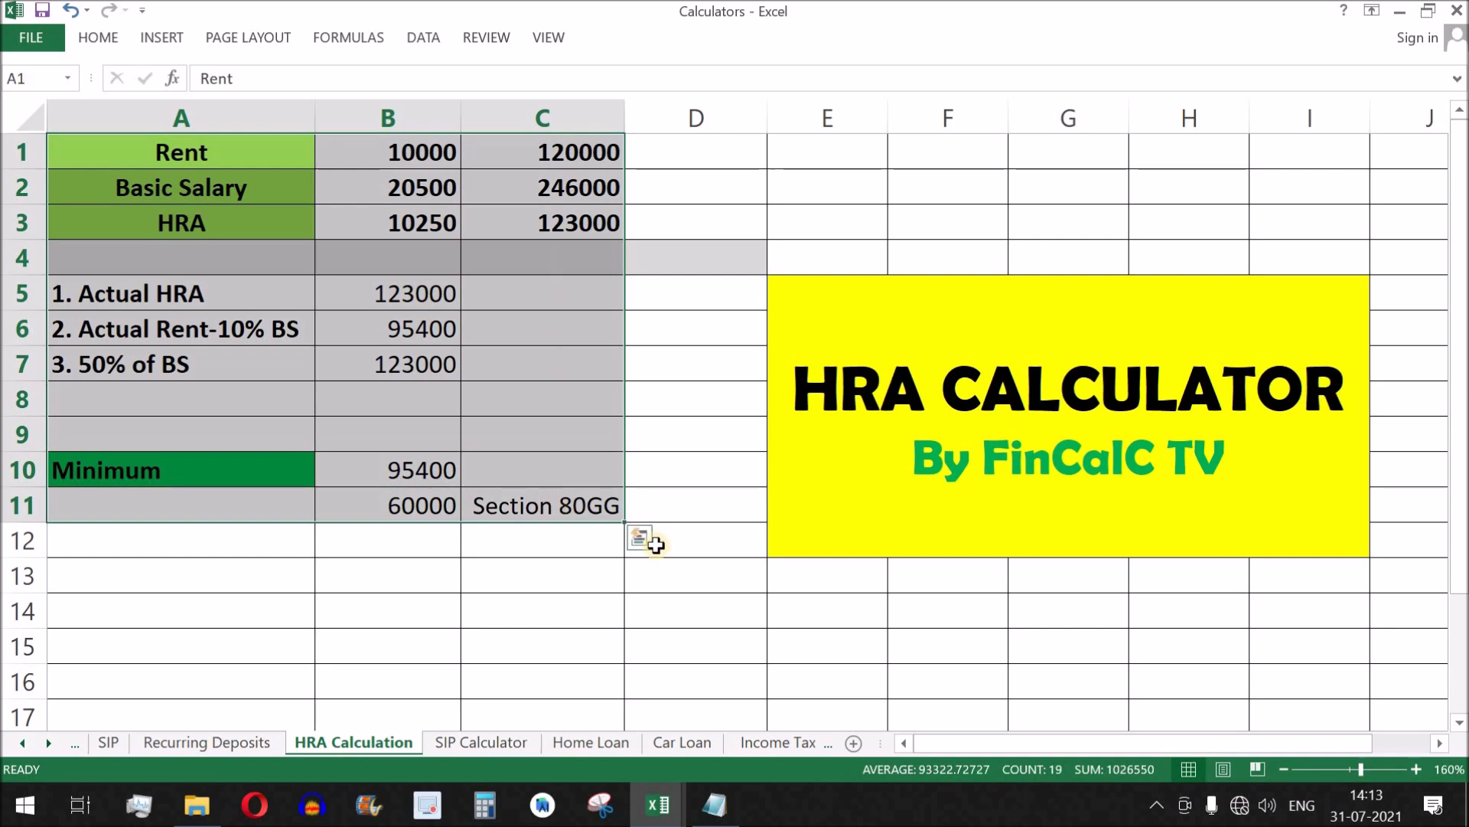